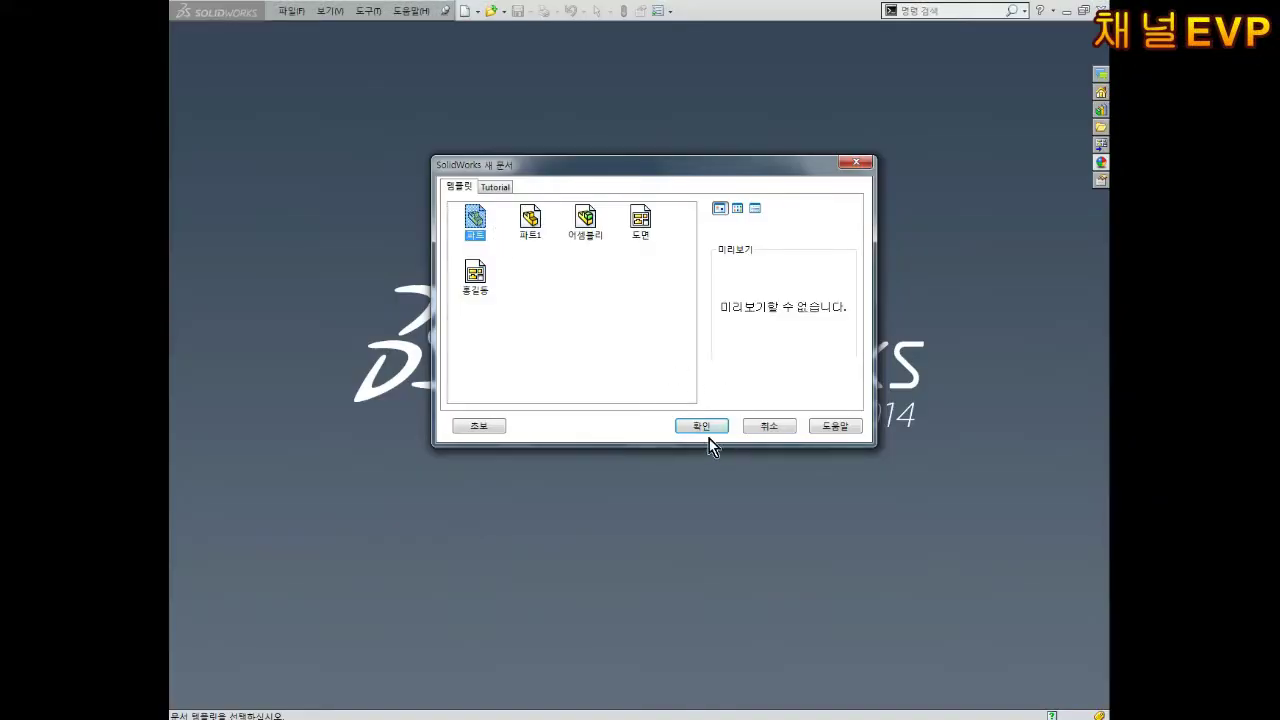
Step: Create a new blank part document from the Part template
click(705, 425)
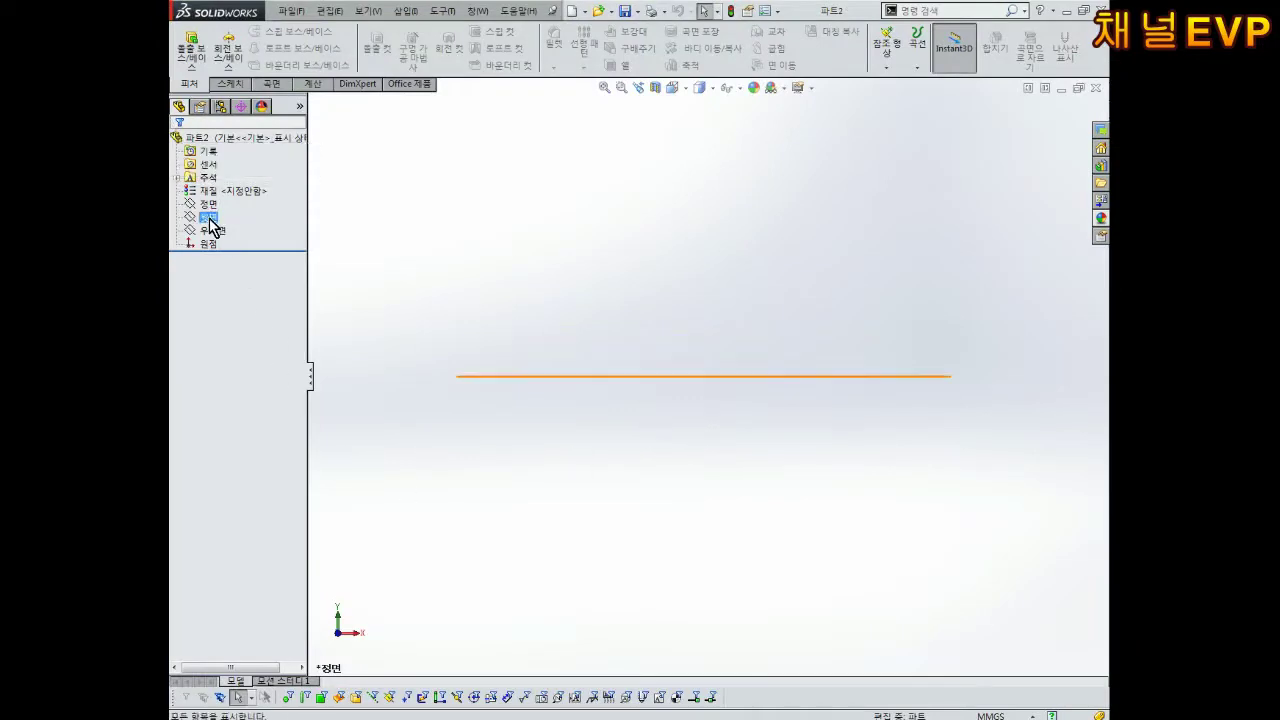
Step: Start a sketch on the Front Plane and draw two concentric circles centred on the origin
click(208, 203)
click(220, 180)
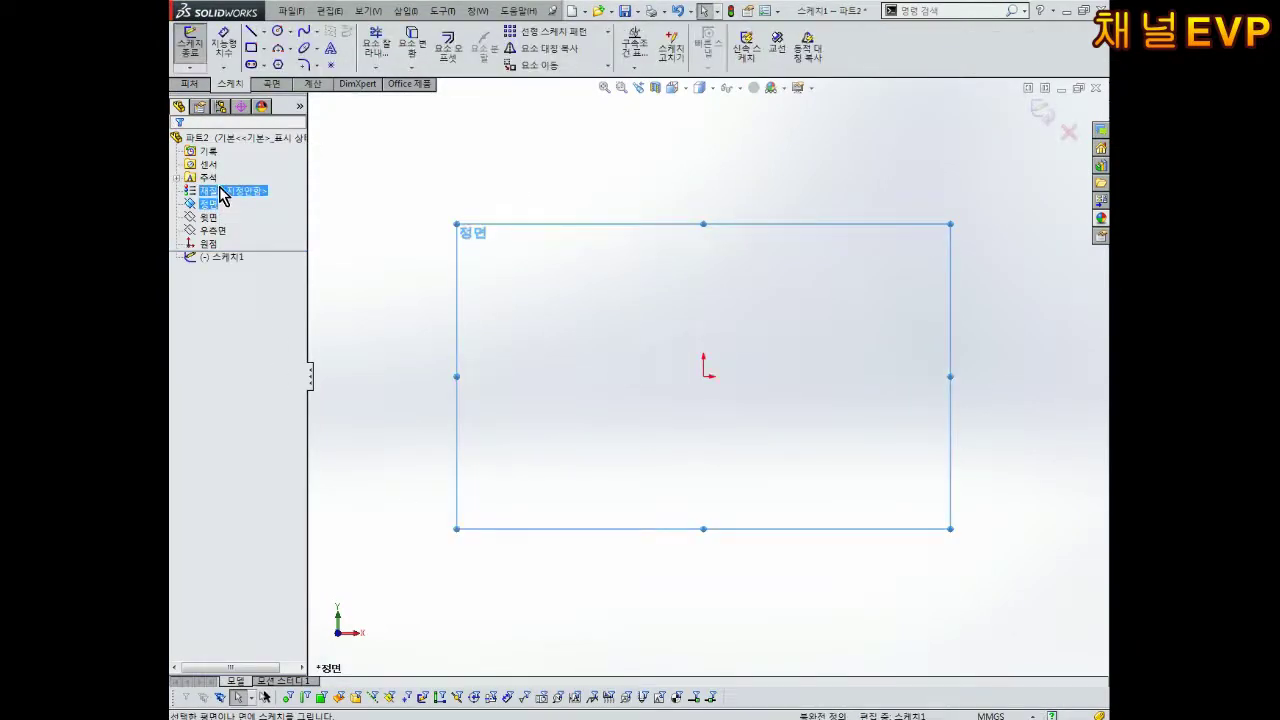
click(277, 31)
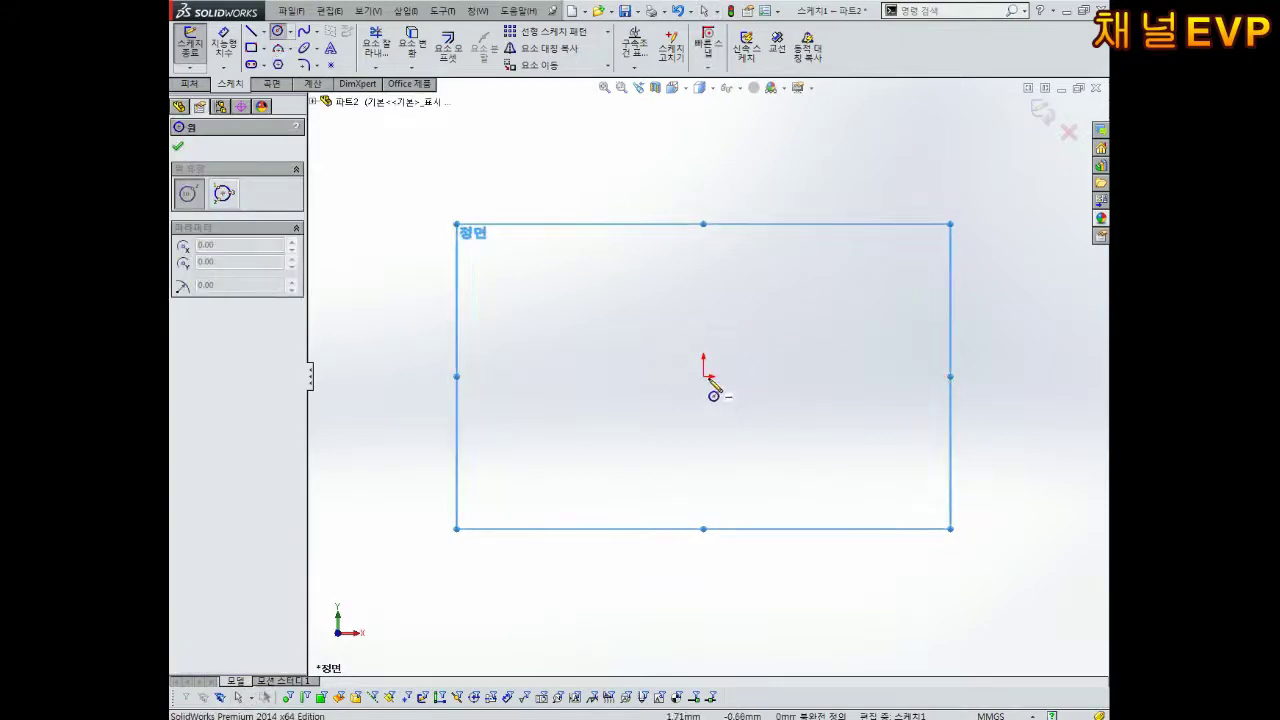
click(704, 376)
click(797, 283)
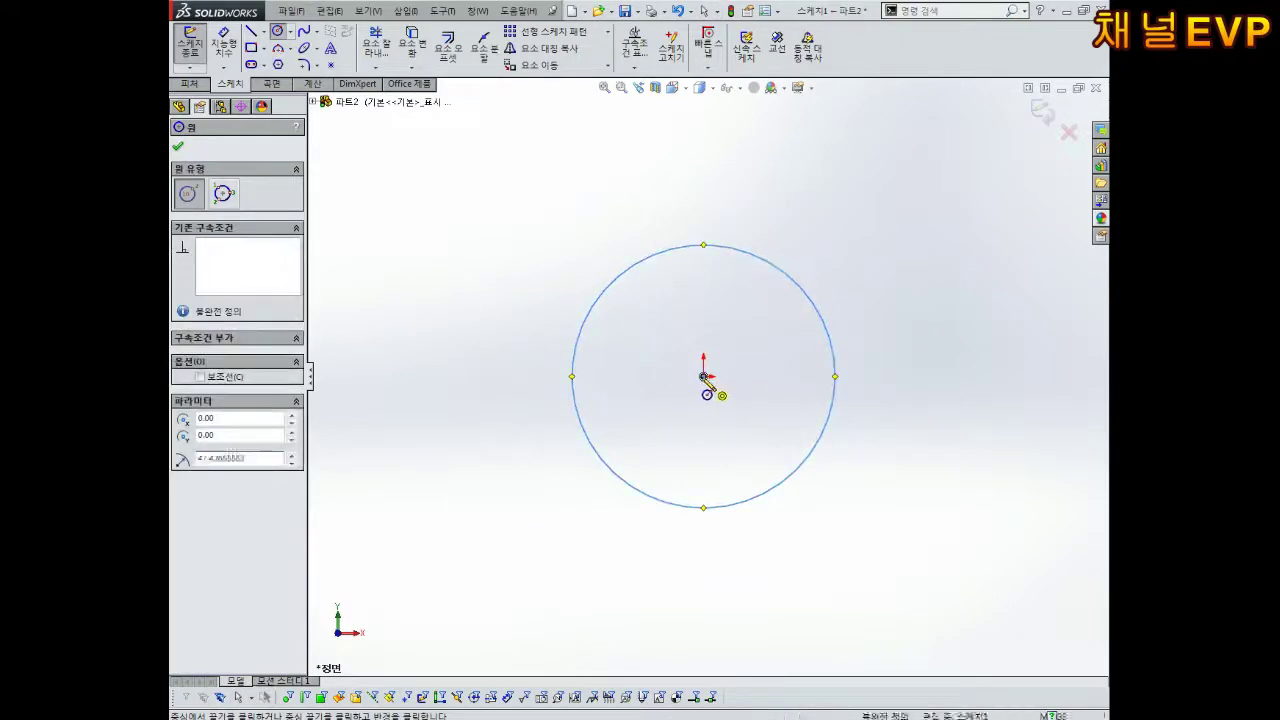
click(704, 376)
click(738, 326)
key(Escape)
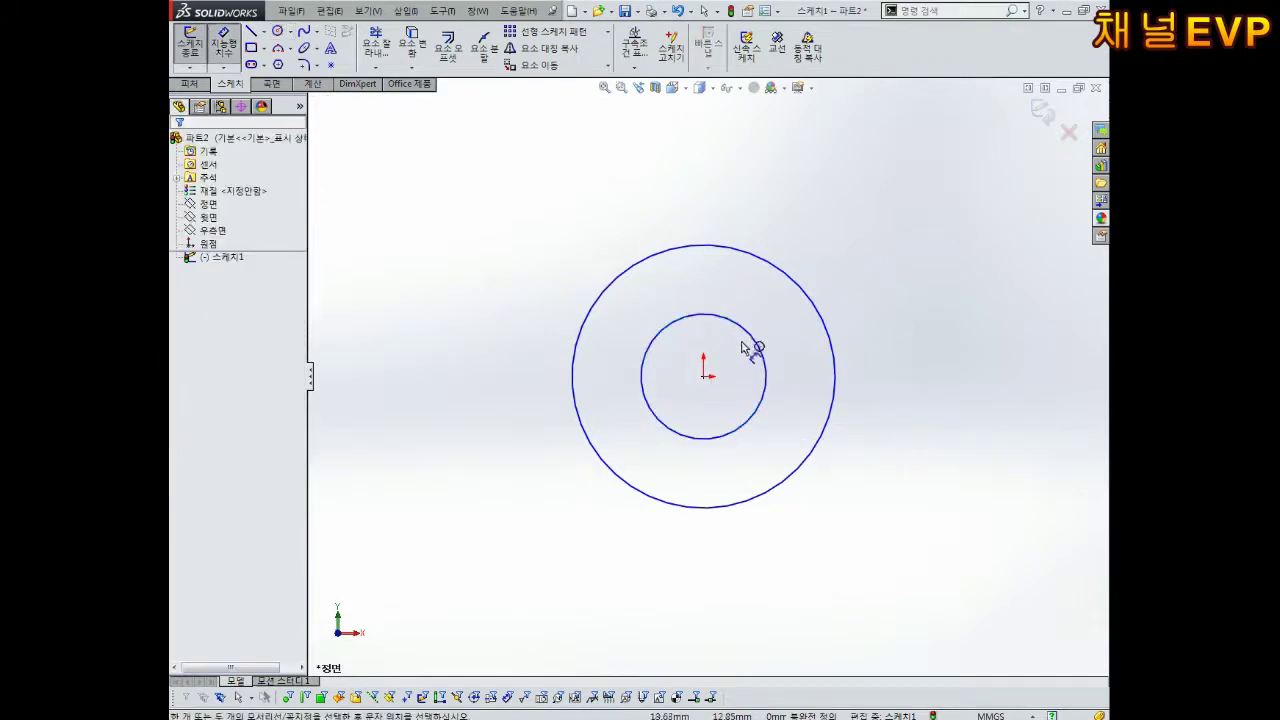
Step: Dimension the inner circle ⌀18 and outer circle ⌀40, centre the dimensions, and exit the sketch
click(757, 337)
click(648, 310)
text(18)
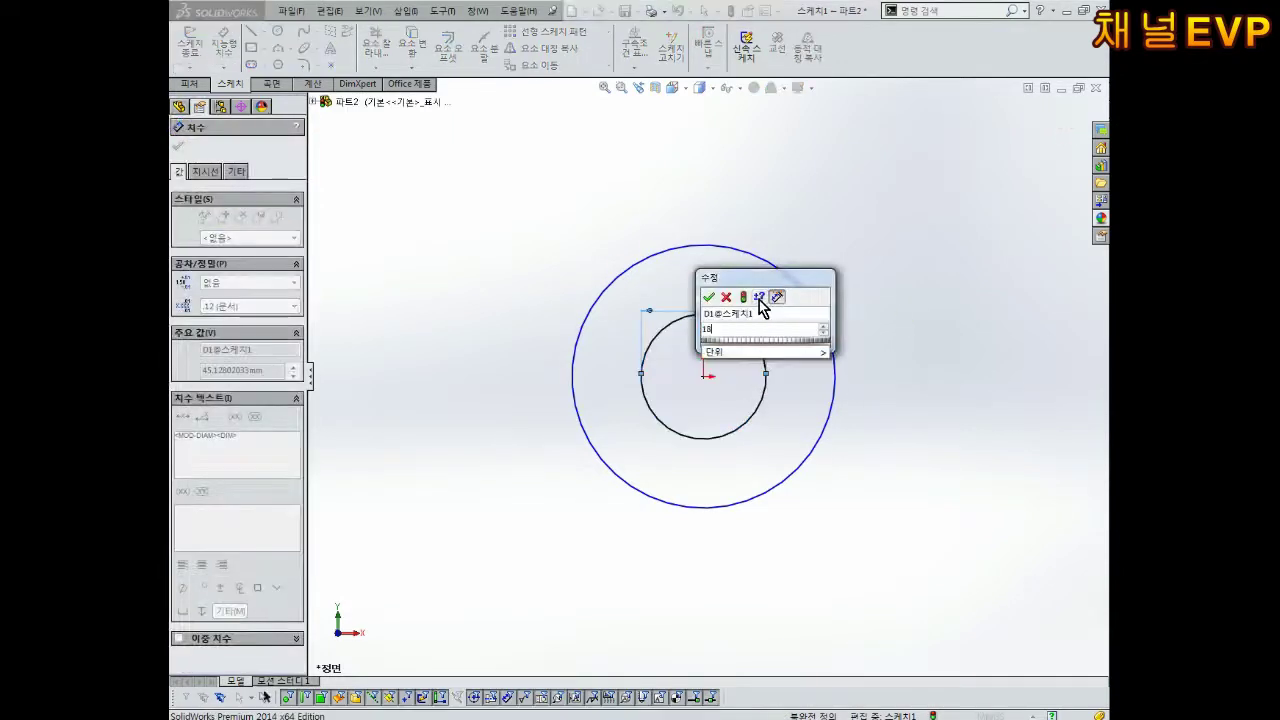
key(Return)
click(771, 266)
click(830, 206)
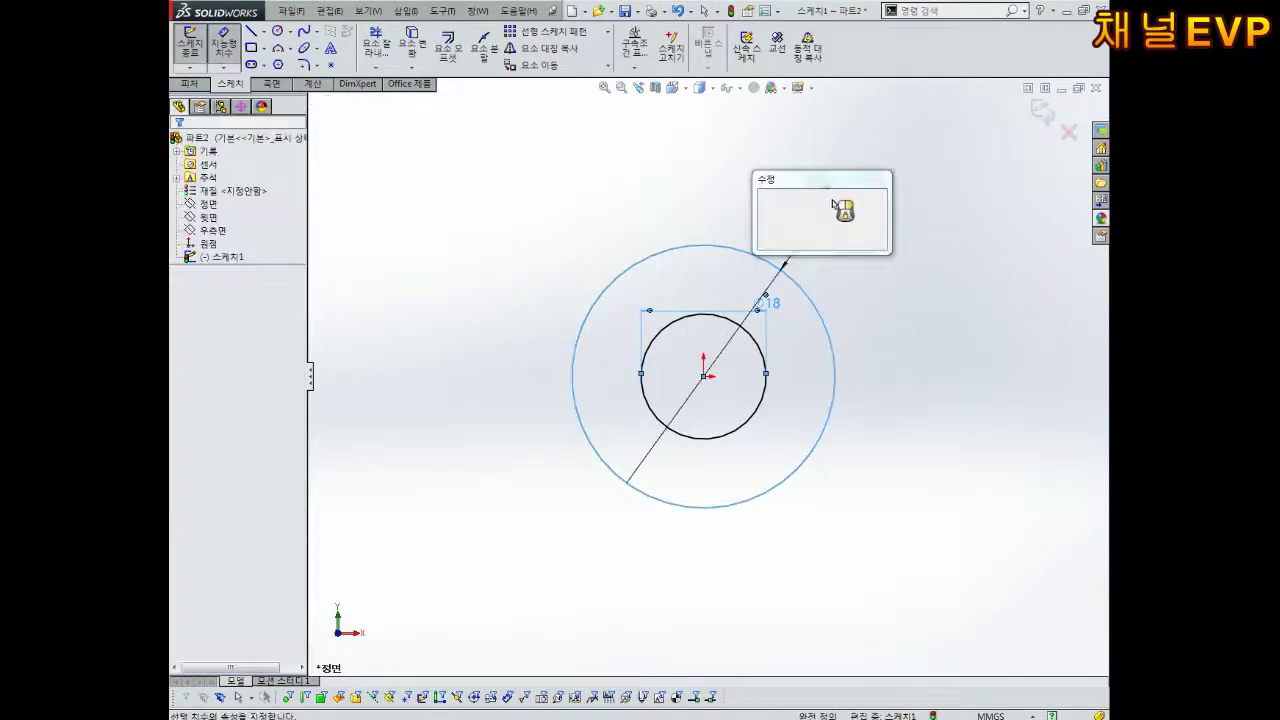
text(40)
key(Return)
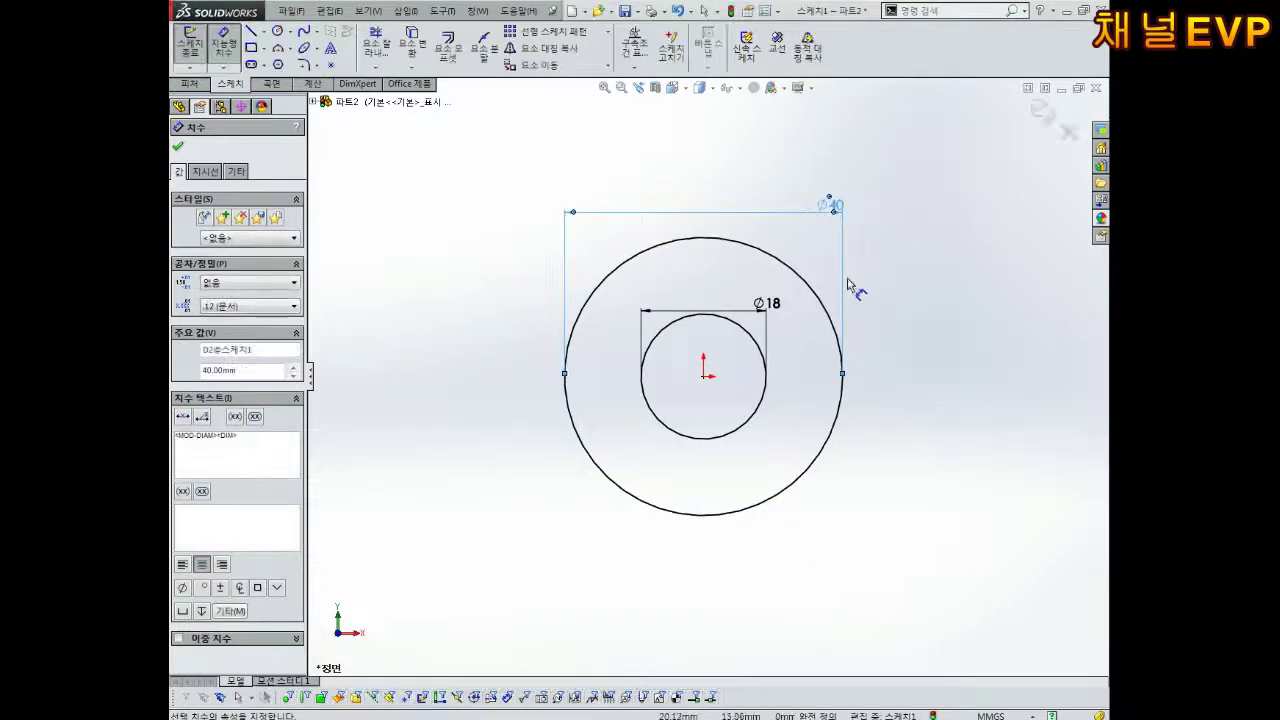
drag(830, 206, 714, 216)
drag(765, 314, 697, 295)
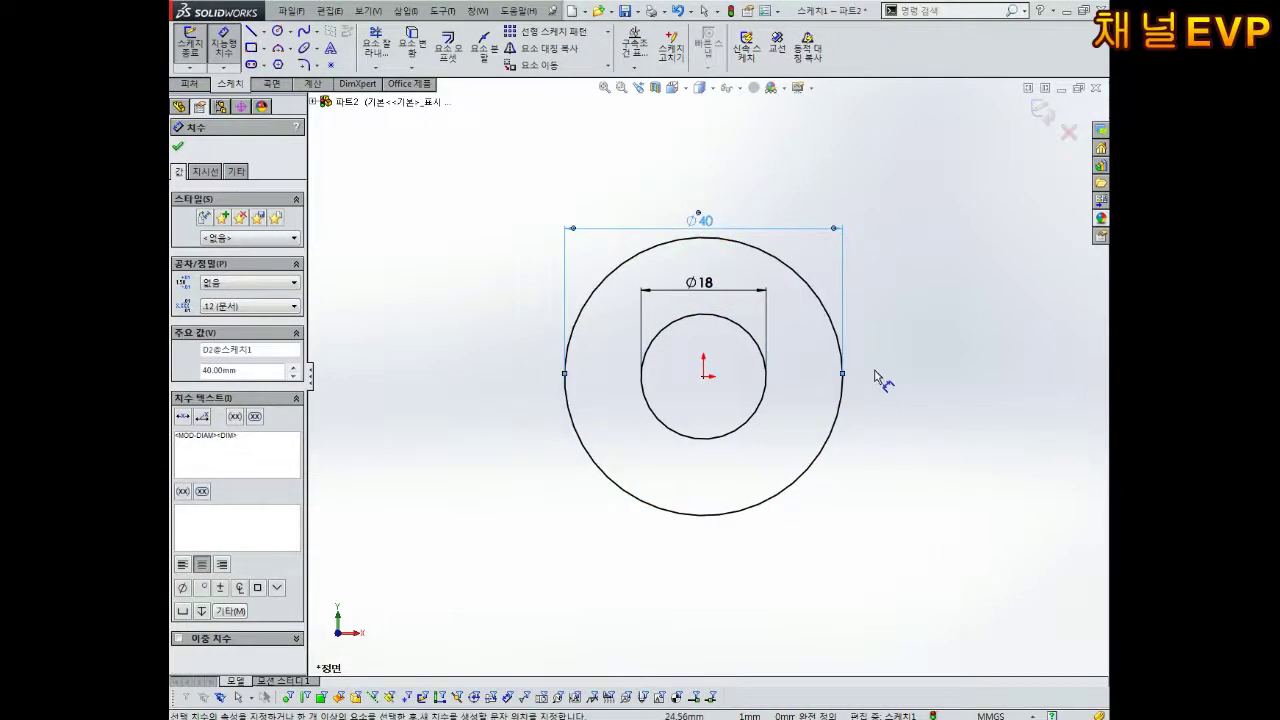
click(1043, 113)
middle_drag(903, 286, 843, 358)
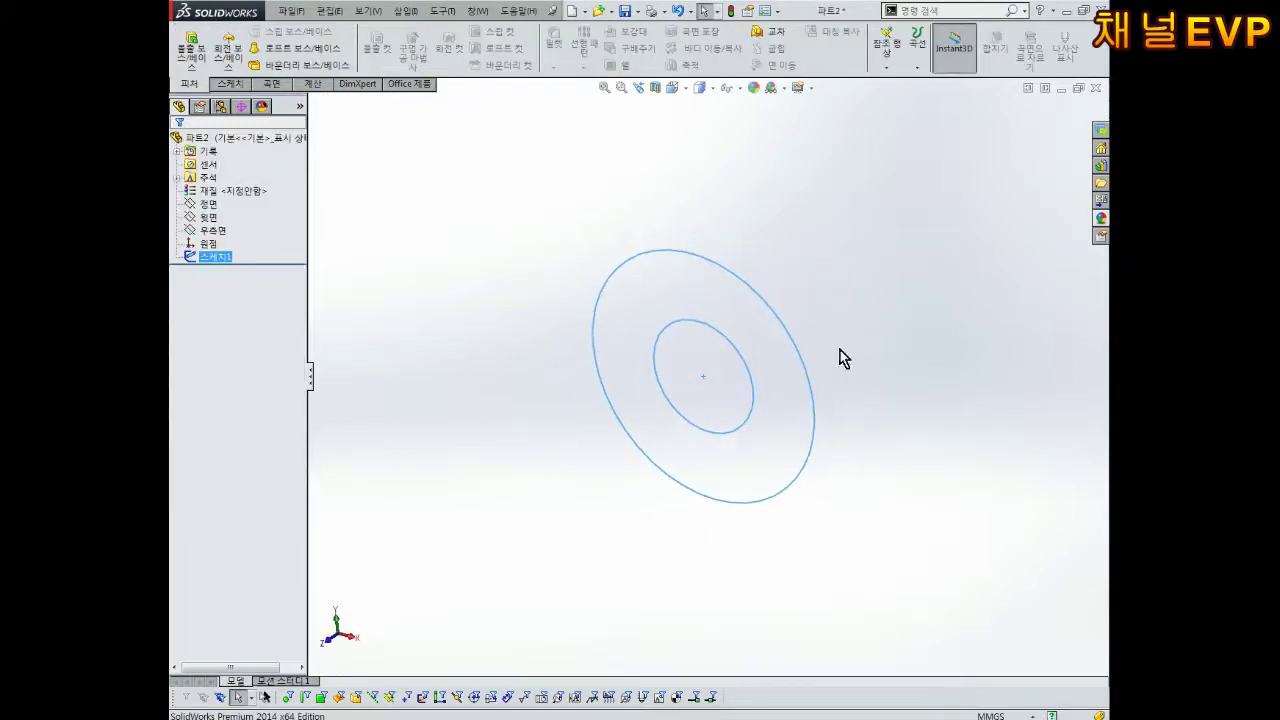
Step: Extrude the ⌀18/⌀40 ring sketch Mid Plane to a 50 mm depth
click(191, 50)
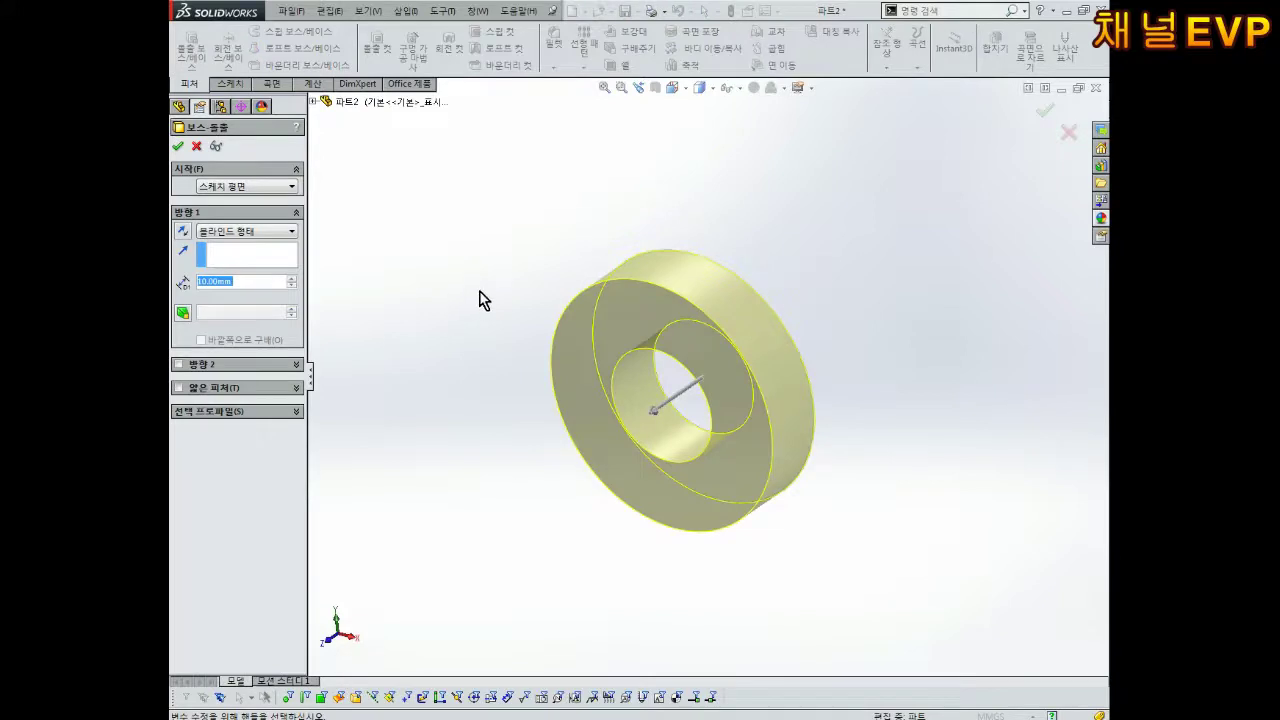
click(250, 233)
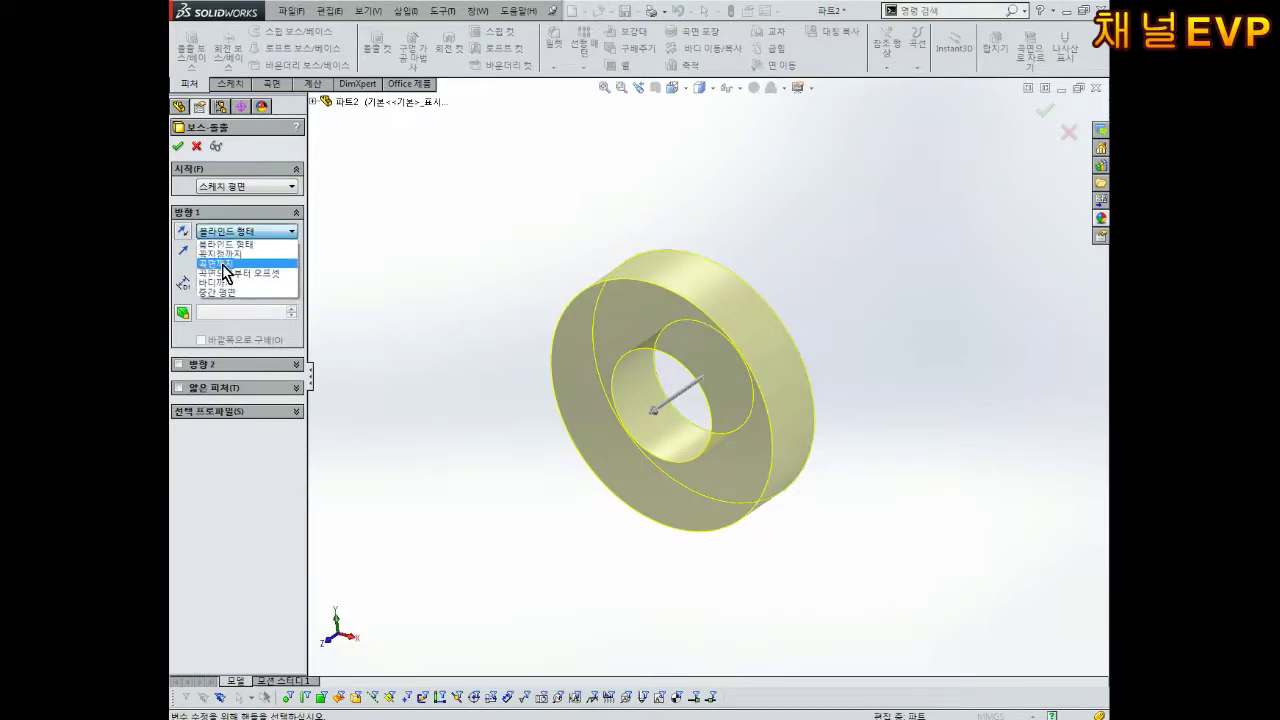
click(240, 298)
middle_drag(545, 381, 535, 441)
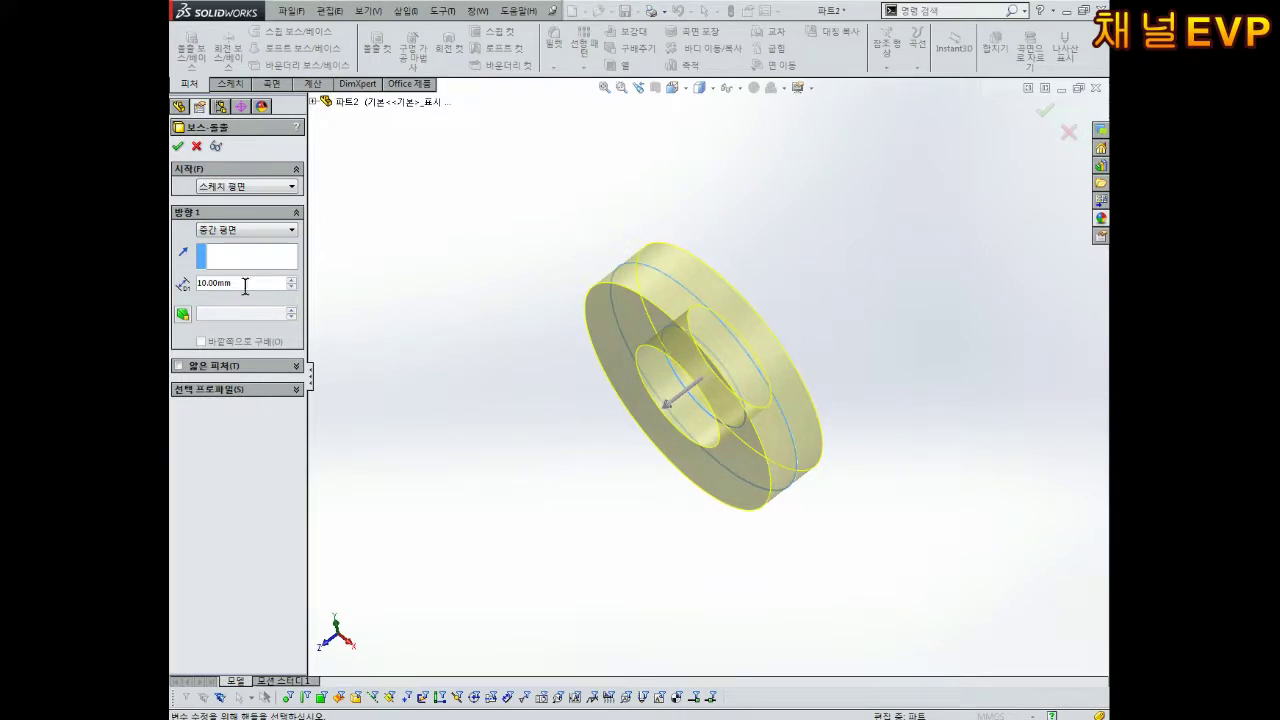
text(50)
key(Return)
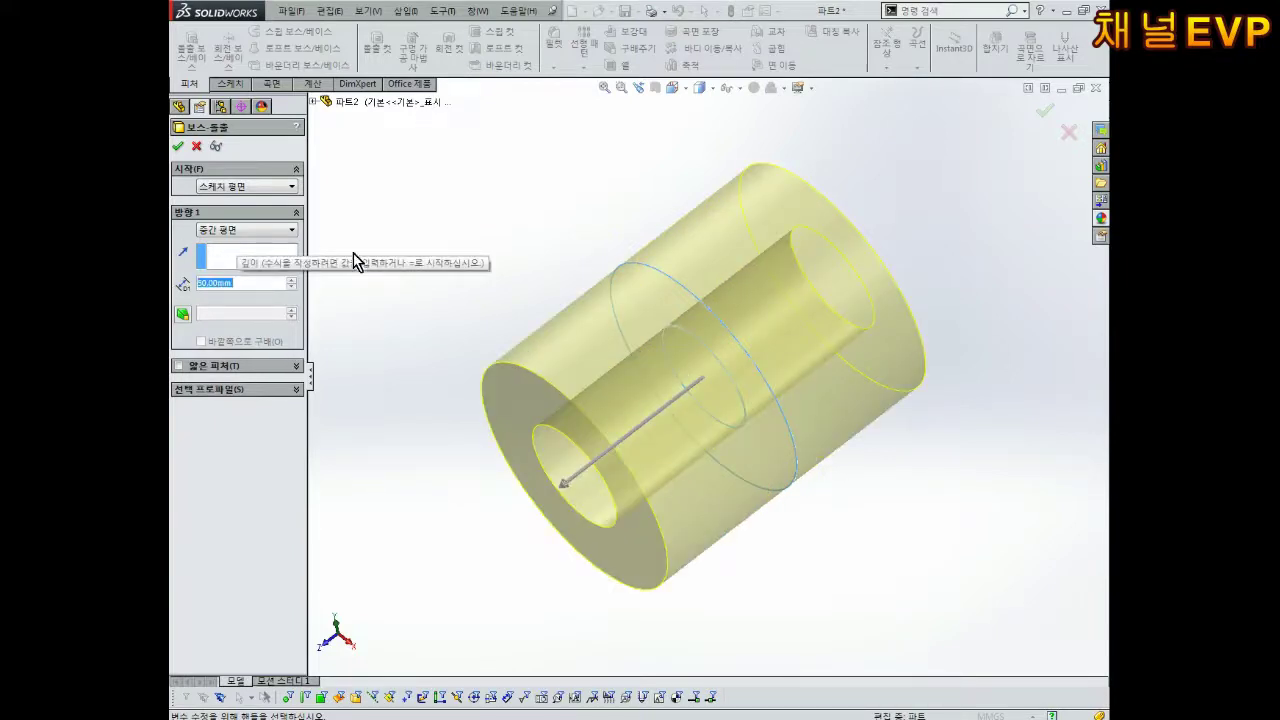
right_click(857, 591)
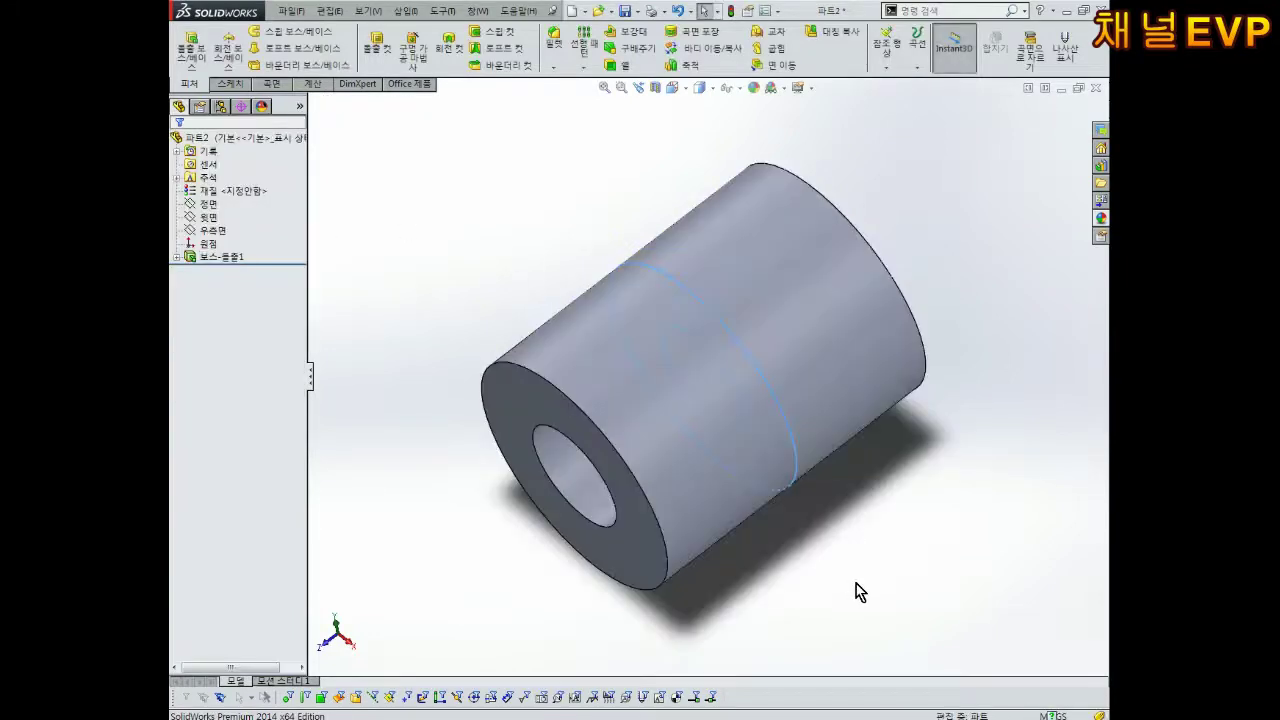
scroll(908, 448, up, 3)
click(672, 425)
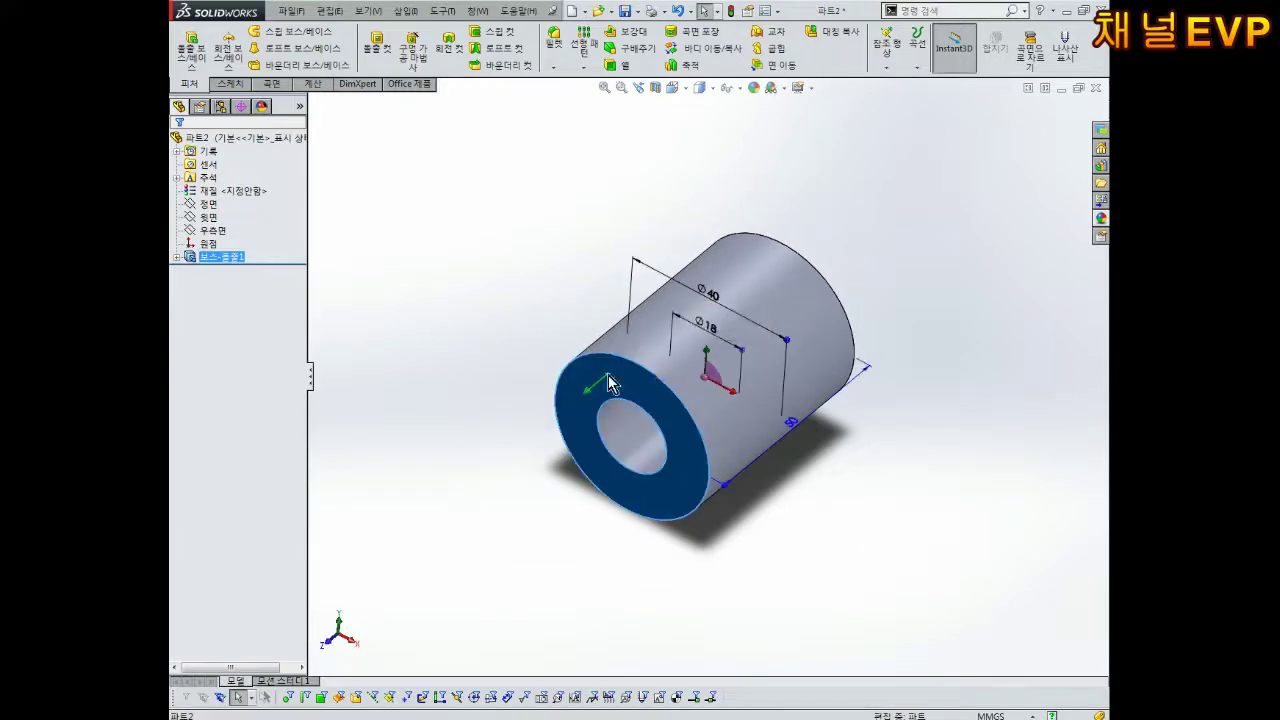
middle_drag(672, 425, 789, 296)
click(745, 246)
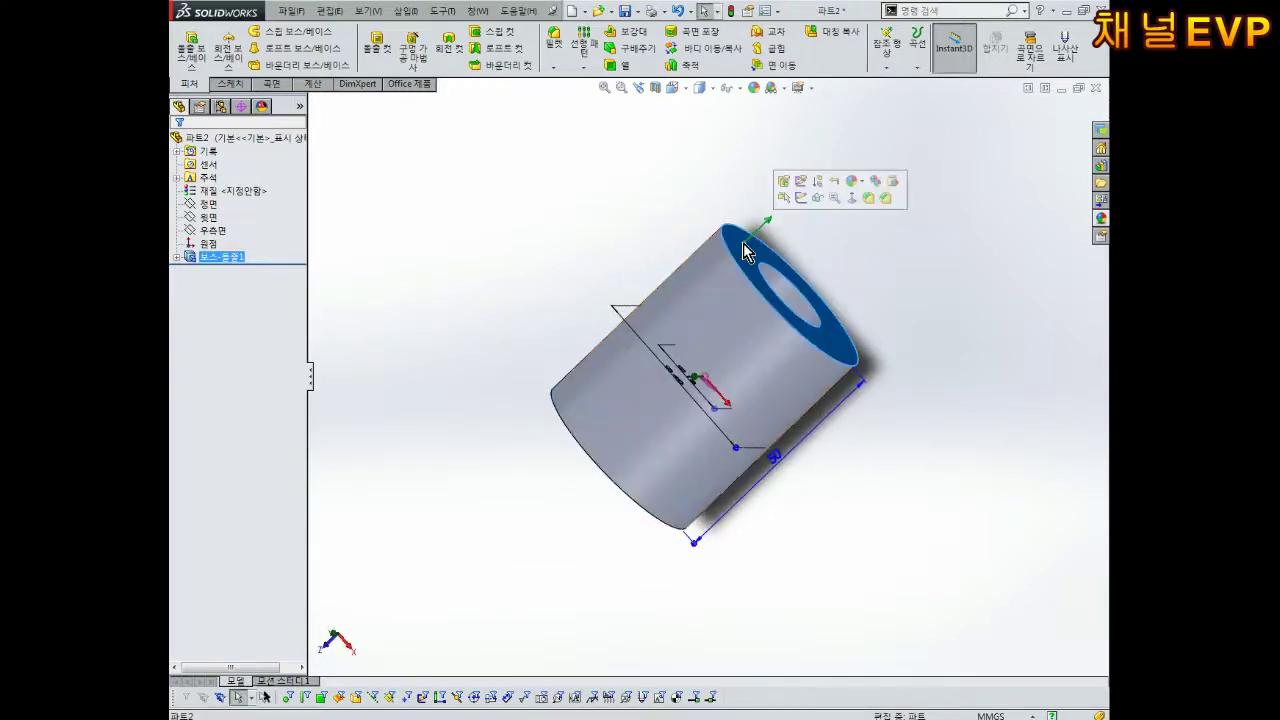
click(886, 480)
middle_drag(886, 480, 934, 369)
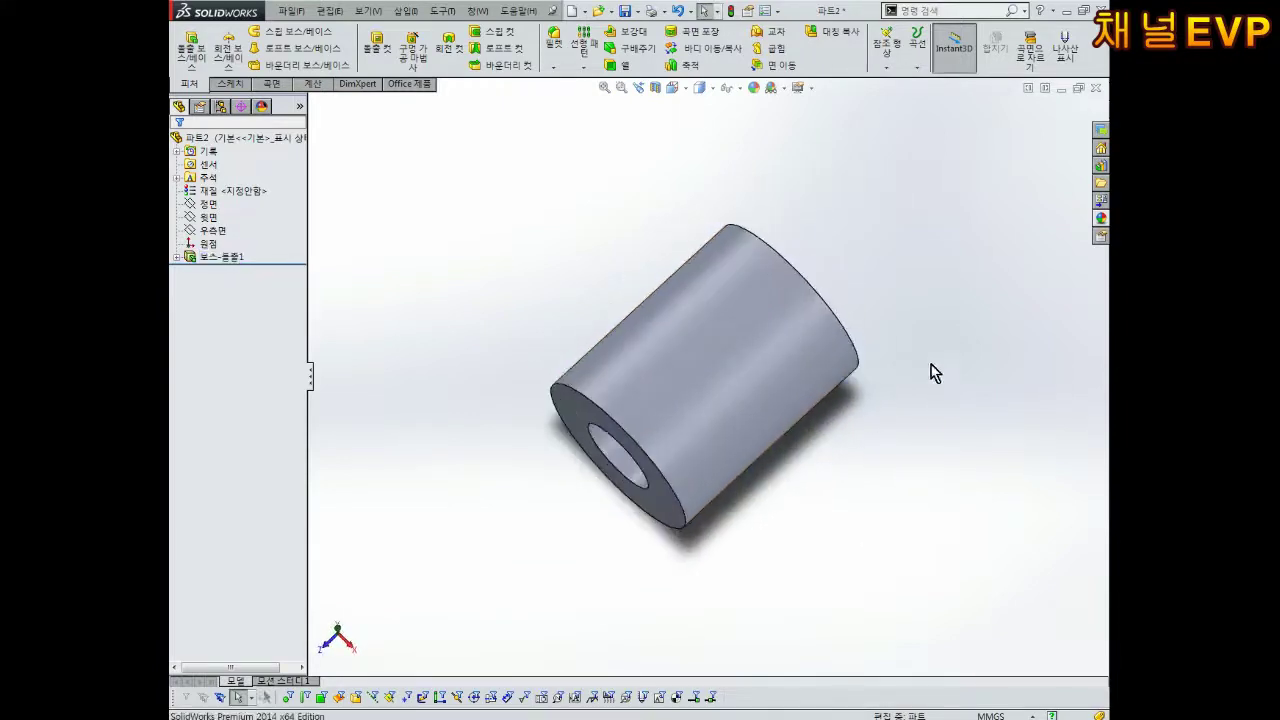
click(313, 83)
click(226, 45)
middle_drag(371, 263, 545, 360)
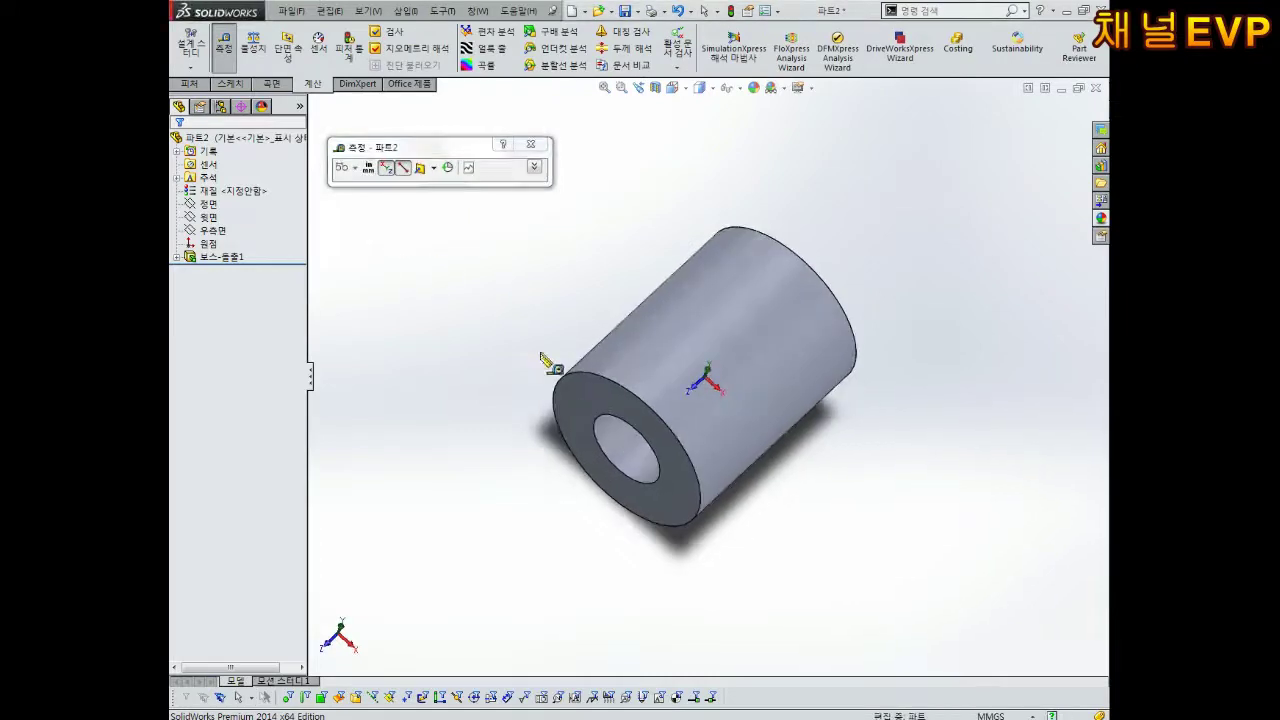
click(586, 414)
middle_drag(905, 351, 749, 353)
click(745, 262)
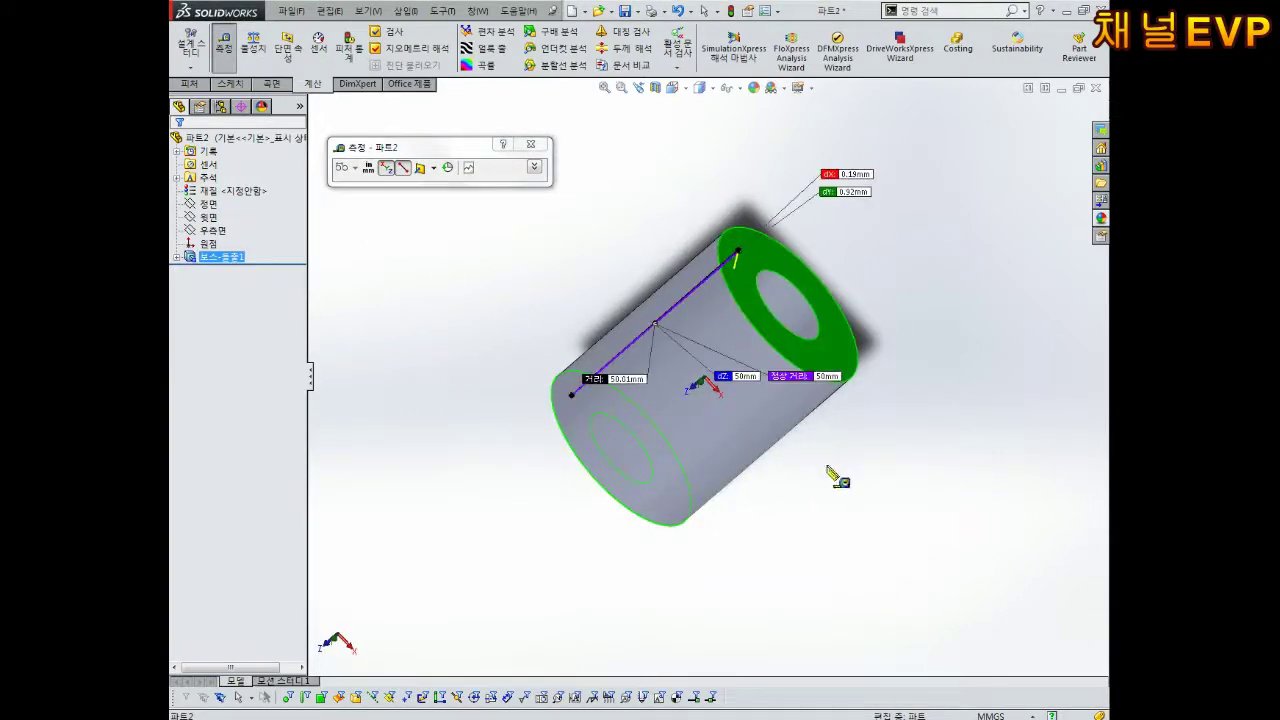
mouse_move(837, 474)
middle_down()
mouse_move(843, 391)
mouse_move(866, 406)
mouse_move(840, 349)
middle_up()
click(829, 428)
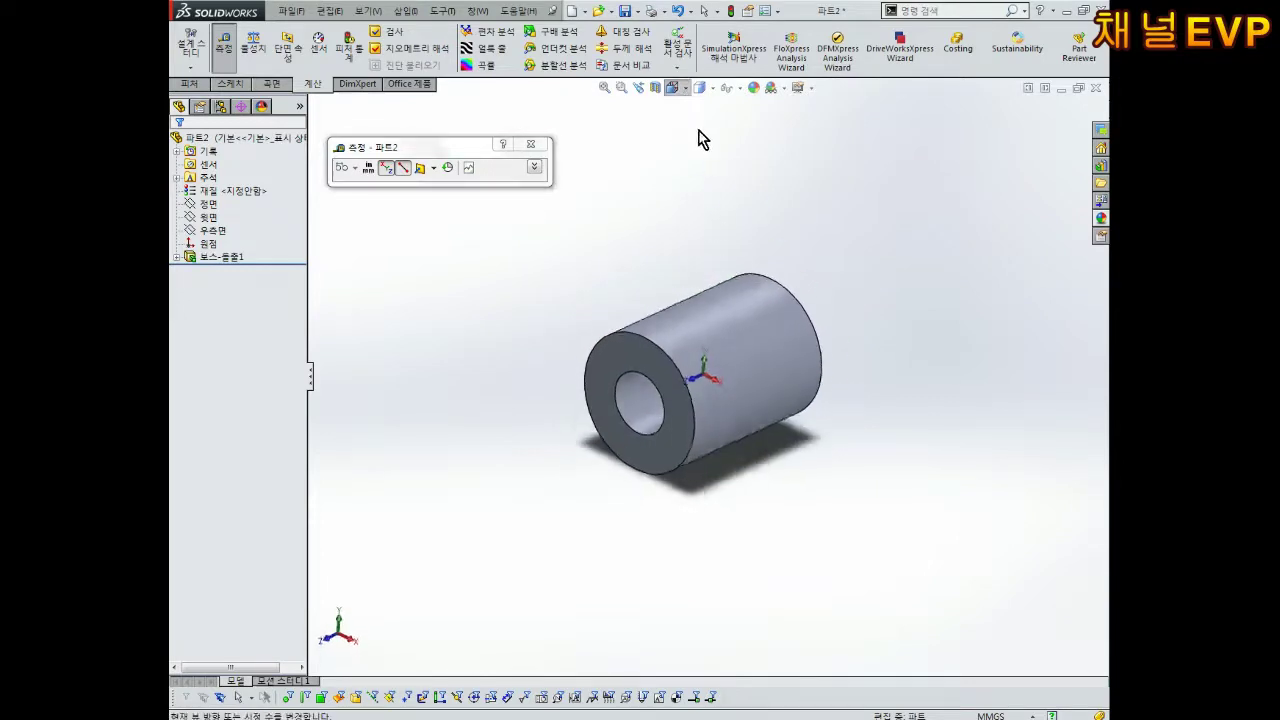
key(space)
click(913, 333)
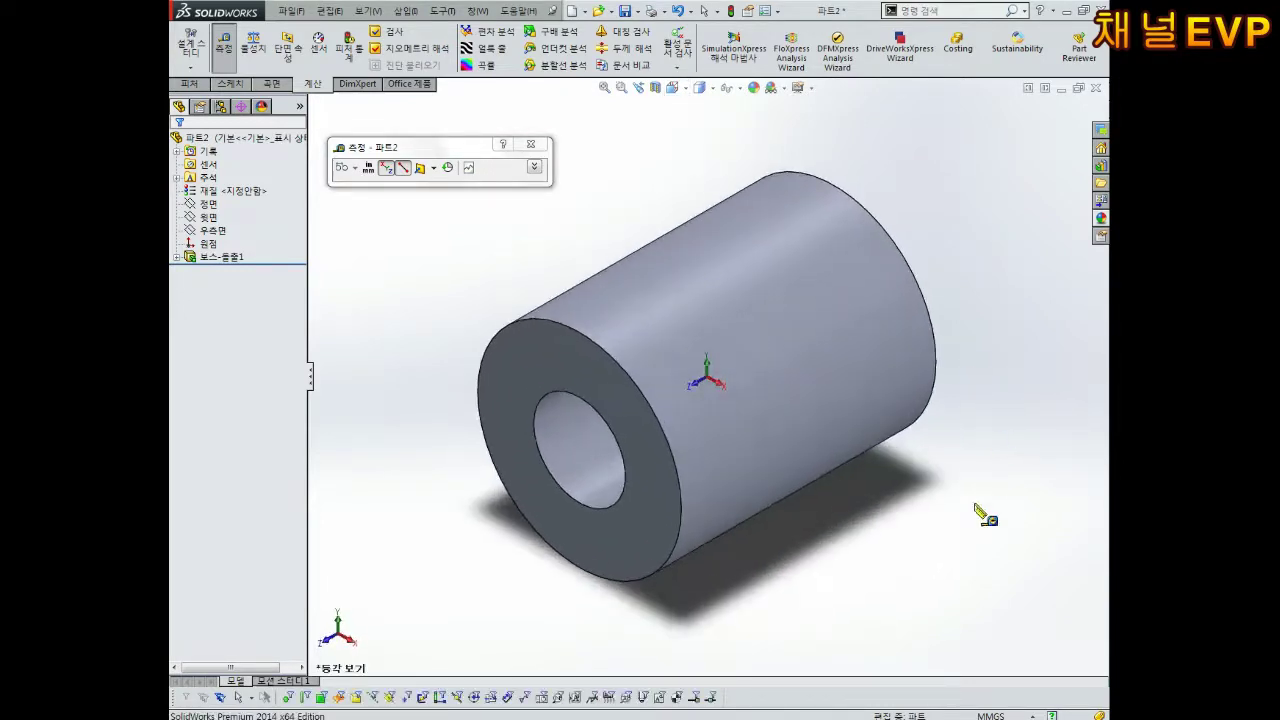
key(Escape)
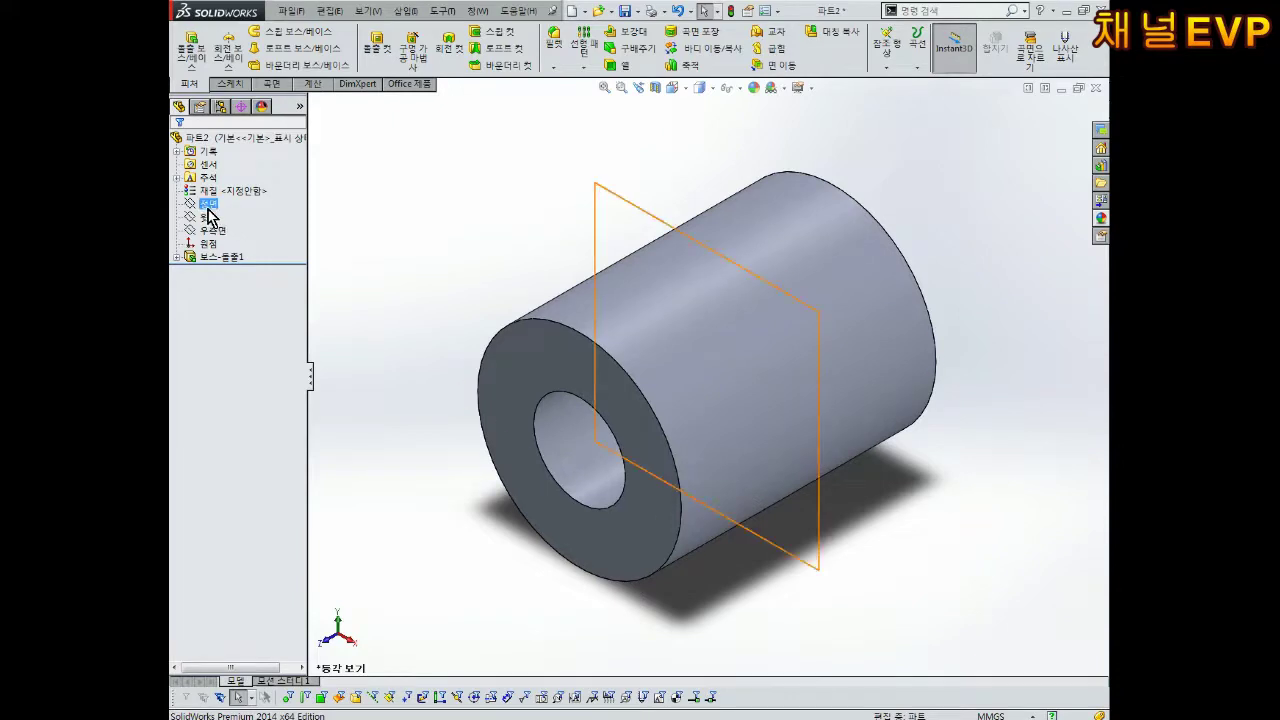
Step: Start a new Front Plane sketch and draw a vertical centreline from the circle's top downward
click(208, 204)
click(217, 190)
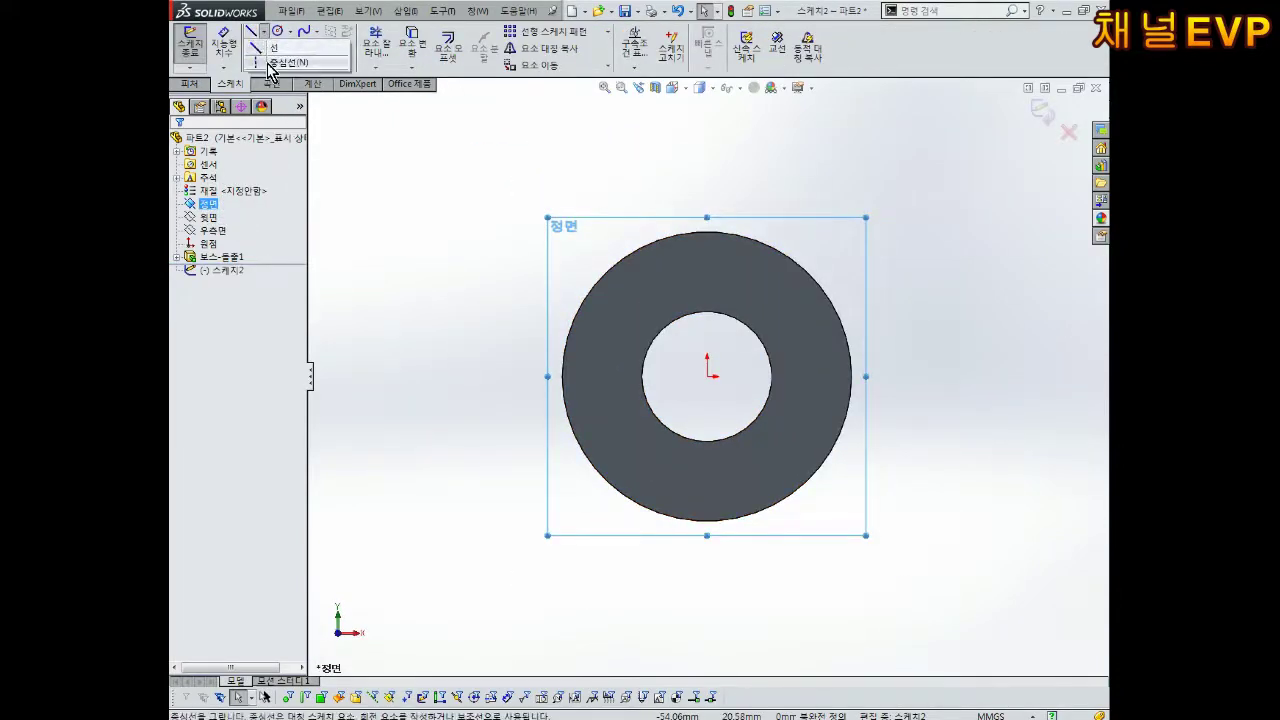
click(253, 32)
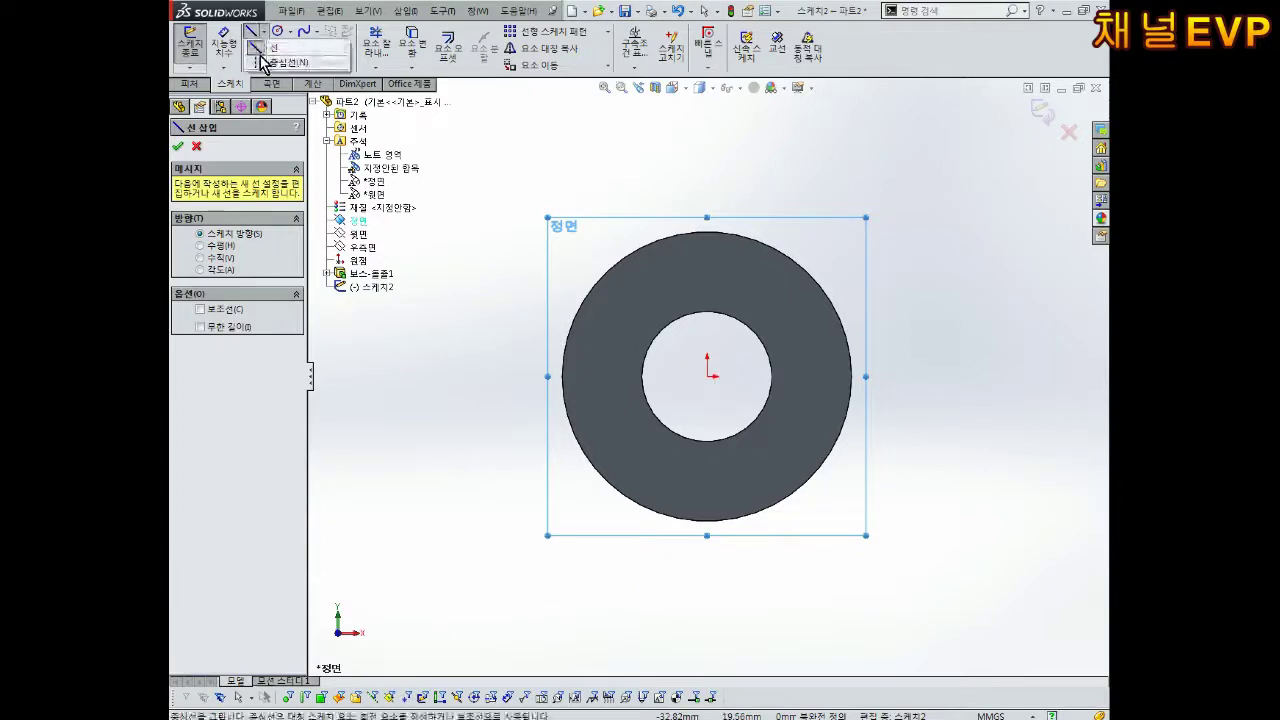
click(262, 64)
click(285, 80)
click(263, 32)
click(260, 63)
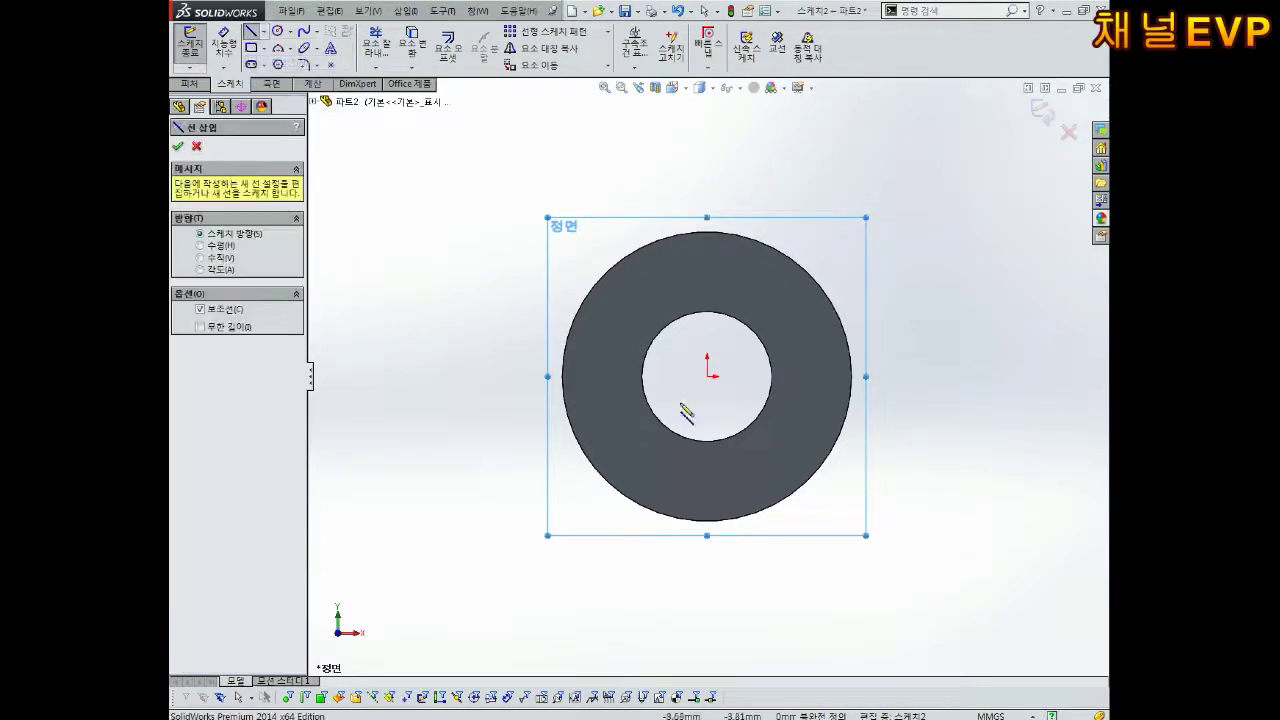
click(707, 232)
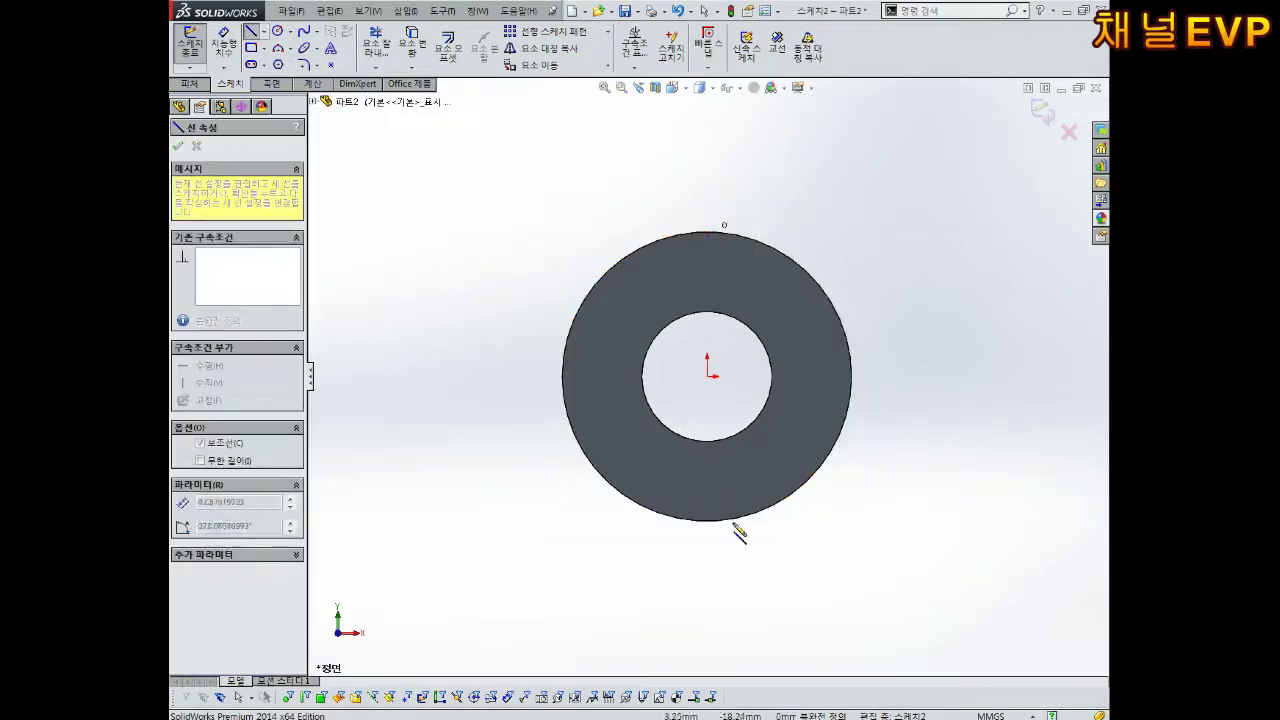
key(z)
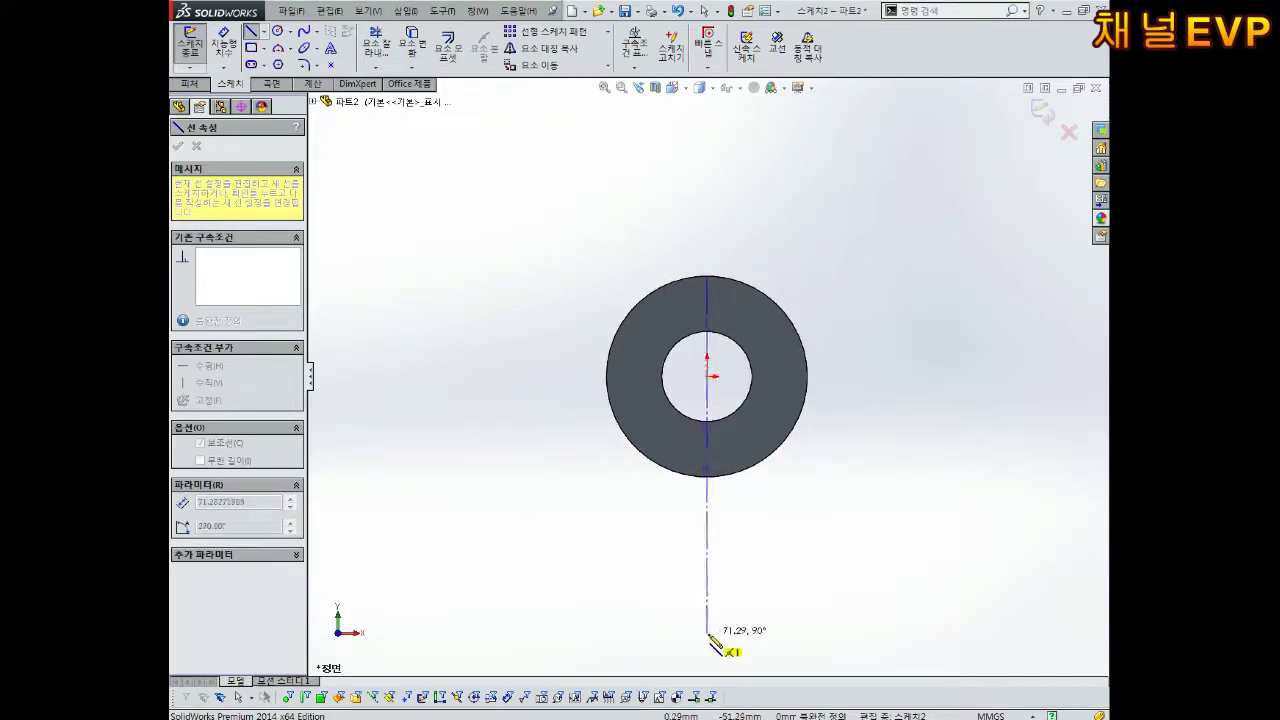
click(707, 633)
key(Escape)
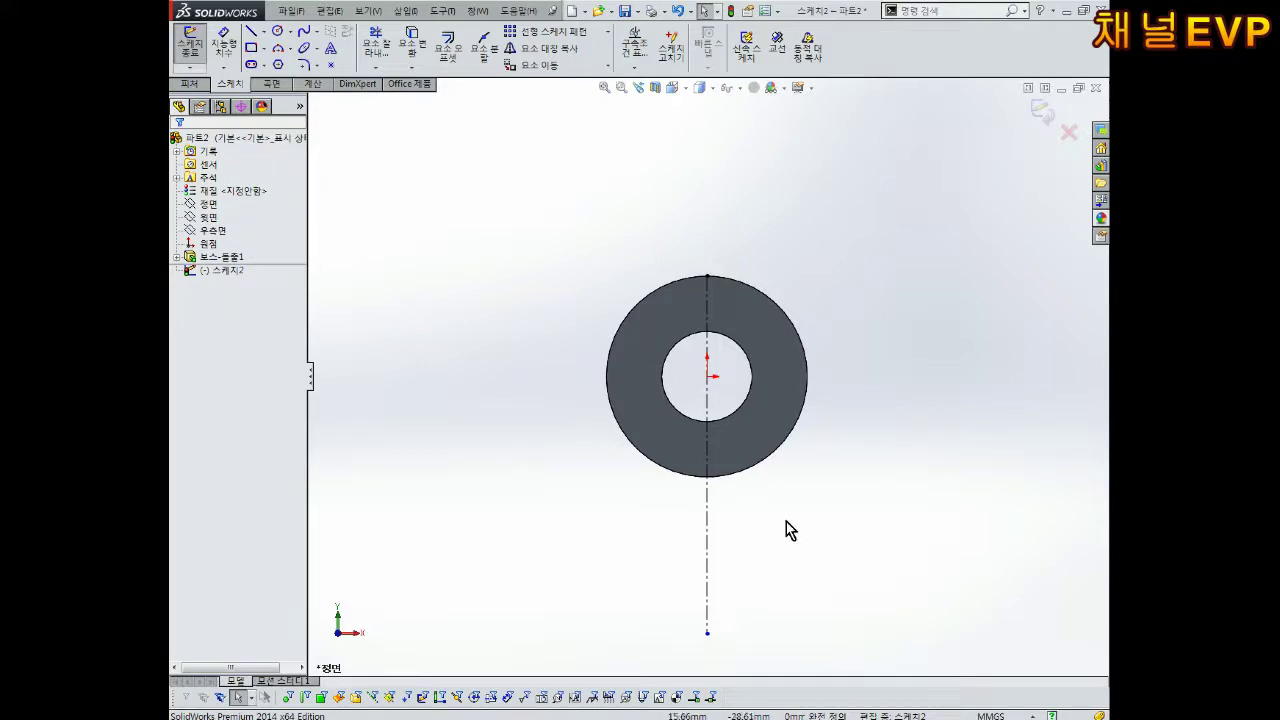
Step: Dimension the centreline's lower end 30 mm below the ring's centre, placing it near the ring
key(f)
right_drag(790, 505, 806, 395)
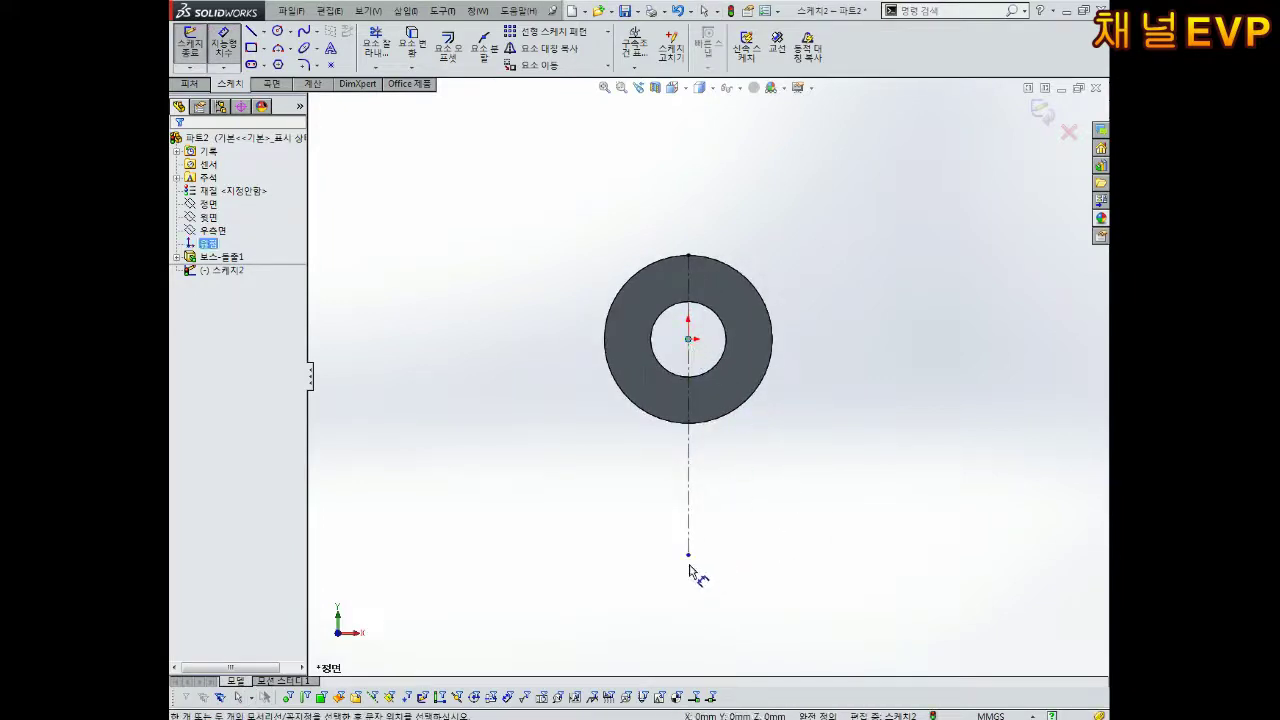
click(688, 540)
click(833, 450)
text(3)
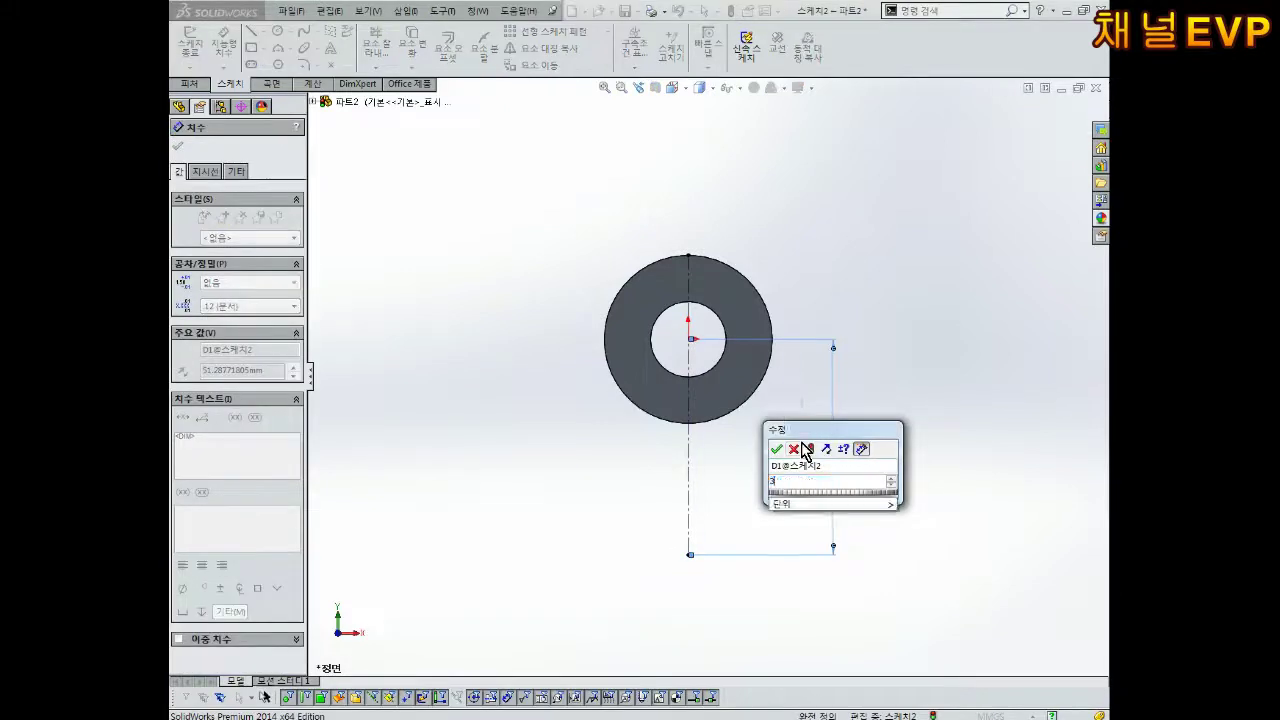
text(0)
key(Return)
scroll(735, 335, down, 4)
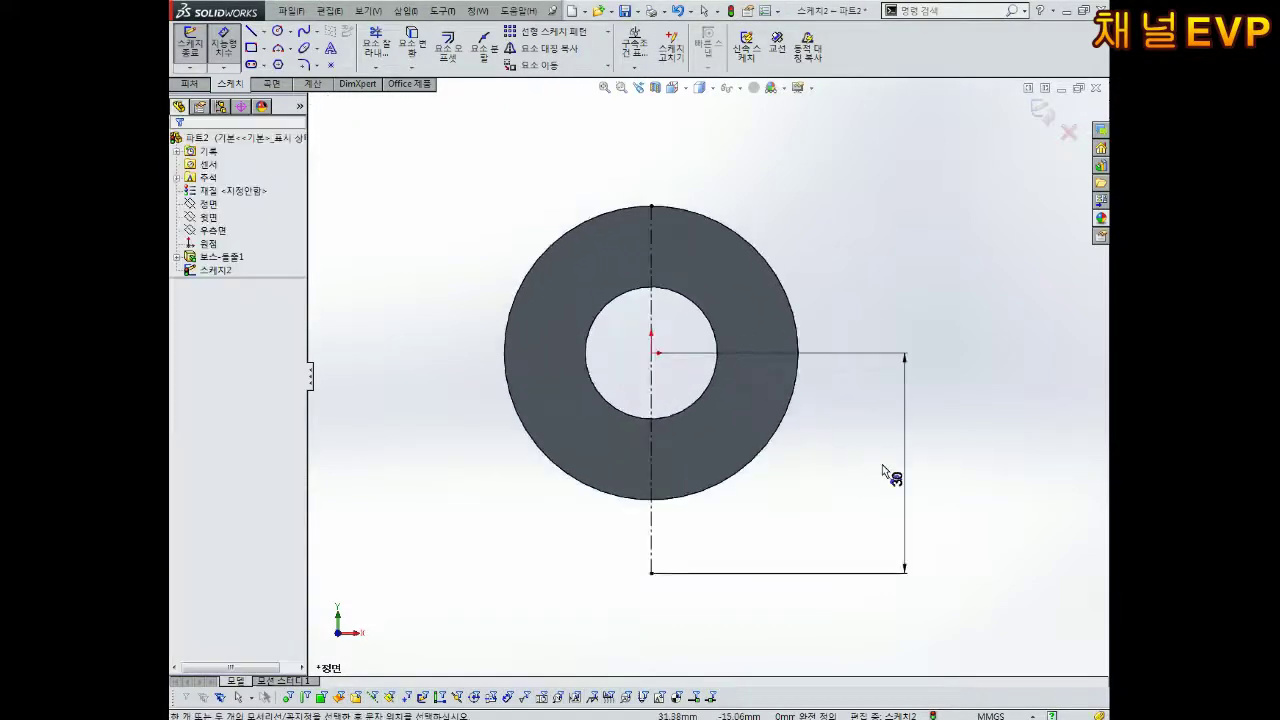
mouse_move(884, 472)
mouse_down()
mouse_move(871, 486)
mouse_move(836, 478)
mouse_up()
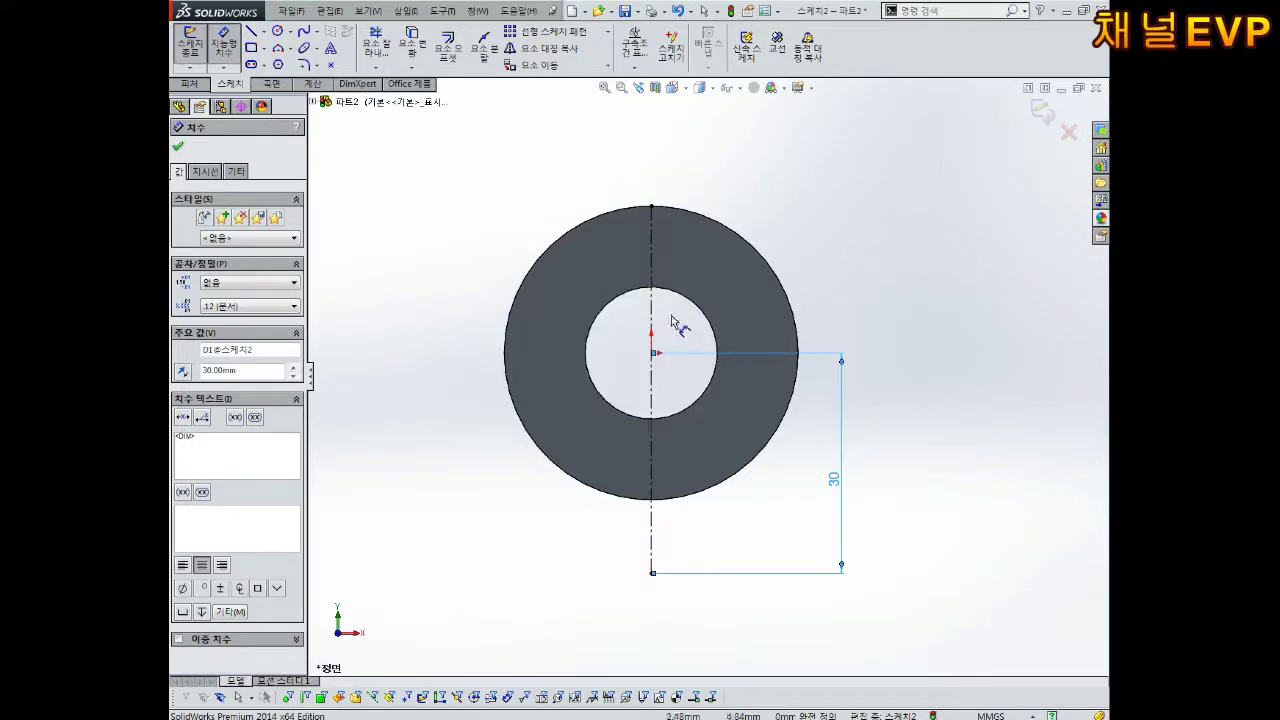
Step: Draw the base line, vertical left edge, rising slope, flat top, and notch slope into the ring
click(251, 31)
click(652, 573)
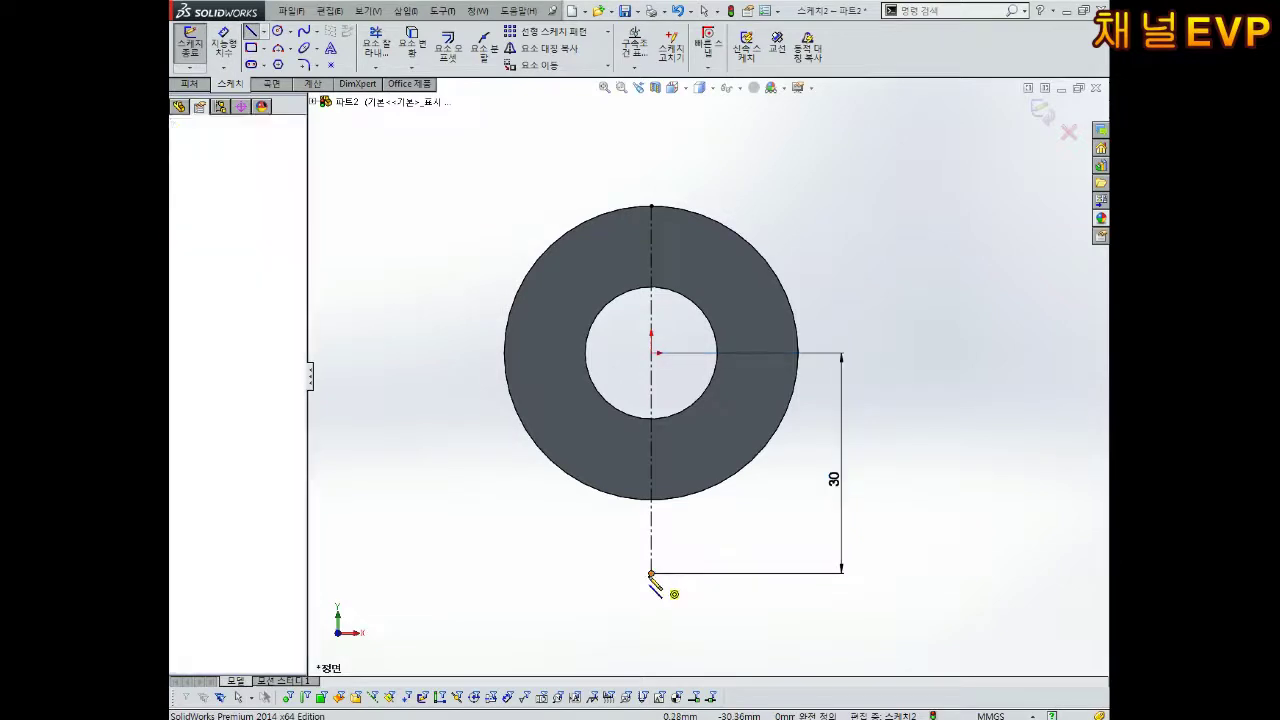
click(407, 572)
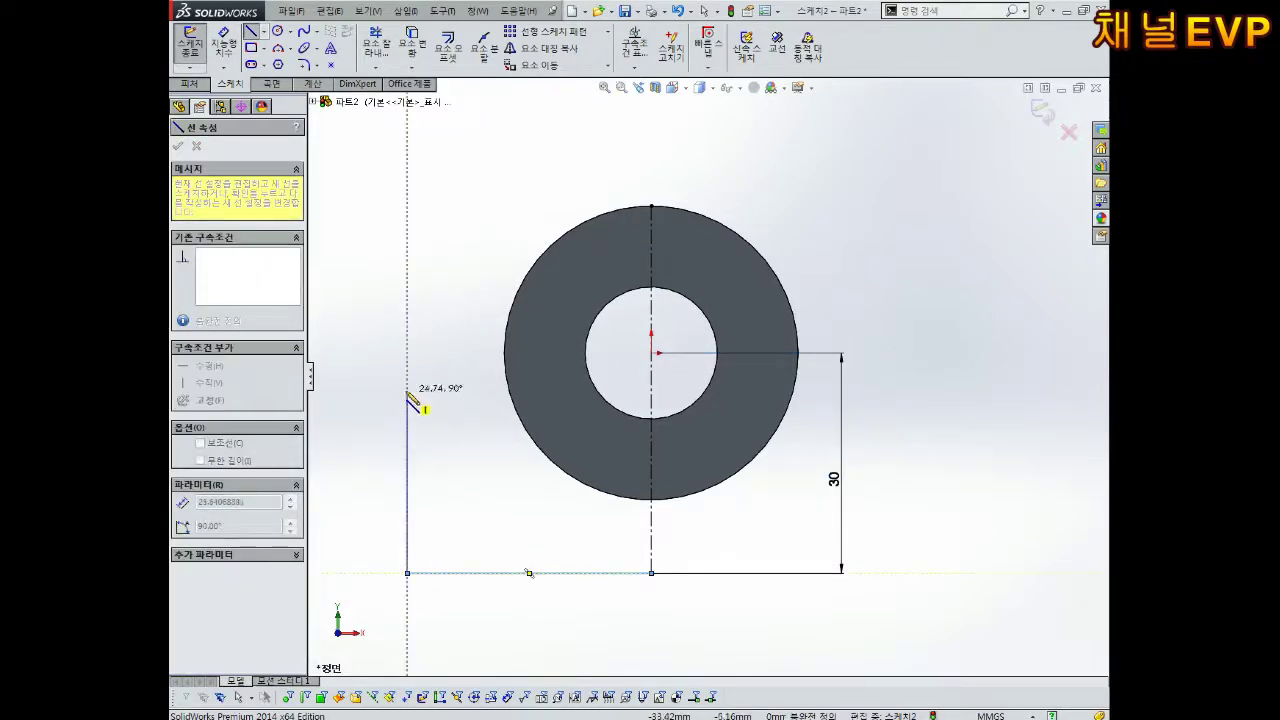
click(407, 369)
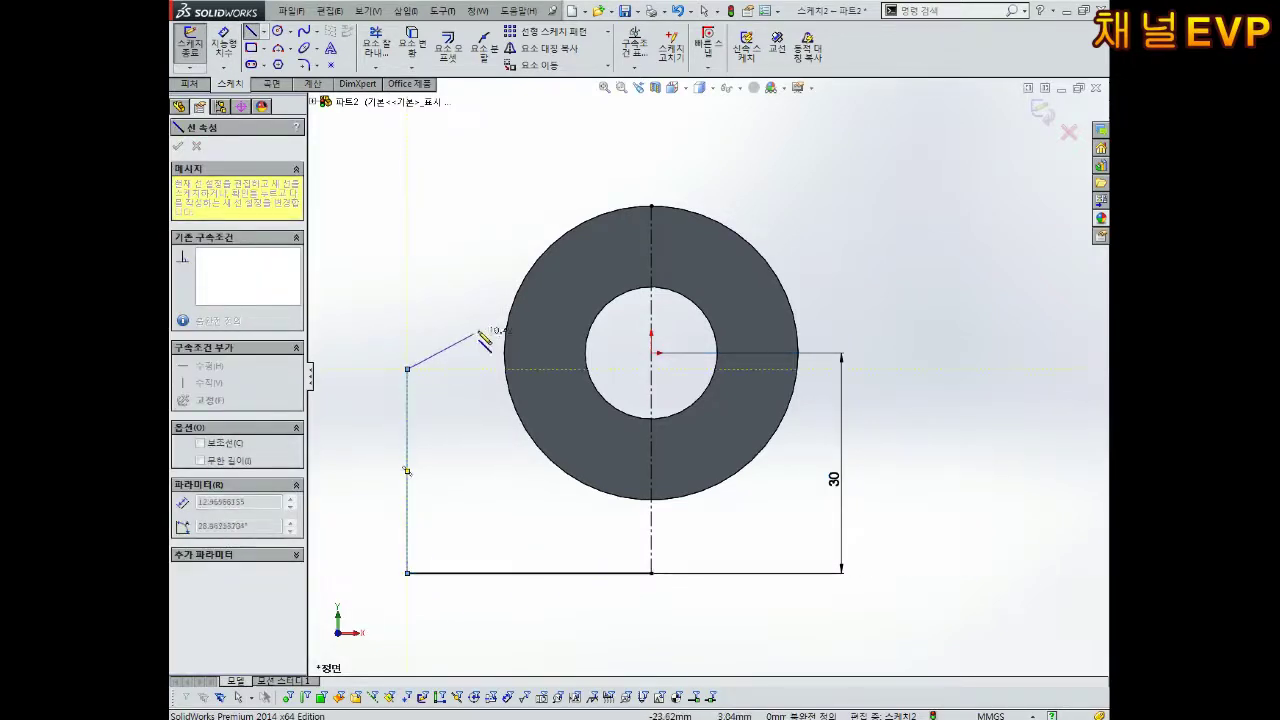
click(470, 327)
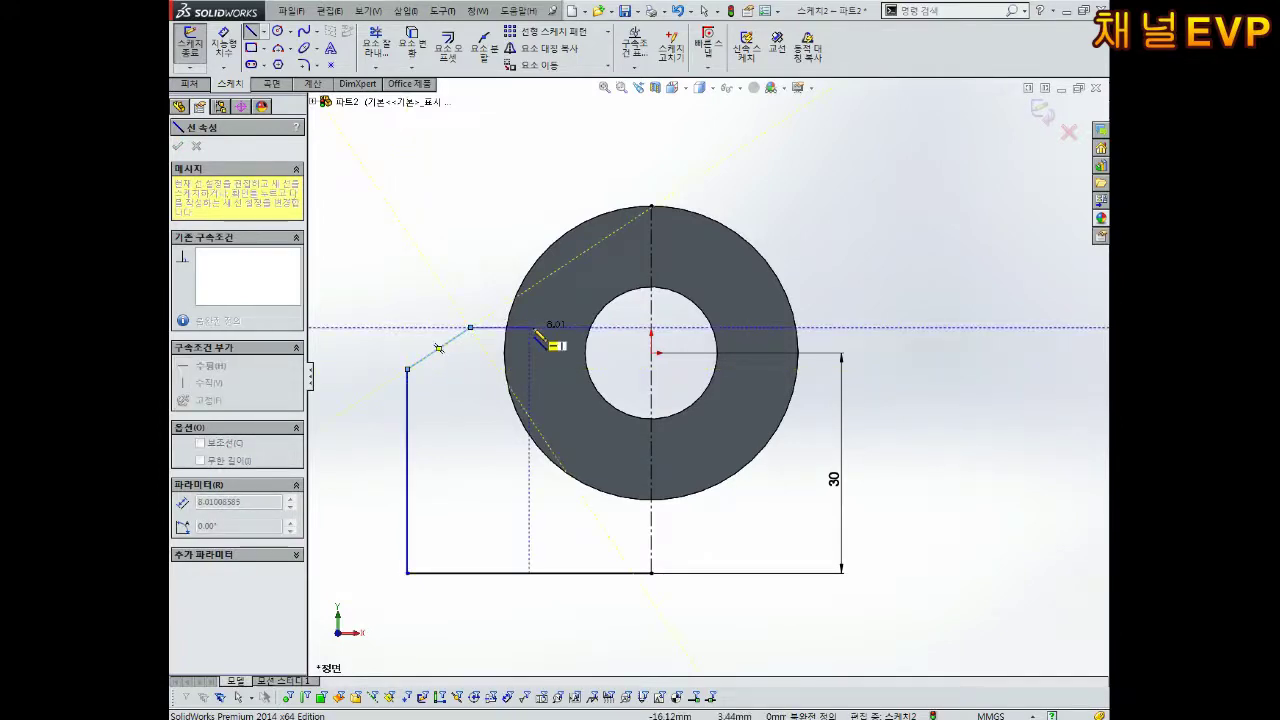
click(532, 329)
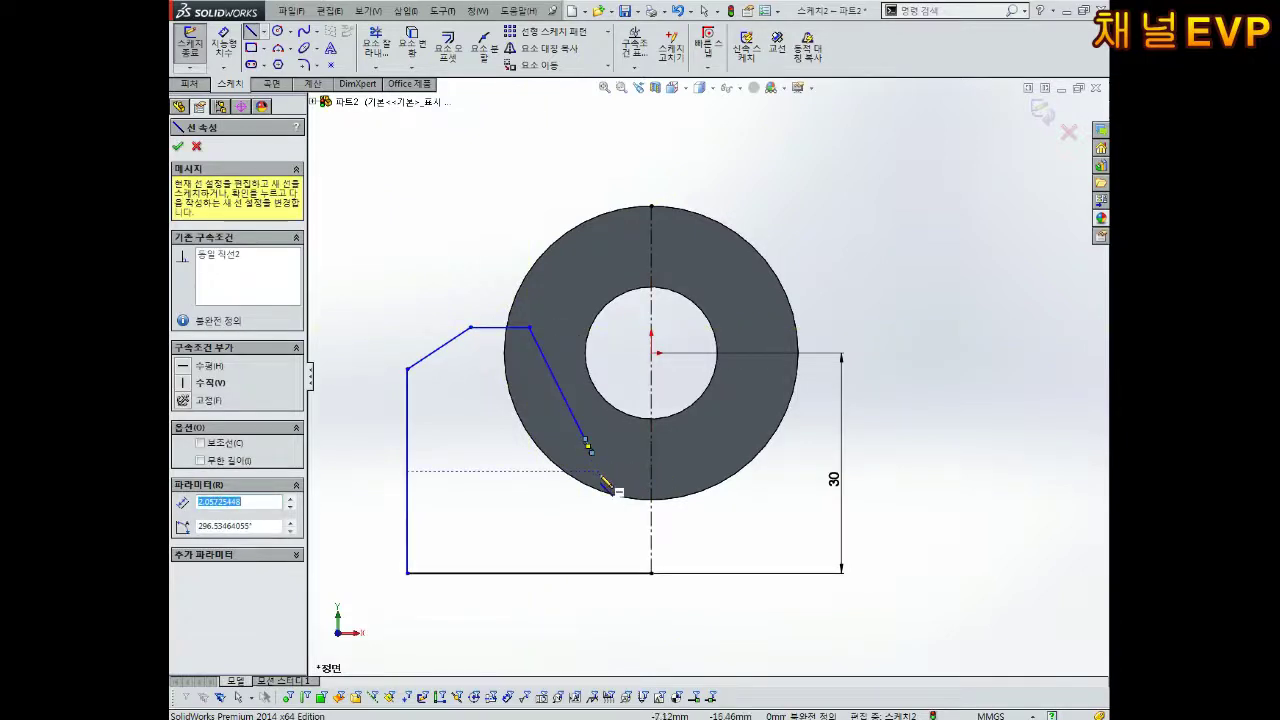
scroll(604, 480, down, 2)
click(609, 471)
key(Escape)
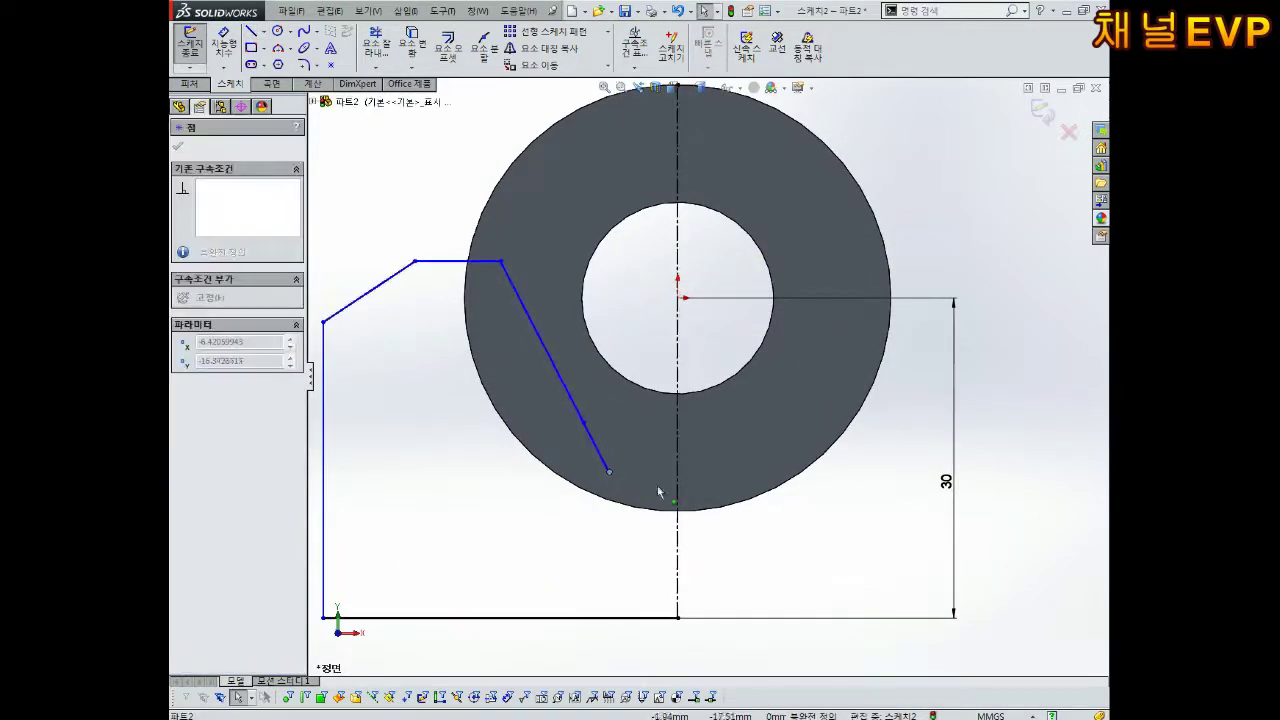
drag(658, 491, 592, 455)
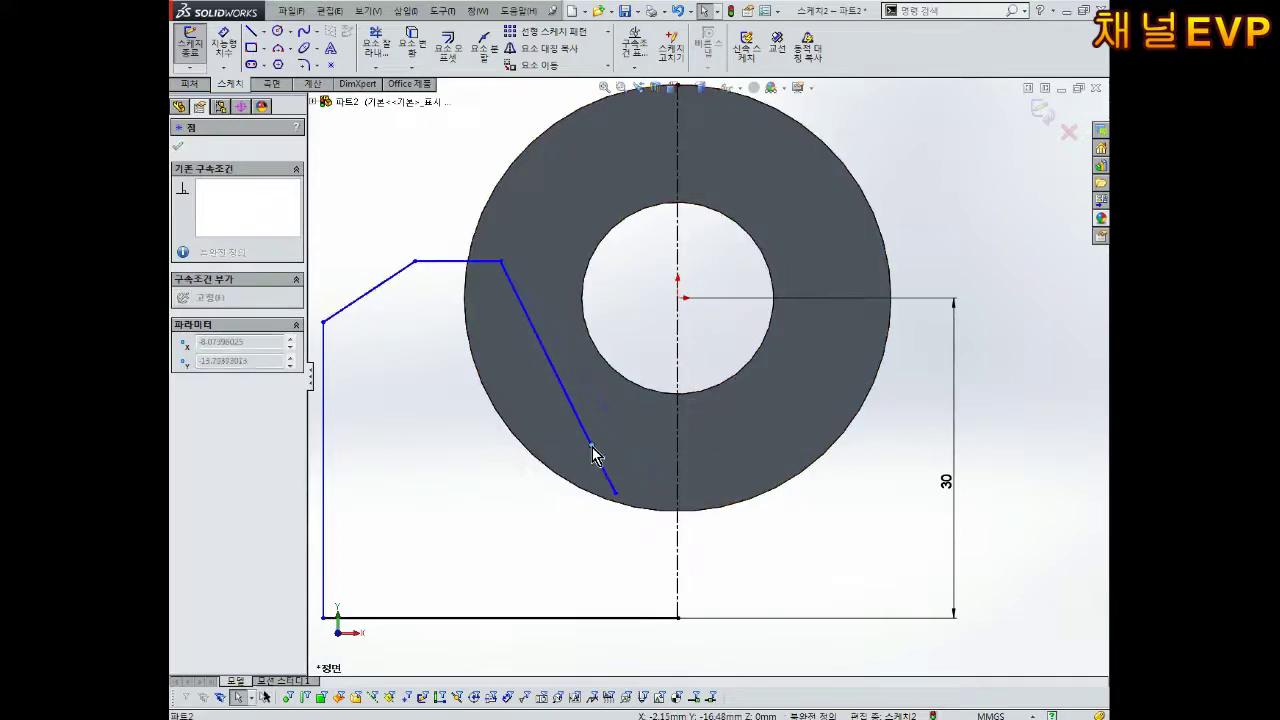
mouse_move(611, 506)
mouse_down()
mouse_move(652, 480)
mouse_move(629, 455)
mouse_up()
key(Escape)
Step: Add a short horizontal line from the notch slope's lower end to the centreline
click(251, 31)
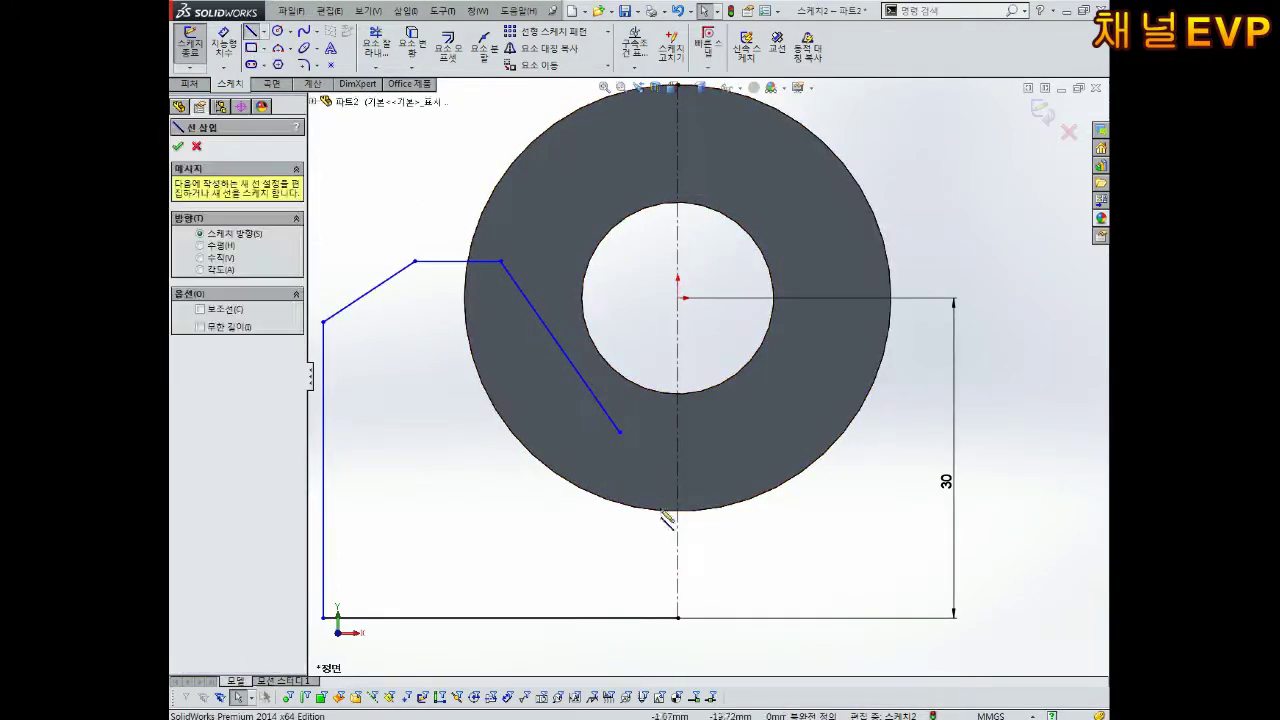
click(626, 445)
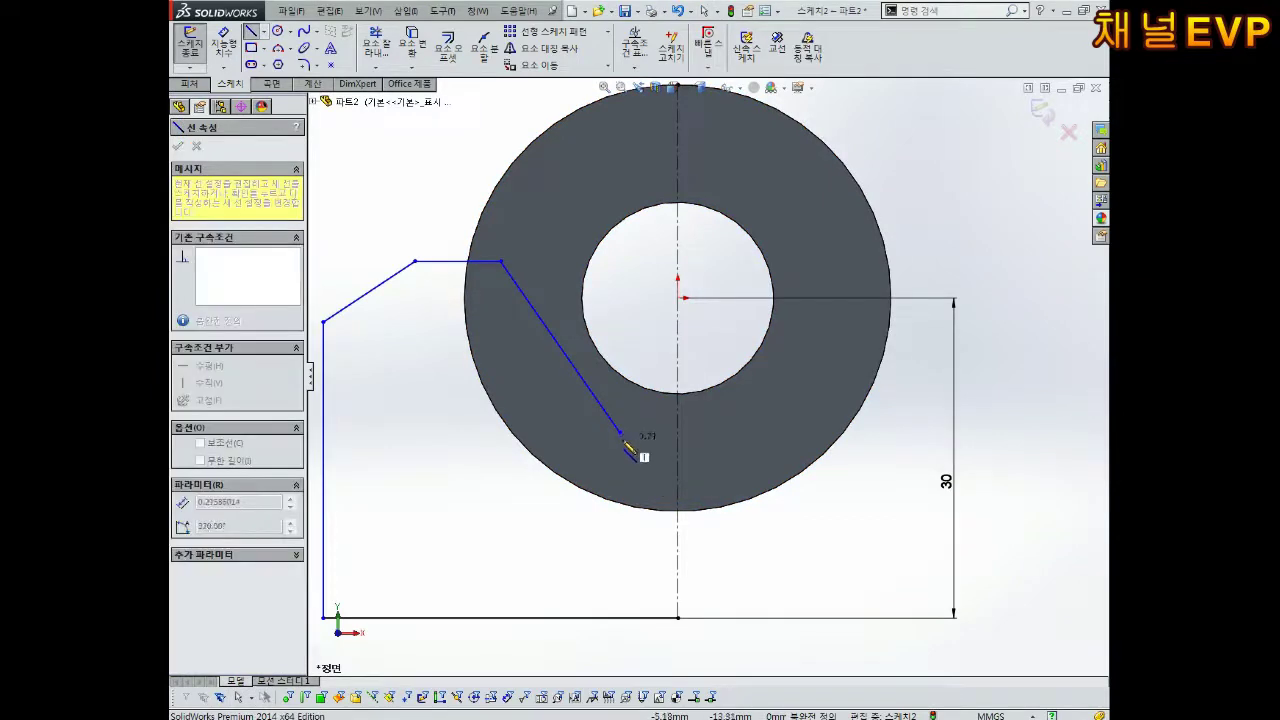
key(Escape)
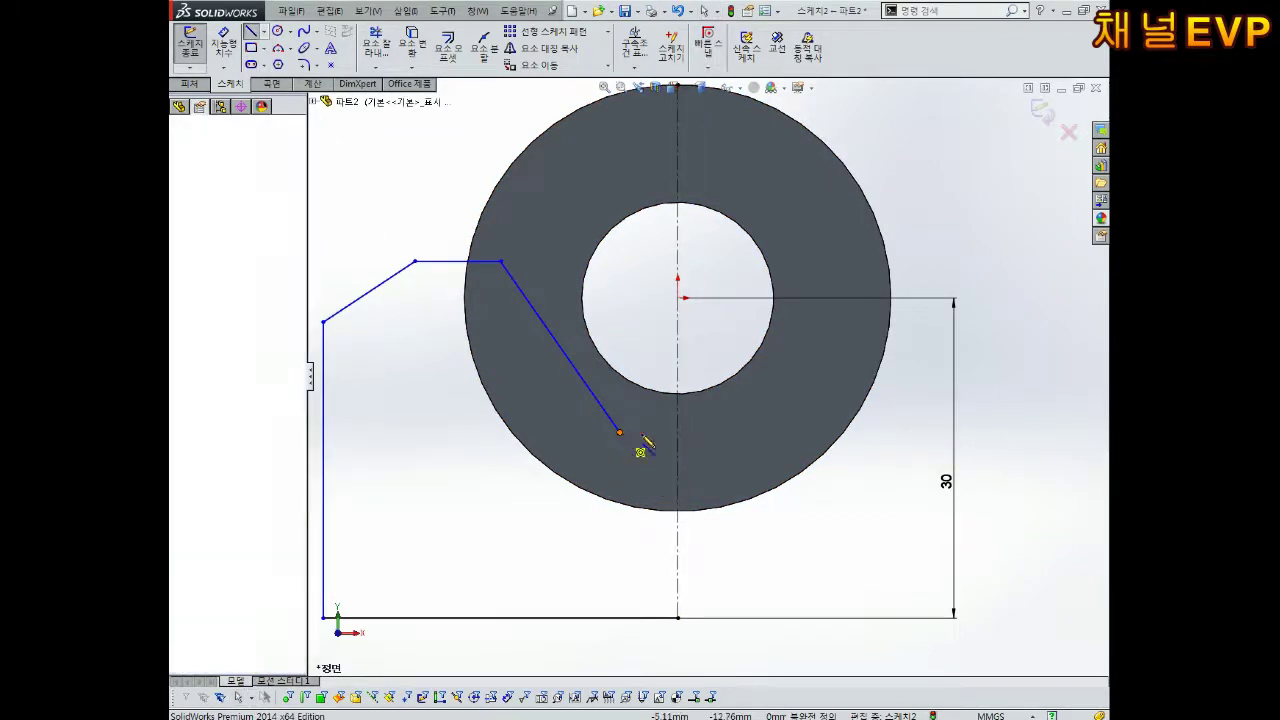
click(620, 432)
click(678, 432)
scroll(699, 464, up, 3)
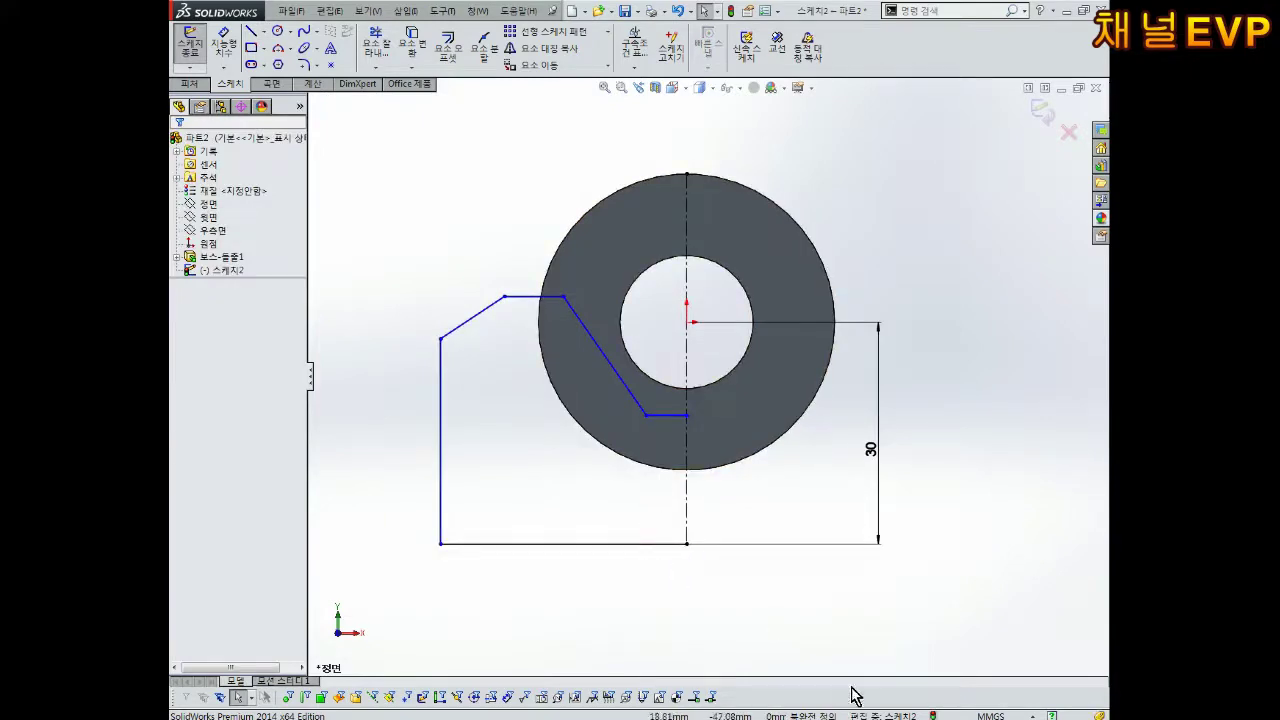
right_drag(636, 610, 630, 545)
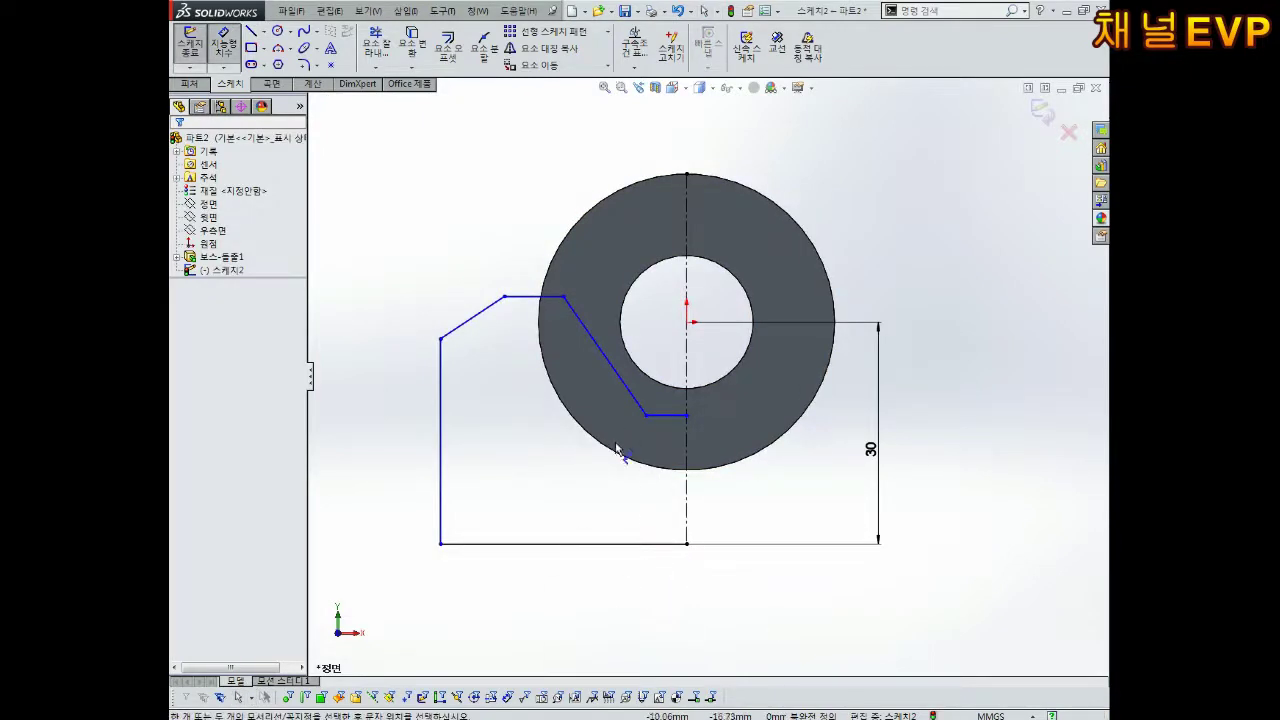
Step: Dimension the base width of the support outline as 60 mm
click(449, 514)
click(686, 540)
click(726, 598)
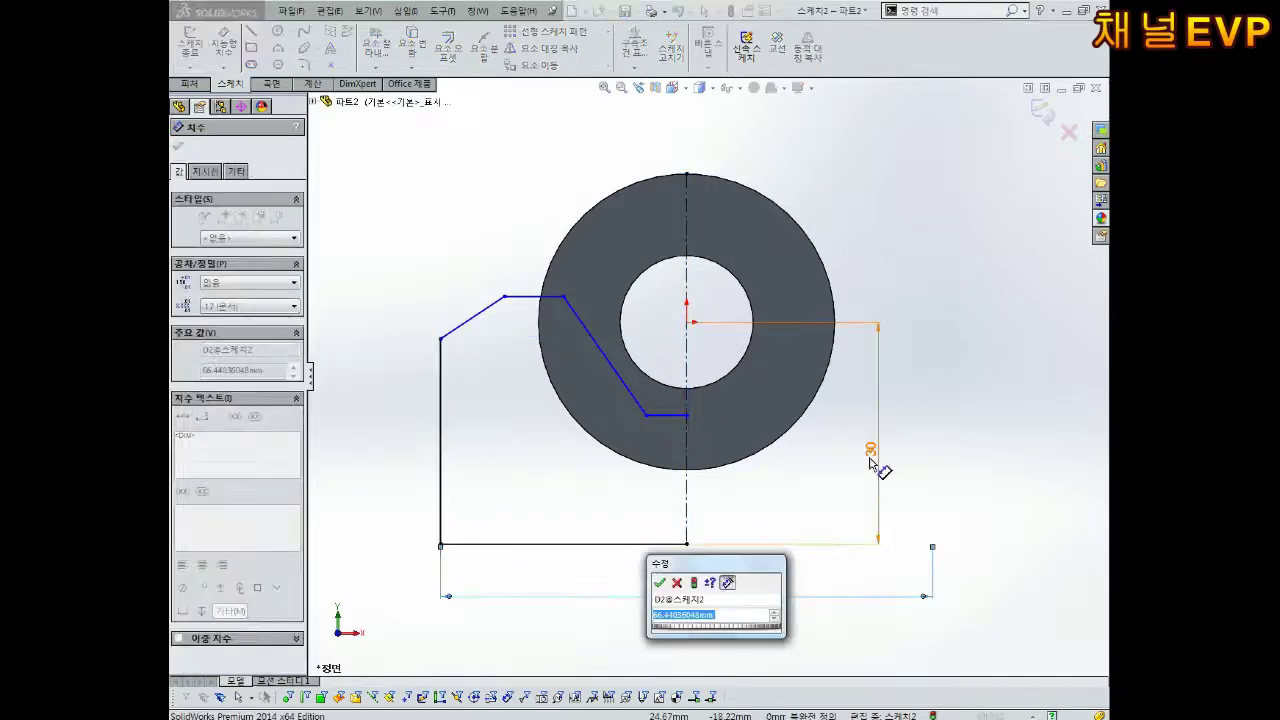
key(Return)
click(870, 455)
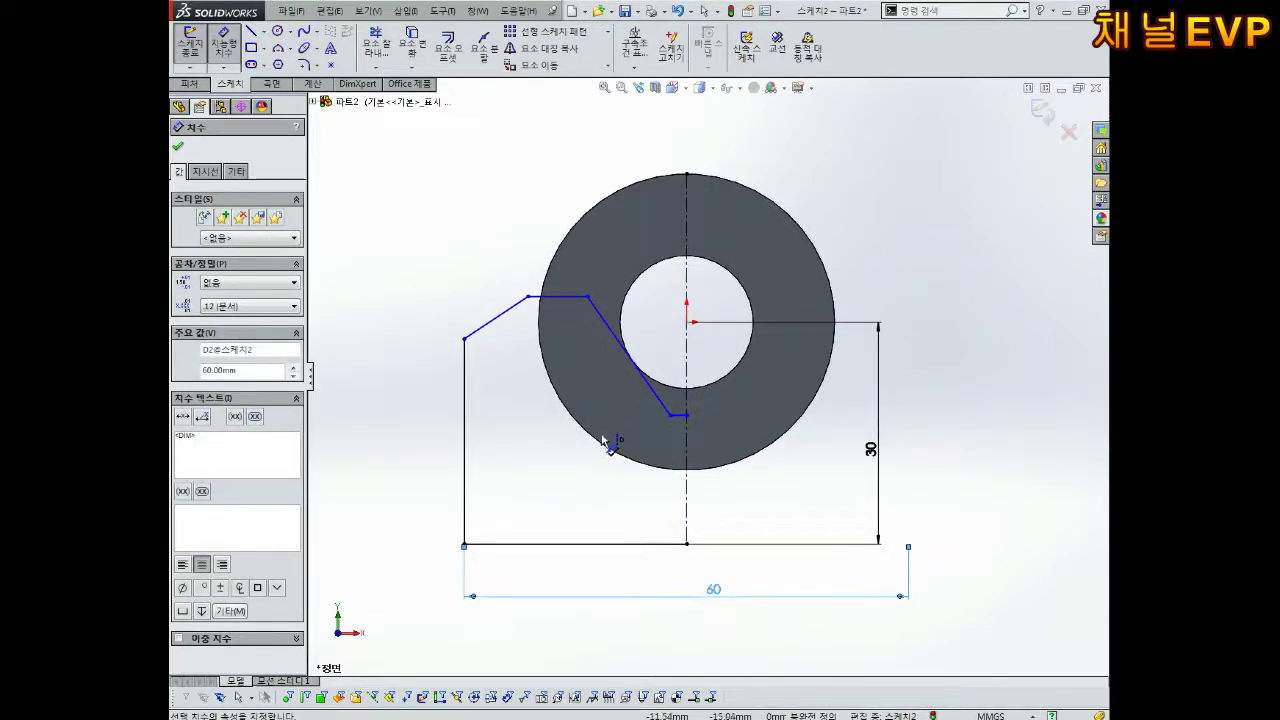
Step: Dimension the support height between the top line and base as 30 mm
click(545, 300)
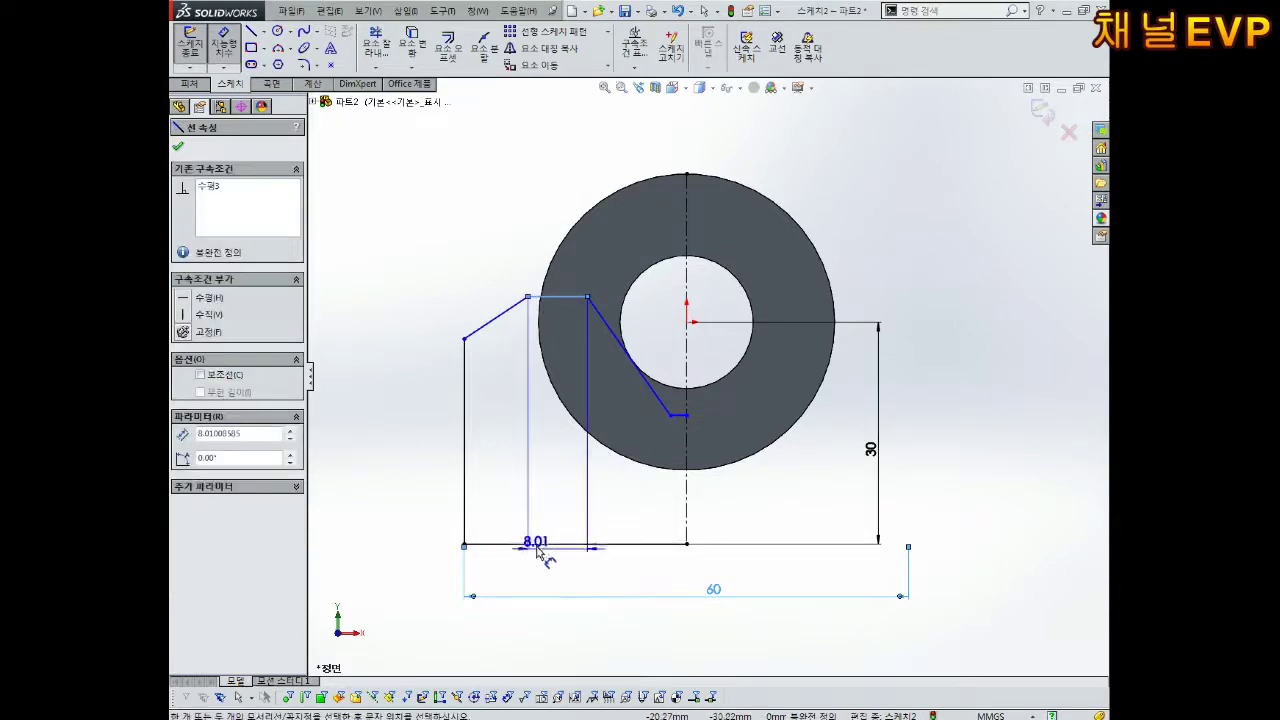
click(528, 544)
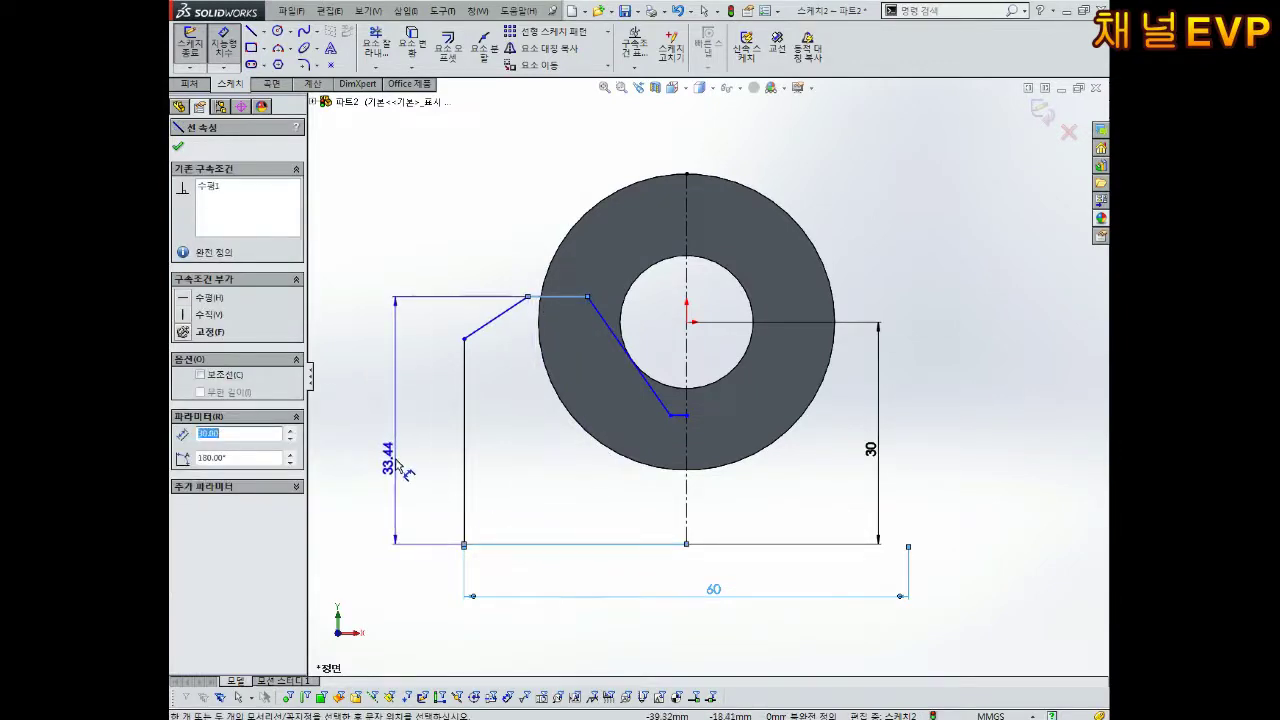
click(400, 464)
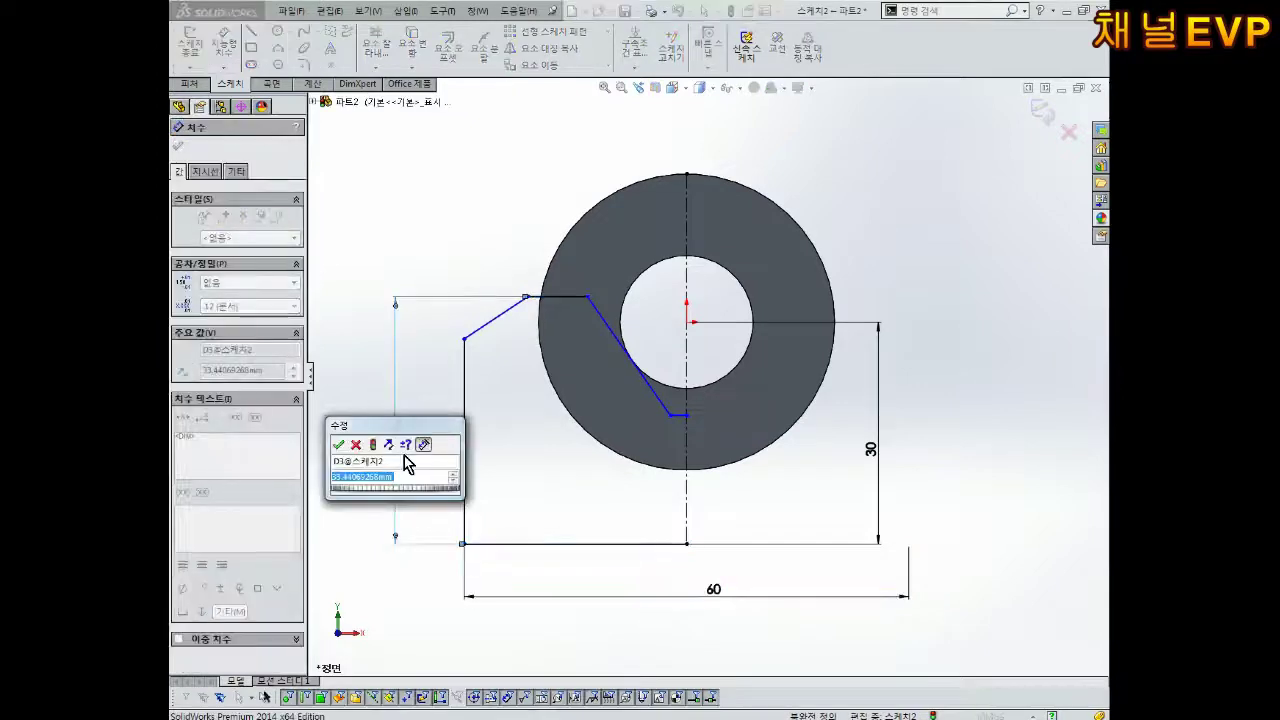
text(30)
key(Return)
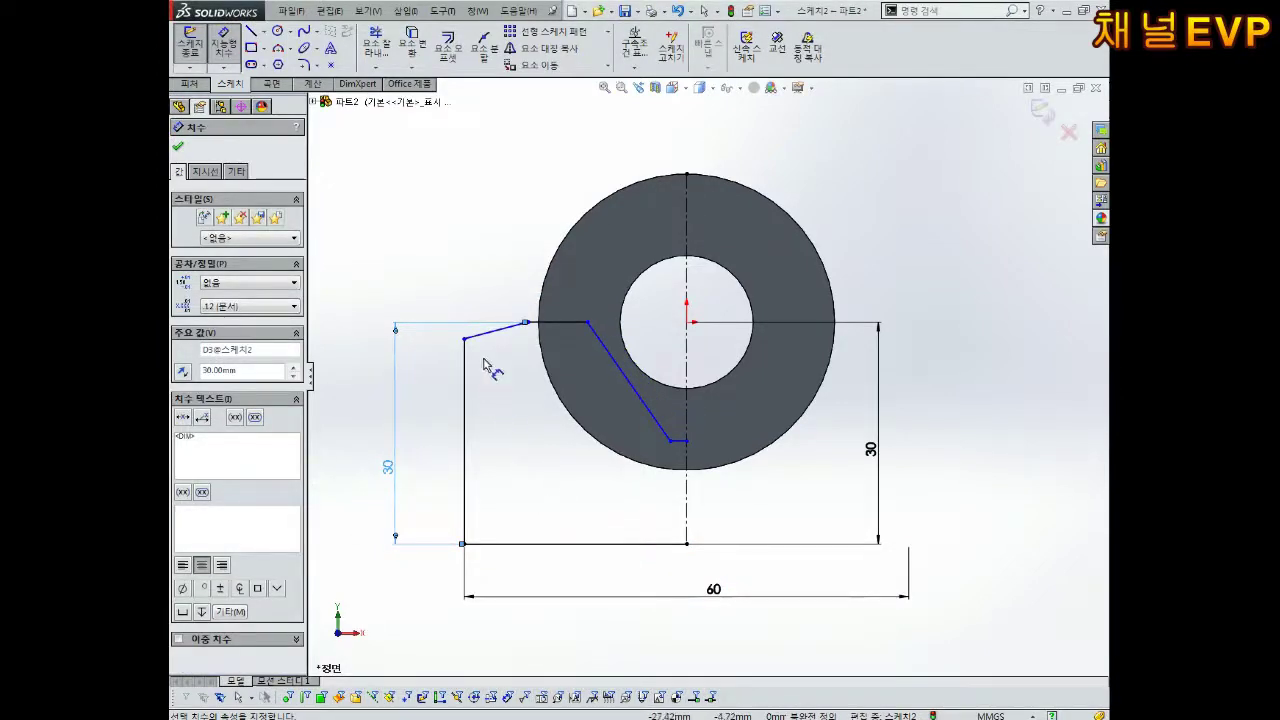
Step: Dimension the sloped corner with an 8 mm horizontal run and 7 mm vertical rise
click(510, 335)
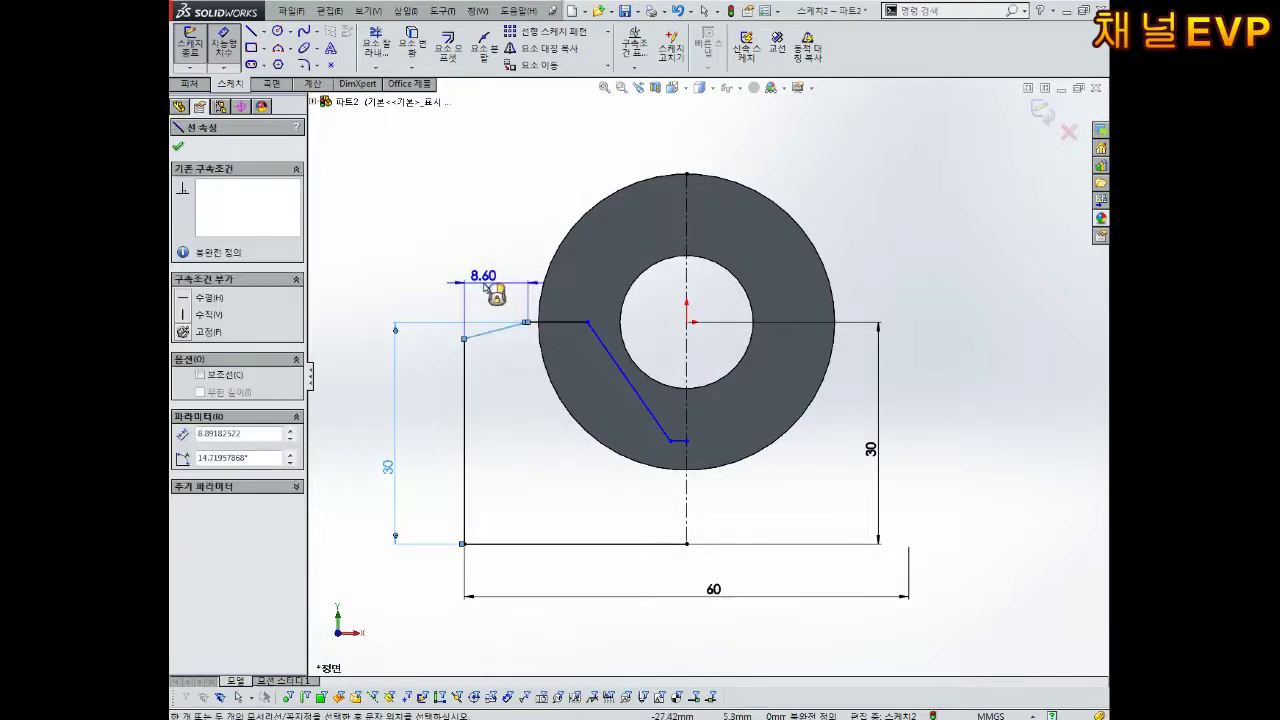
click(487, 265)
text(8.60000427mm)
key(Return)
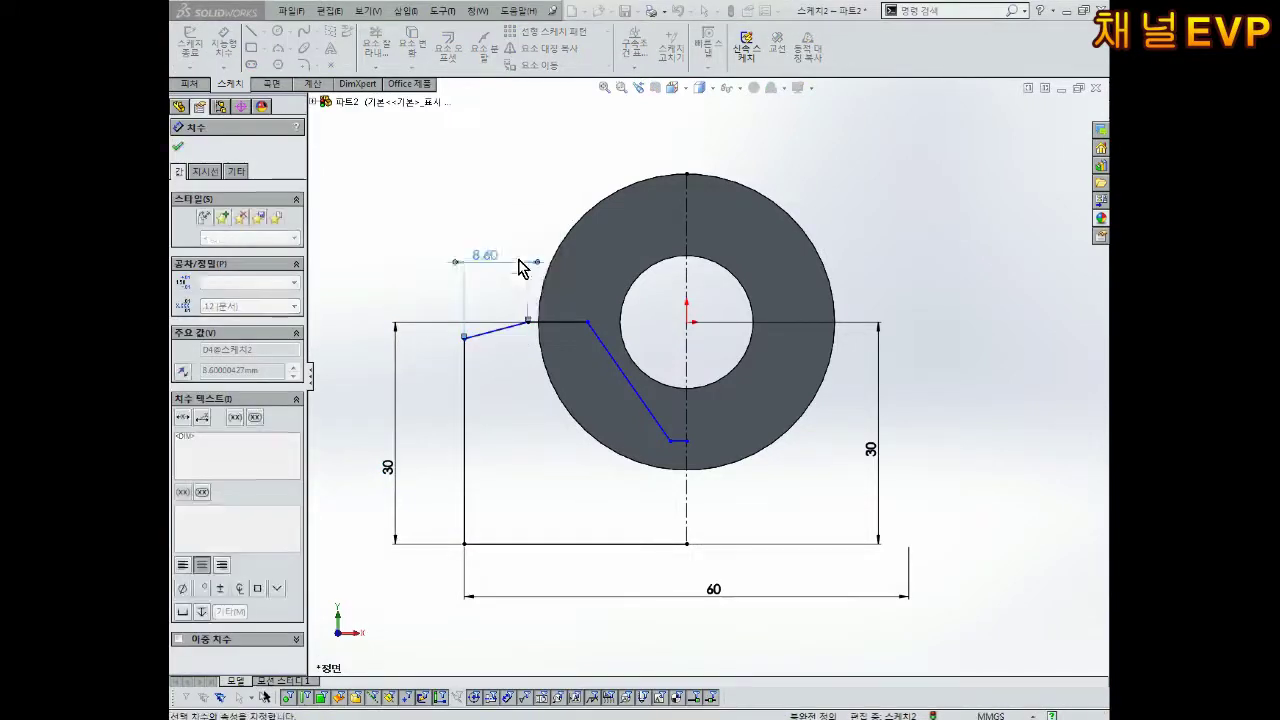
click(490, 337)
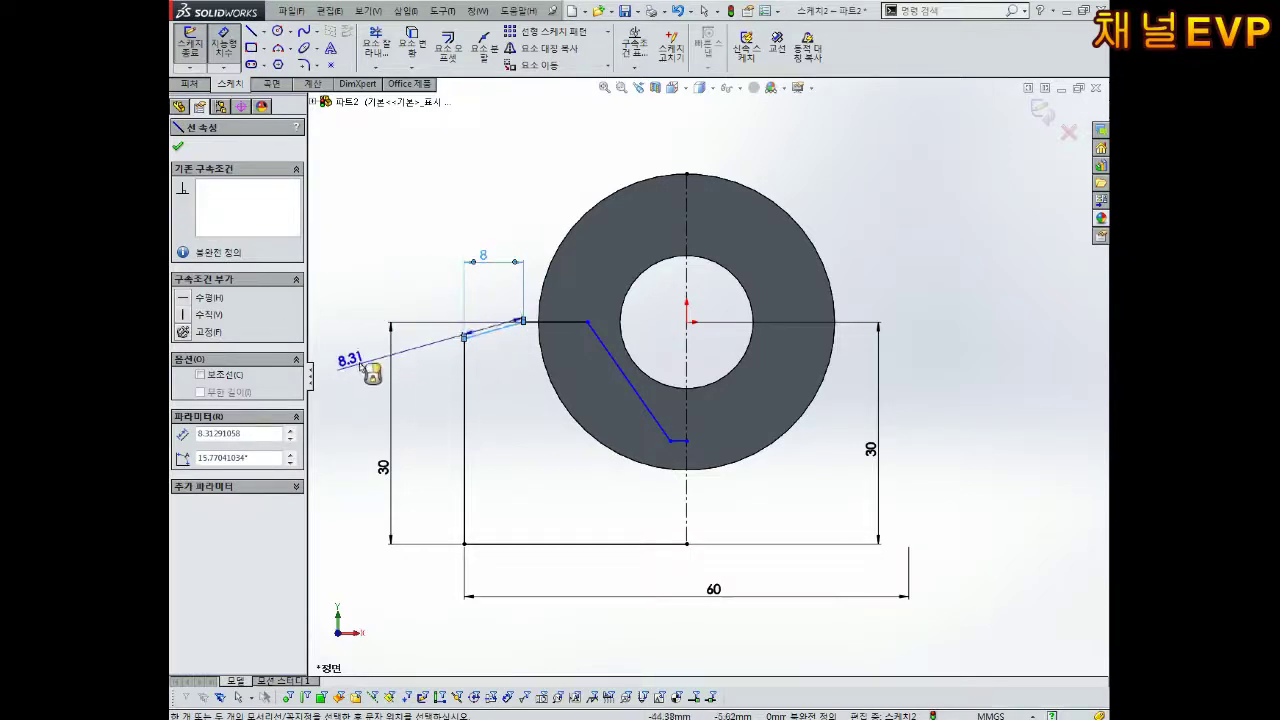
scroll(390, 320, down, 3)
click(500, 338)
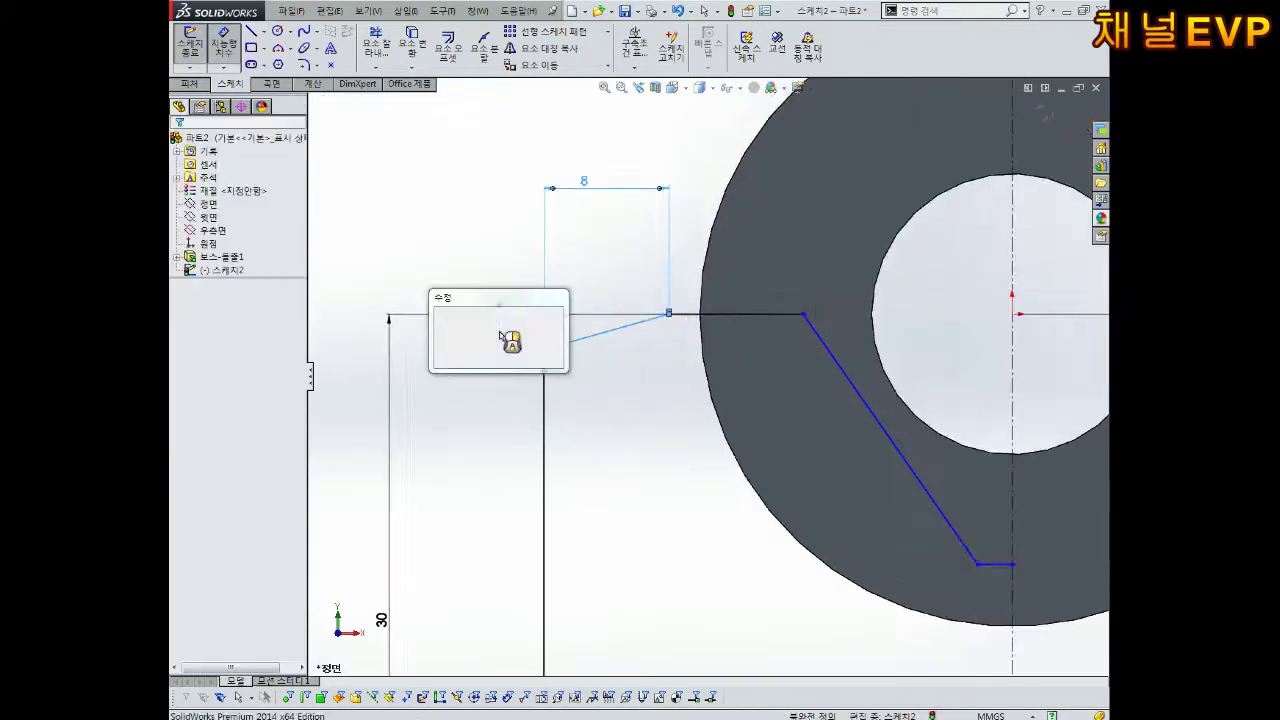
key(Return)
Step: Slide the notch slope's top end left and move the 8 dimension above the sketch
scroll(698, 373, up, 4)
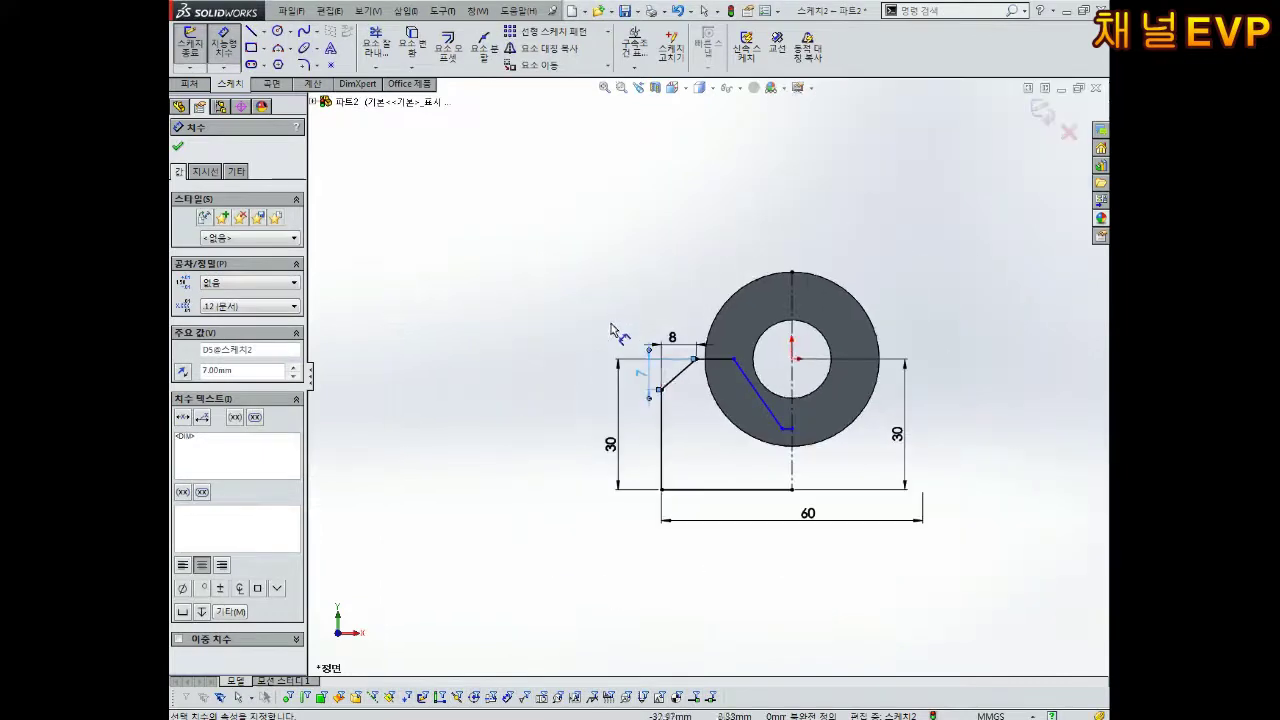
scroll(805, 437, down, 1)
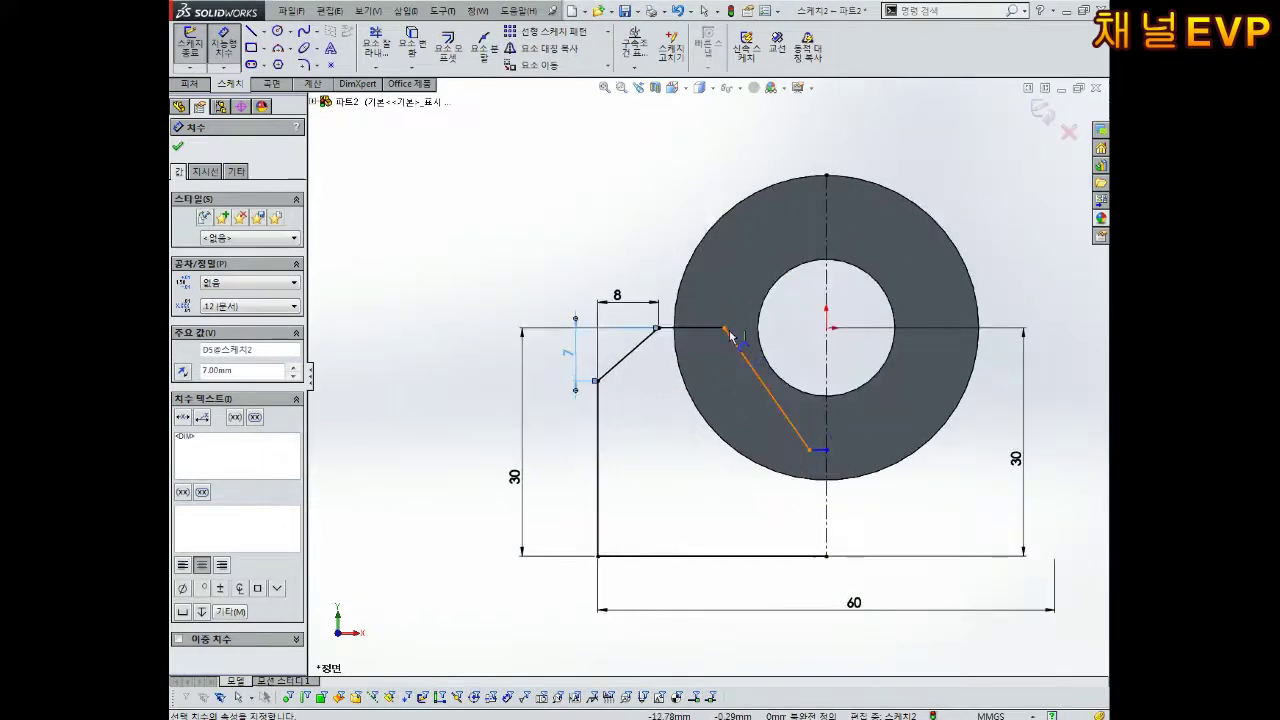
drag(729, 333, 717, 347)
key(Escape)
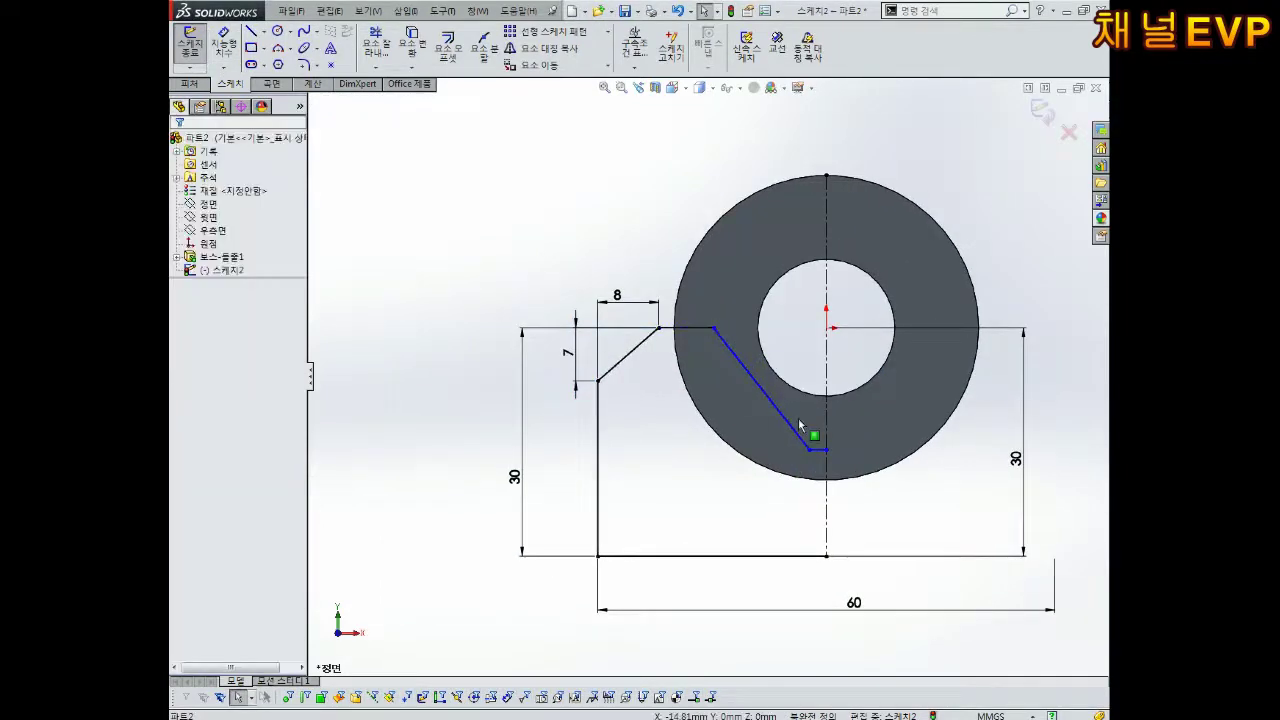
scroll(798, 418, up, 3)
scroll(885, 428, down, 3)
drag(548, 305, 548, 262)
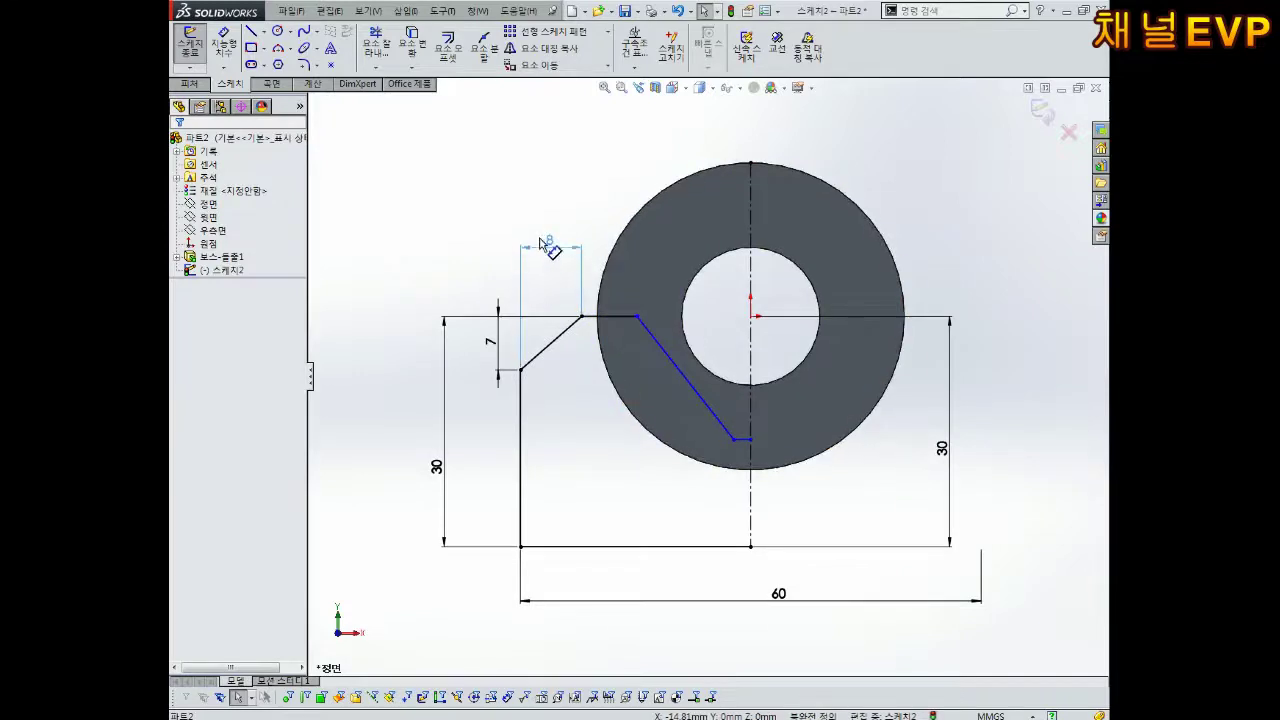
scroll(710, 370, up, 1)
scroll(768, 412, down, 2)
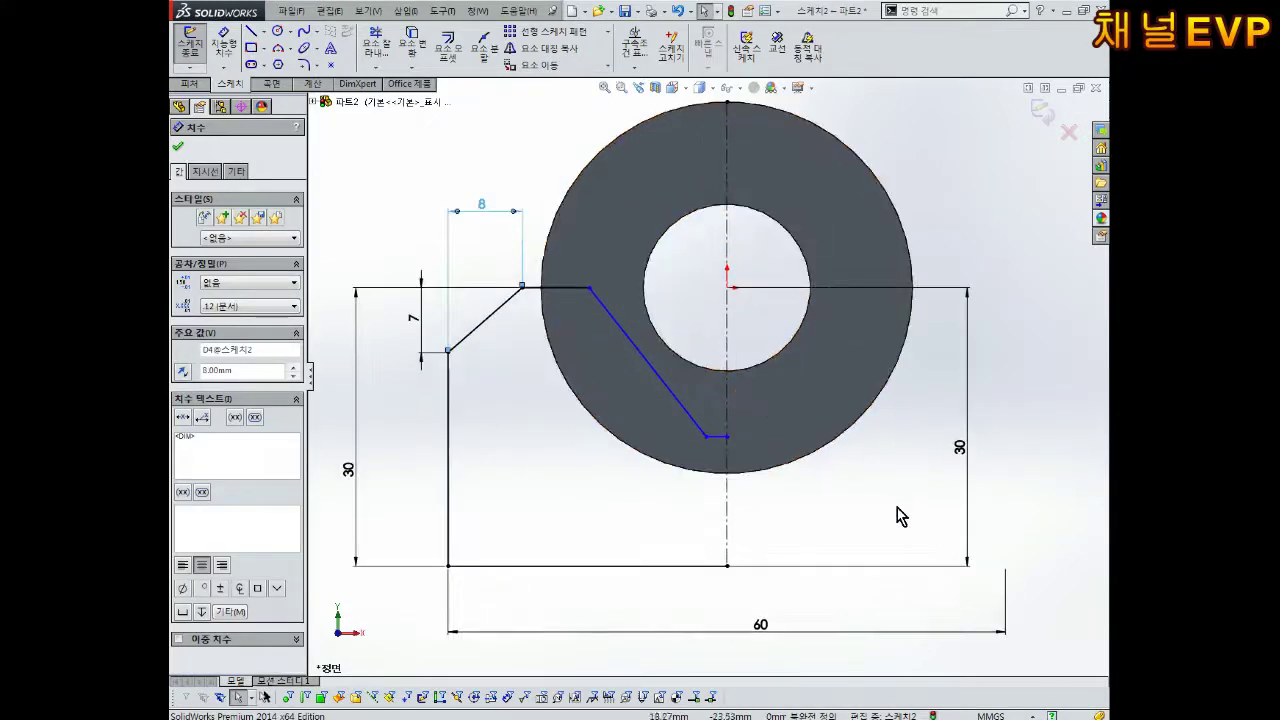
click(871, 520)
scroll(700, 480, up, 2)
scroll(697, 482, down, 2)
scroll(650, 300, up, 2)
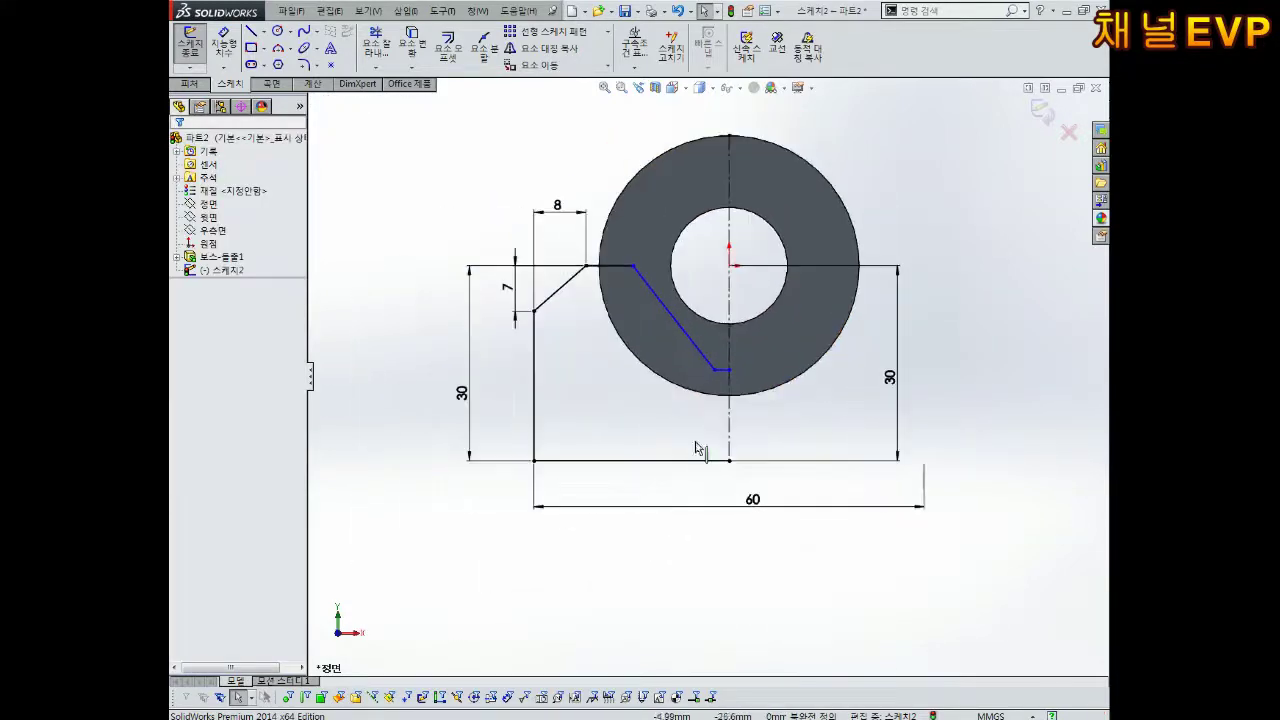
Step: Mirror the half support profile about the vertical centreline, then exit 스케치2
click(545, 48)
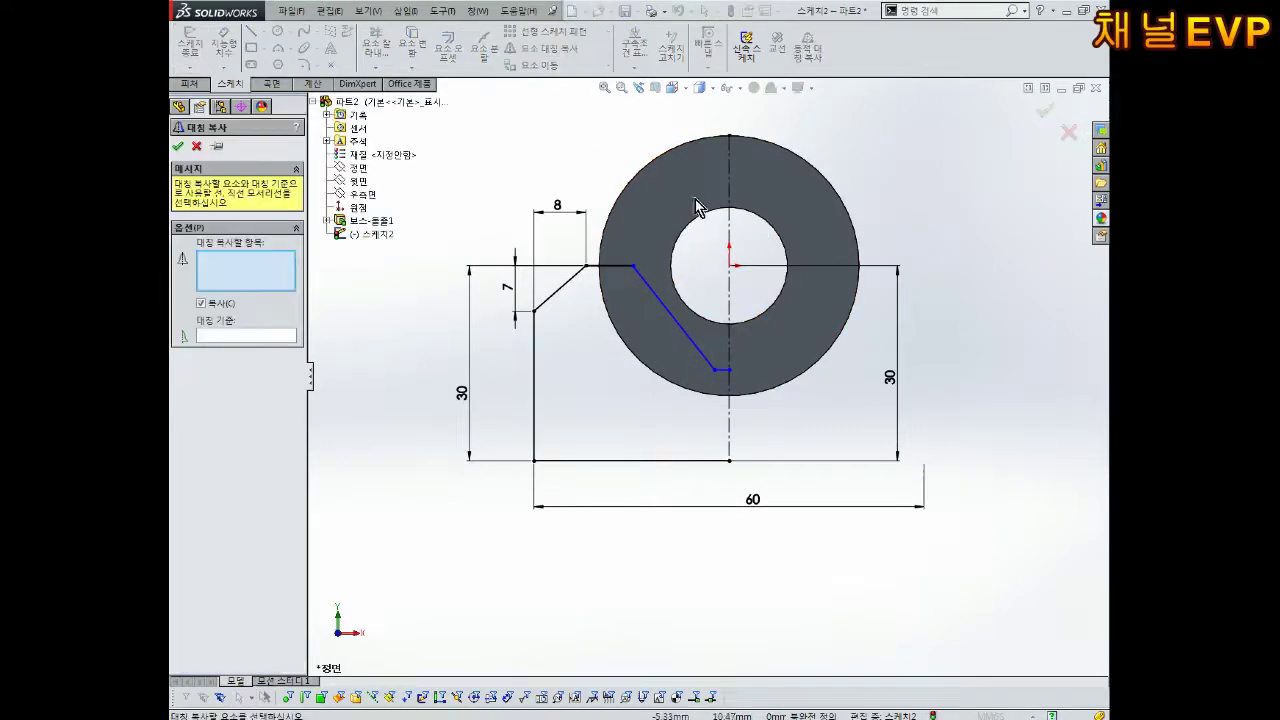
drag(704, 194, 454, 592)
scroll(726, 387, down, 2)
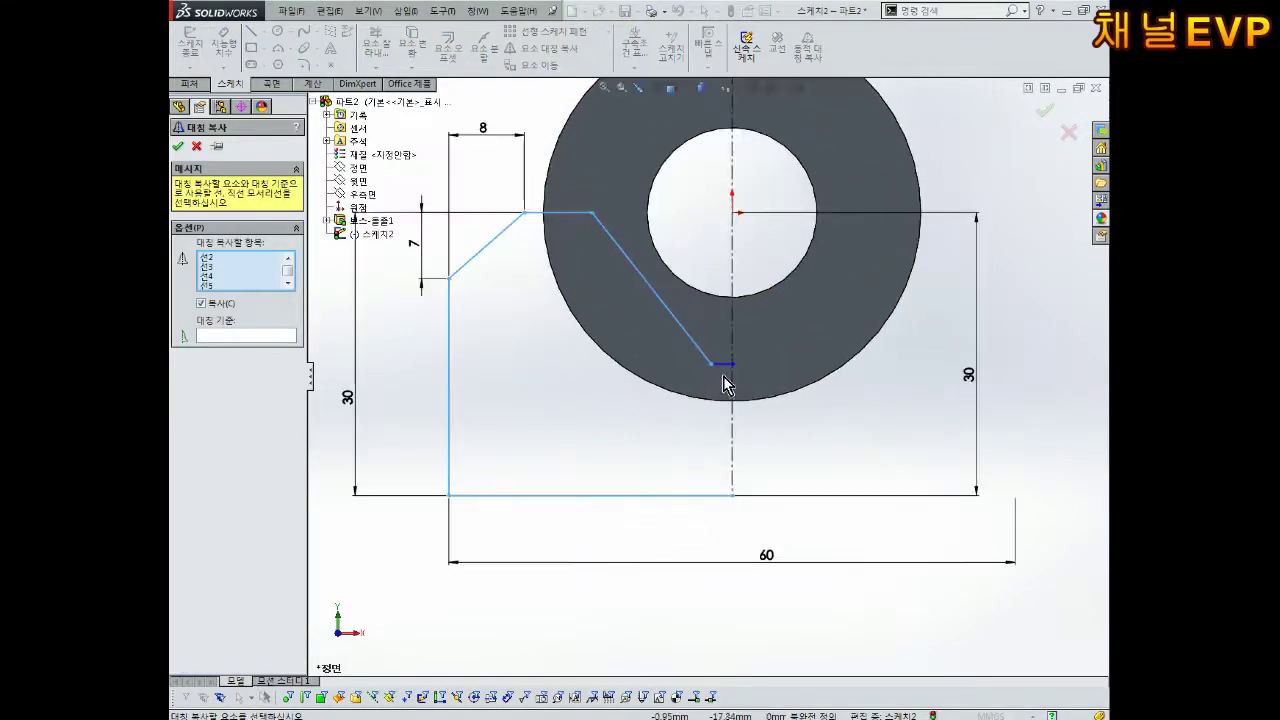
click(267, 337)
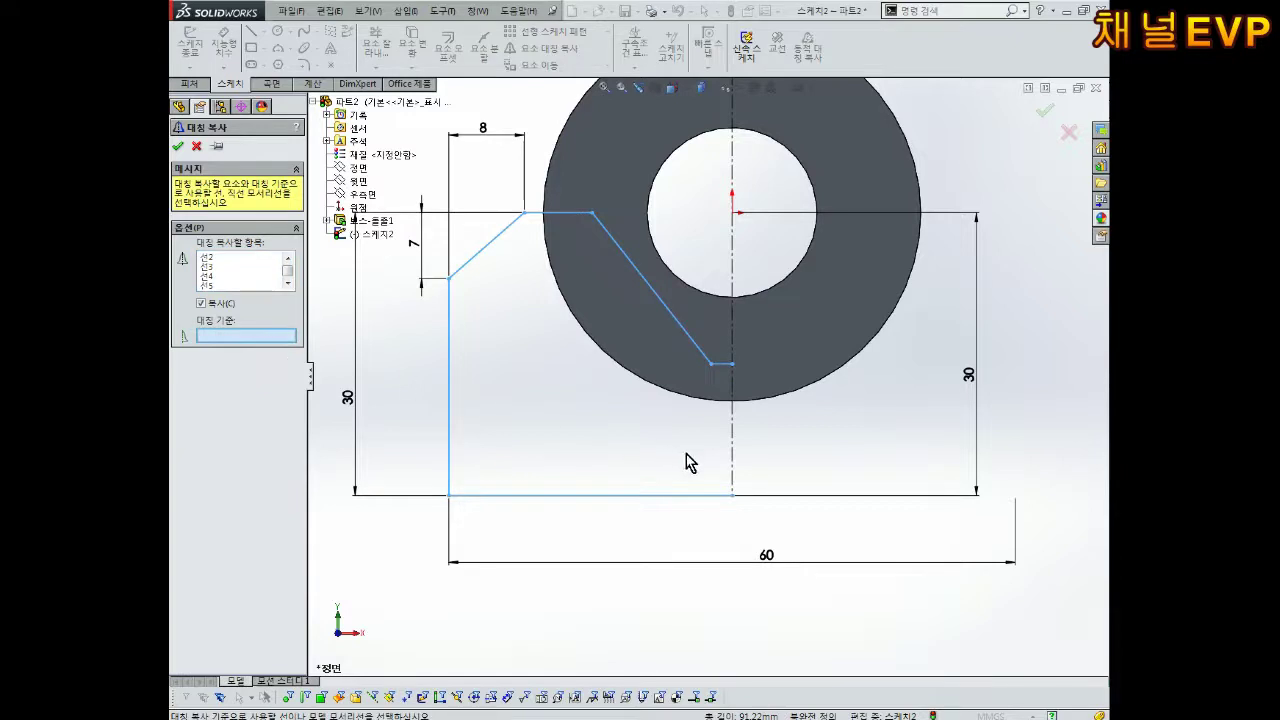
click(733, 450)
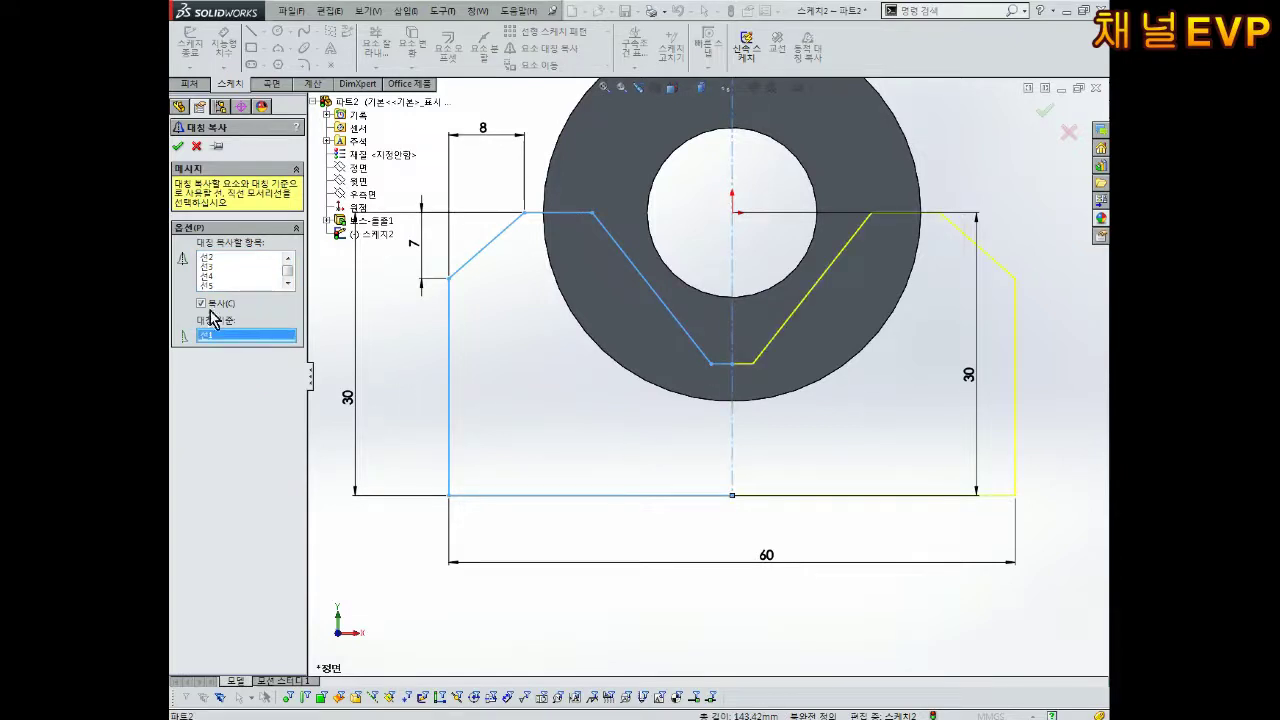
click(178, 146)
scroll(600, 229, up, 3)
scroll(820, 348, down, 1)
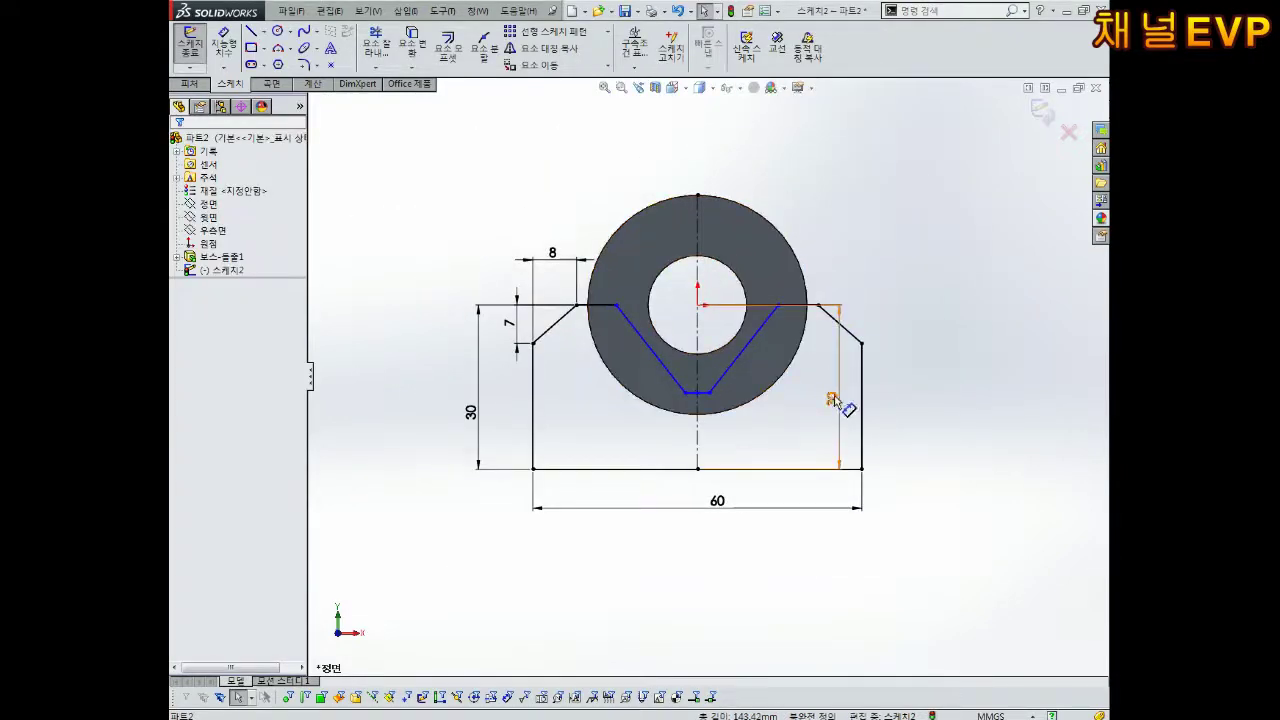
middle_drag(832, 400, 750, 495)
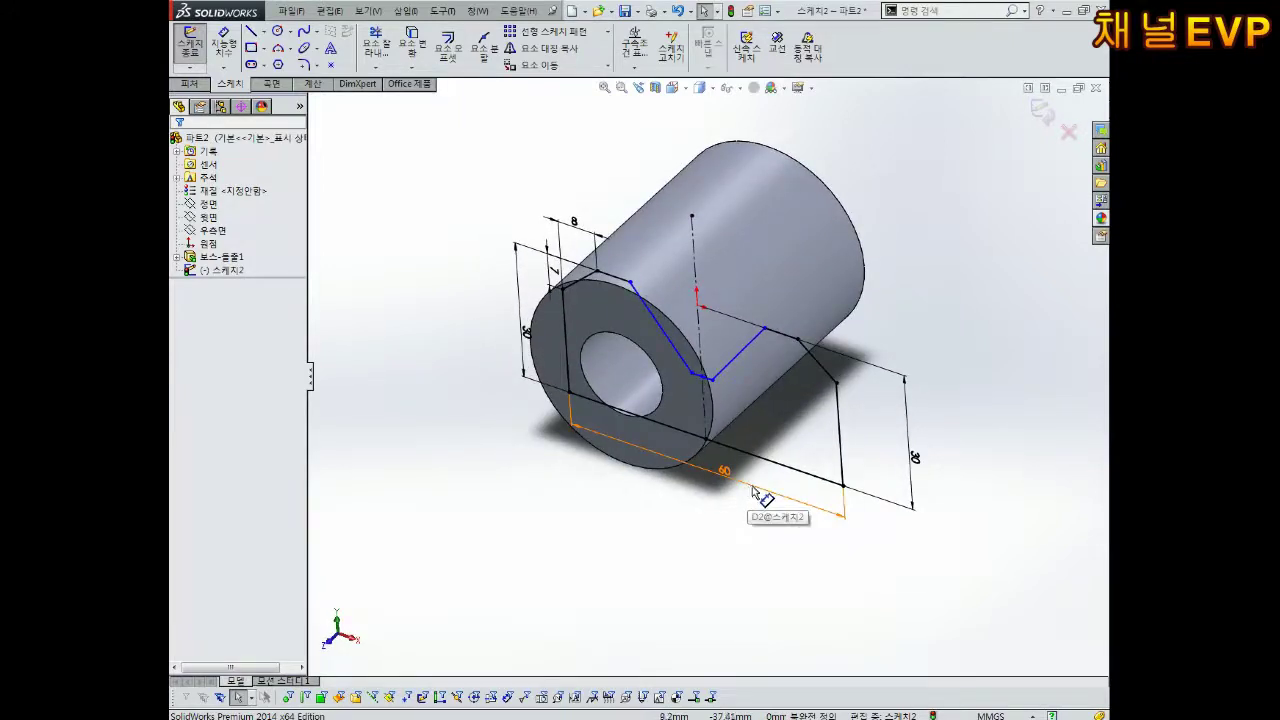
middle_drag(753, 488, 940, 172)
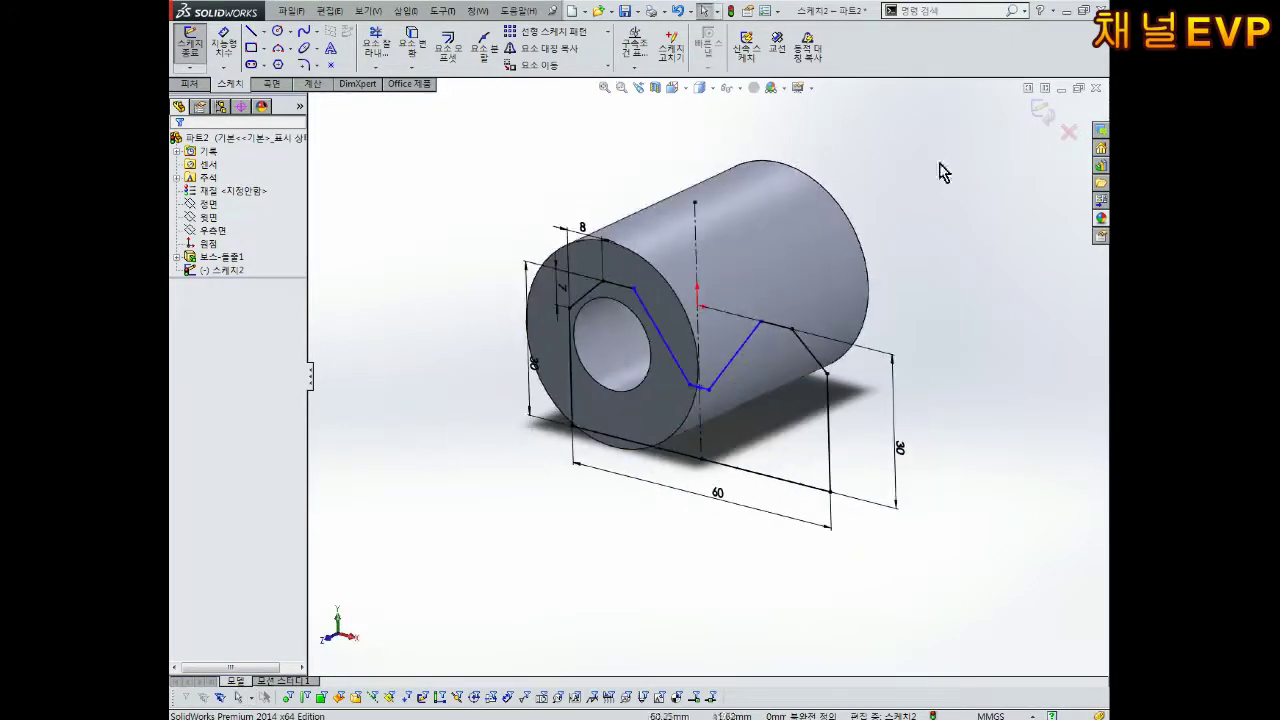
click(1043, 112)
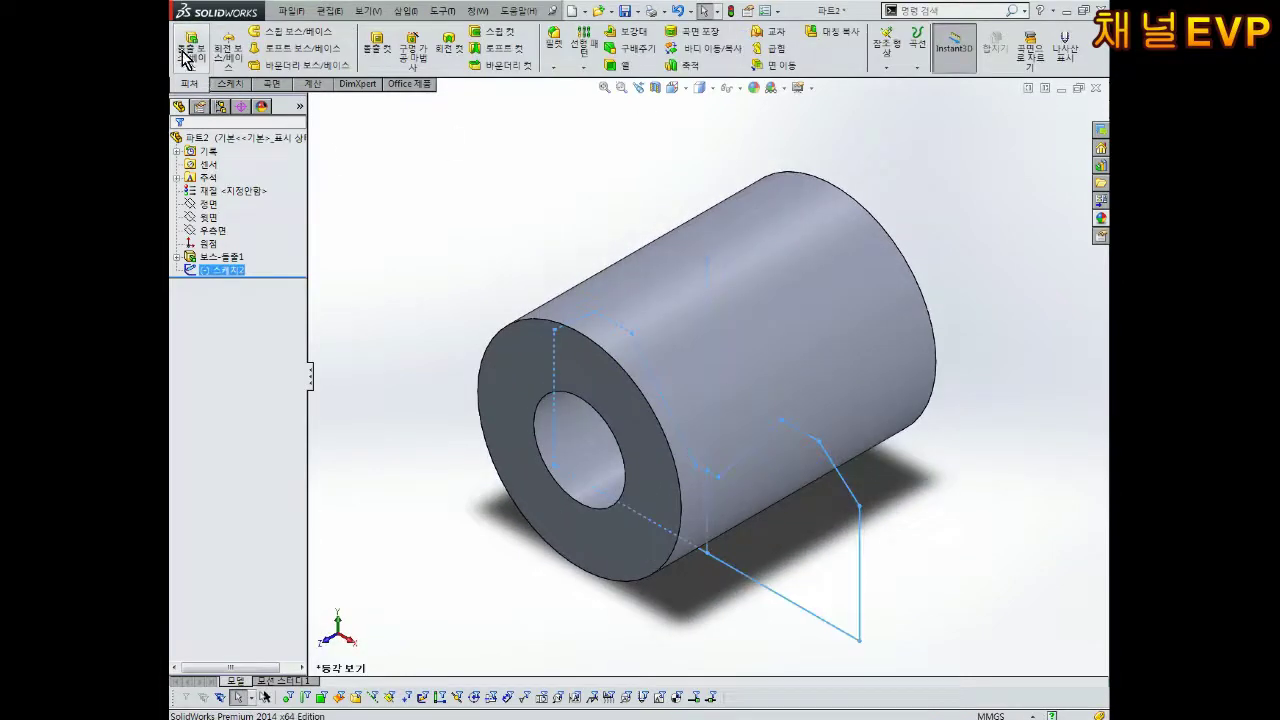
Step: Extrude the V-notch support sketch Mid Plane 35 mm, then view the model isometrically
click(185, 55)
click(214, 231)
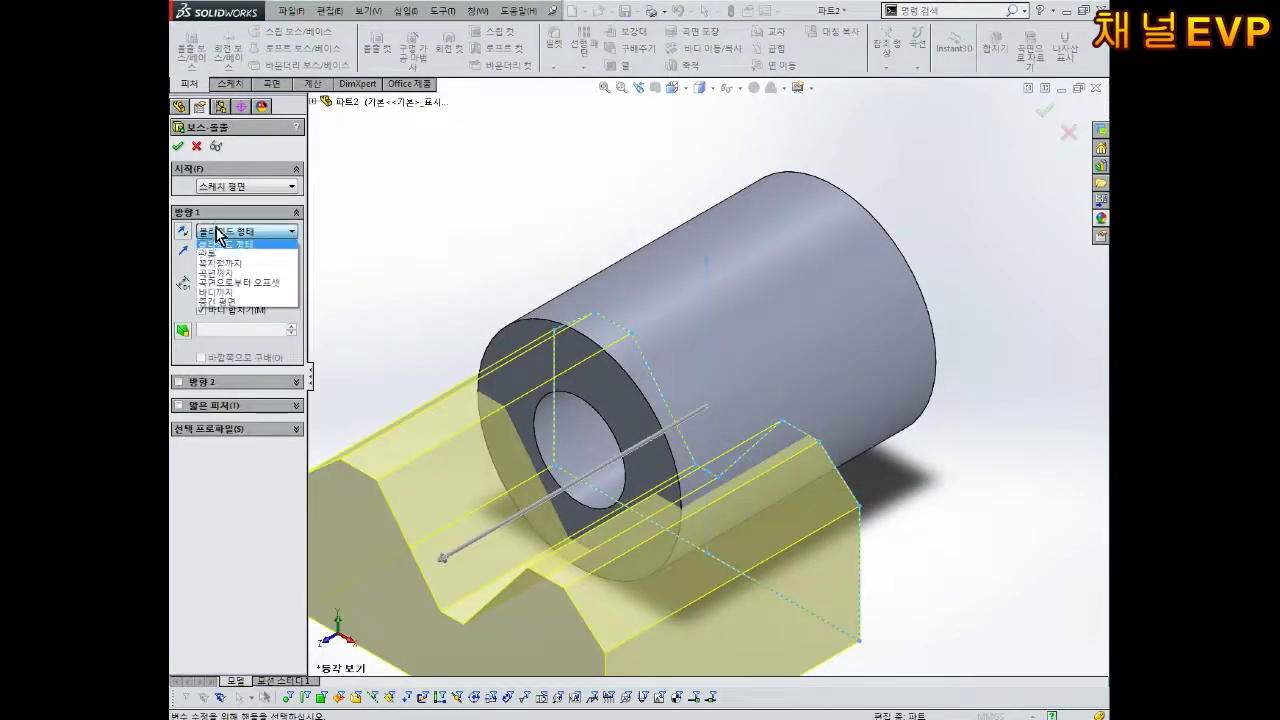
click(214, 302)
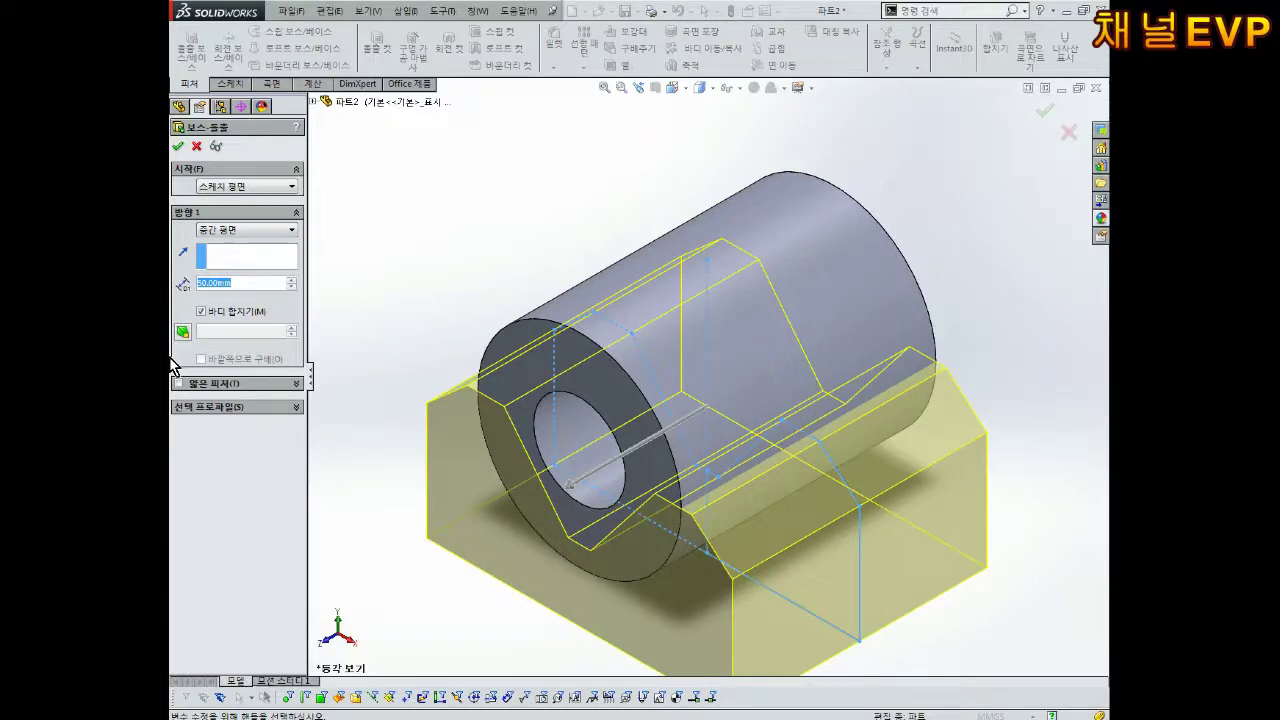
text(35)
key(Return)
key(z)
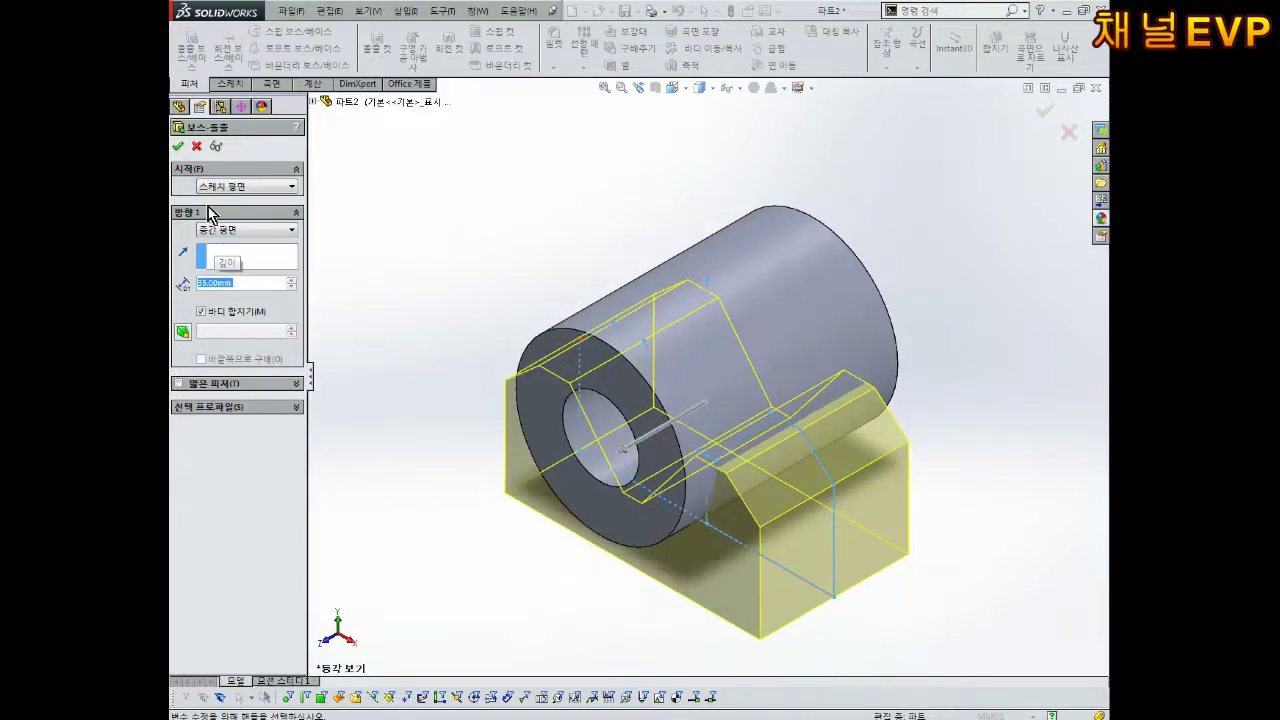
click(178, 147)
mouse_move(606, 608)
middle_down()
mouse_move(713, 490)
mouse_move(694, 474)
mouse_move(700, 554)
mouse_move(677, 457)
mouse_move(693, 519)
mouse_move(628, 569)
middle_up()
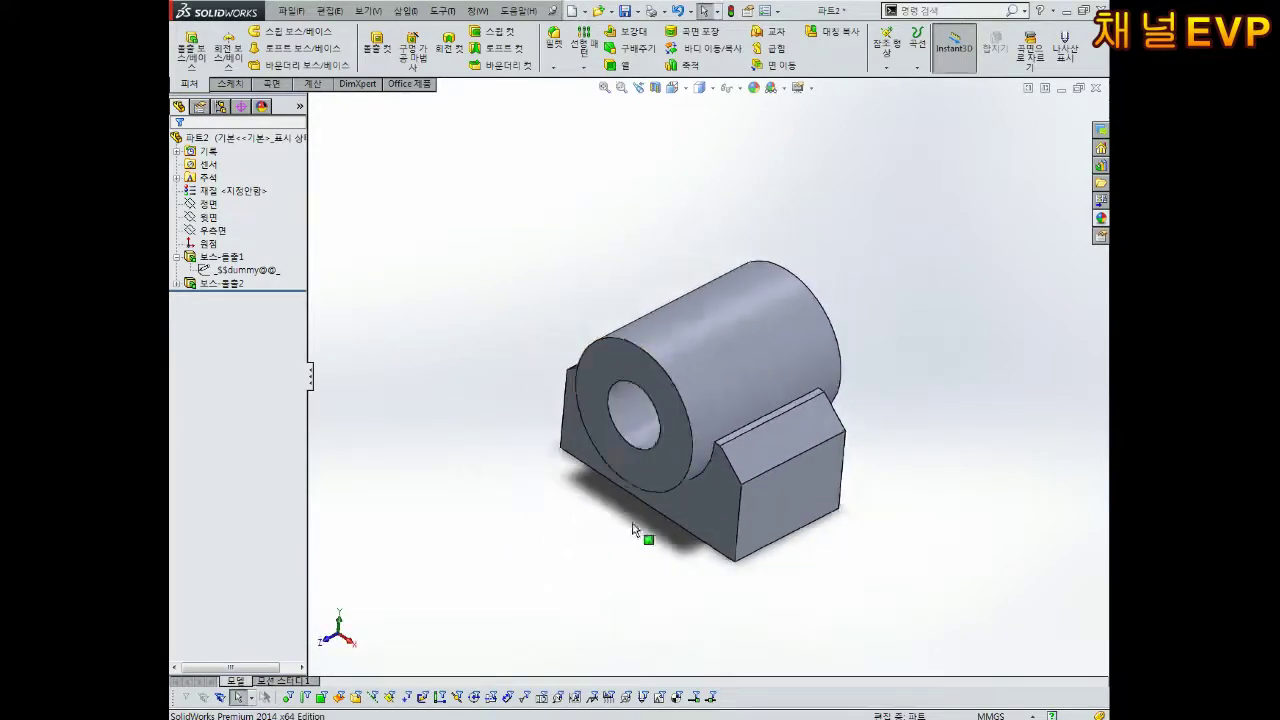
middle_drag(614, 528, 663, 466)
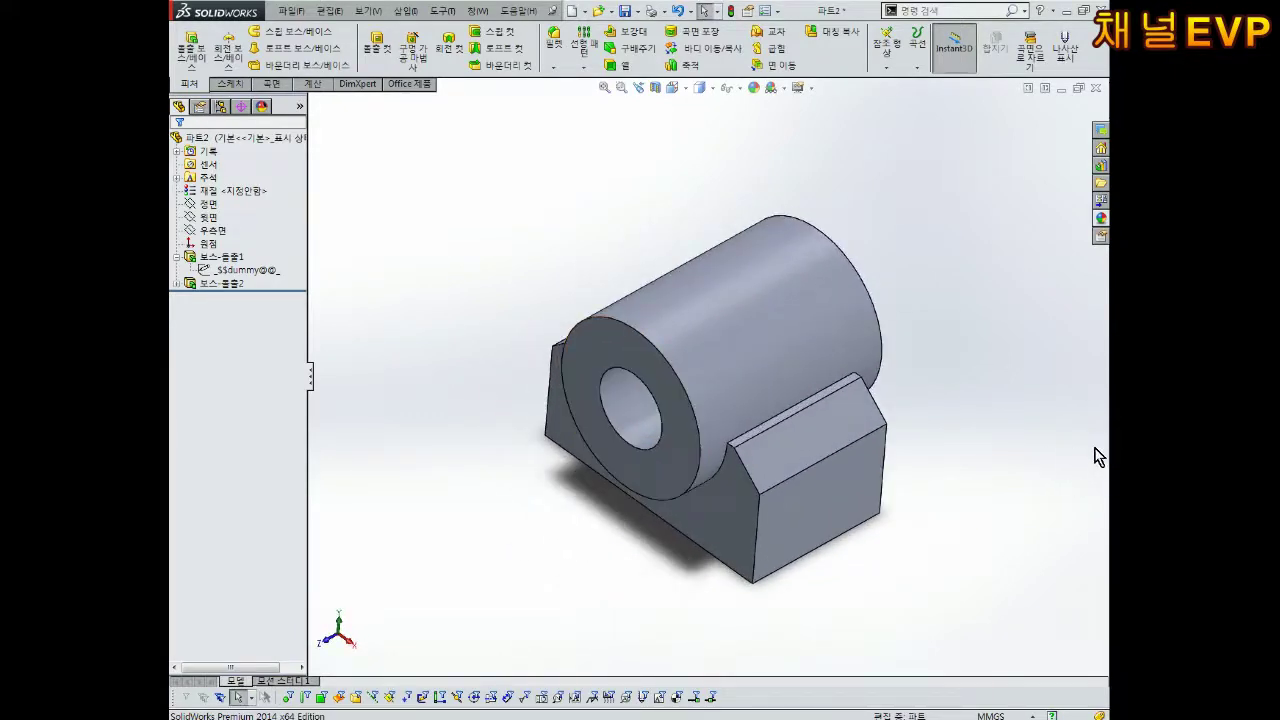
key(ctrl+b)
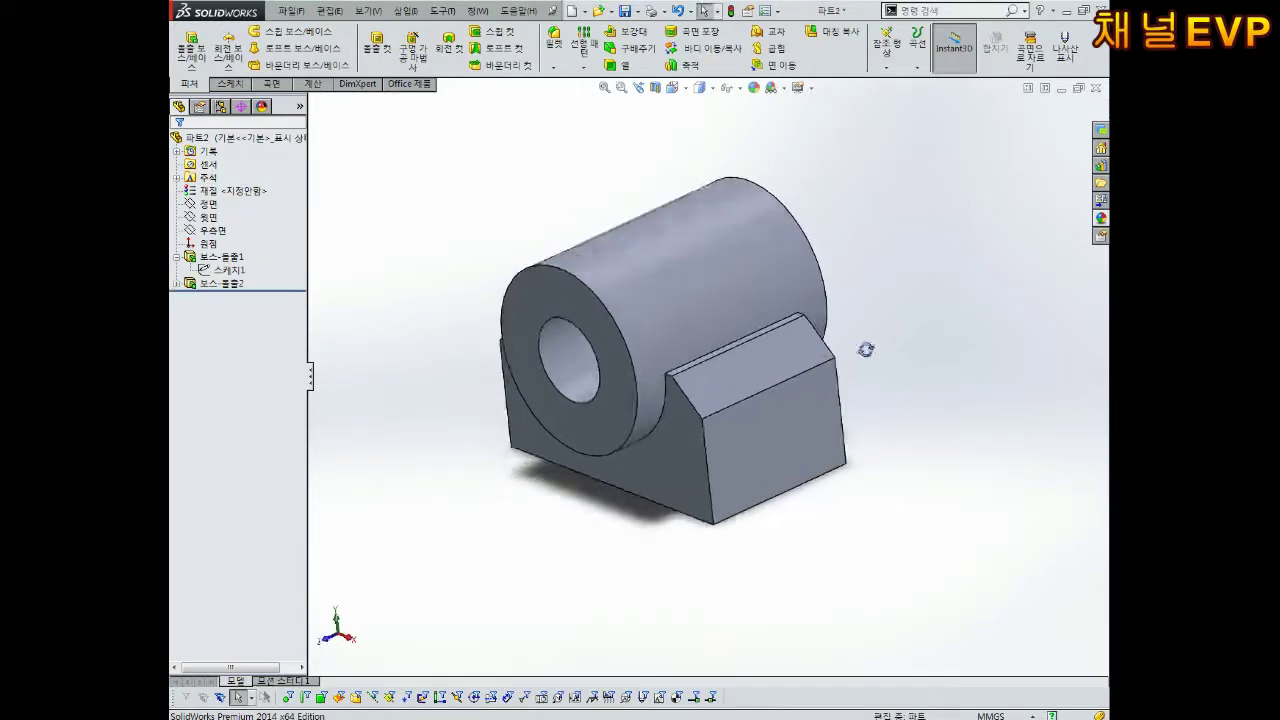
Step: Start a sketch on the front plane and draw a rectangle below the support
click(213, 205)
click(221, 184)
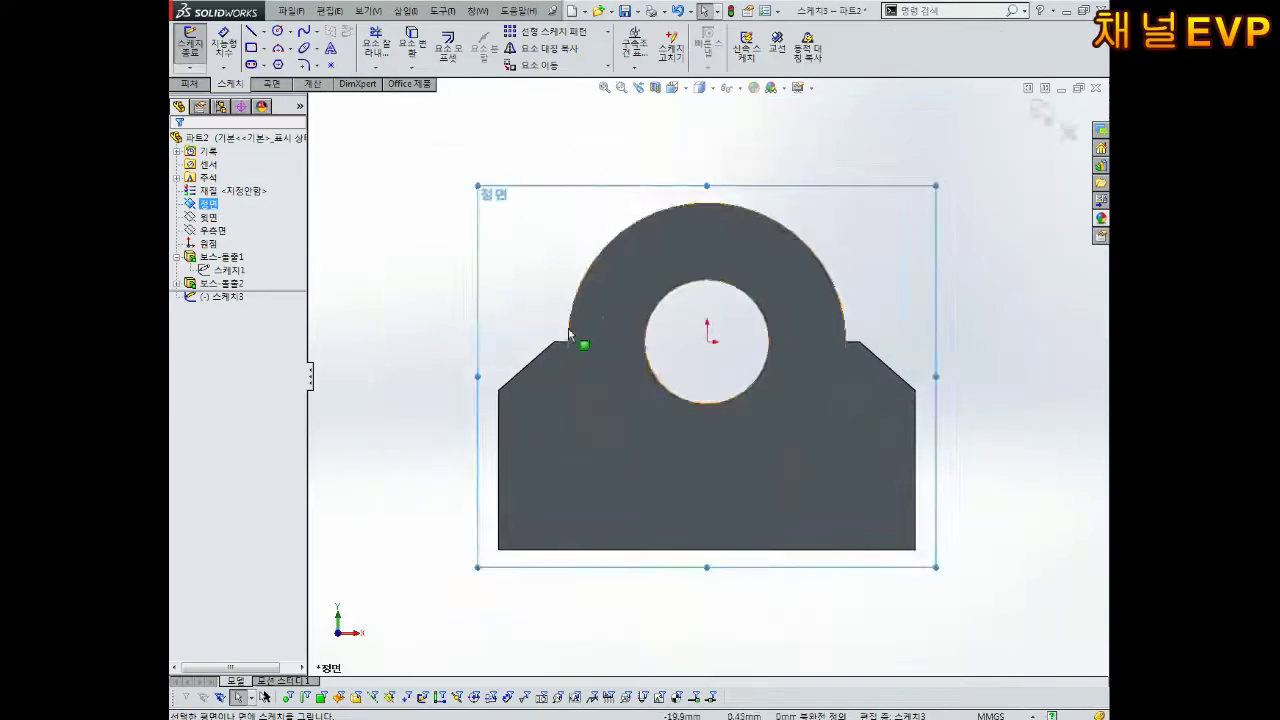
click(250, 48)
click(440, 541)
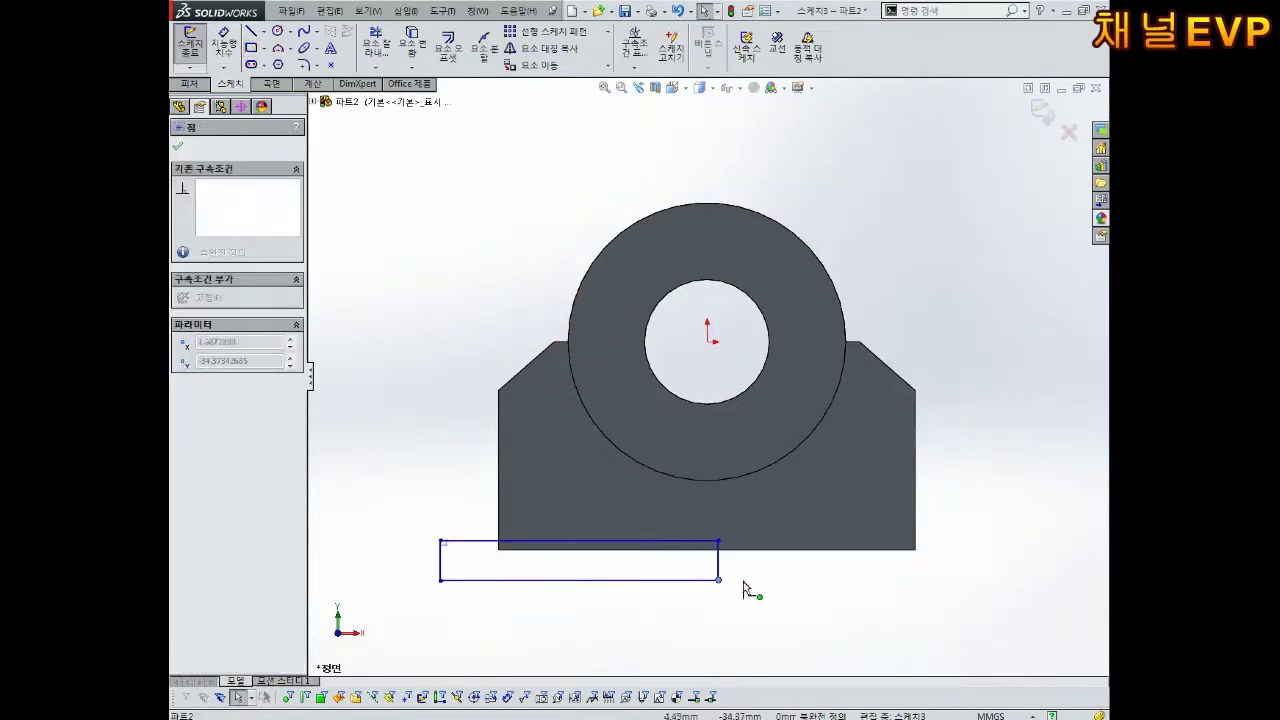
click(955, 617)
scroll(900, 575, up, 2)
scroll(849, 523, down, 2)
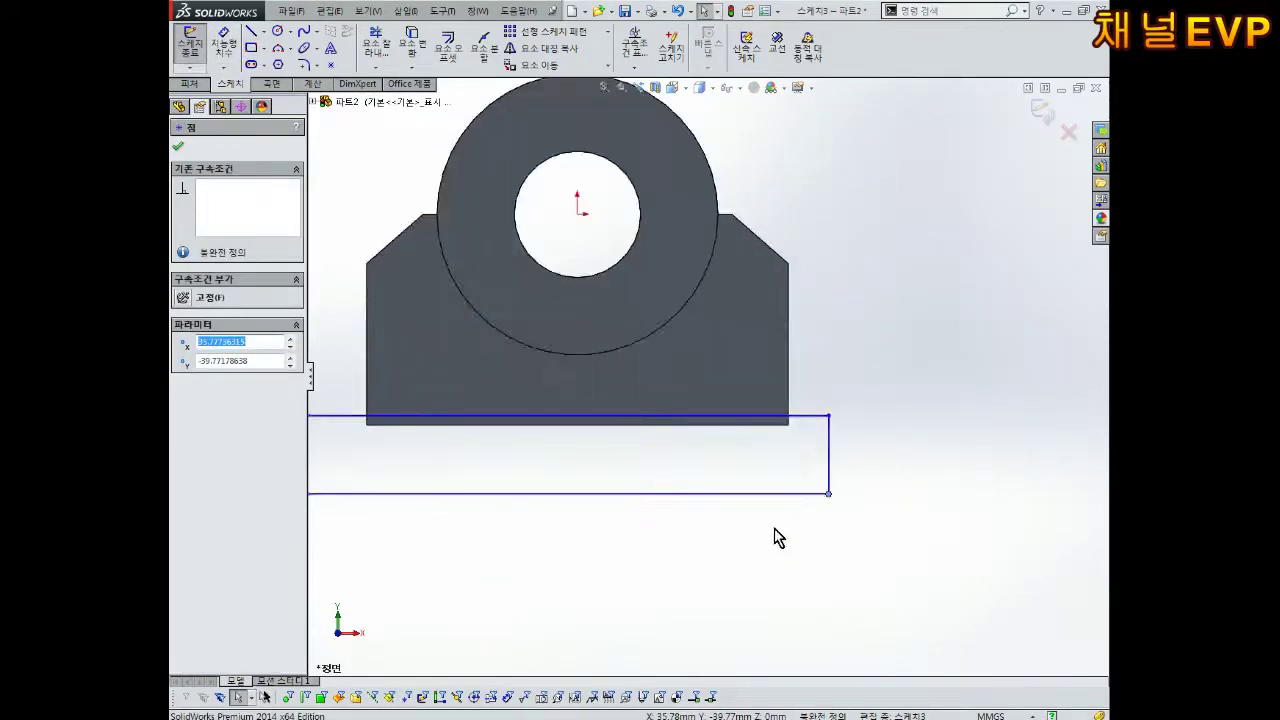
right_drag(774, 534, 770, 397)
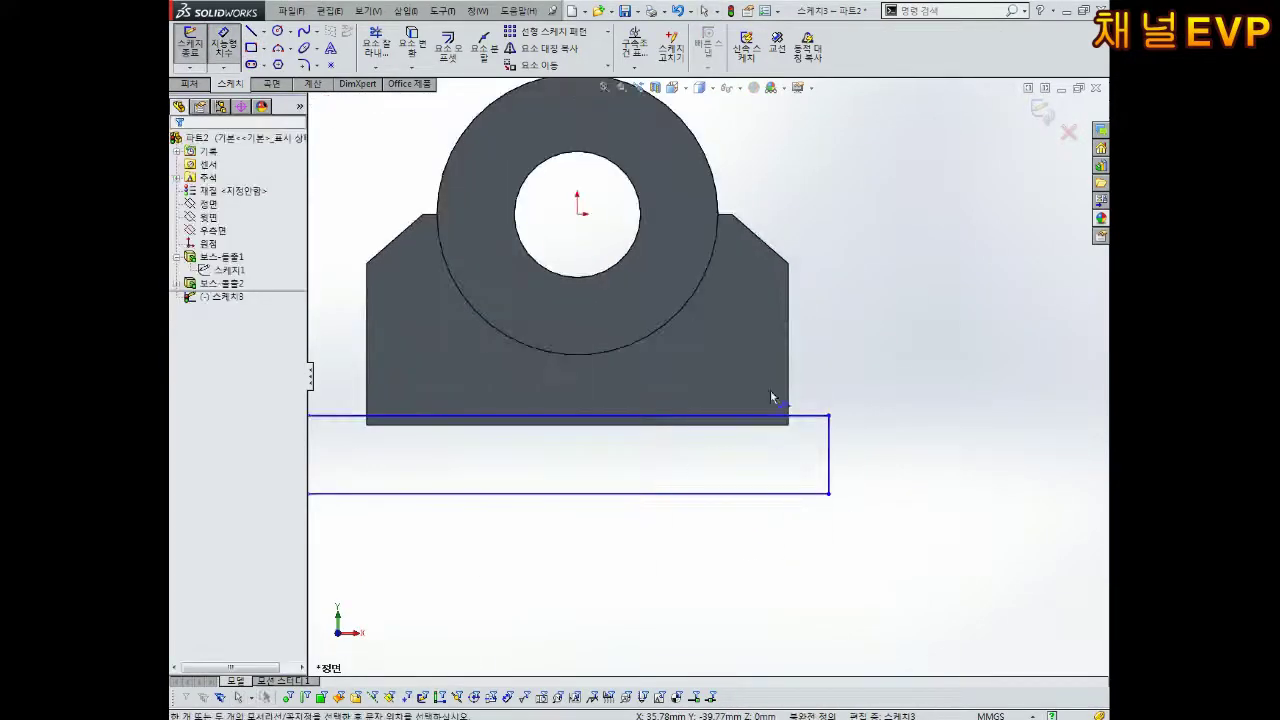
Step: Dimension the rectangle 60 mm wide and 8 mm high
click(580, 494)
click(571, 572)
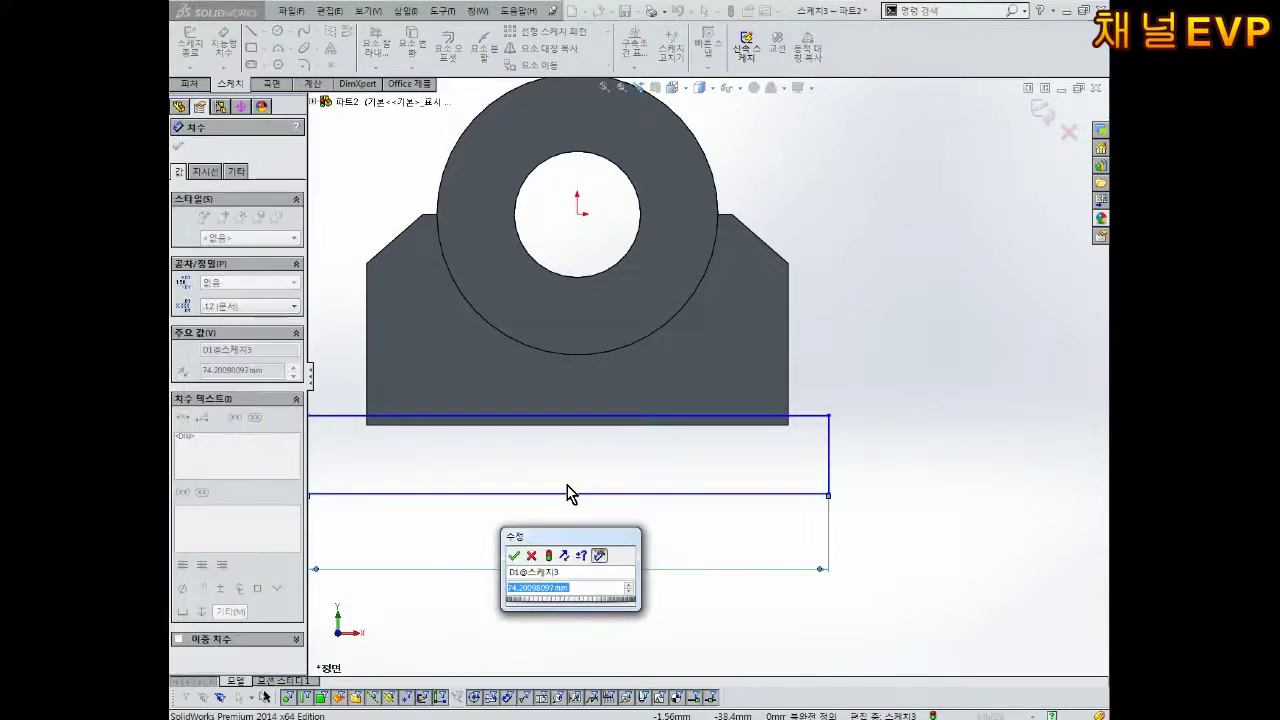
text(60)
key(Return)
scroll(600, 471, up, 3)
scroll(703, 408, down, 2)
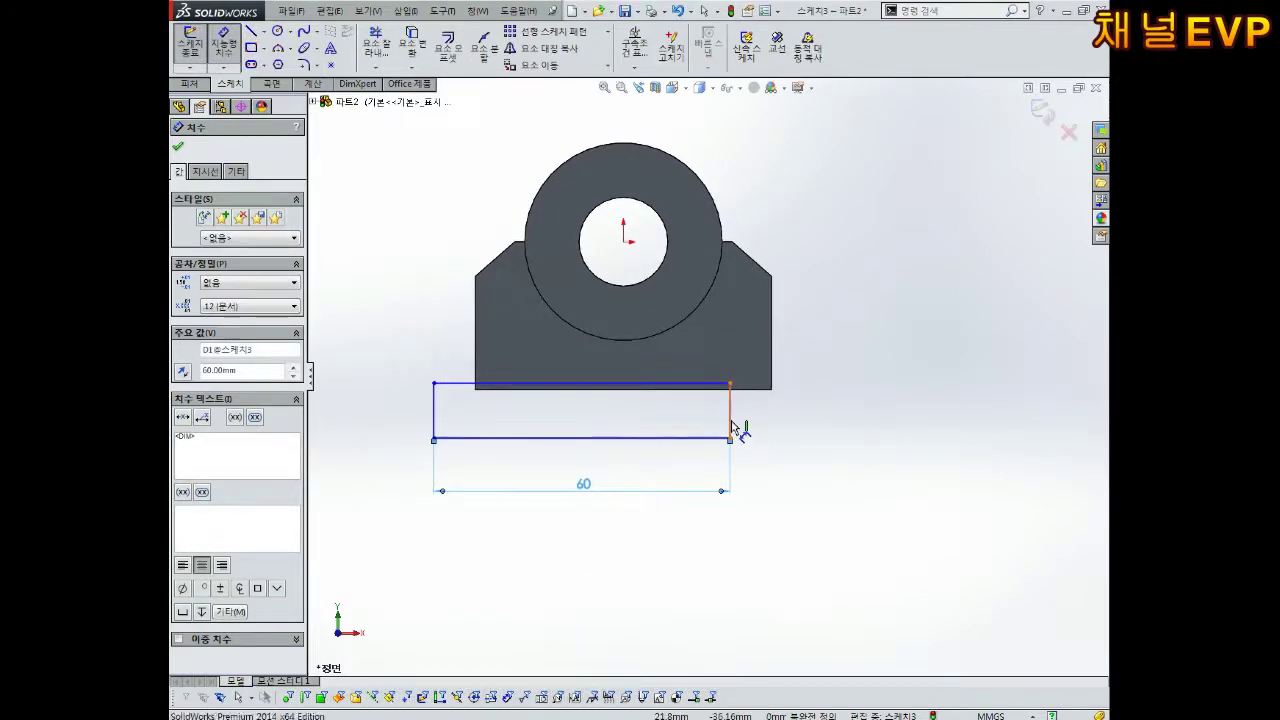
click(731, 420)
click(870, 414)
text(8)
key(Return)
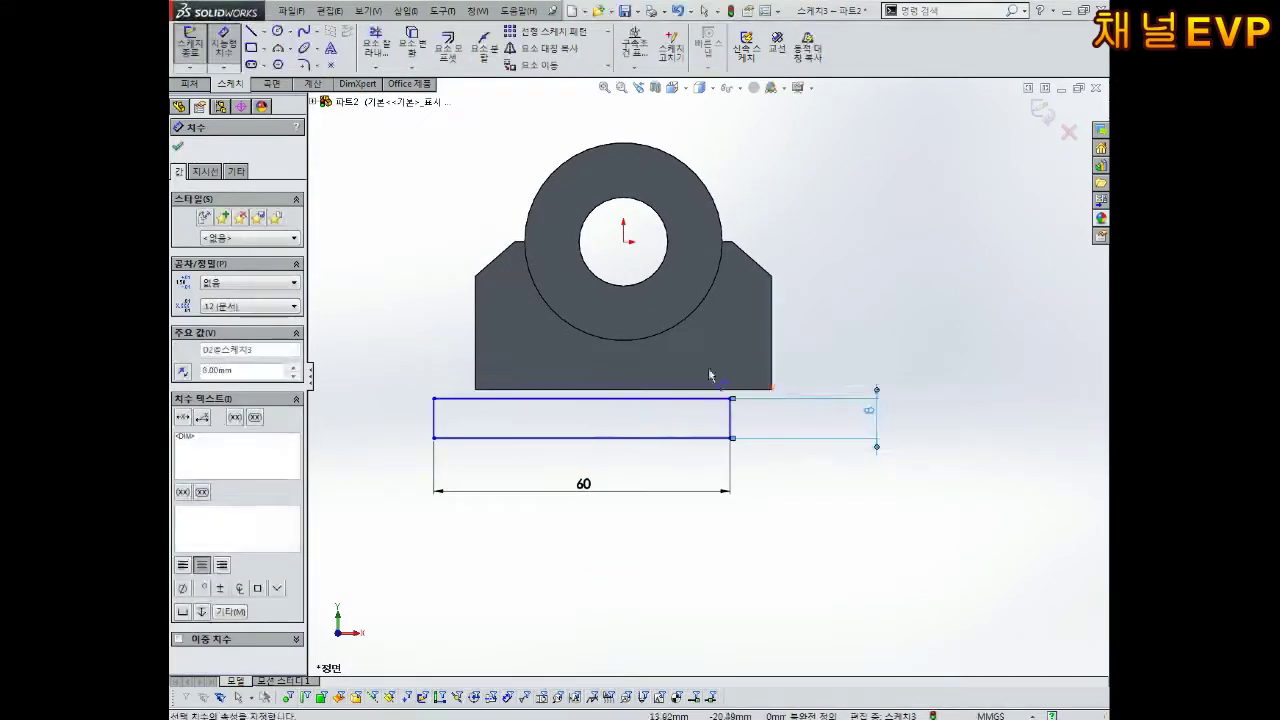
scroll(575, 410, down, 2)
key(Escape)
Step: Join the rectangle's top-right corner to the support's bottom-right corner with a relation
click(820, 395)
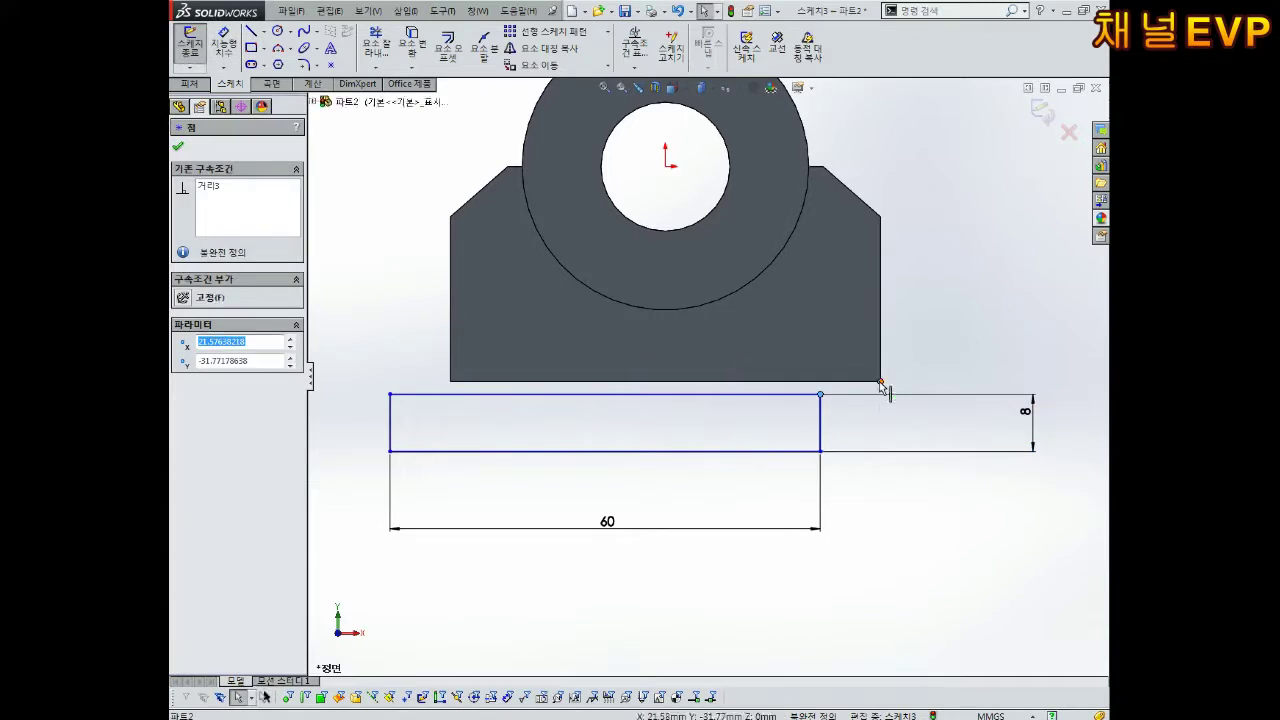
ctrl+click(880, 382)
click(195, 416)
click(693, 457)
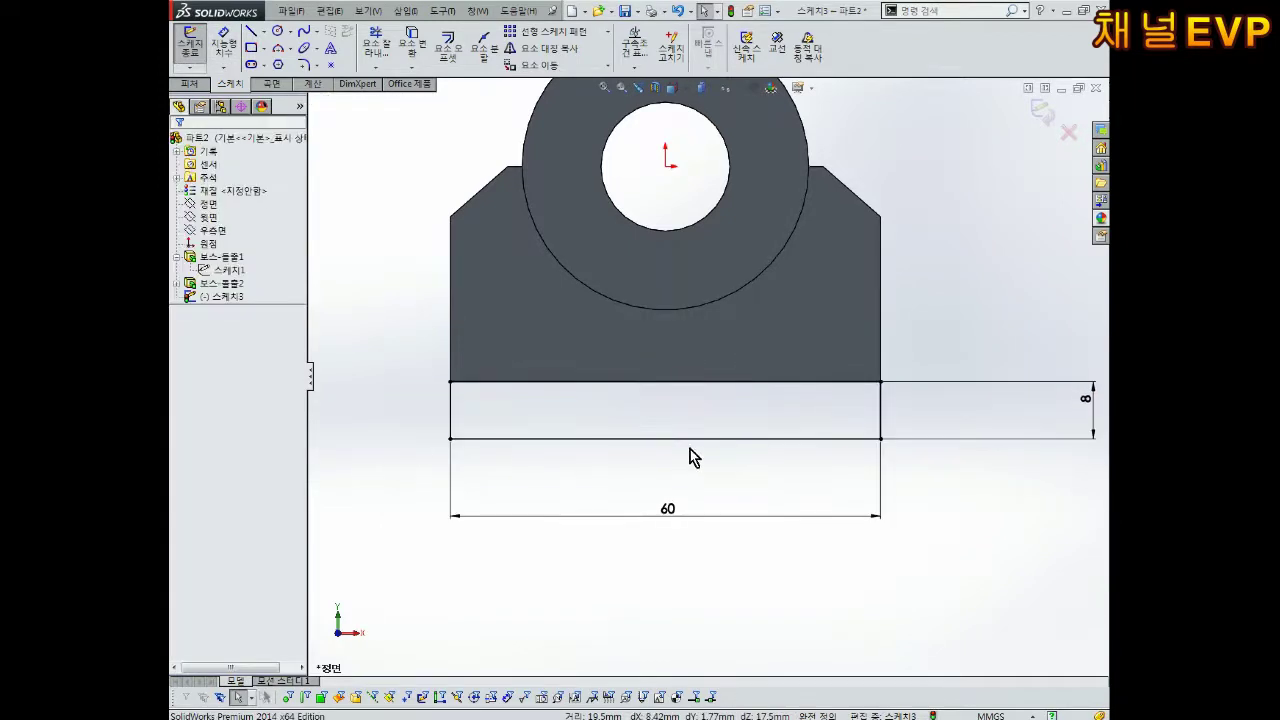
scroll(713, 420, up, 3)
scroll(740, 366, down, 2)
Step: Tidy the 8 and 60 dimension positions and orbit to a 3-D view
drag(1008, 428, 891, 430)
drag(677, 517, 663, 500)
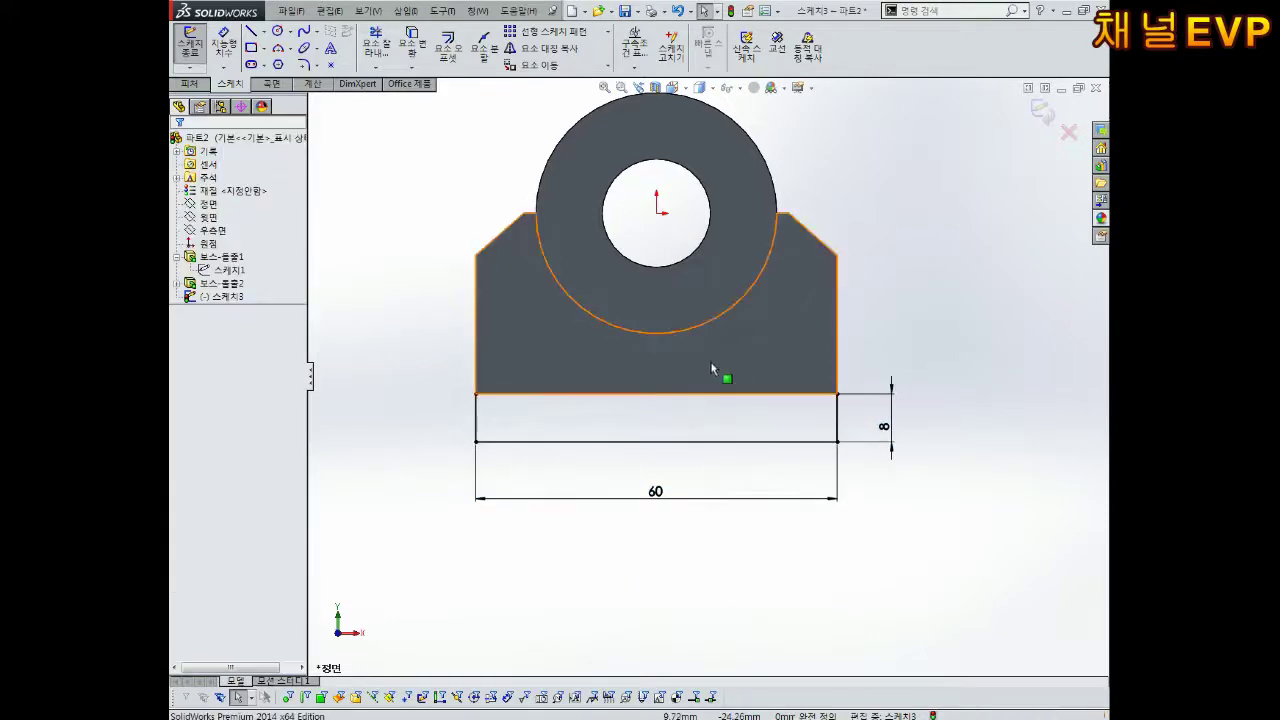
mouse_move(713, 370)
middle_down()
mouse_move(623, 403)
mouse_move(672, 326)
mouse_move(791, 343)
mouse_move(743, 323)
mouse_move(603, 386)
mouse_move(640, 371)
mouse_move(625, 318)
middle_up()
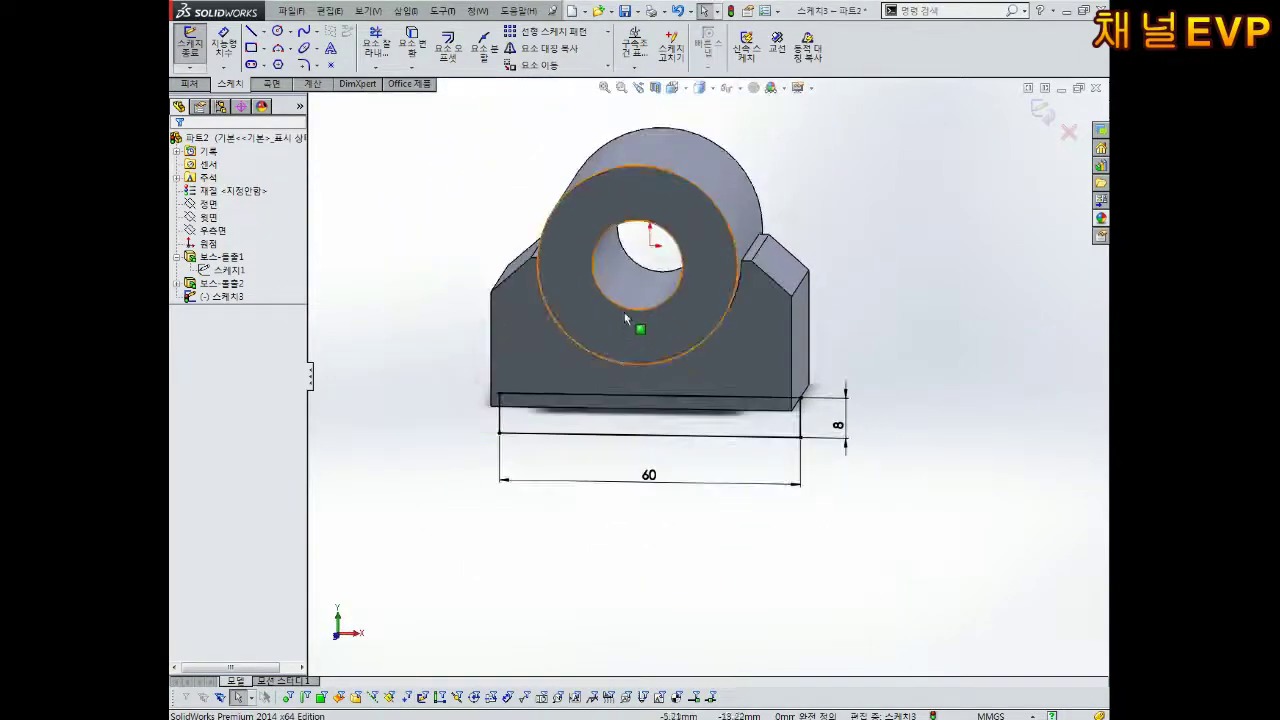
key(ctrl+8)
key(f)
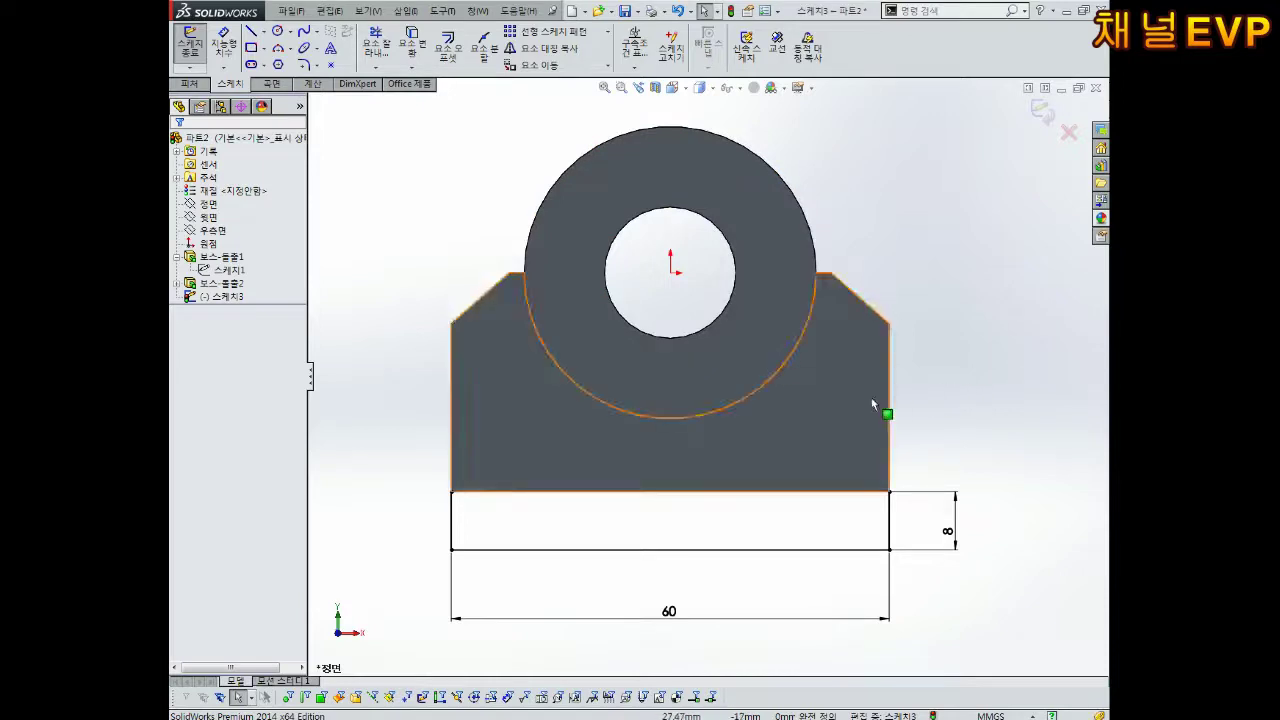
middle_drag(886, 409, 840, 367)
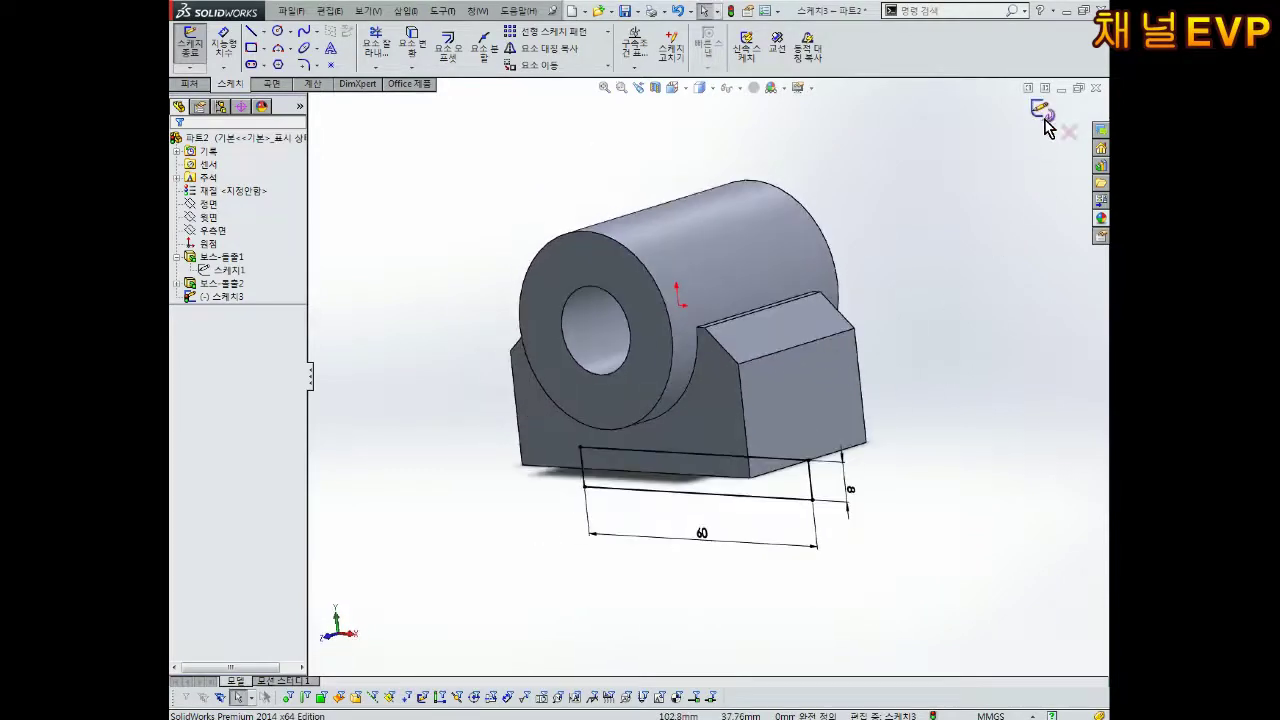
Step: Extrude the 60 × 8 rectangle Mid Plane to 45 mm and view it isometrically
key(e)
click(229, 236)
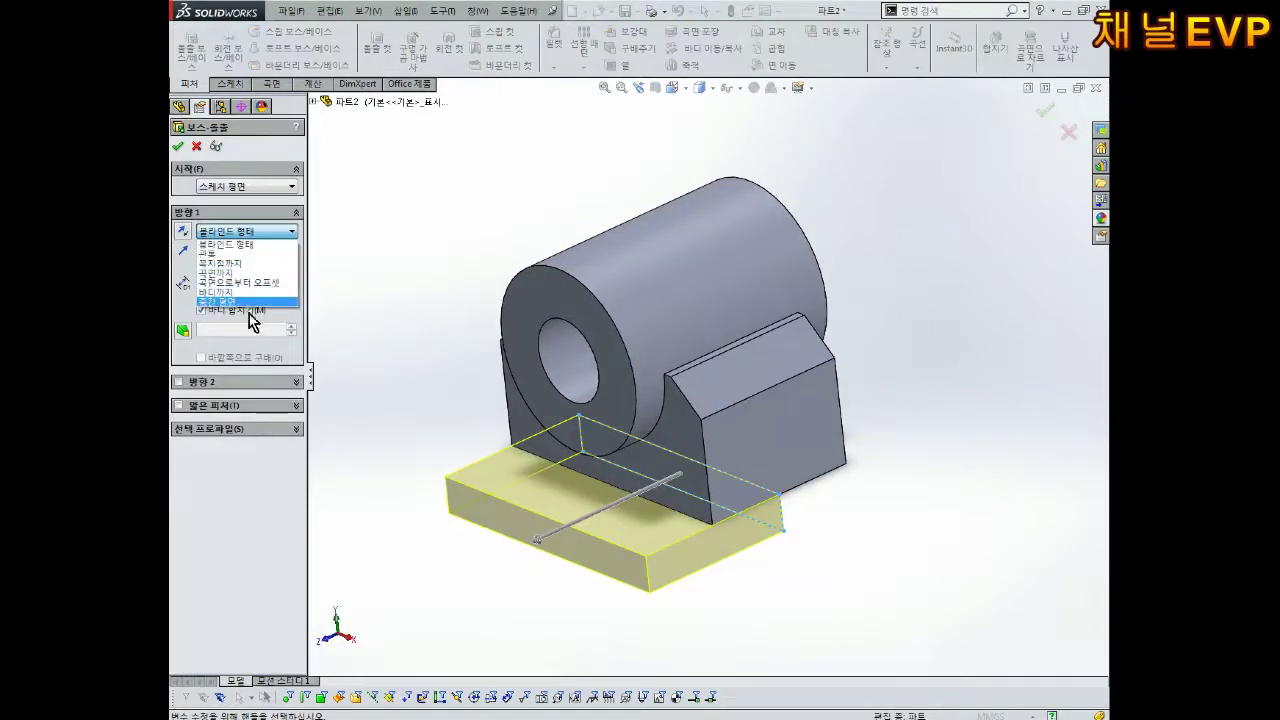
click(245, 304)
middle_drag(484, 329, 182, 338)
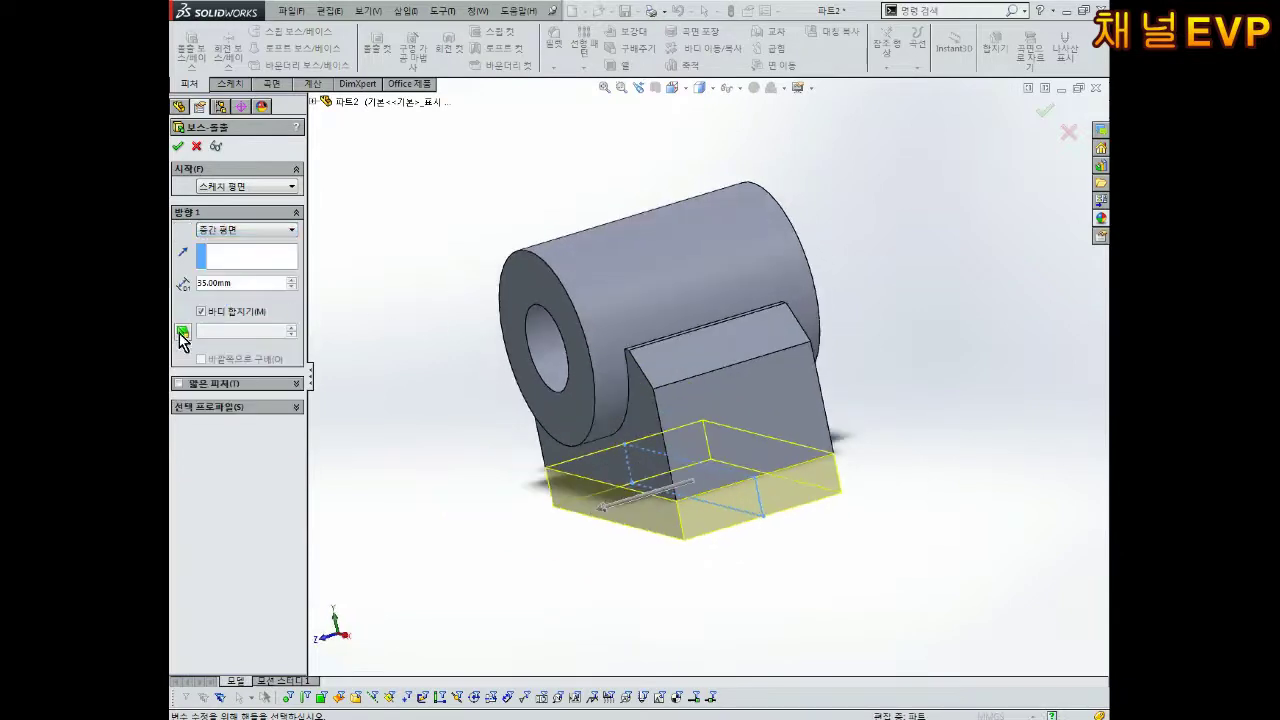
text(4)
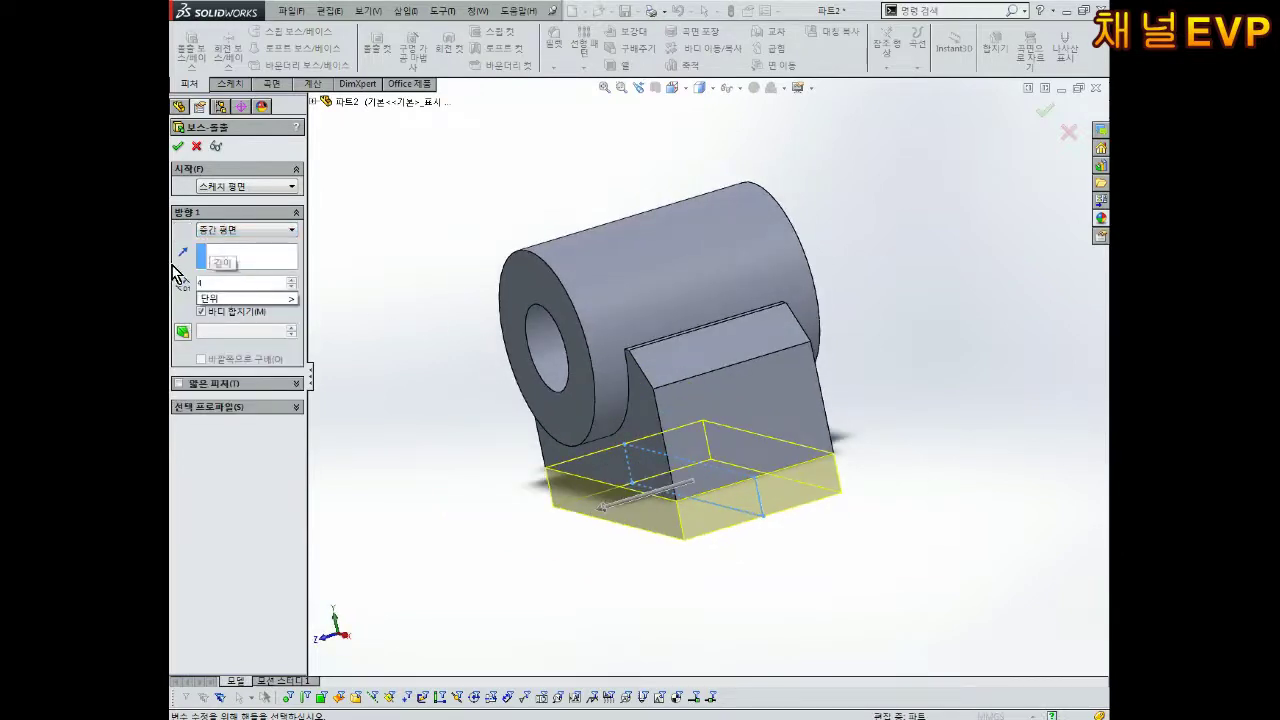
text(5)
key(Return)
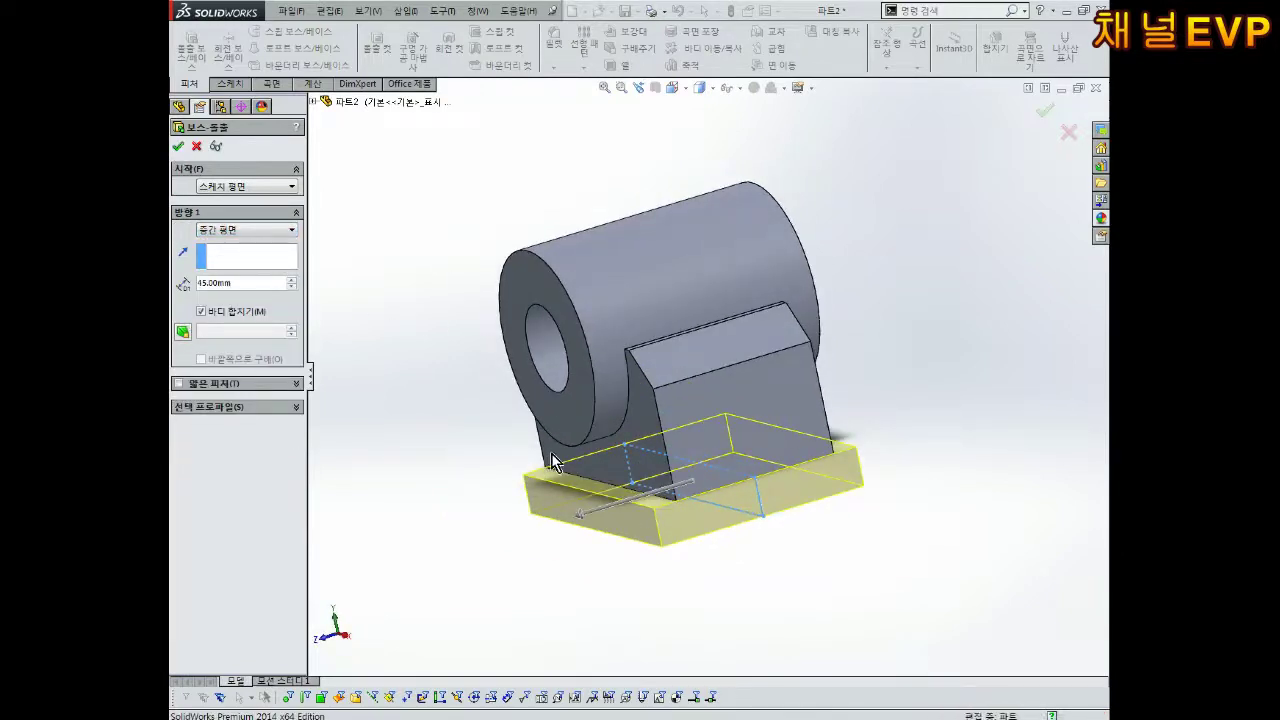
click(178, 148)
mouse_move(471, 528)
middle_down()
mouse_move(517, 466)
mouse_move(465, 383)
mouse_move(514, 471)
mouse_move(640, 560)
mouse_move(791, 509)
mouse_move(731, 519)
middle_up()
key(ctrl+1)
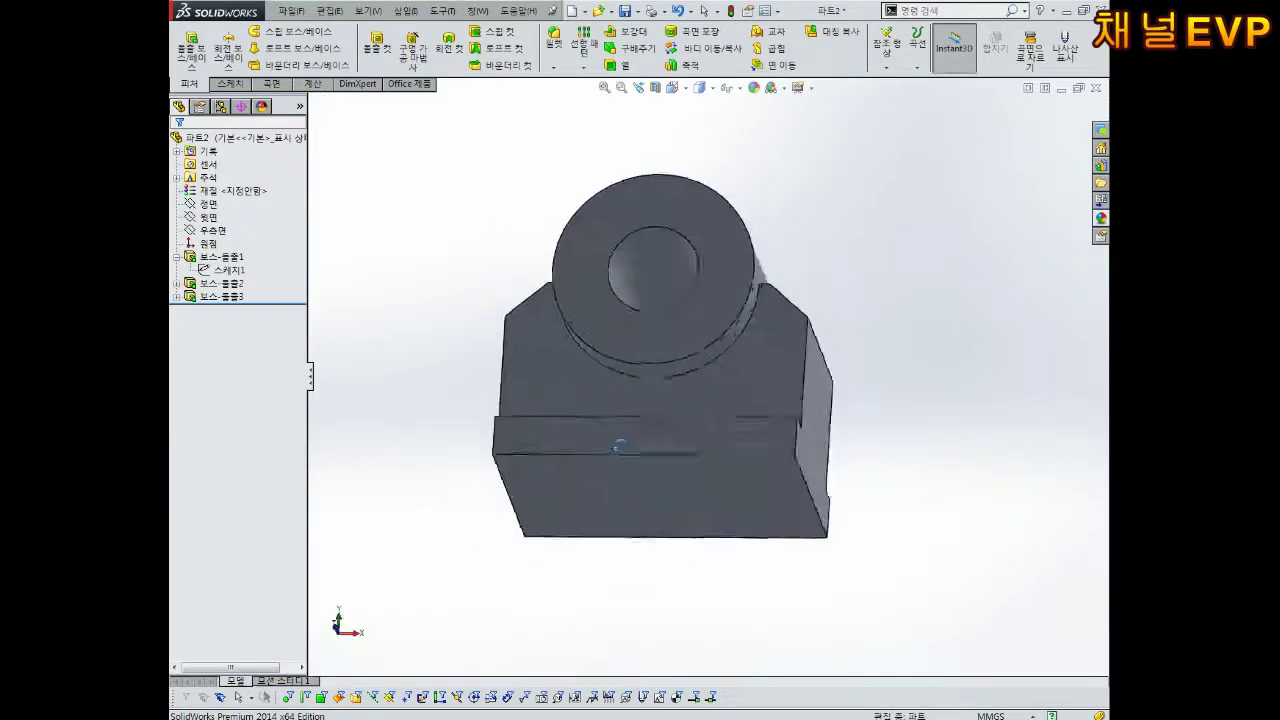
key(ctrl+7)
mouse_move(588, 592)
middle_down()
mouse_move(637, 399)
mouse_move(646, 300)
mouse_move(1070, 364)
mouse_move(902, 536)
middle_up()
Step: Delete the base plate extrusion 보스-돌출3
scroll(835, 463, up, 3)
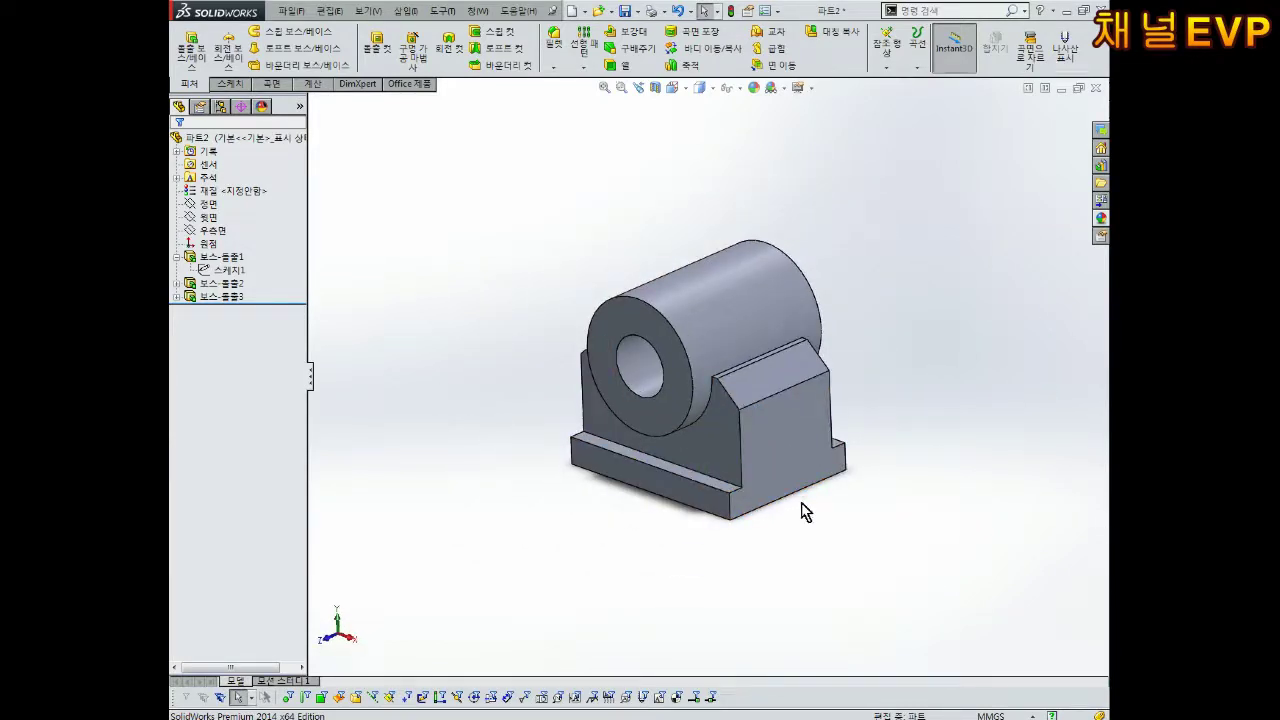
scroll(734, 466, down, 3)
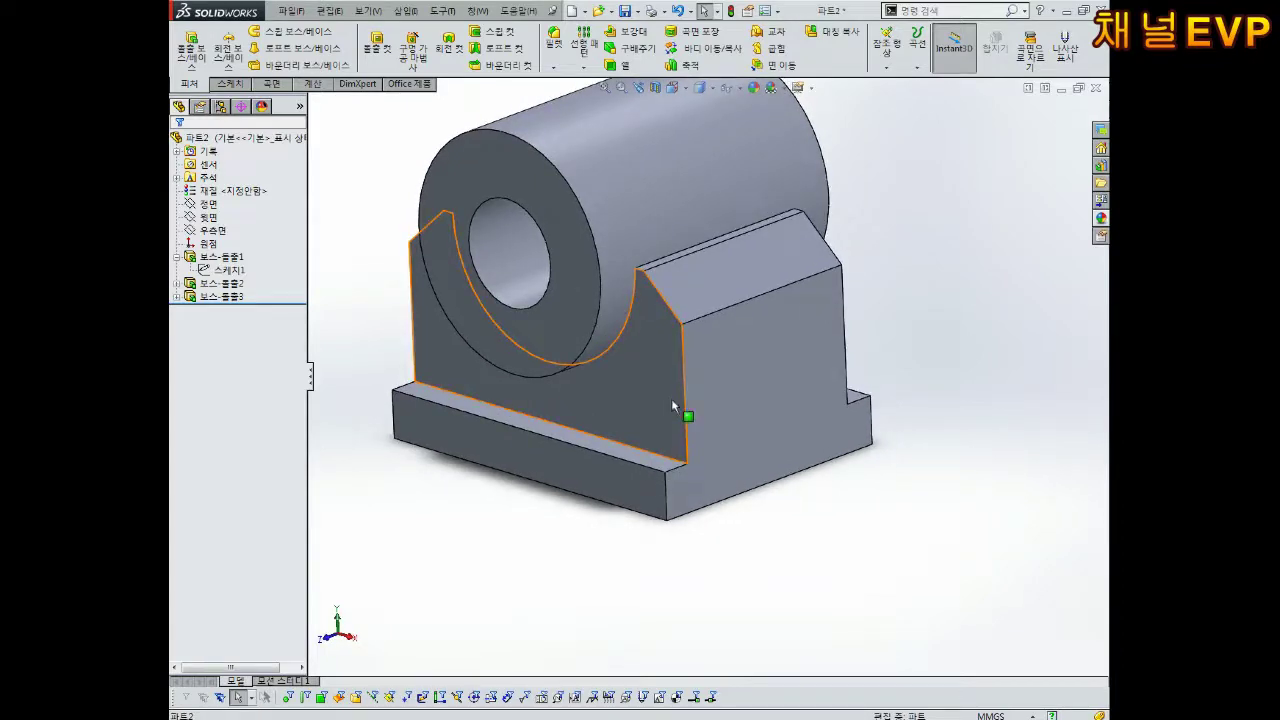
right_click(222, 297)
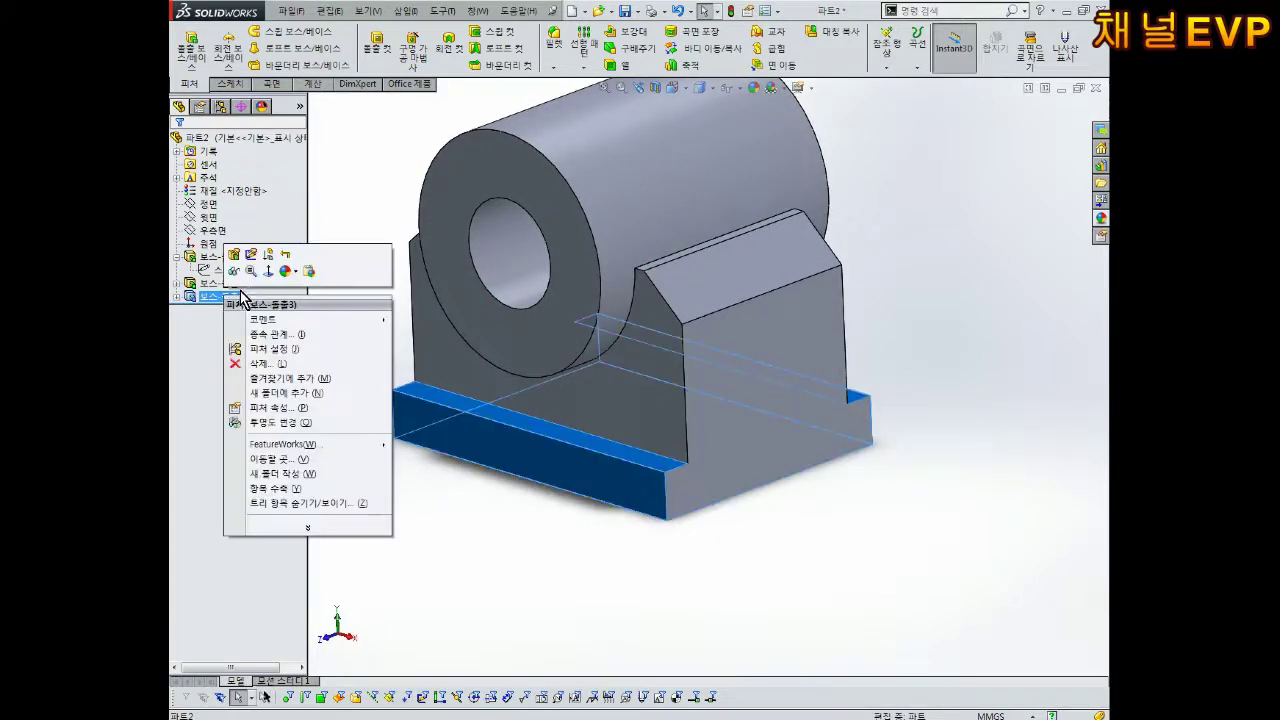
click(266, 363)
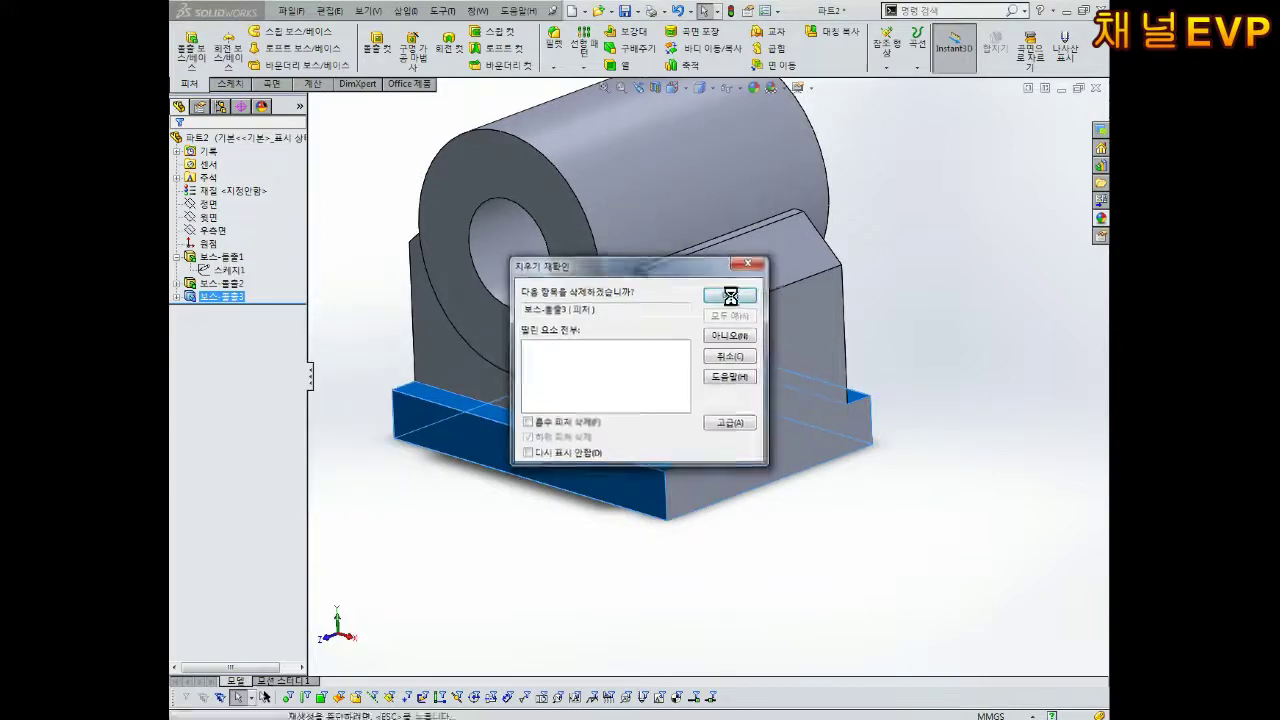
click(730, 295)
Step: Delete the leftover rectangle sketch 스케치3
right_click(220, 306)
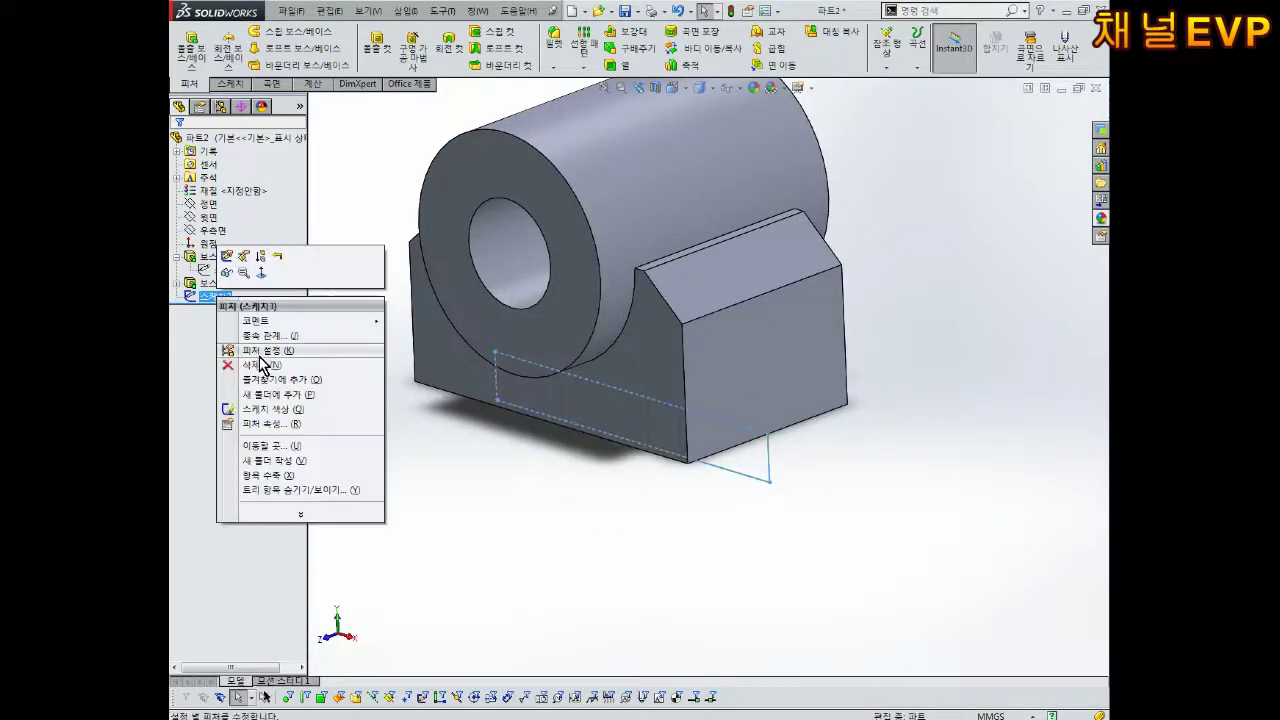
click(266, 365)
click(727, 350)
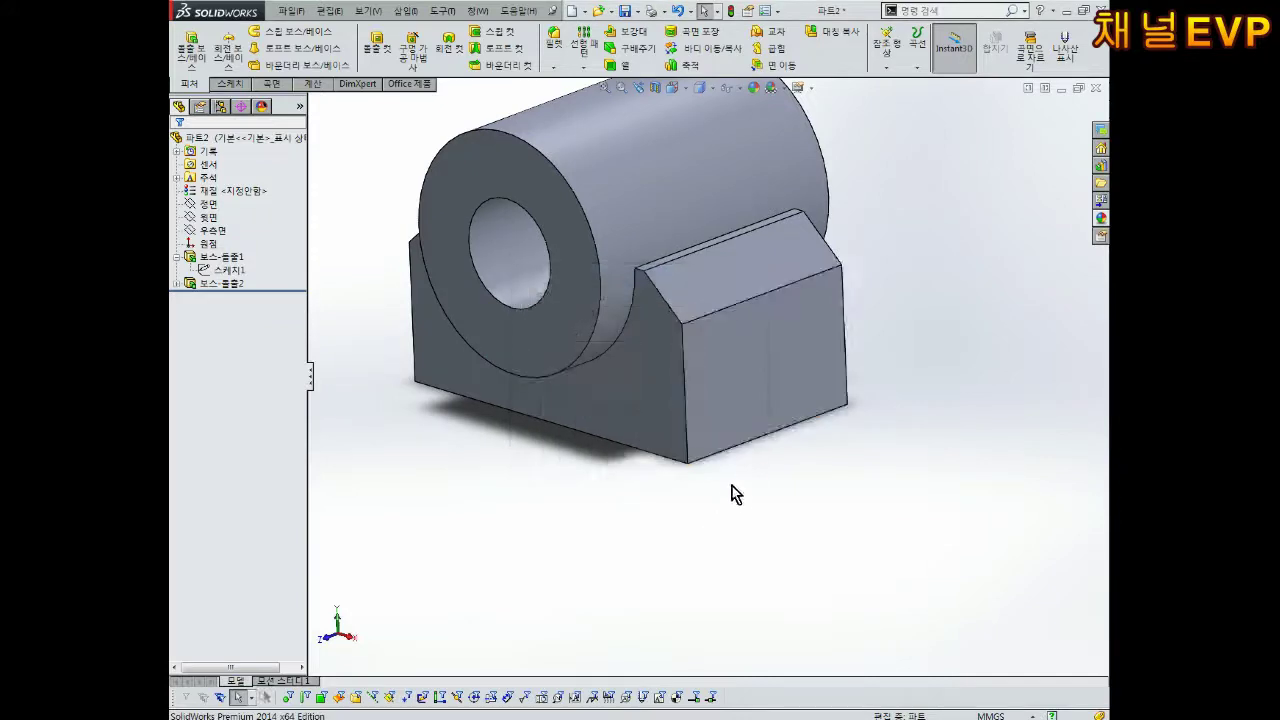
Step: Start a sketch on the support's front face and draw a rectangle below its bottom edge
mouse_move(654, 423)
middle_down()
mouse_move(706, 511)
mouse_move(633, 508)
middle_up()
scroll(623, 440, down, 3)
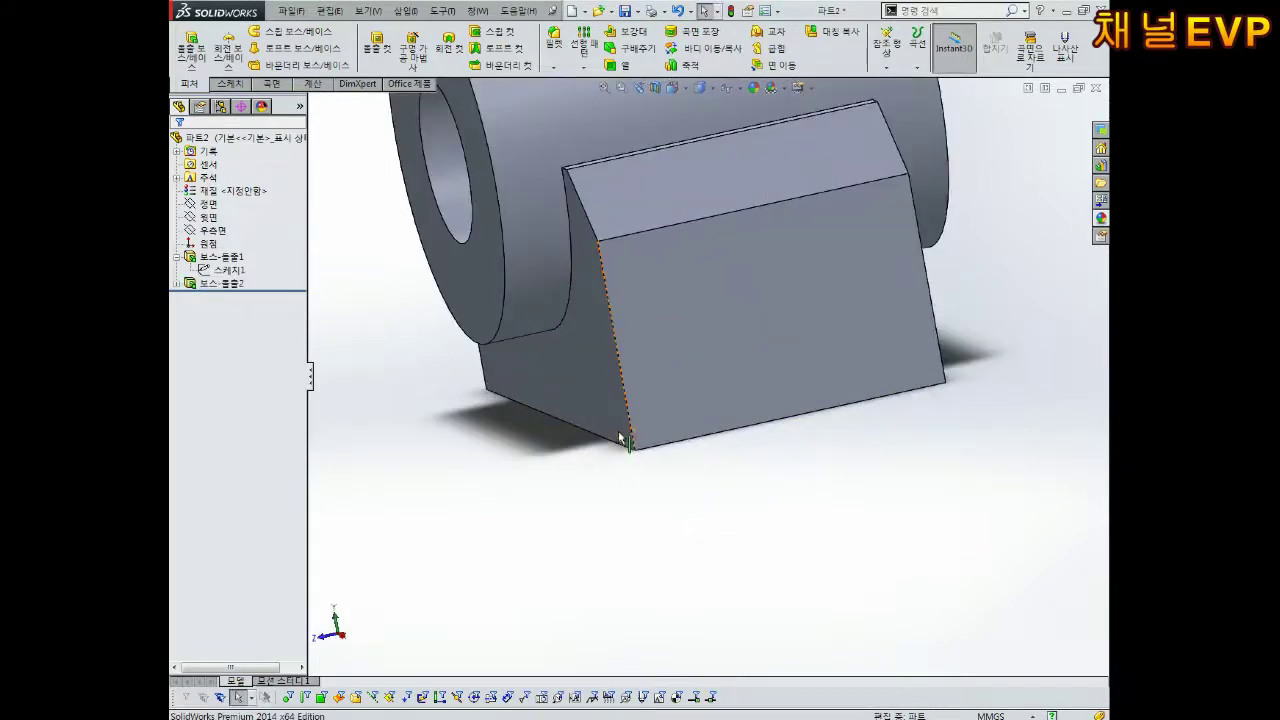
click(590, 363)
middle_drag(592, 405, 640, 425)
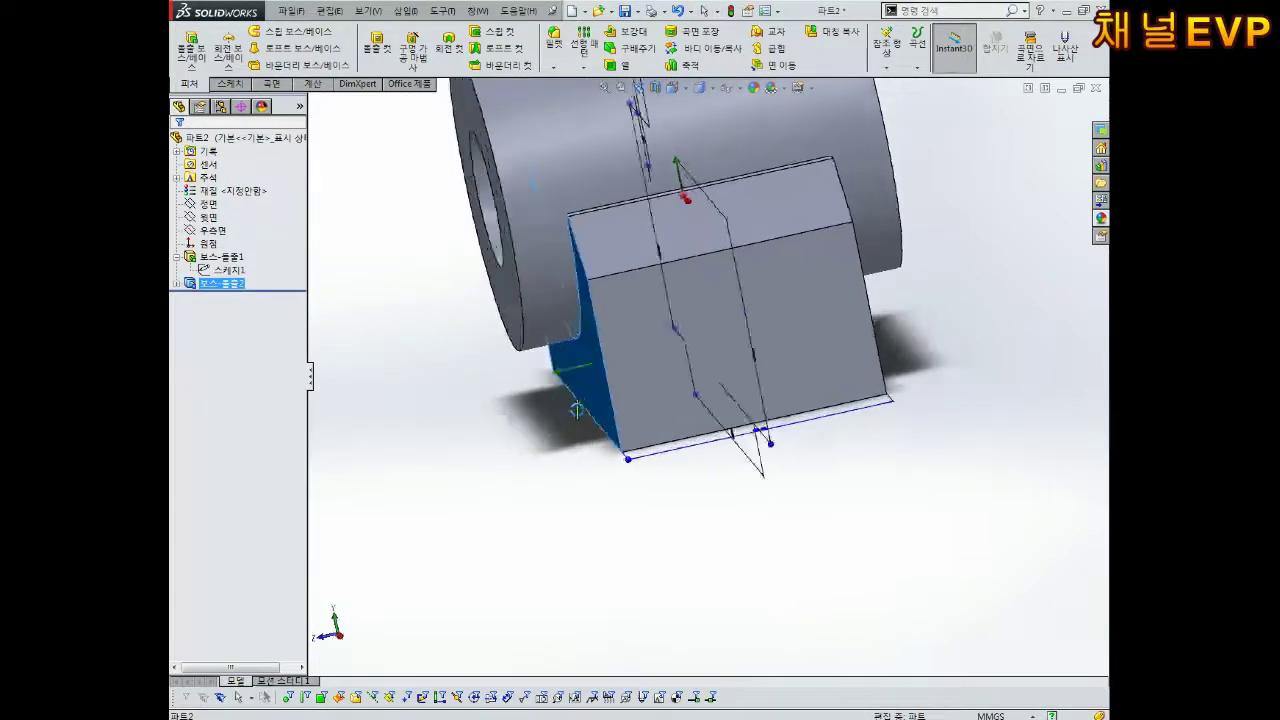
click(640, 371)
click(687, 345)
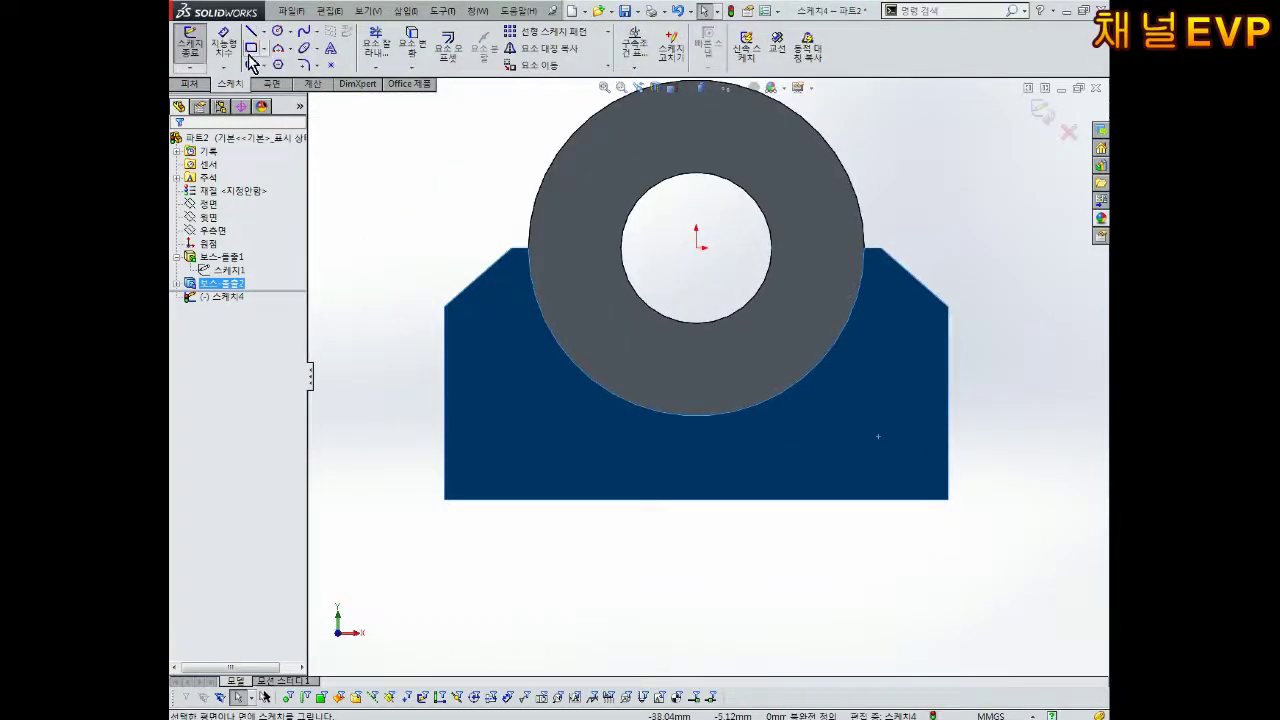
click(251, 47)
click(444, 499)
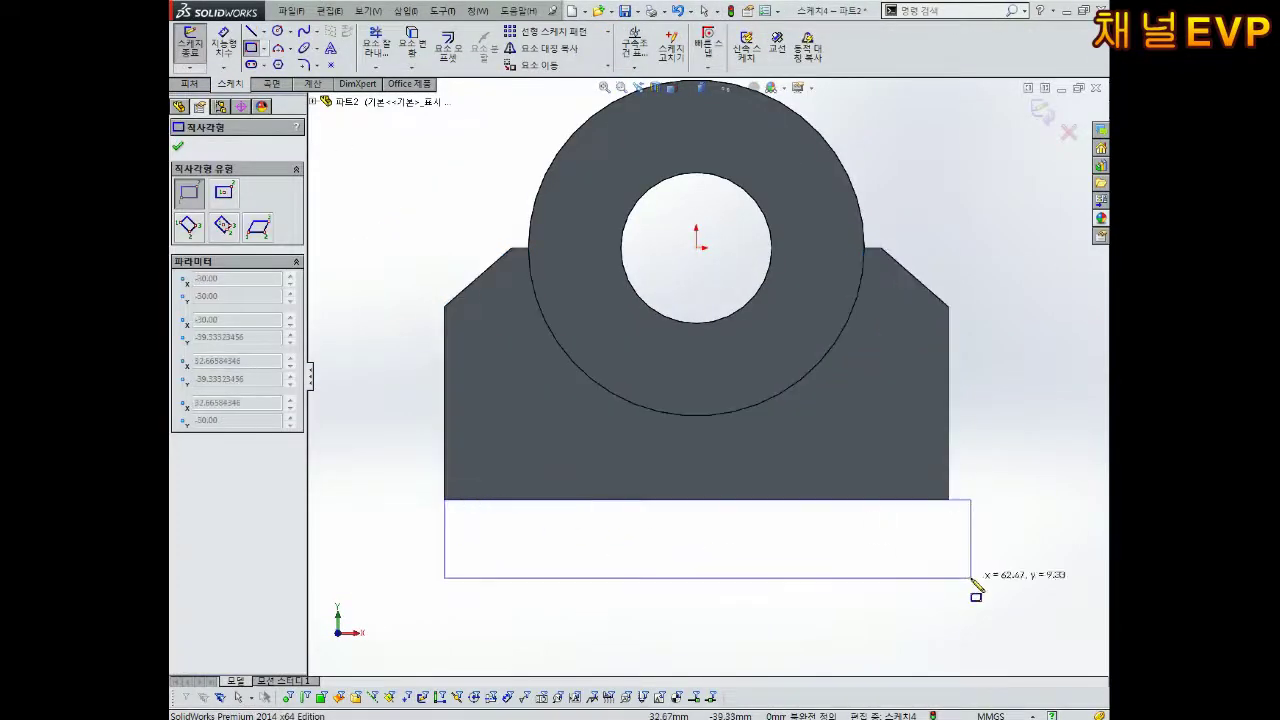
click(947, 593)
key(Escape)
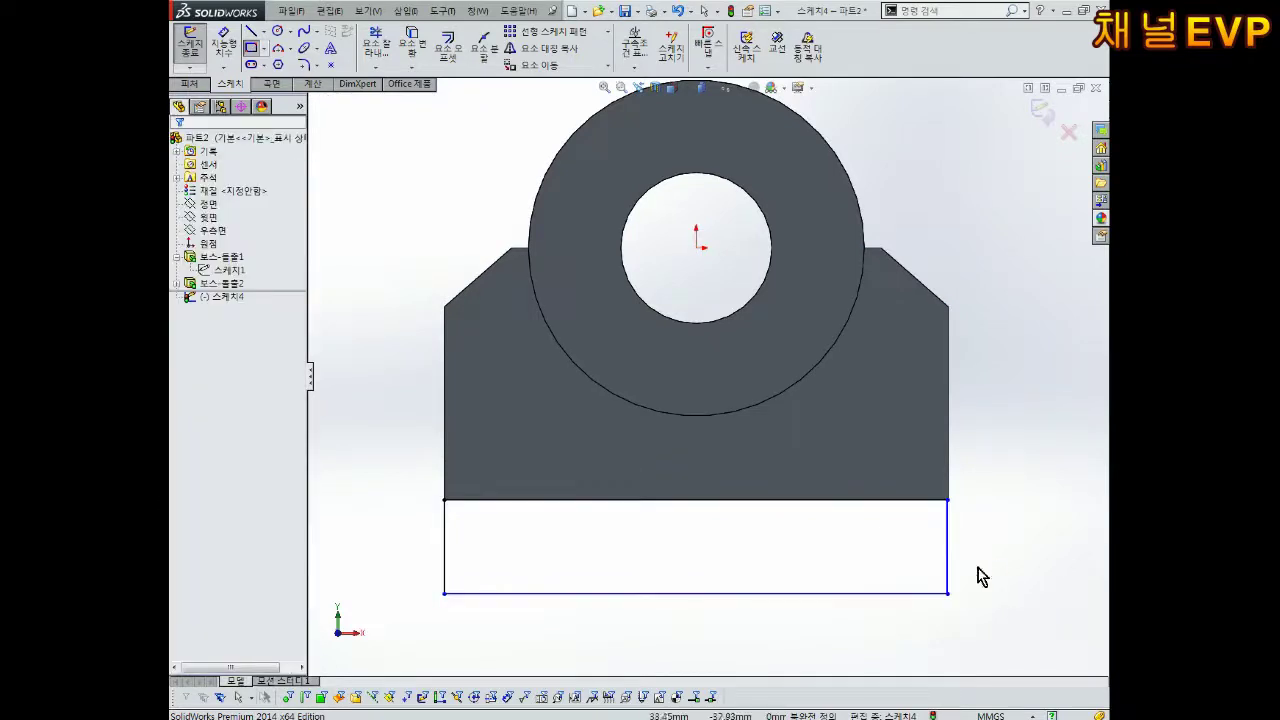
Step: Dimension the rectangle 60 mm wide and 8 mm high, then orbit to check it
right_drag(977, 574, 1017, 360)
click(757, 594)
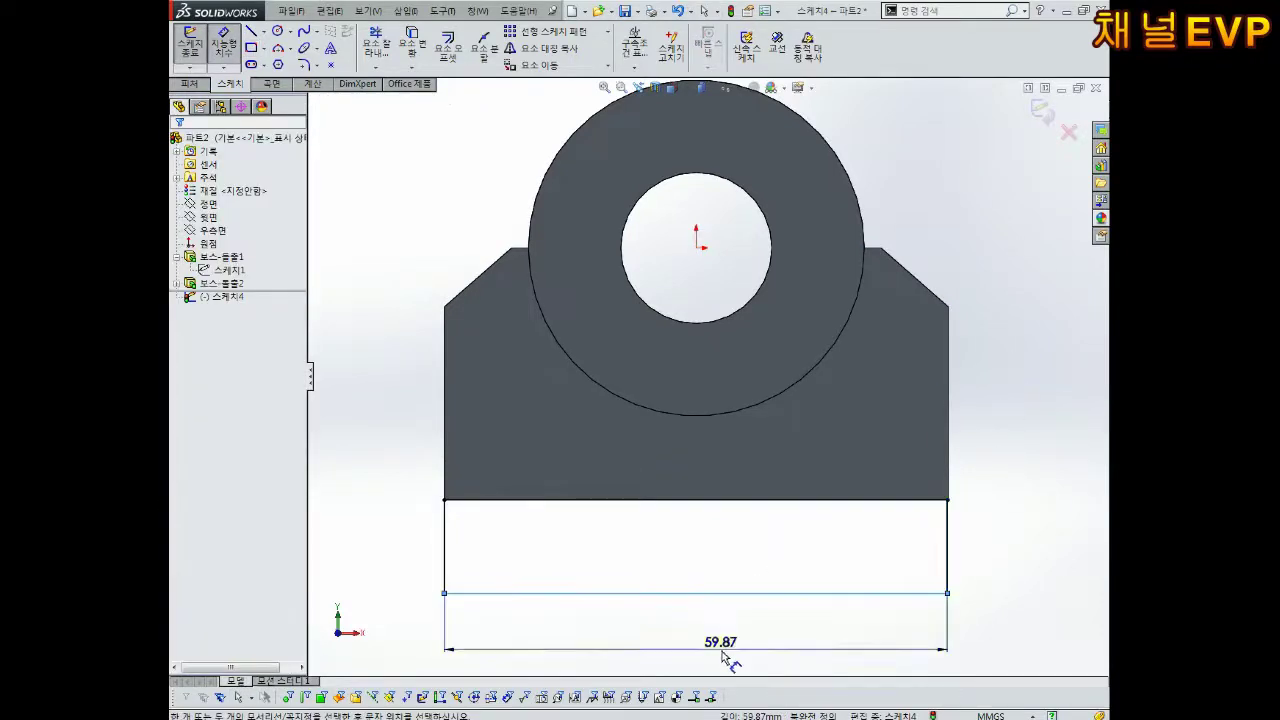
click(726, 652)
key(Return)
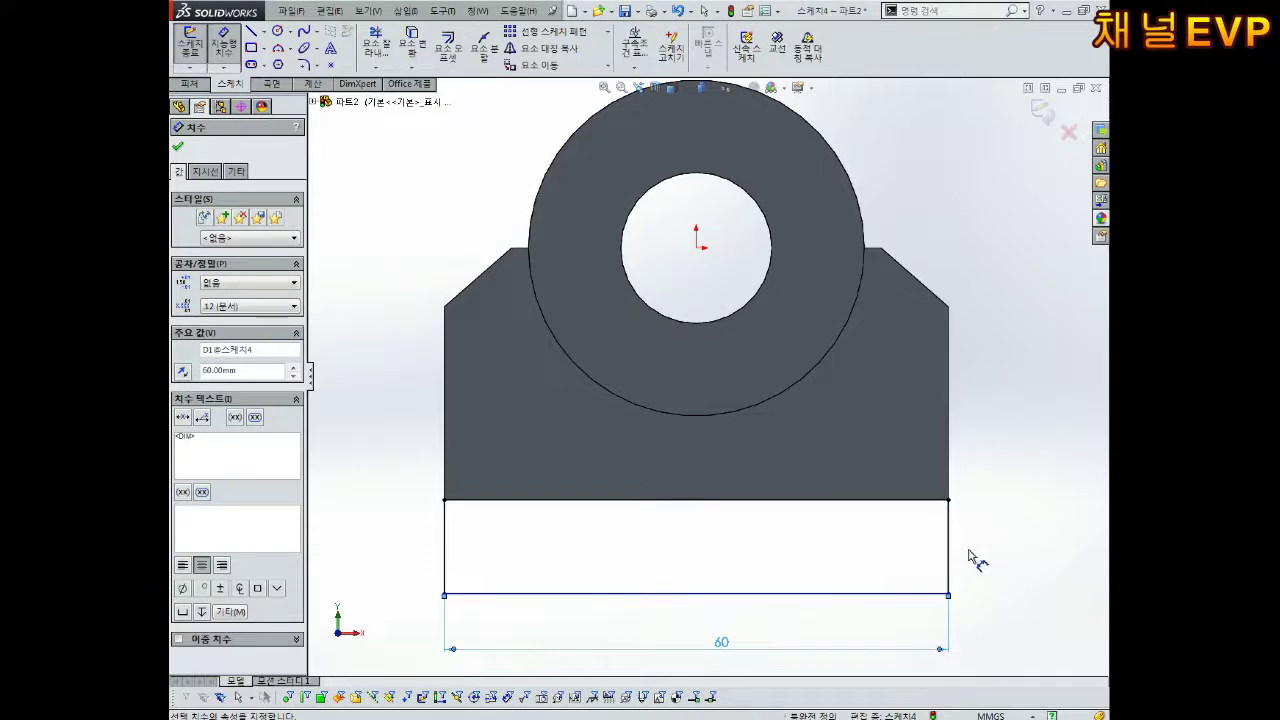
click(950, 550)
click(990, 540)
text(8)
key(Return)
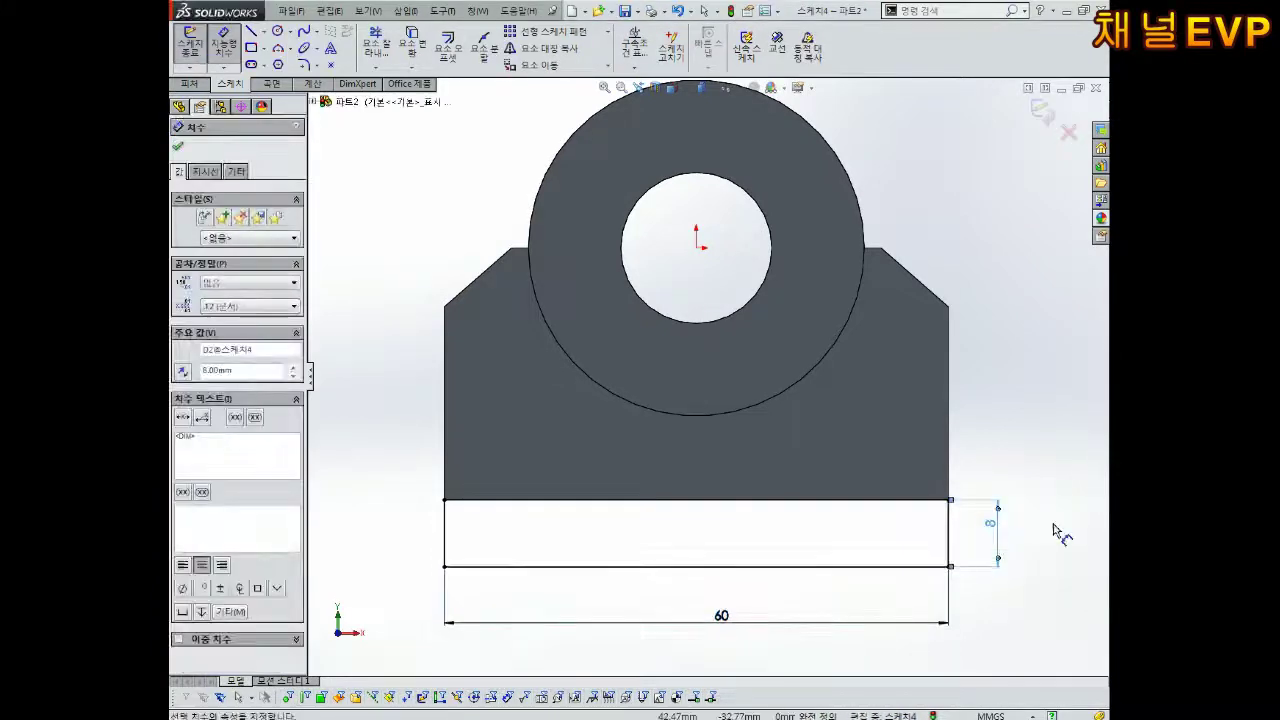
key(Escape)
scroll(920, 417, down, 3)
mouse_move(920, 417)
middle_down()
mouse_move(728, 422)
mouse_move(735, 299)
middle_up()
mouse_move(711, 413)
middle_down()
mouse_move(683, 415)
mouse_move(772, 427)
middle_up()
scroll(645, 390, up, 2)
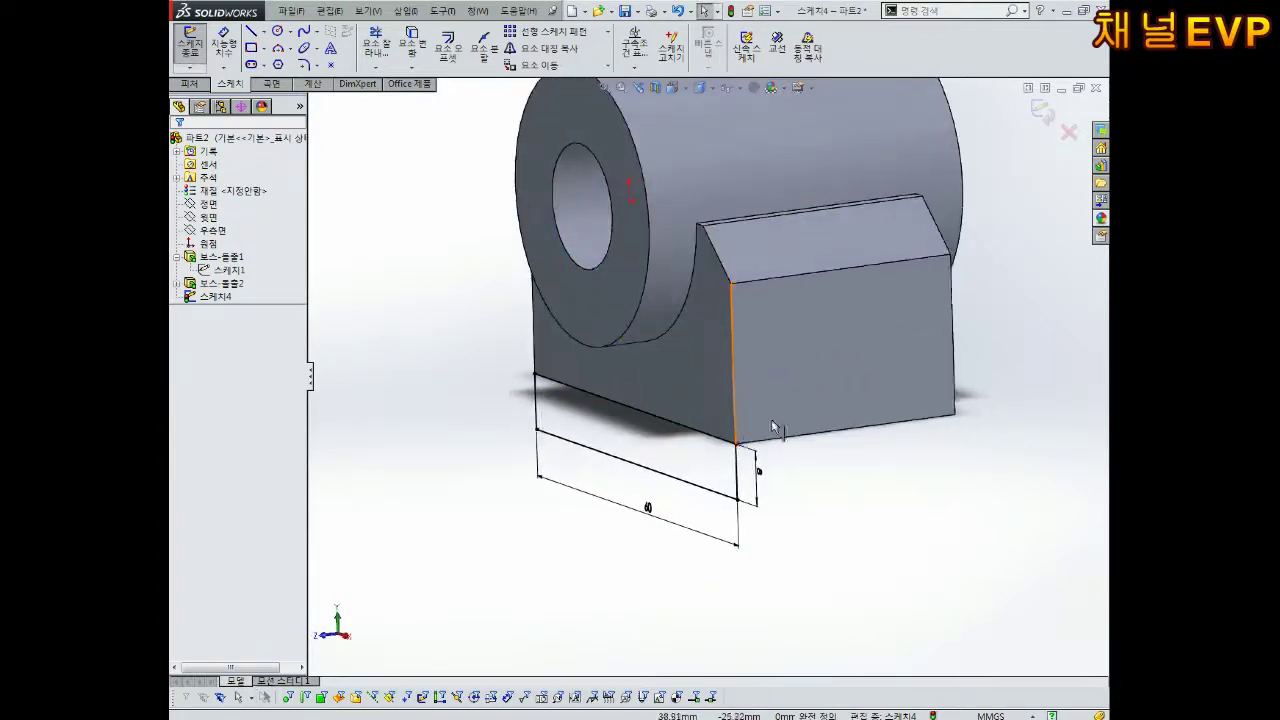
scroll(772, 427, down, 3)
scroll(760, 221, up, 2)
Step: Exit the sketch and extrude the rectangle 5 mm in the first direction
scroll(760, 221, down, 1)
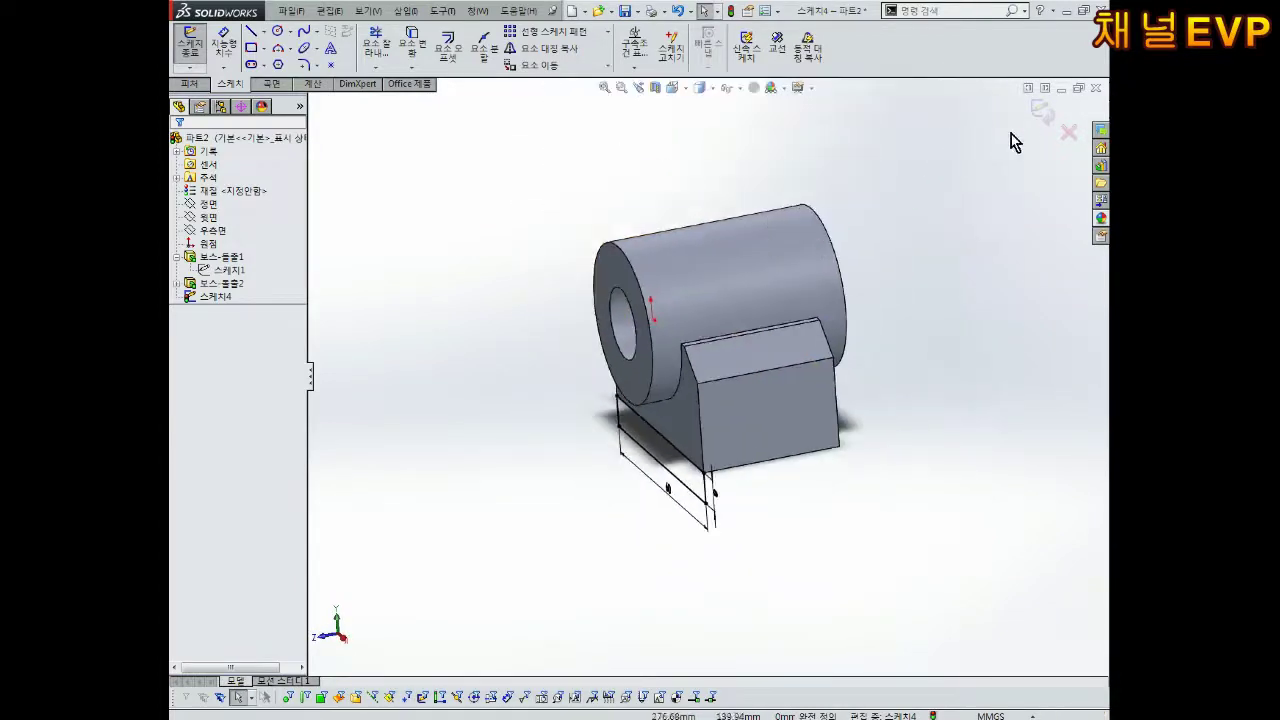
click(1040, 114)
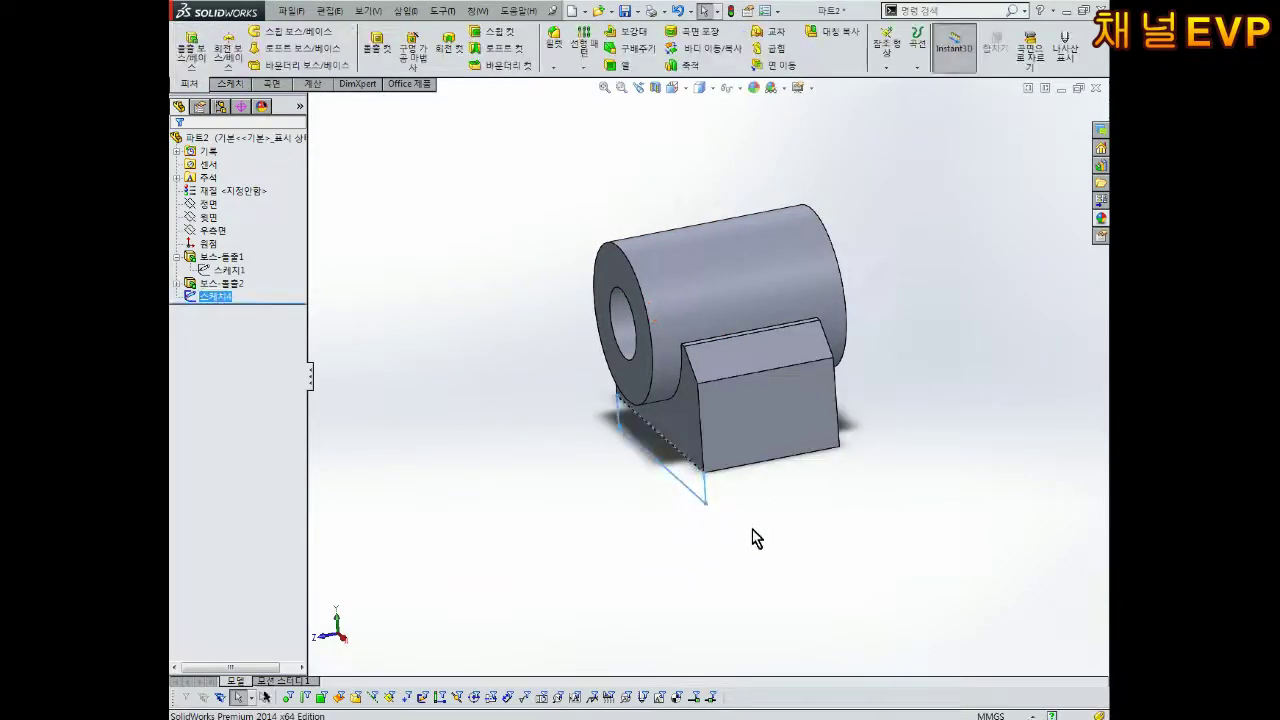
middle_drag(754, 537, 700, 470)
click(215, 50)
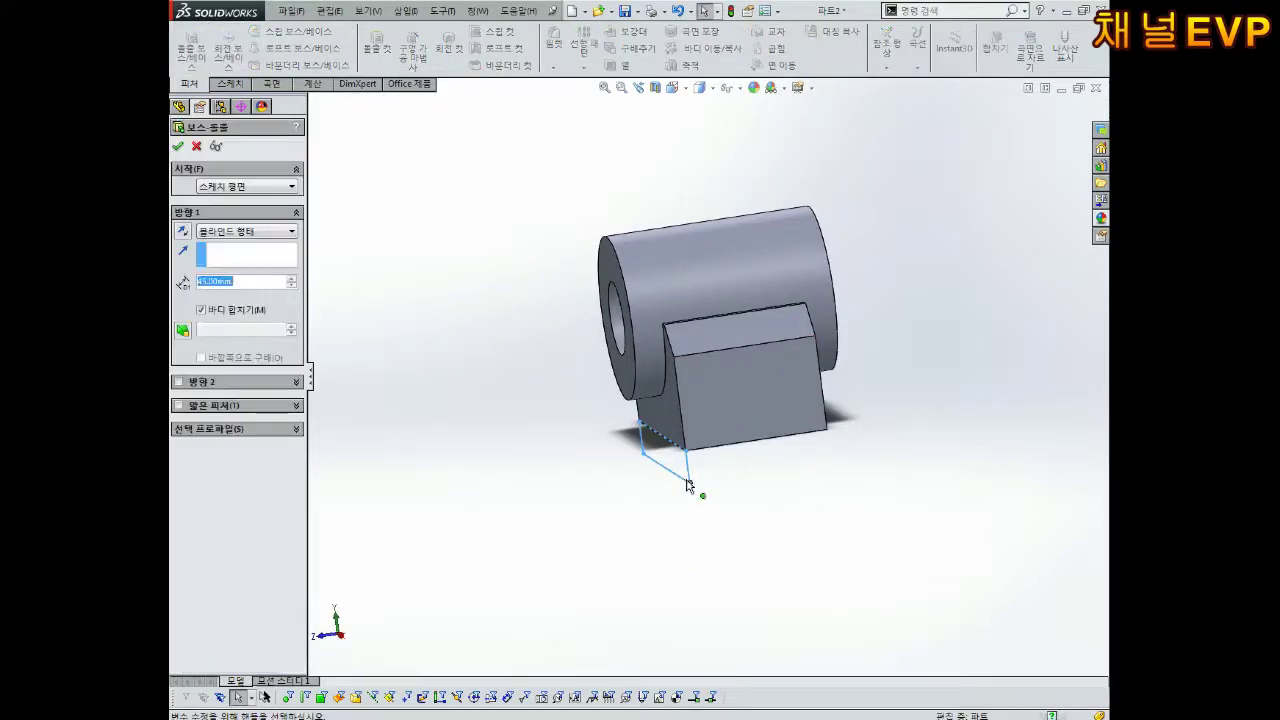
middle_drag(691, 477, 703, 494)
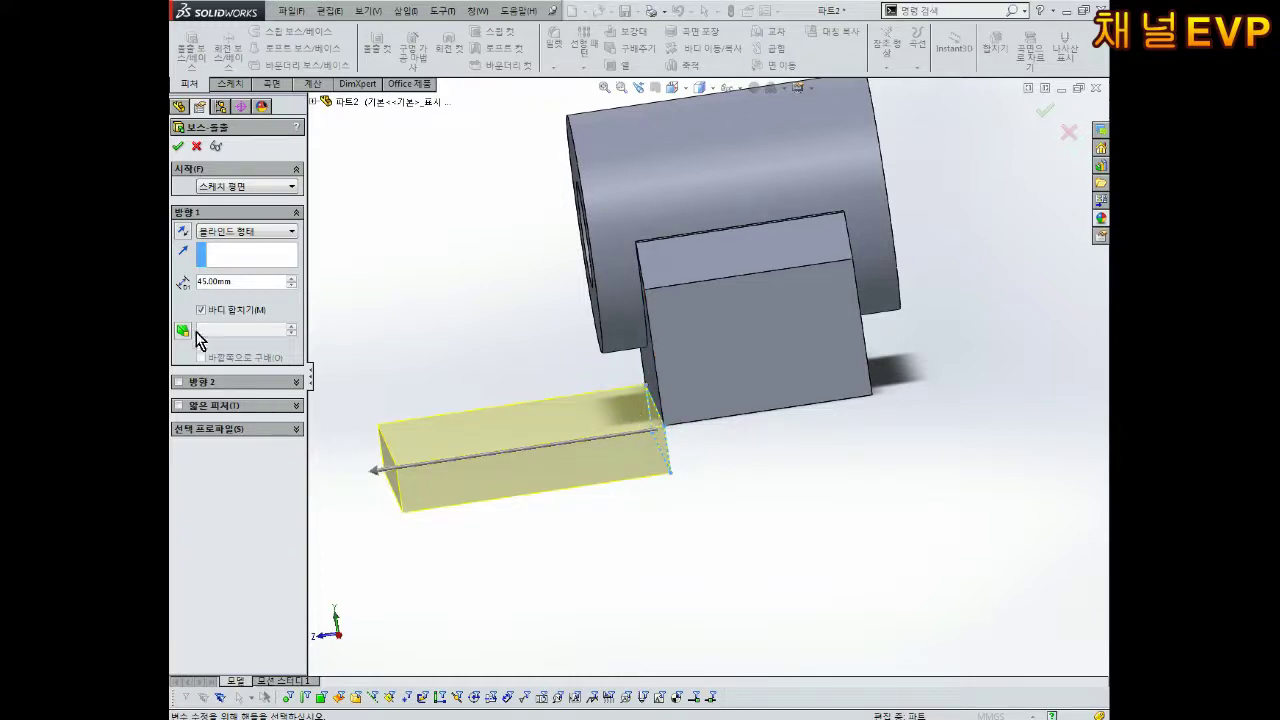
text(5)
key(Return)
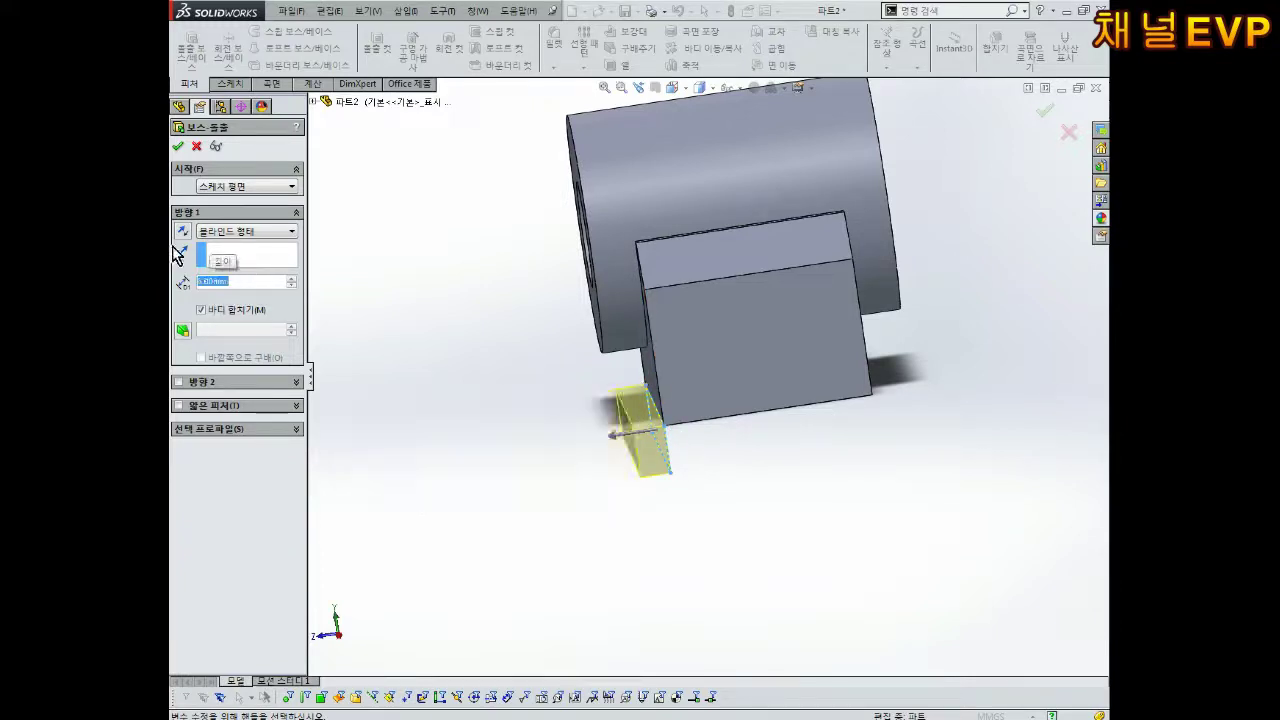
mouse_move(605, 369)
middle_down()
mouse_move(751, 486)
mouse_move(800, 433)
middle_up()
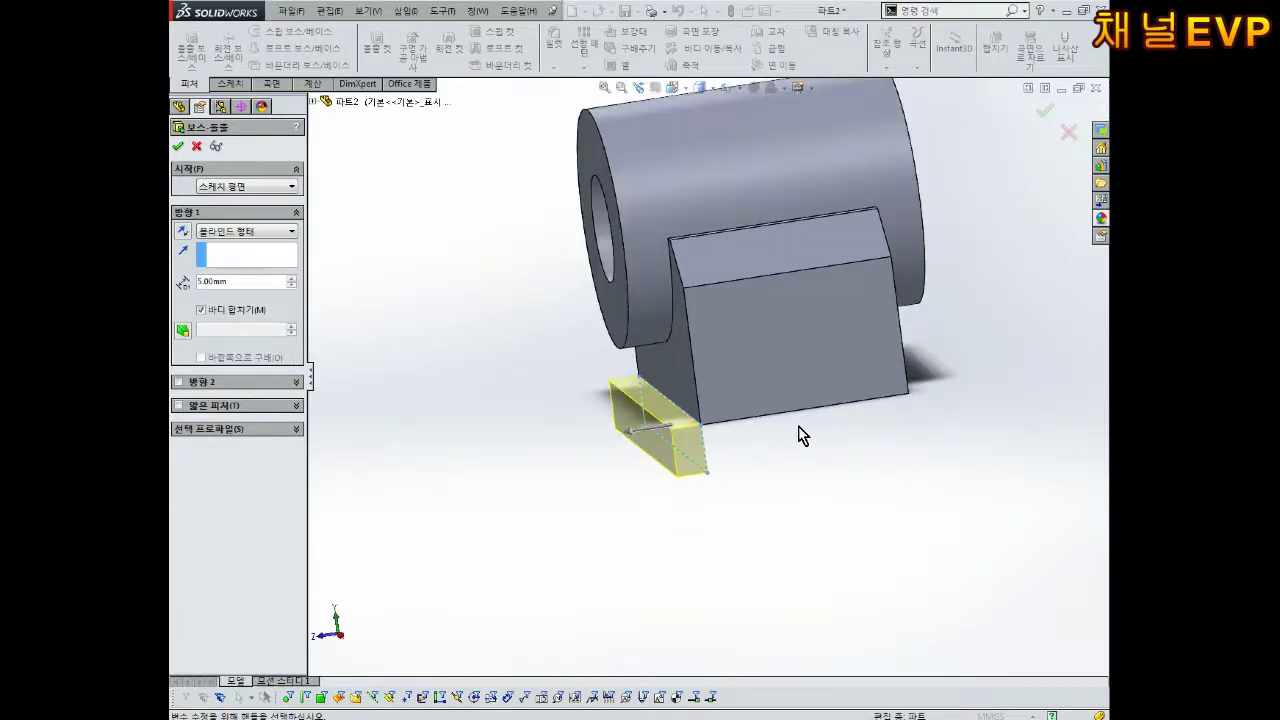
Step: Add a second extrusion direction of 40 mm and accept the base plate
click(180, 381)
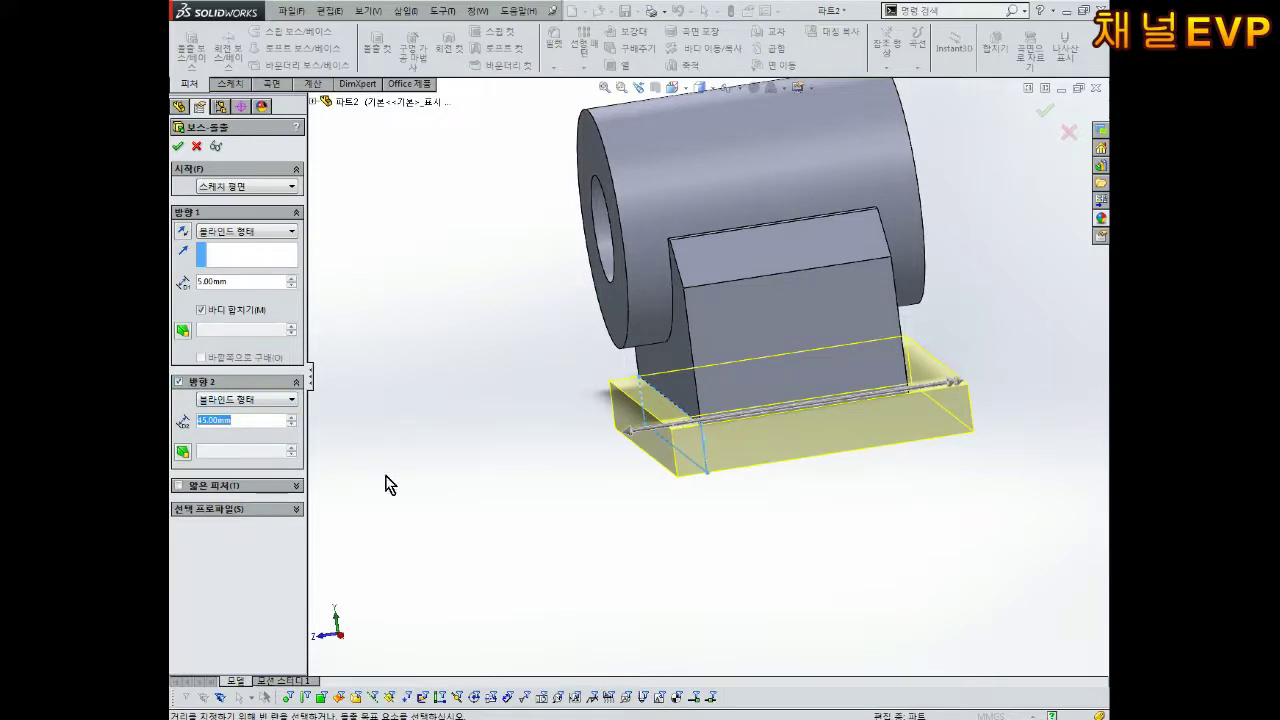
middle_drag(620, 481, 617, 449)
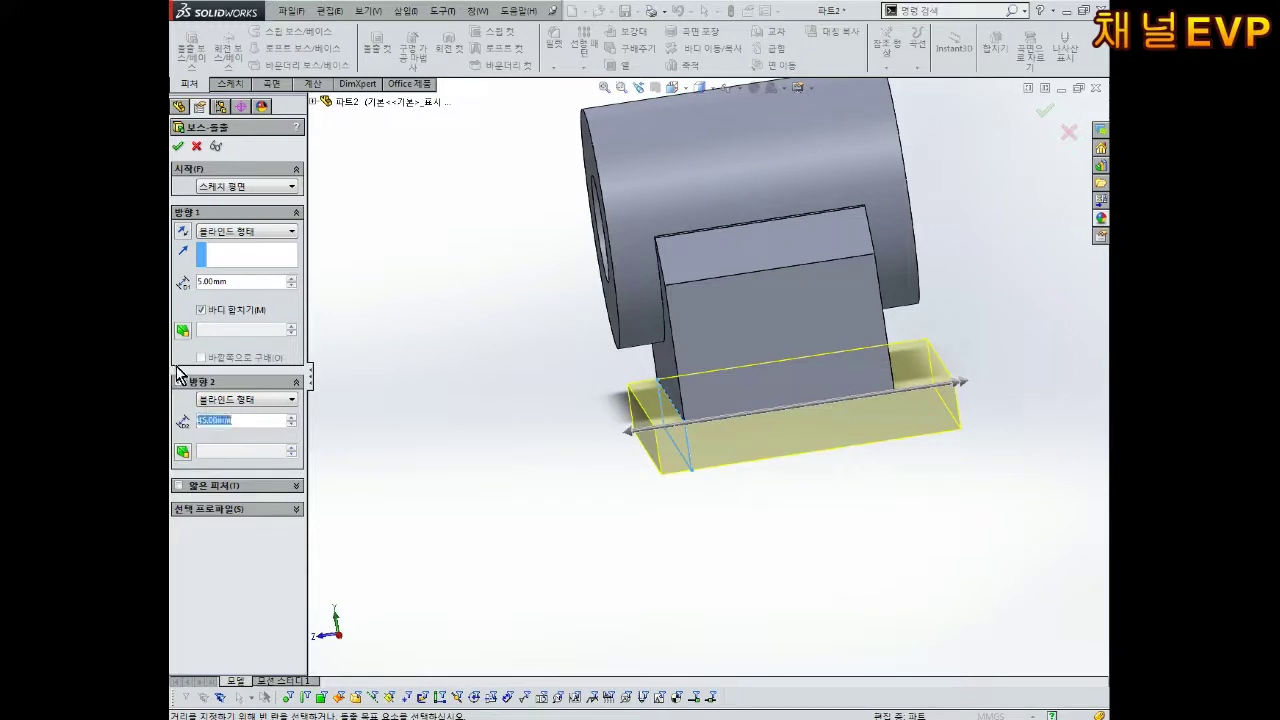
text(40)
key(Return)
middle_drag(740, 528, 764, 498)
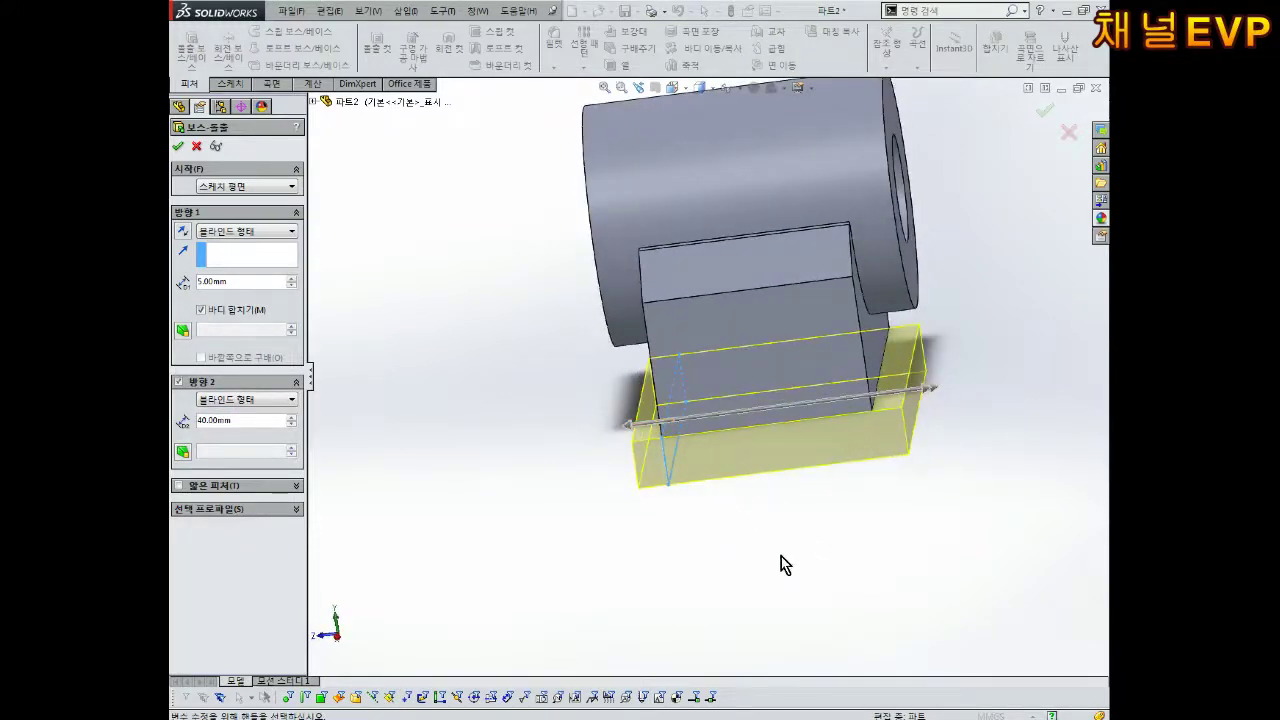
middle_drag(781, 556, 261, 273)
click(181, 149)
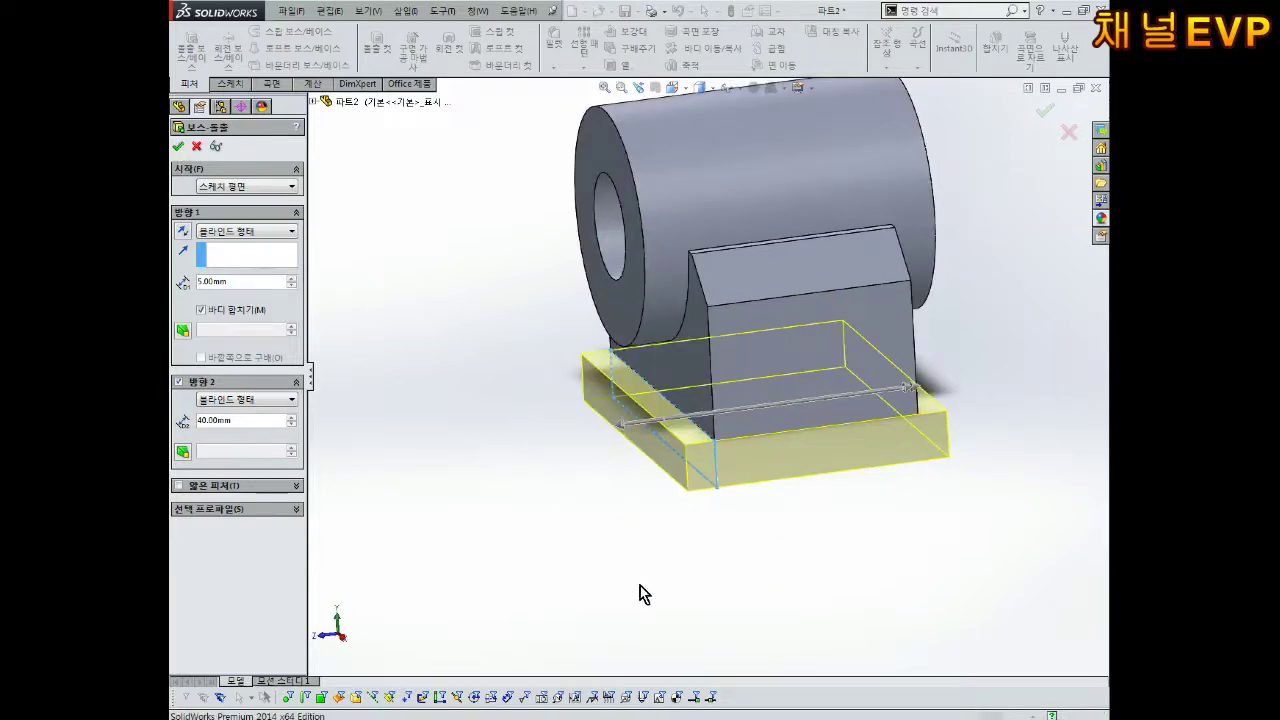
mouse_move(771, 577)
middle_down()
mouse_move(734, 520)
mouse_move(810, 543)
mouse_move(800, 557)
mouse_move(750, 513)
middle_up()
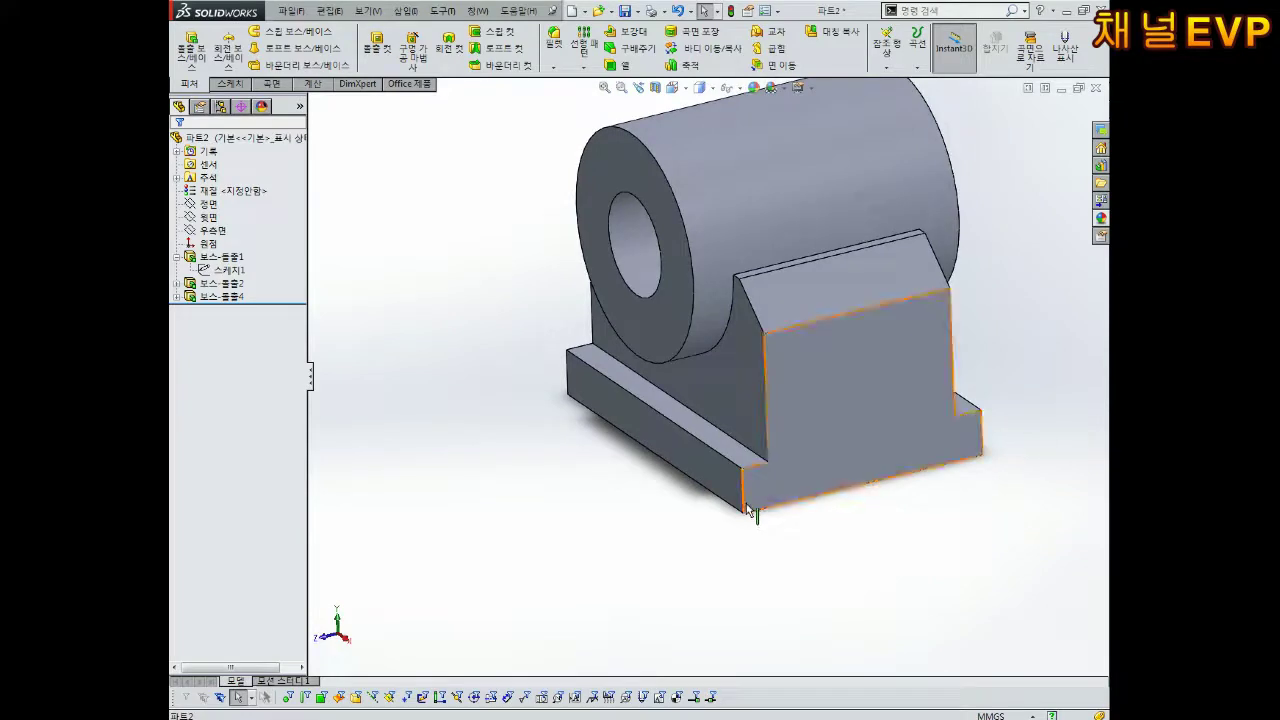
scroll(795, 334, up, 3)
scroll(815, 356, down, 2)
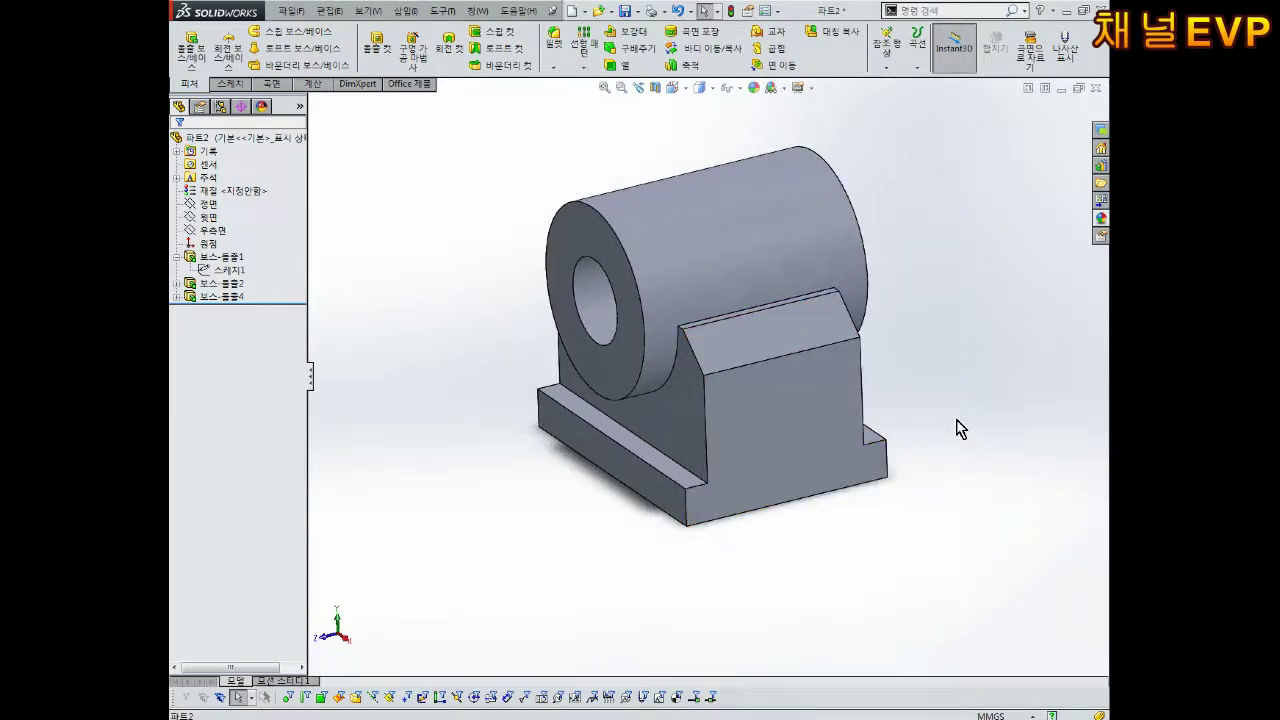
mouse_move(914, 366)
middle_down()
mouse_move(809, 194)
mouse_move(749, 226)
mouse_move(720, 455)
middle_up()
mouse_move(746, 351)
middle_down()
mouse_move(724, 204)
mouse_move(714, 487)
middle_up()
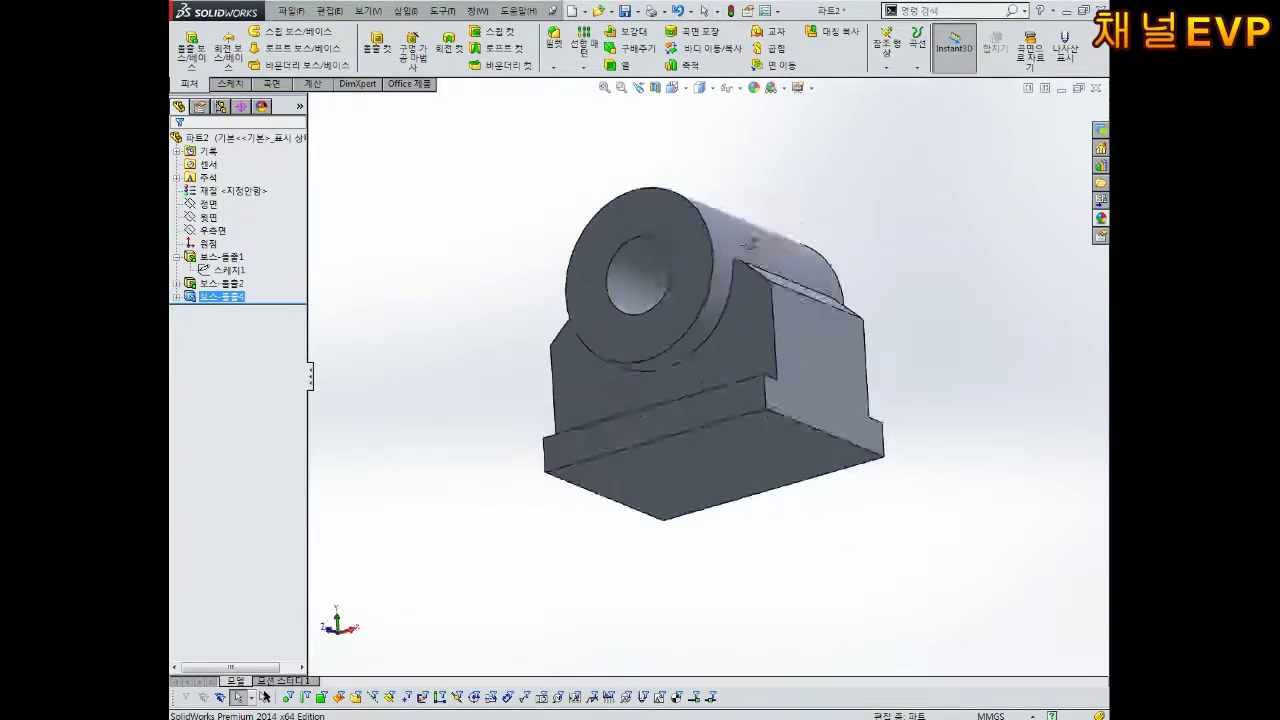
click(949, 497)
mouse_move(846, 400)
middle_down()
mouse_move(895, 366)
mouse_move(874, 291)
middle_up()
click(777, 434)
Step: Open a sketch on the bottom face viewed head-on, zoom out, and switch to Hidden Lines Visible
click(825, 375)
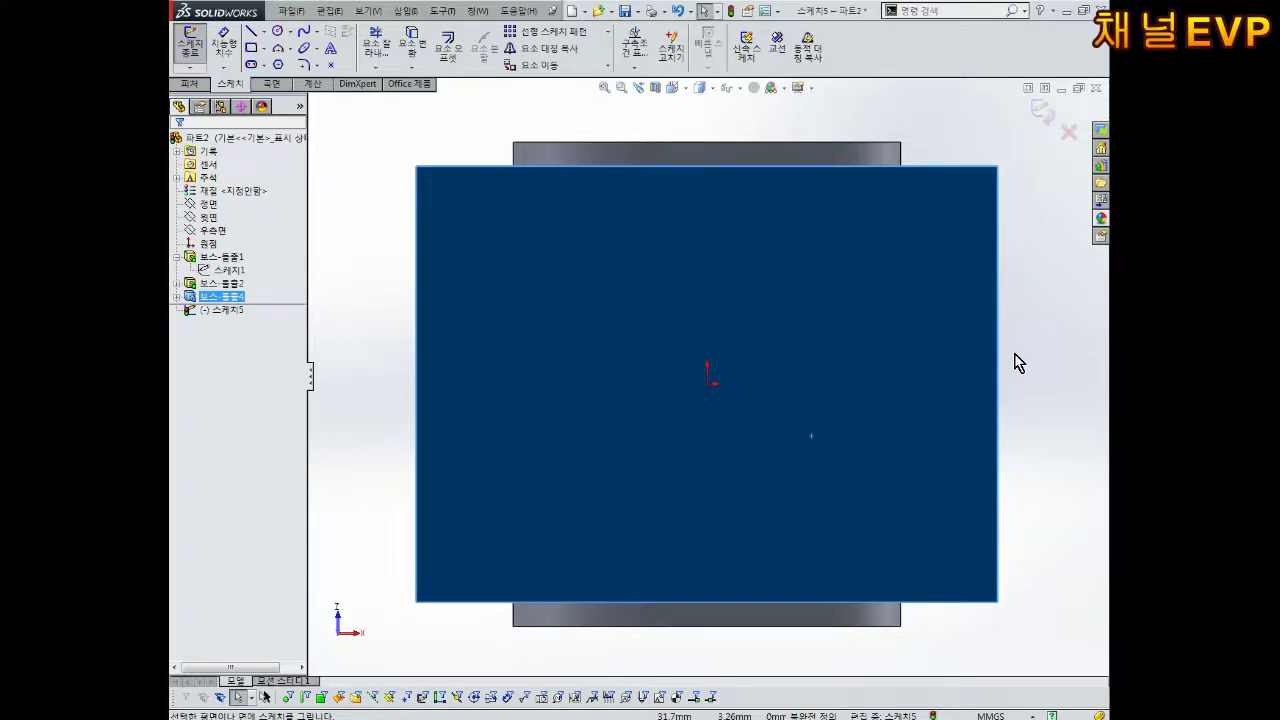
key(ctrl+8)
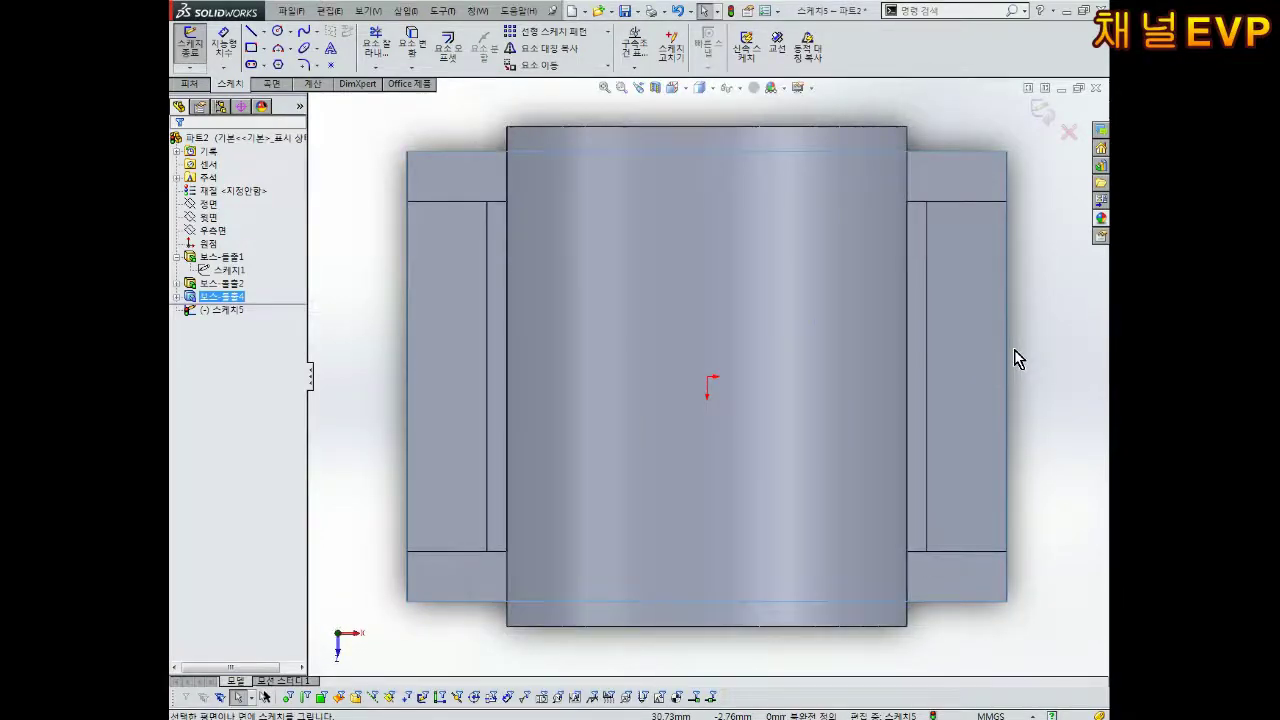
key(ctrl+8)
key(ctrl+8)
key(z)
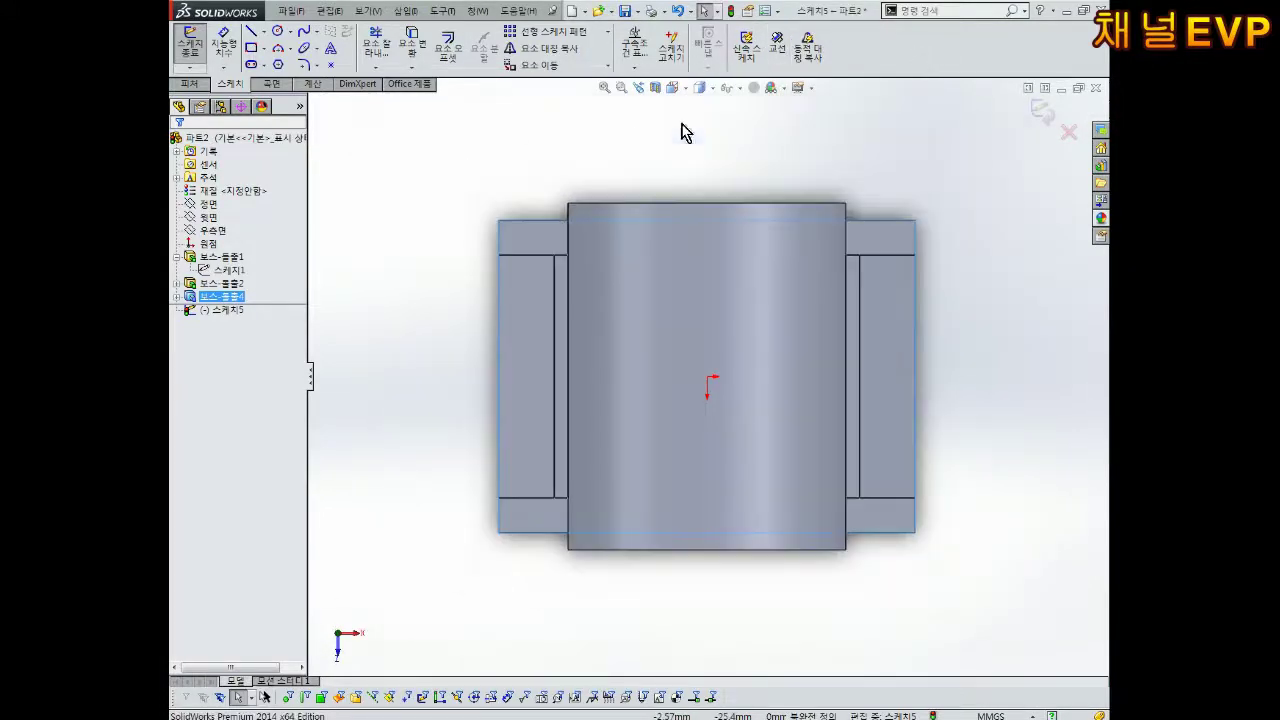
click(702, 89)
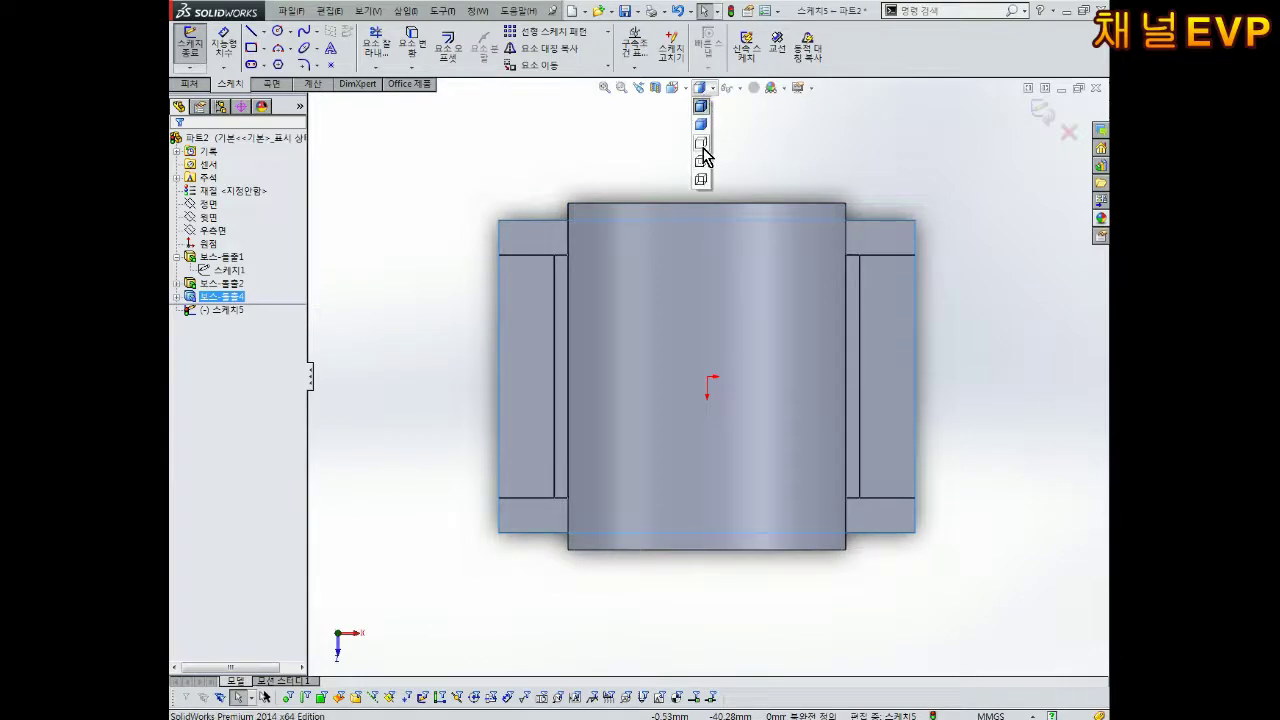
click(702, 147)
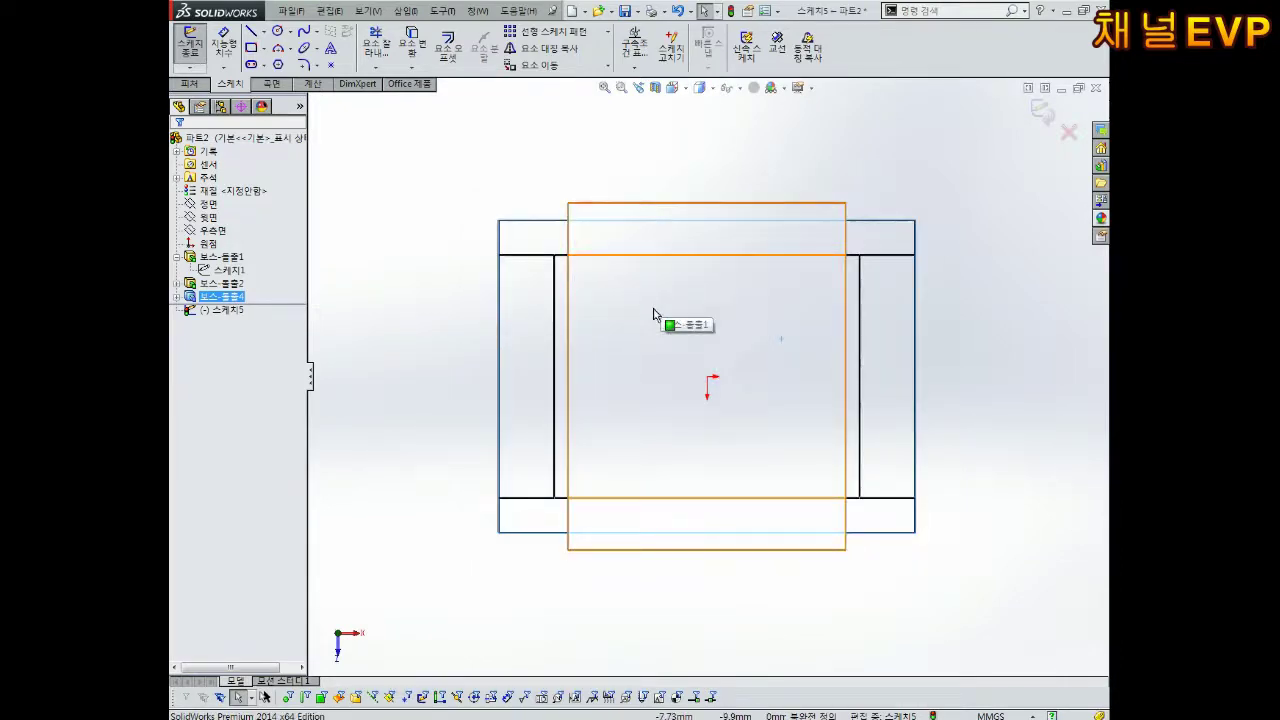
Step: Draw a vertical centerline and a rectangle to its left
click(251, 31)
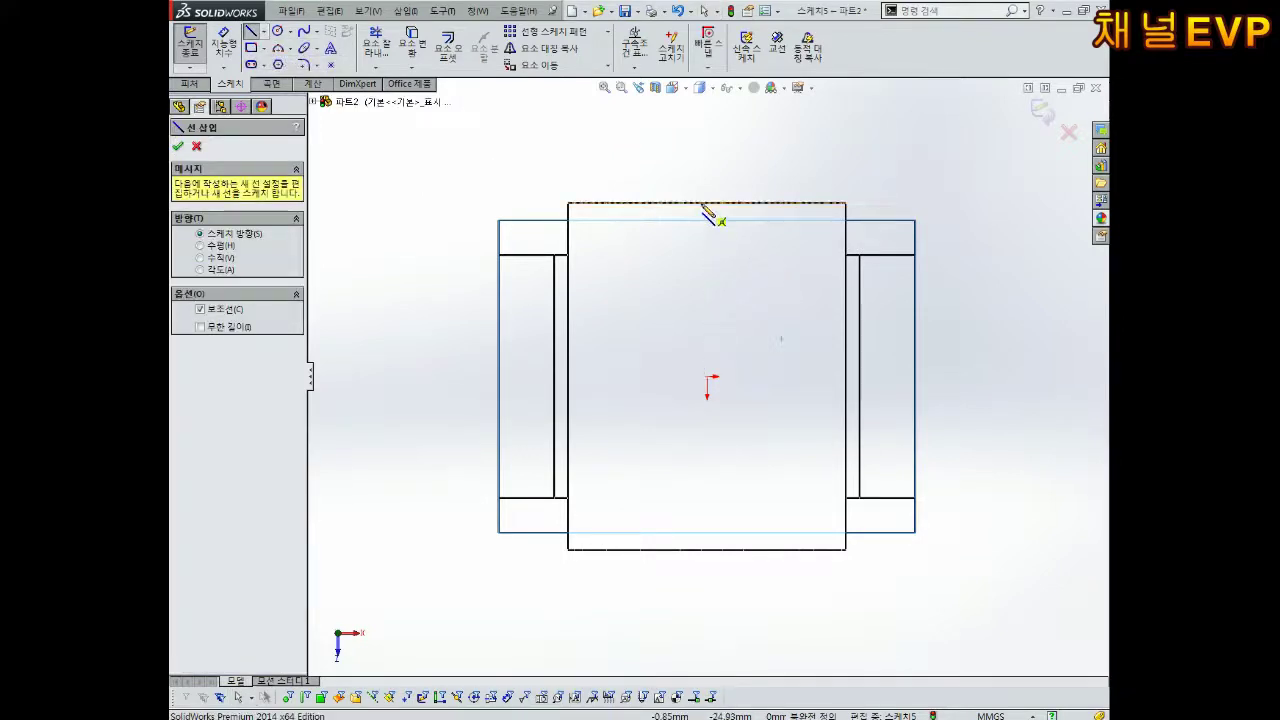
click(703, 205)
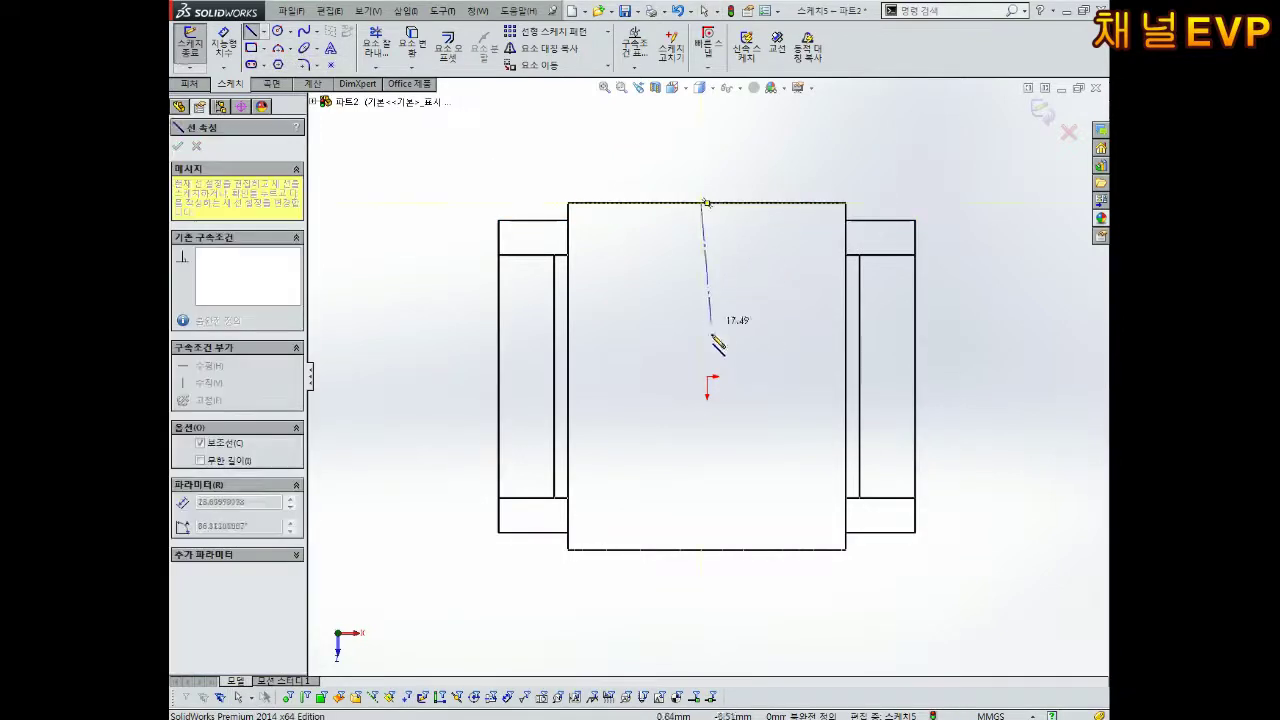
click(703, 548)
key(Escape)
click(251, 48)
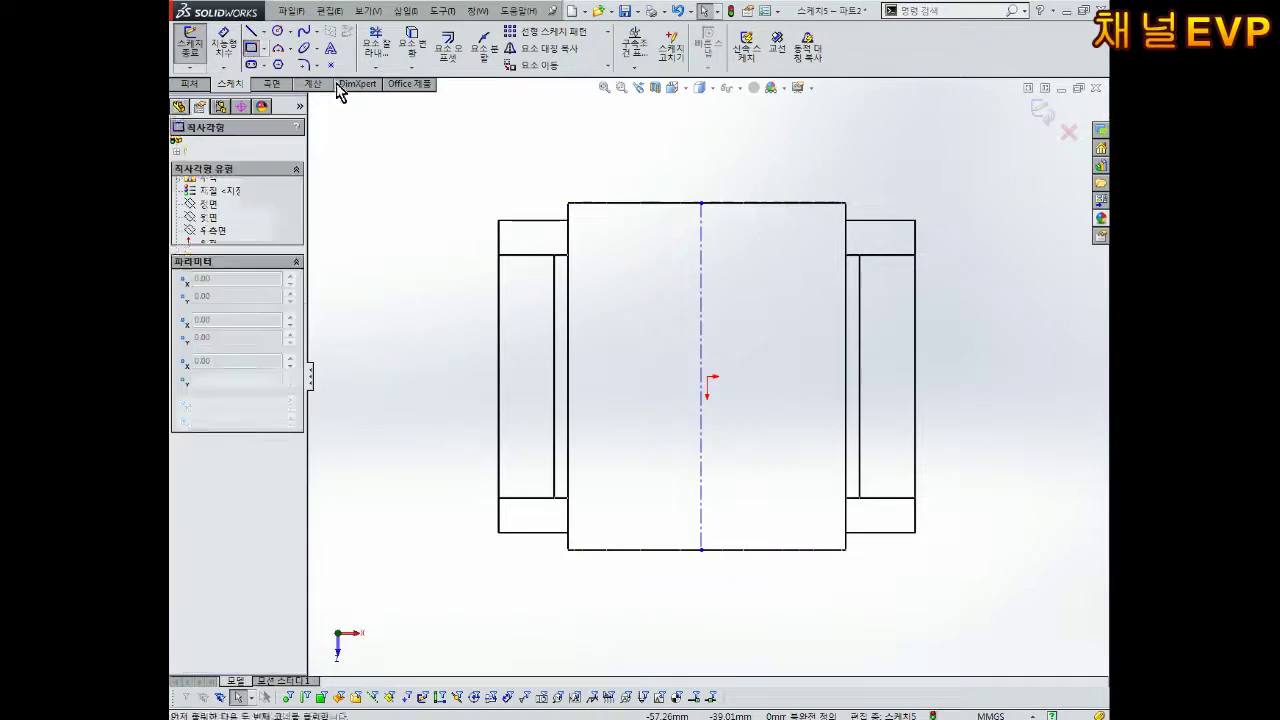
click(545, 282)
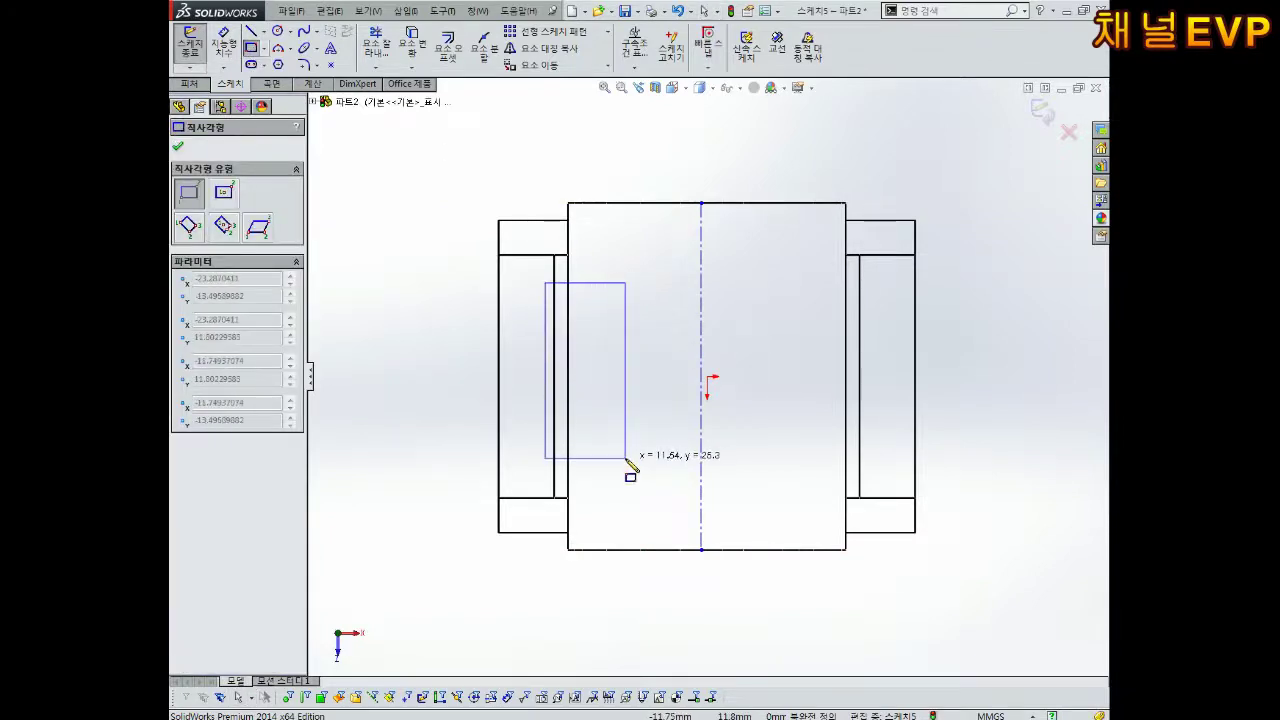
click(625, 461)
key(Escape)
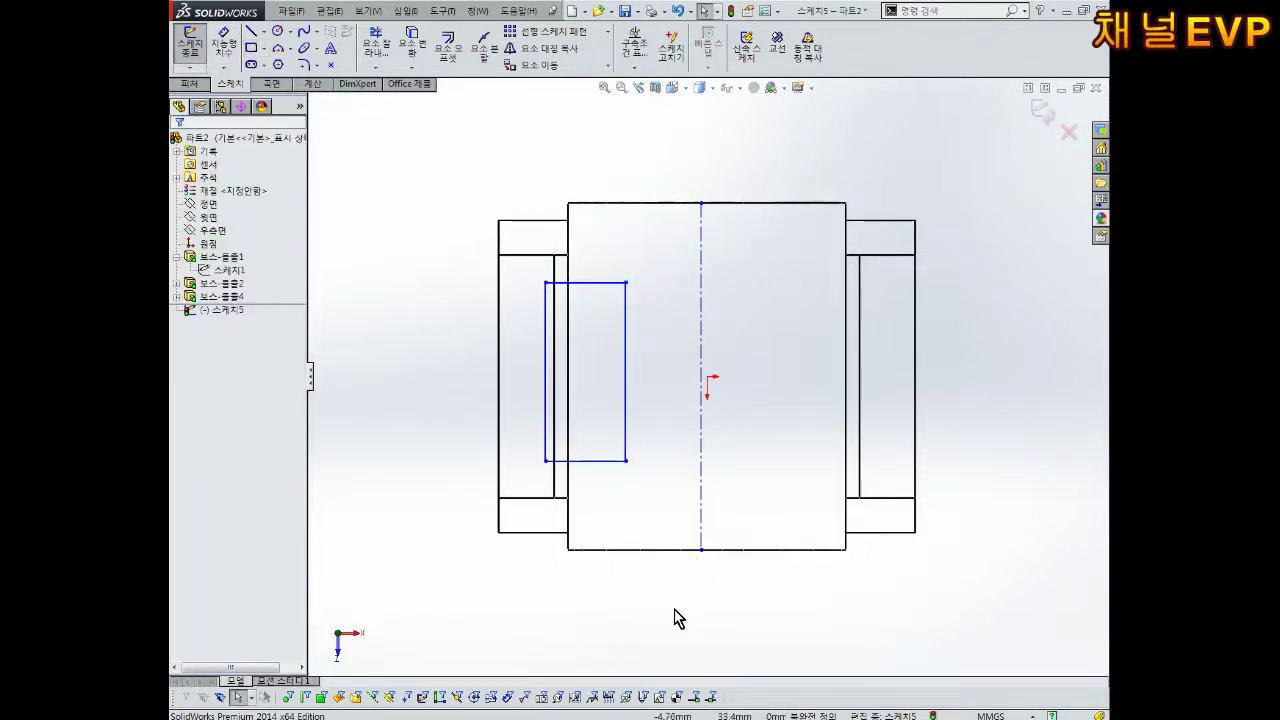
Step: Dimension a 28 mm locating distance and a 9 mm rectangle width
key(d)
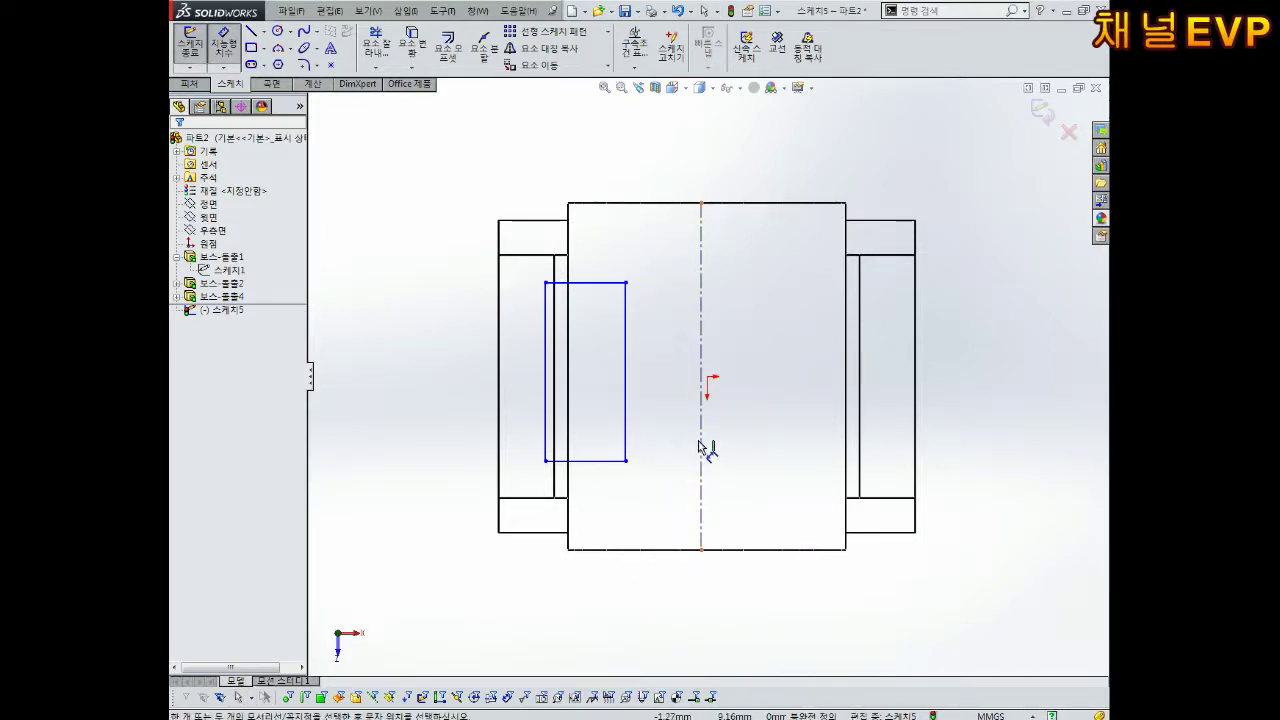
click(700, 447)
click(624, 436)
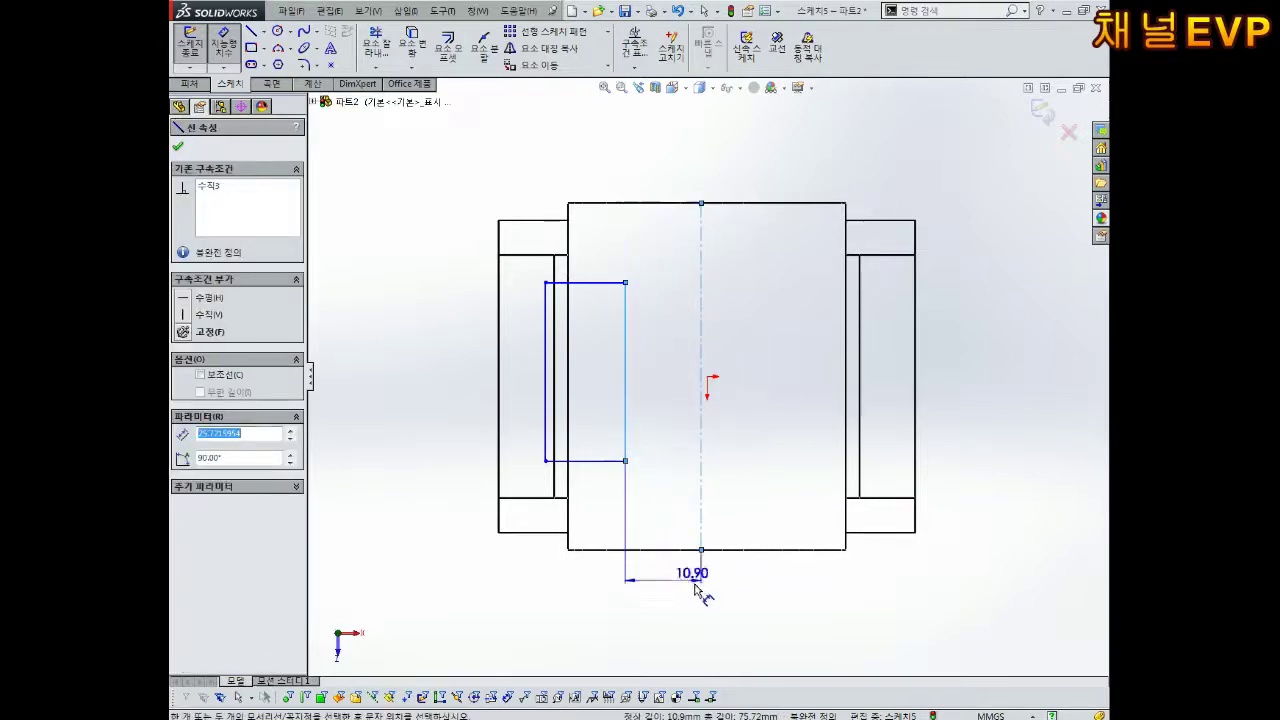
click(777, 464)
click(718, 597)
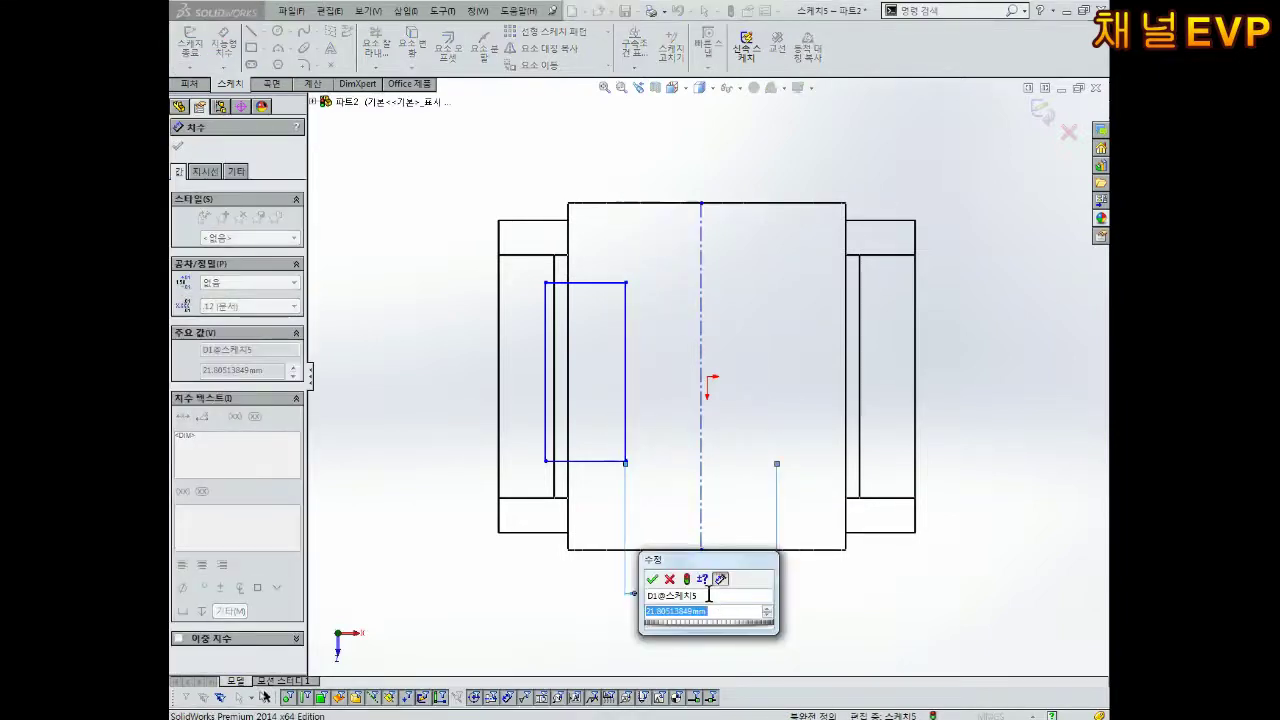
text(2)
text(28)
key(Return)
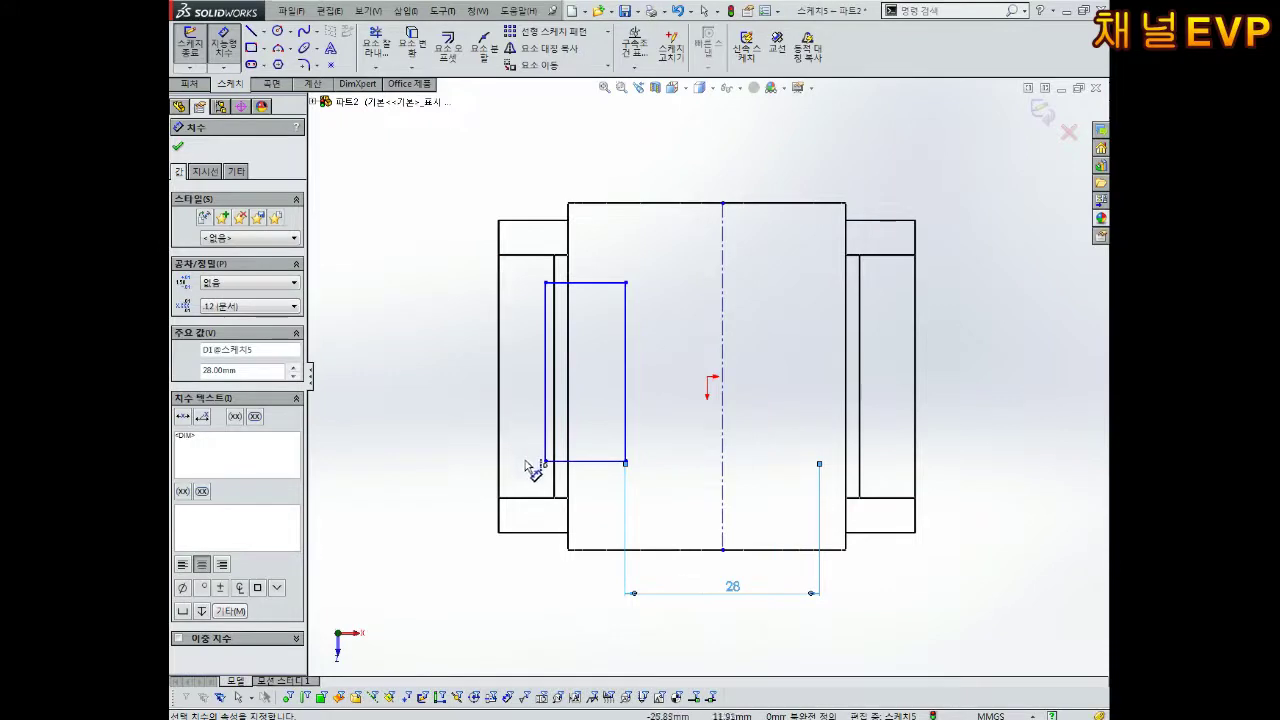
click(590, 463)
click(583, 598)
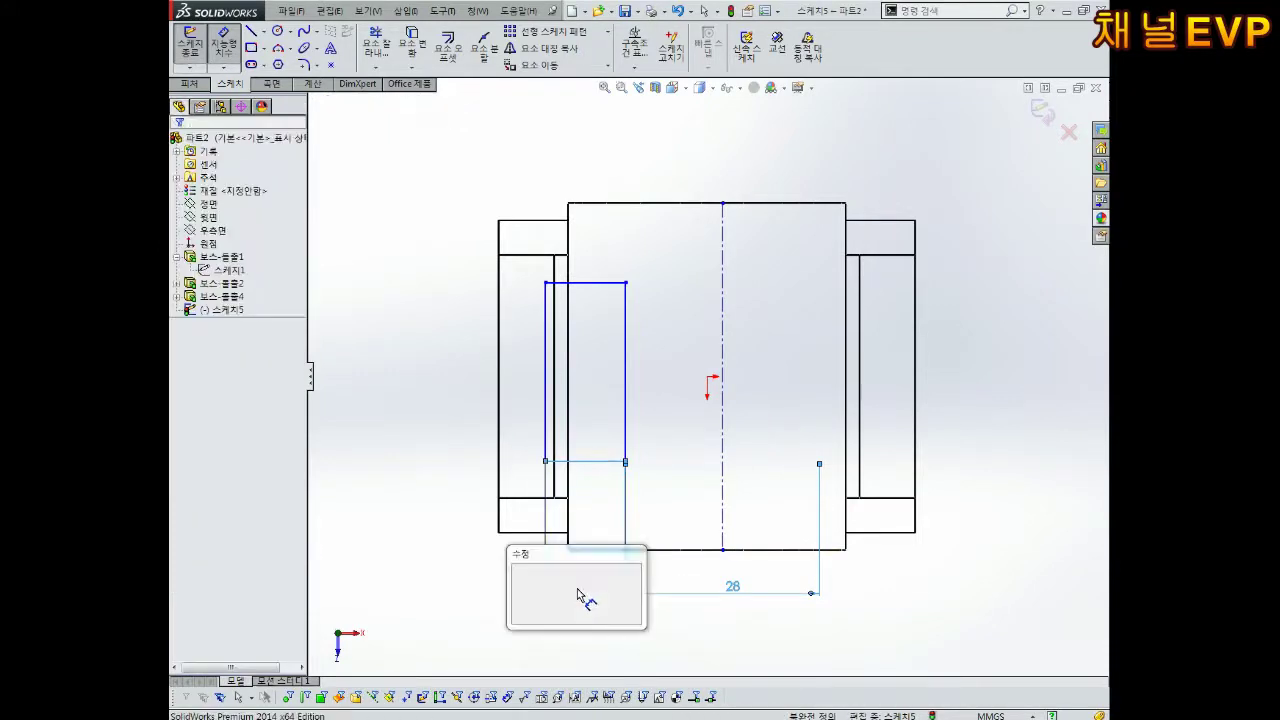
text(9)
key(Return)
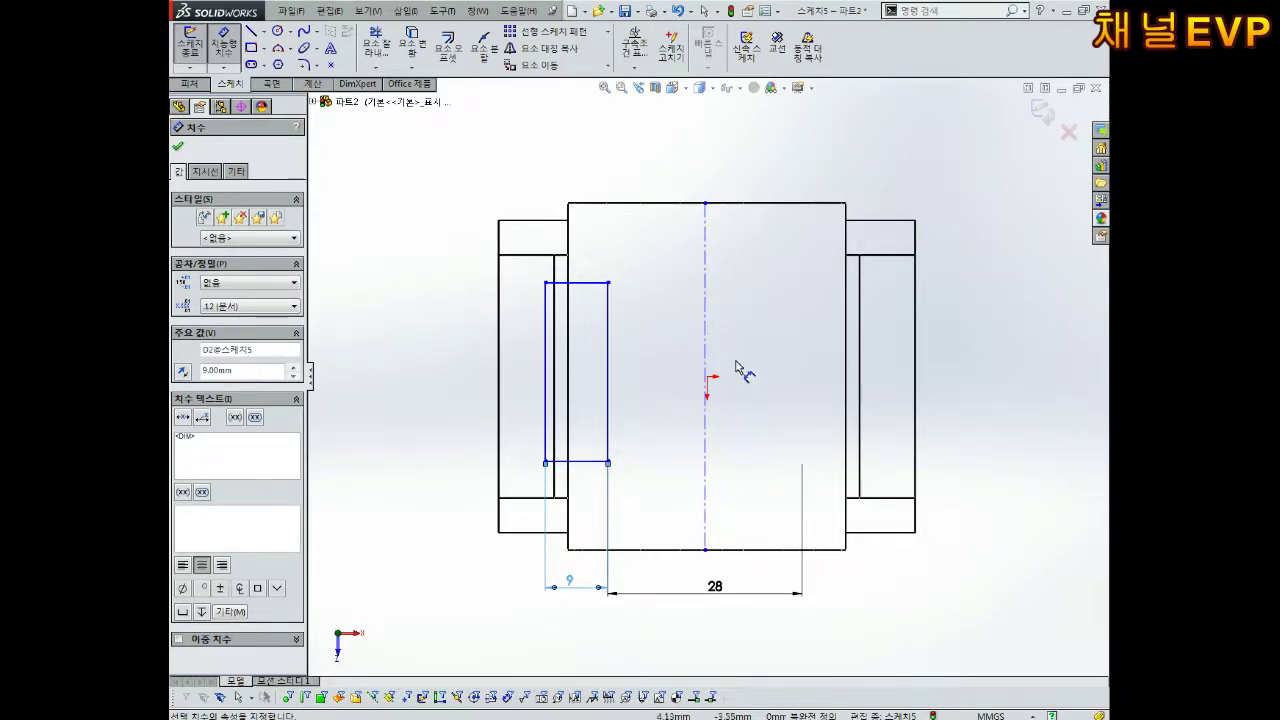
key(Escape)
Step: Make the centerline pass through the origin
drag(705, 203, 697, 237)
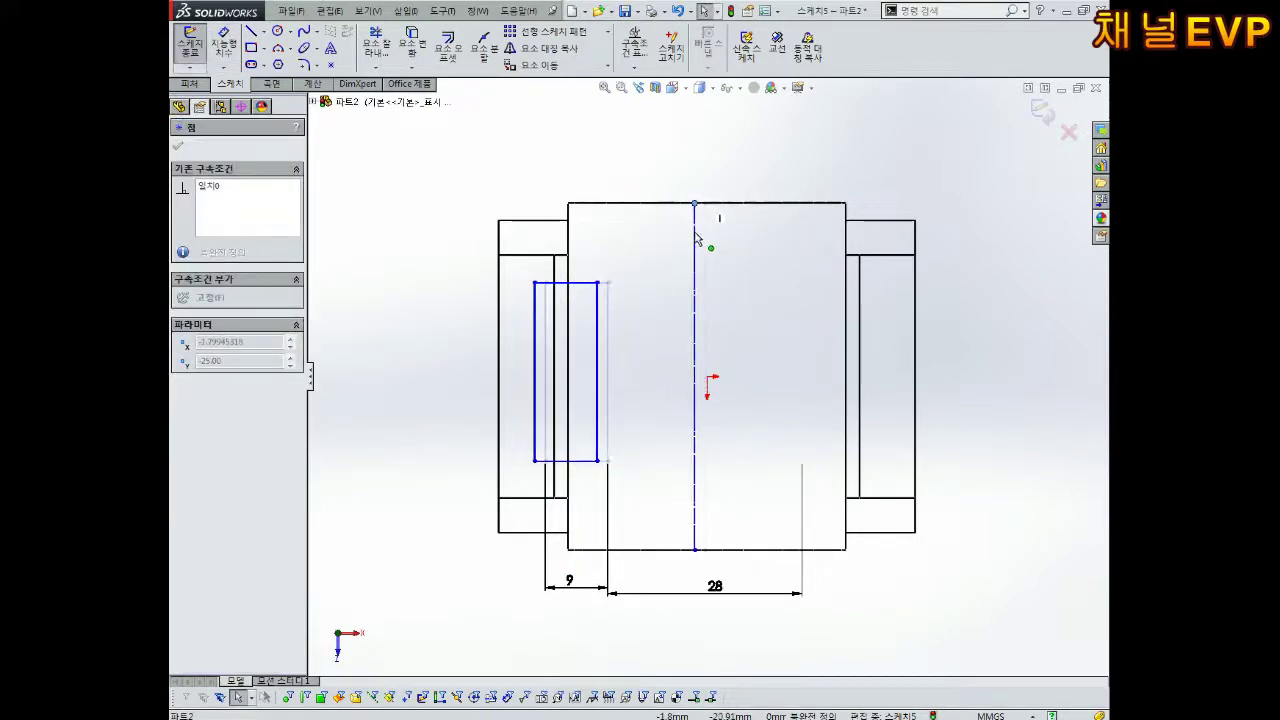
click(703, 385)
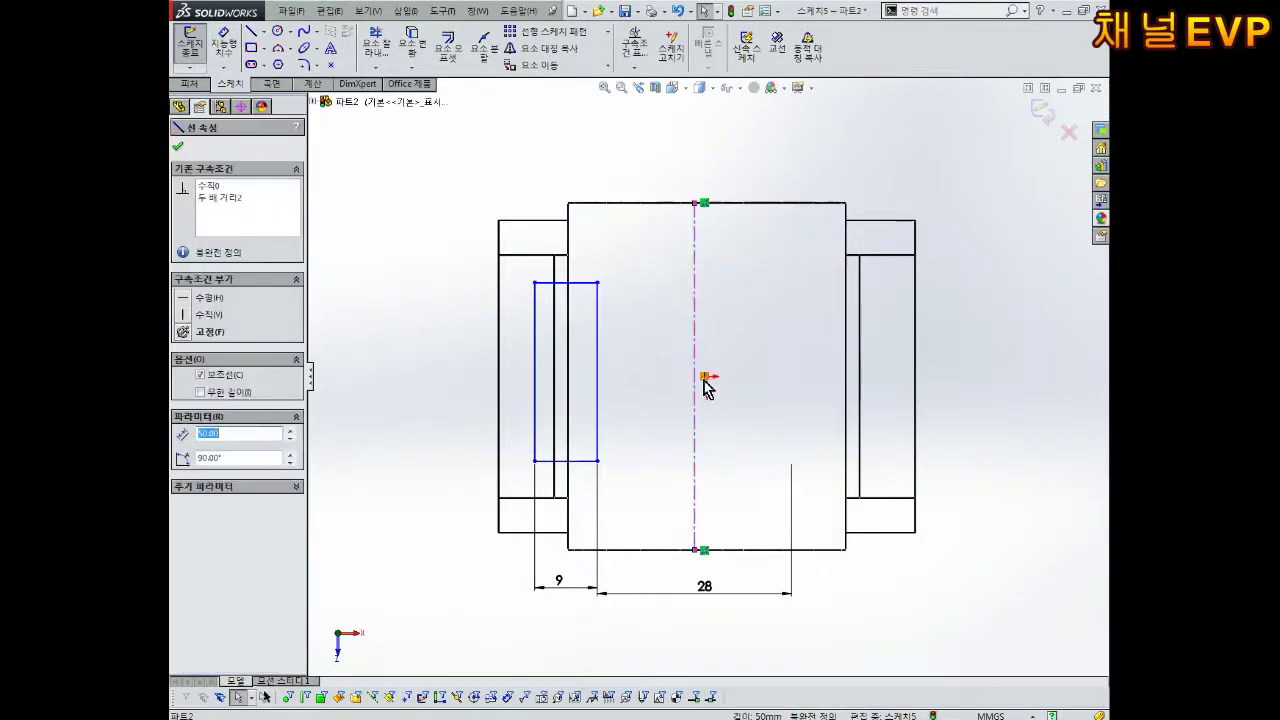
key(Escape)
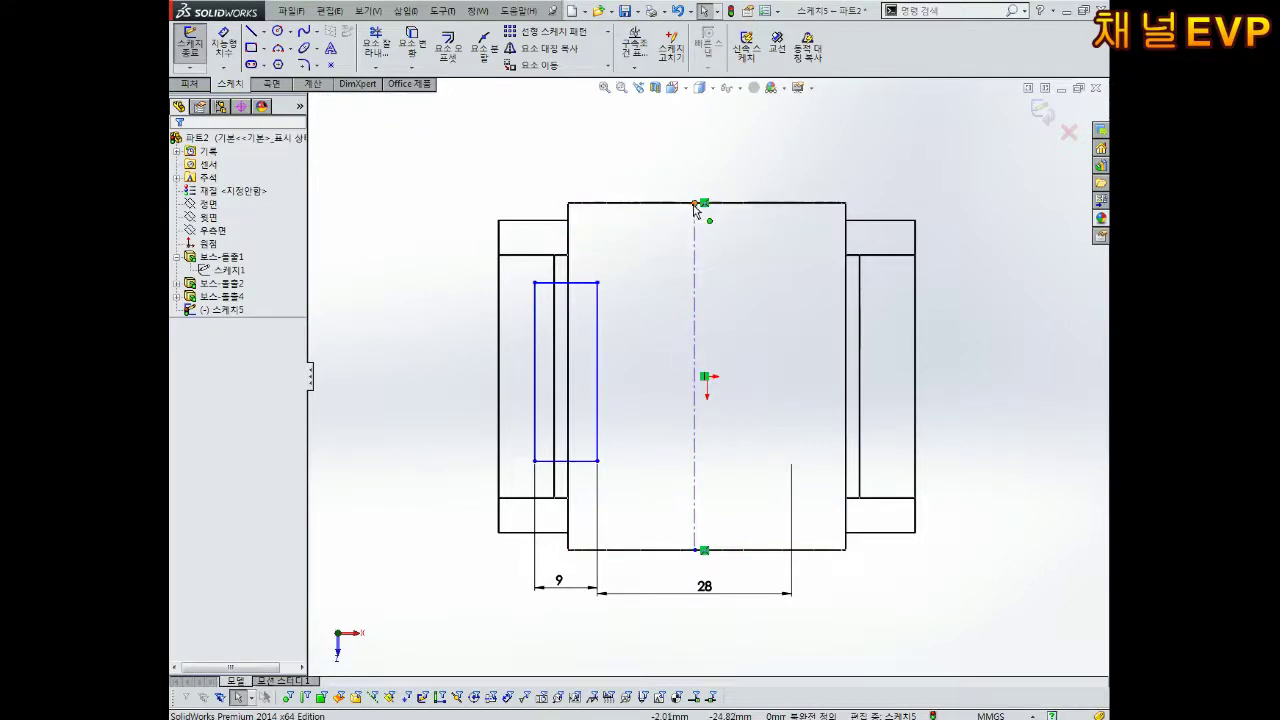
drag(704, 203, 660, 218)
click(660, 382)
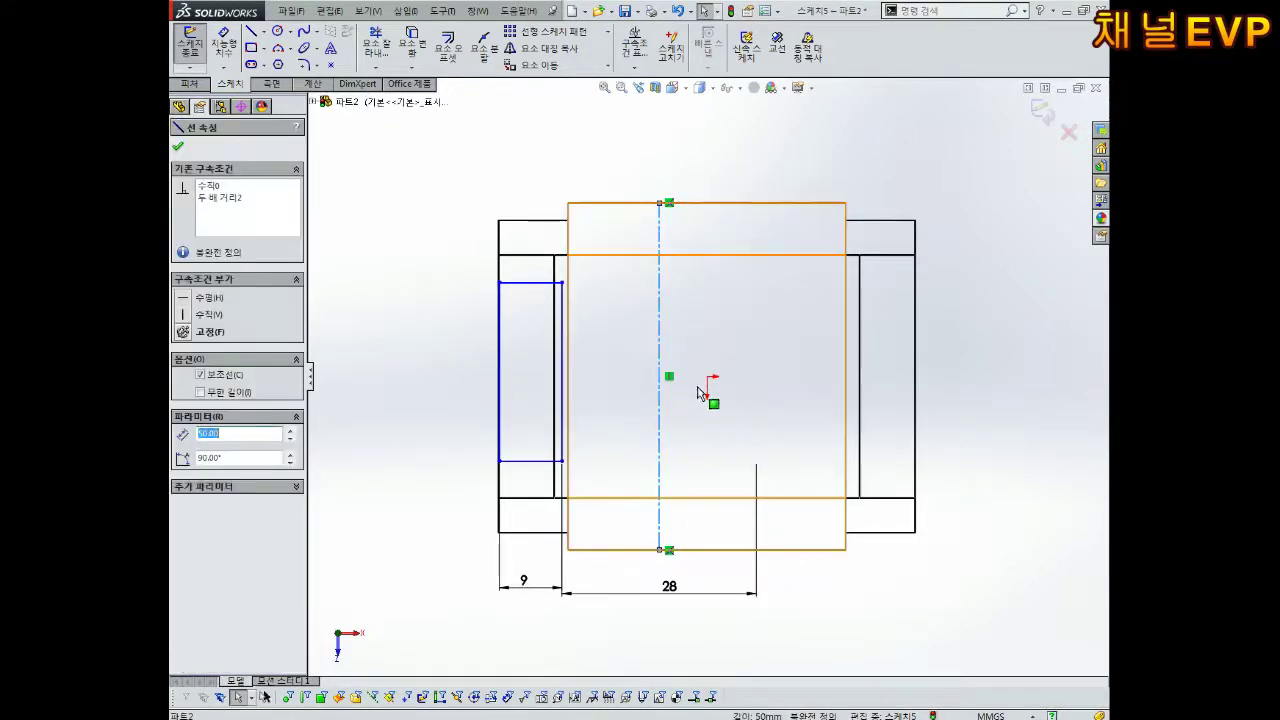
ctrl+click(707, 384)
click(185, 402)
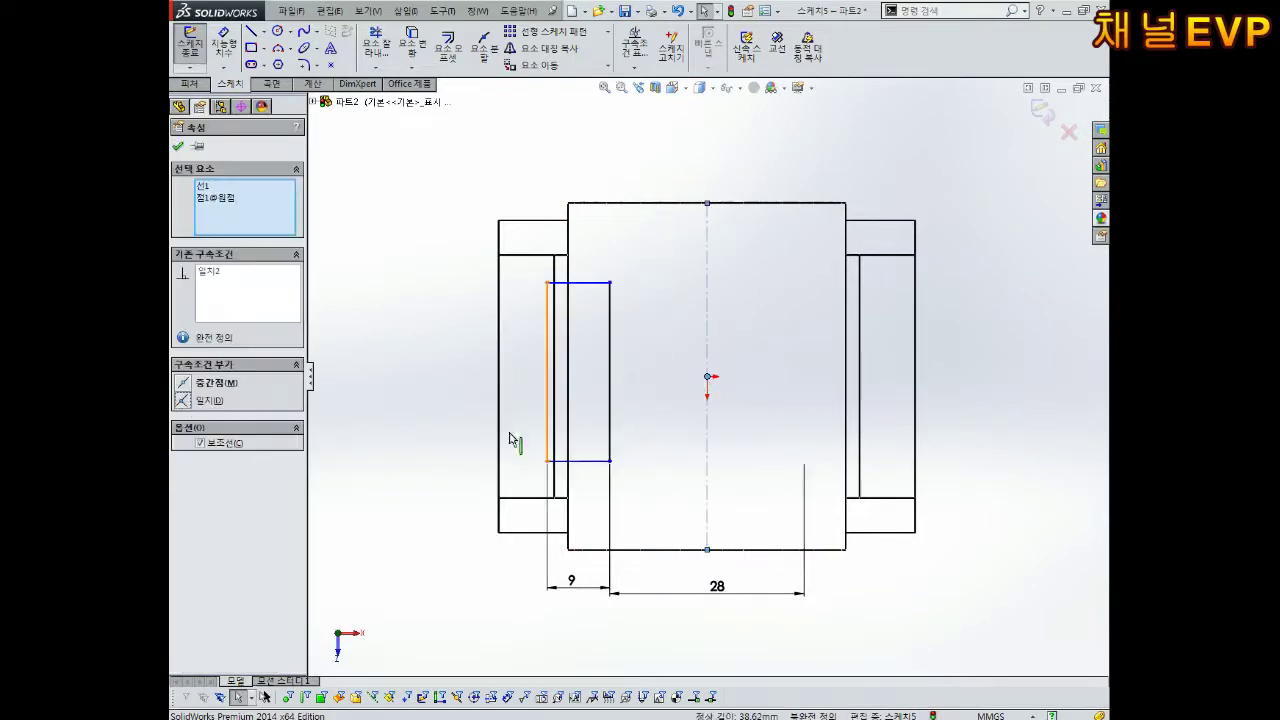
click(966, 514)
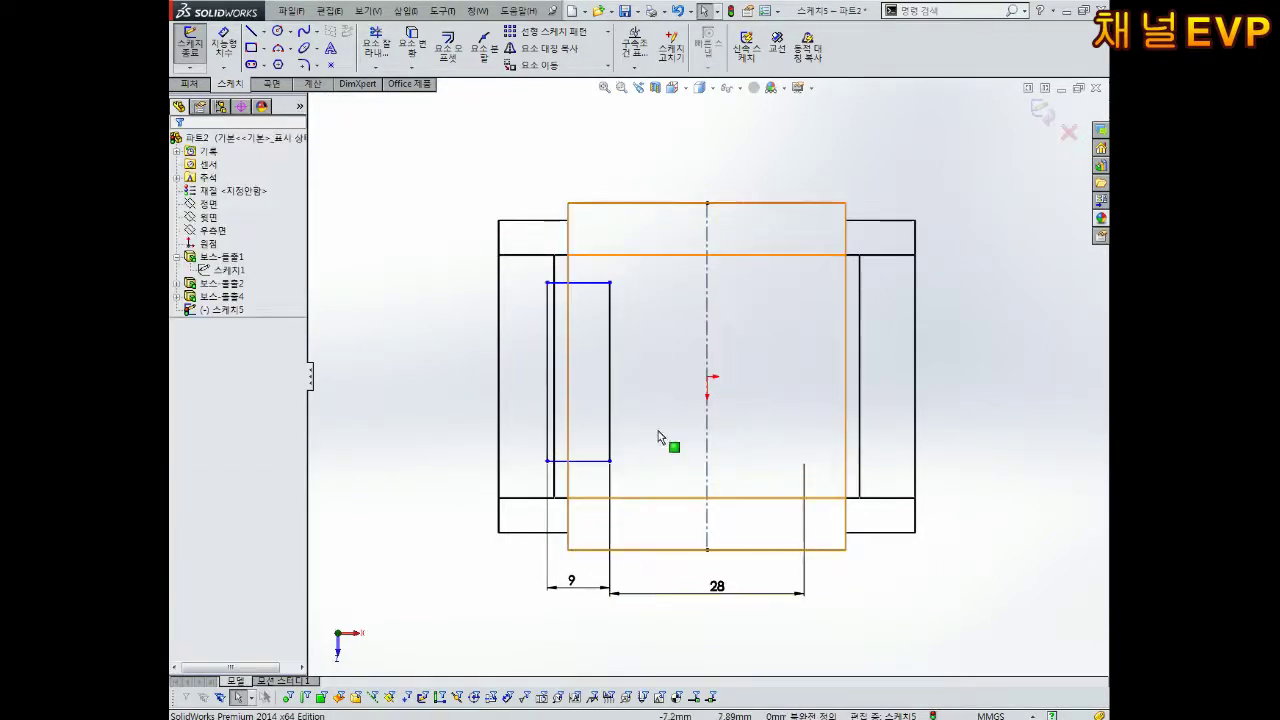
Step: Set the rectangle height to 25 mm and its distance above the base's bottom edge to 5 mm
key(d)
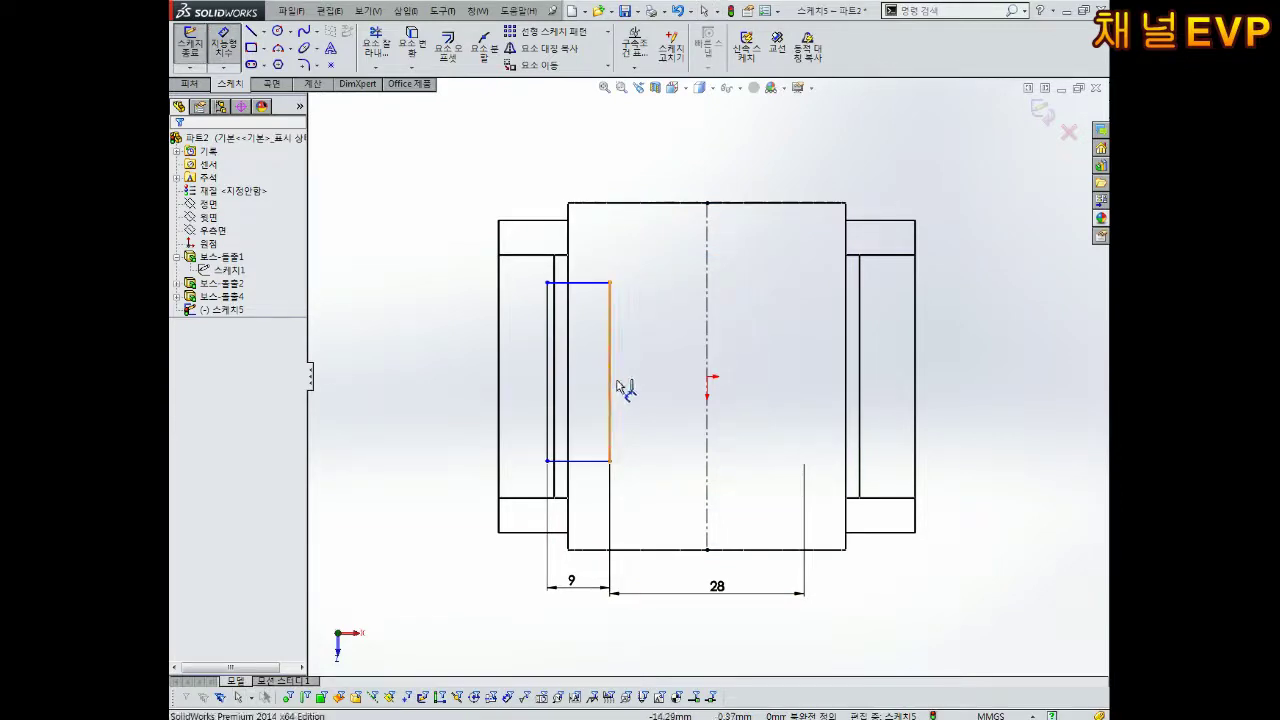
click(610, 380)
click(645, 370)
text(25.00mm)
key(Return)
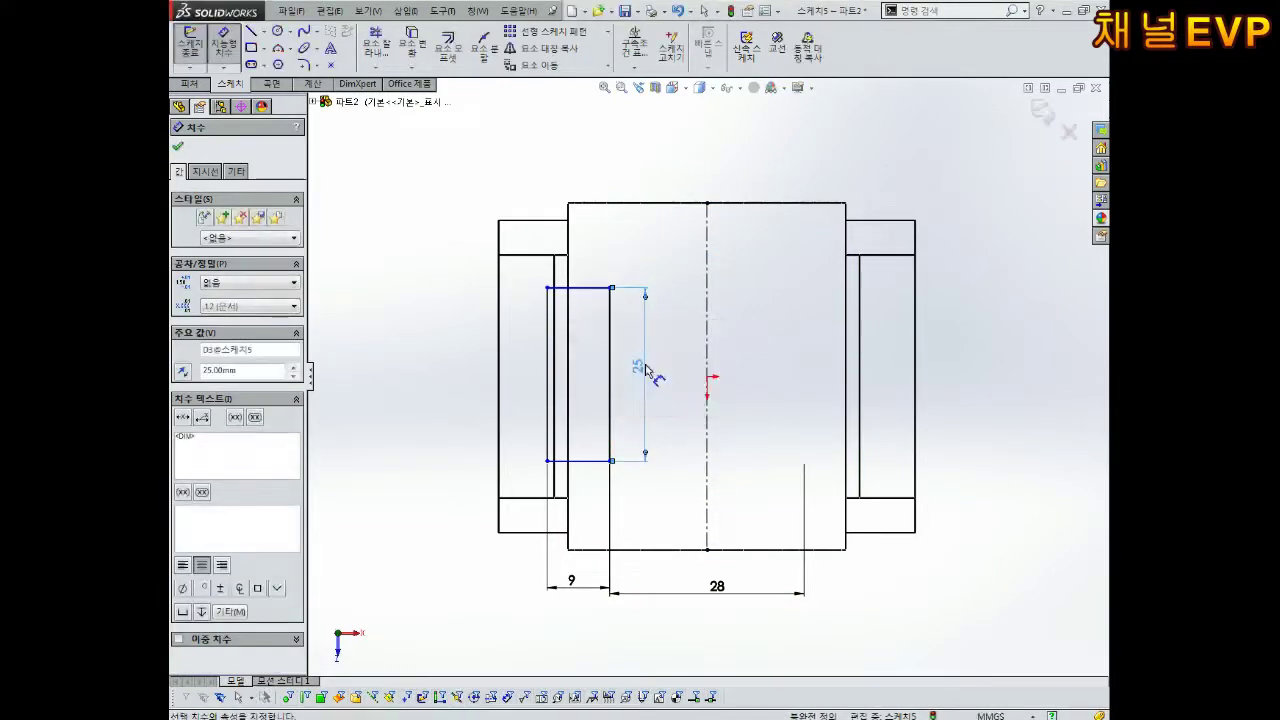
click(530, 497)
click(575, 461)
click(465, 483)
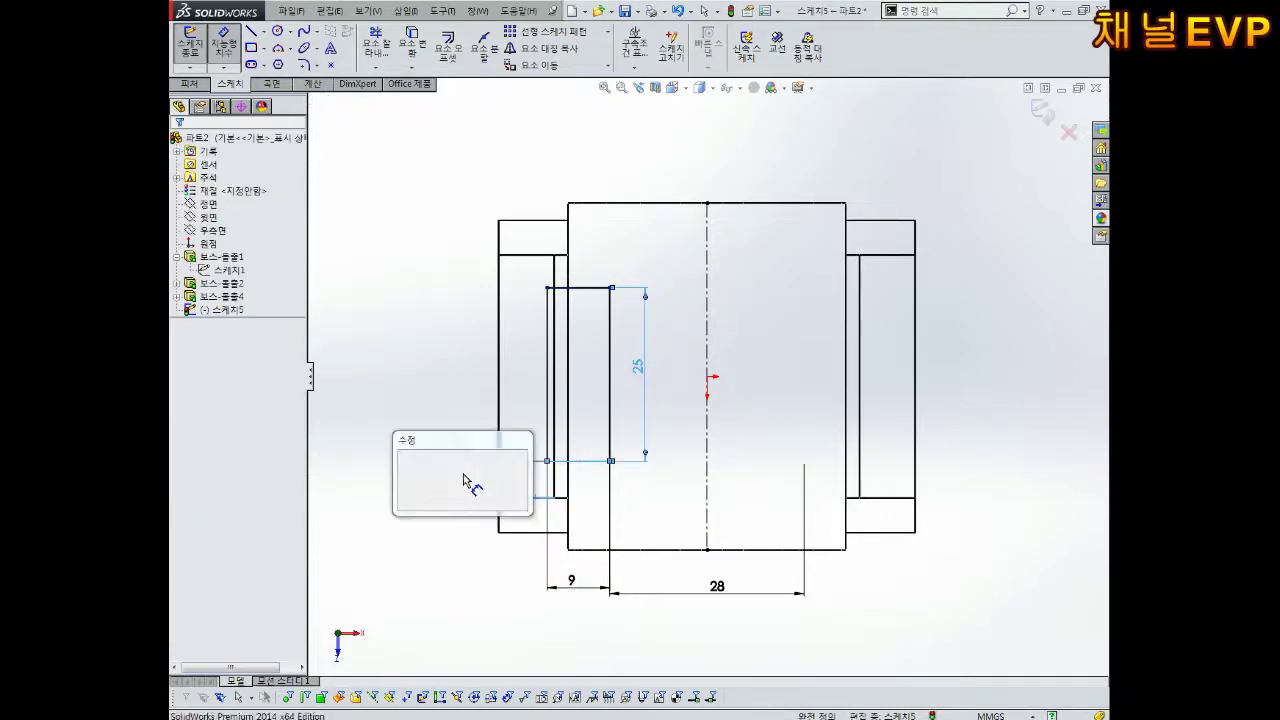
text(5)
key(Return)
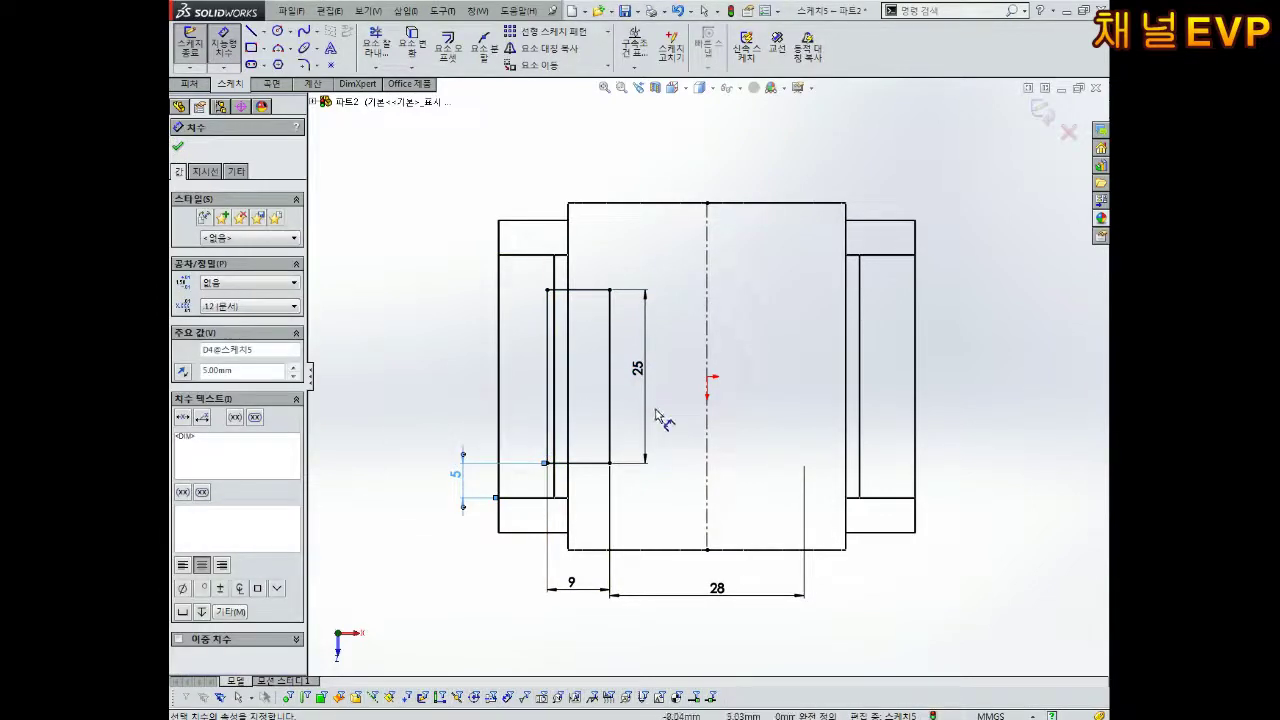
key(Escape)
drag(637, 368, 463, 390)
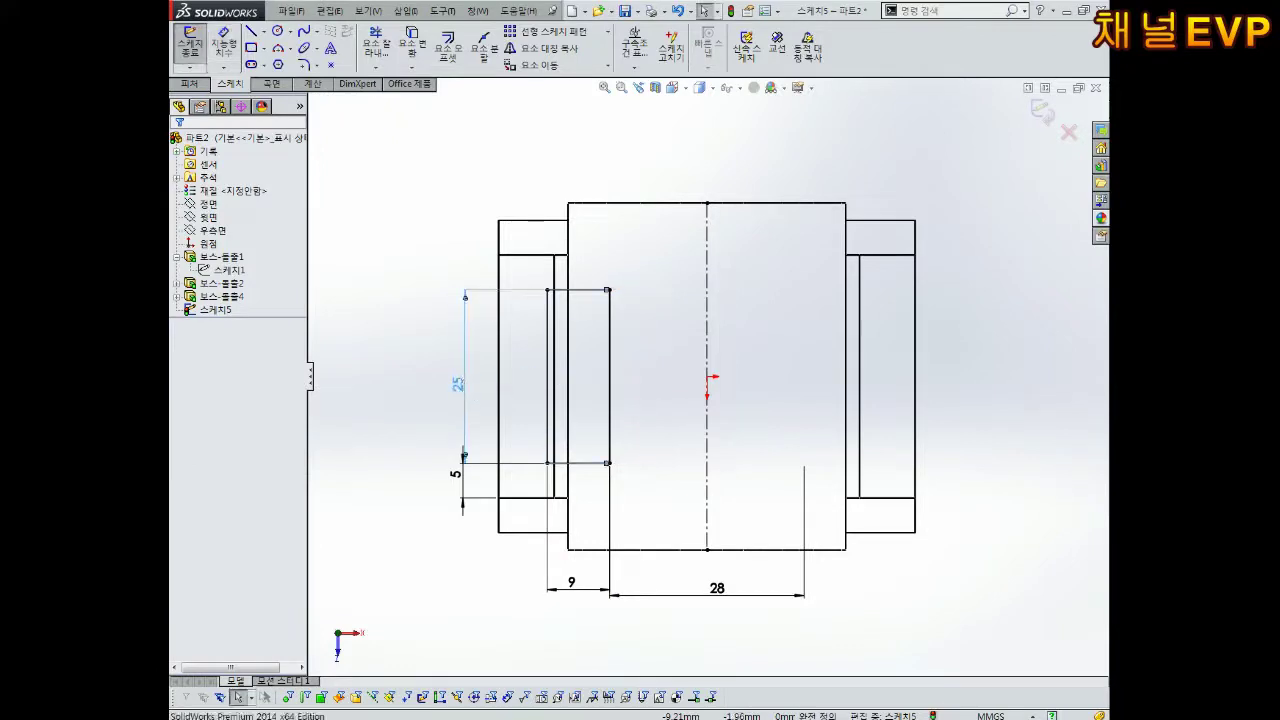
click(456, 400)
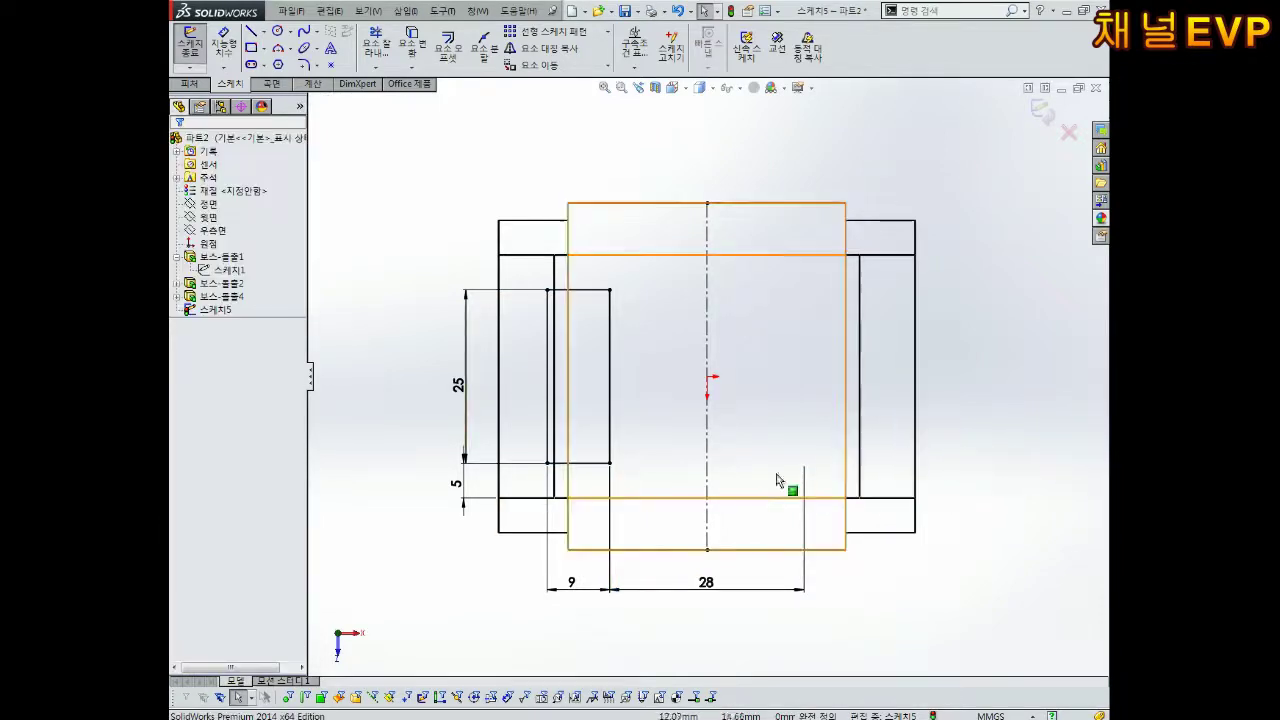
Step: Mirror the rectangle's four lines across the vertical centerline with Mirror Entities
click(556, 57)
drag(664, 245, 520, 512)
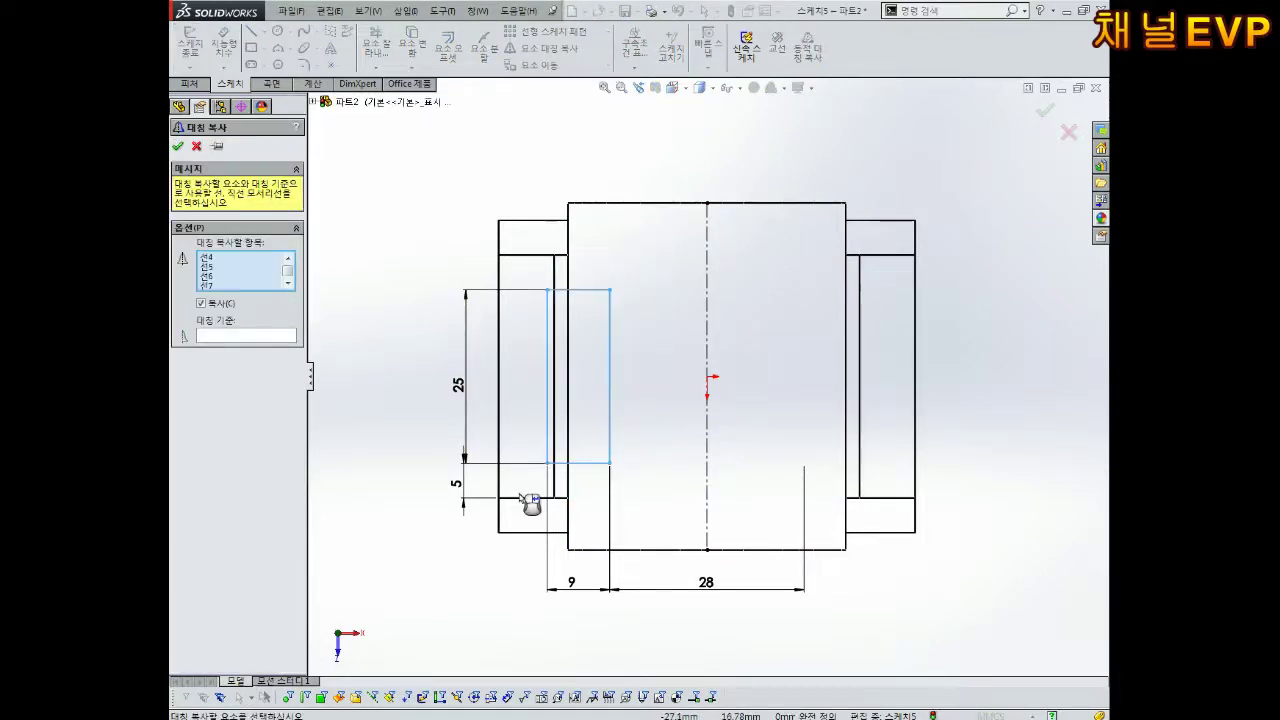
click(248, 337)
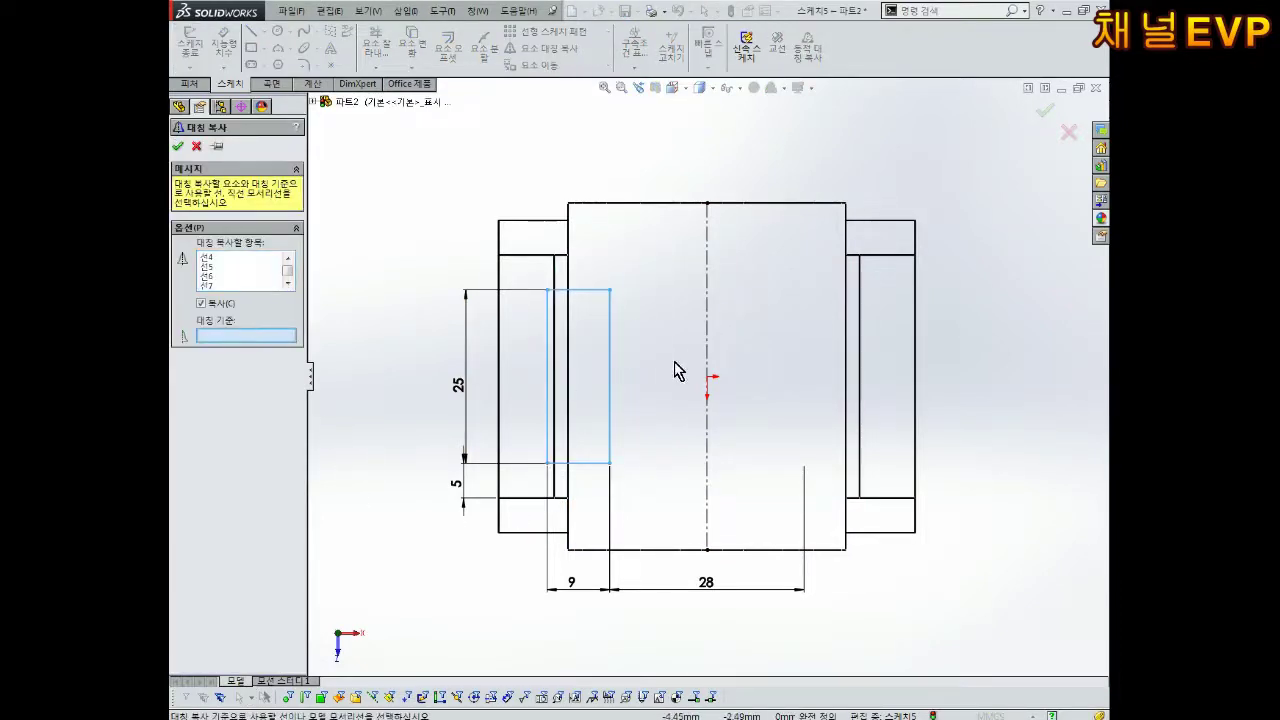
click(706, 320)
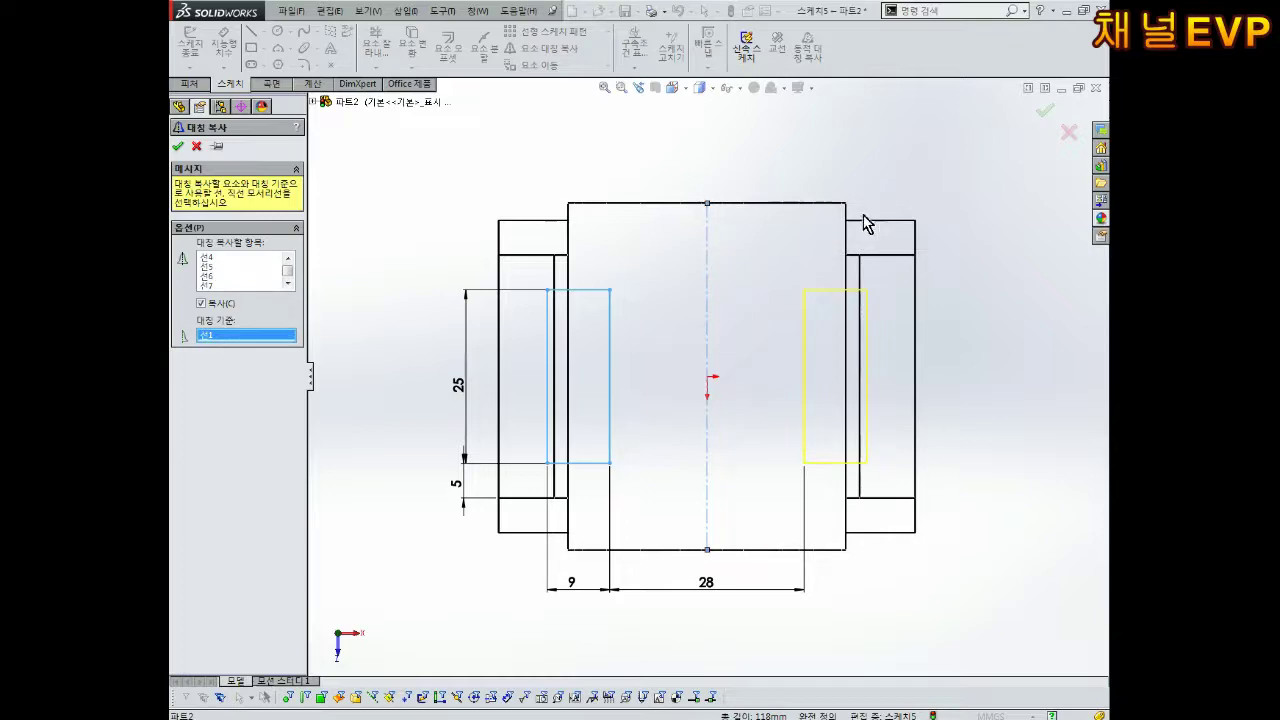
click(182, 147)
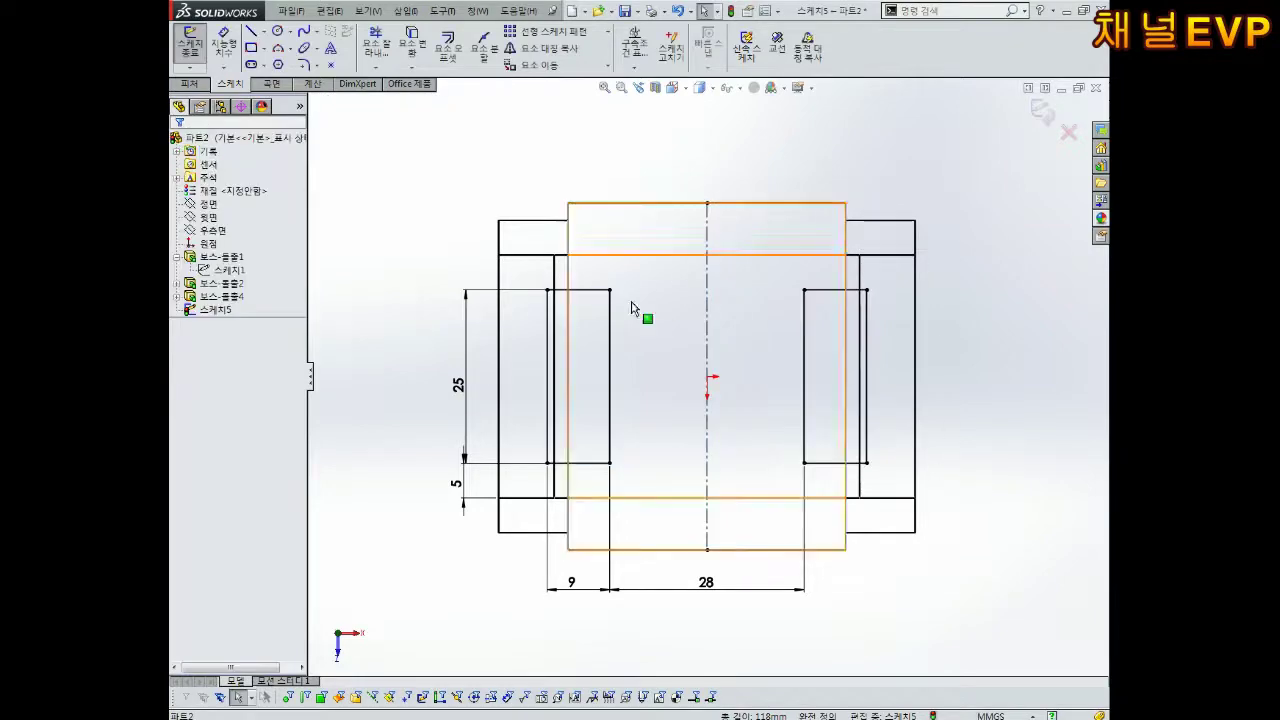
Step: Switch the display to Shaded With Edges and orbit to check the two rectangles
mouse_move(1074, 543)
middle_down()
mouse_move(933, 386)
mouse_move(920, 257)
middle_up()
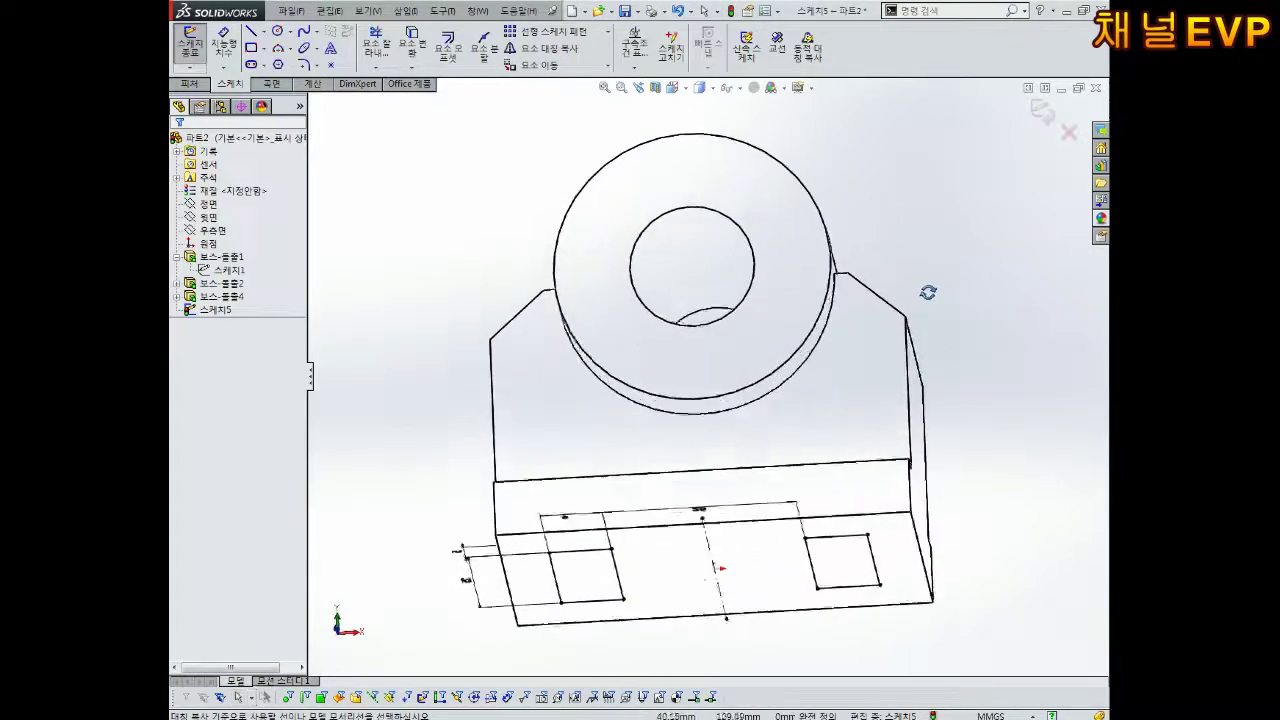
click(686, 88)
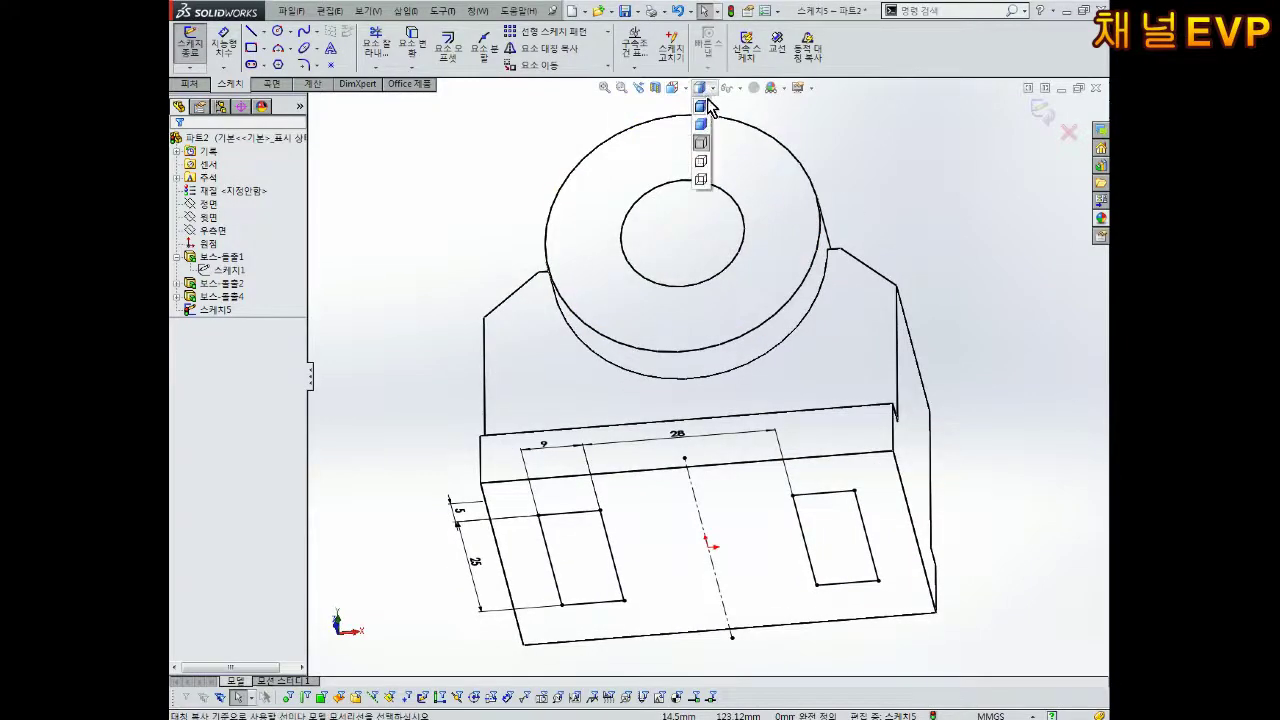
click(704, 105)
mouse_move(708, 120)
middle_down()
mouse_move(914, 369)
mouse_move(907, 288)
middle_up()
scroll(756, 410, down, 3)
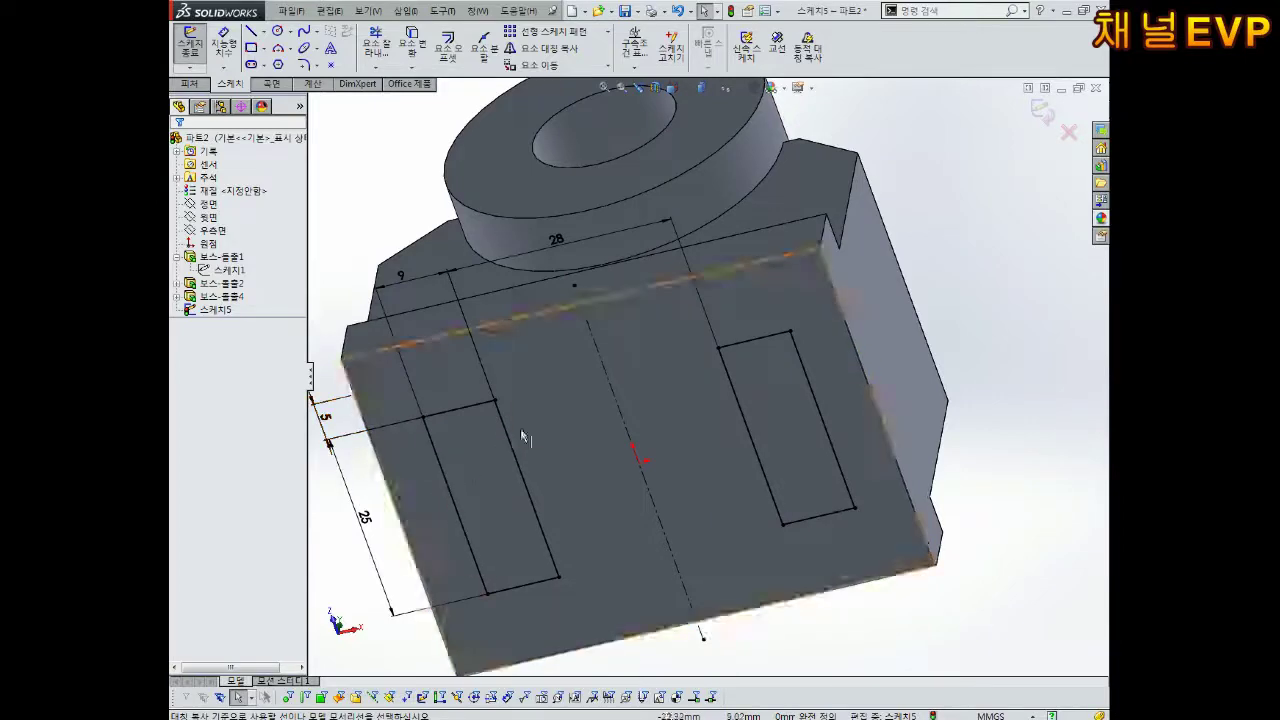
scroll(520, 430, up, 3)
mouse_move(520, 430)
middle_down()
mouse_move(686, 396)
mouse_move(678, 520)
mouse_move(690, 450)
mouse_move(720, 420)
middle_up()
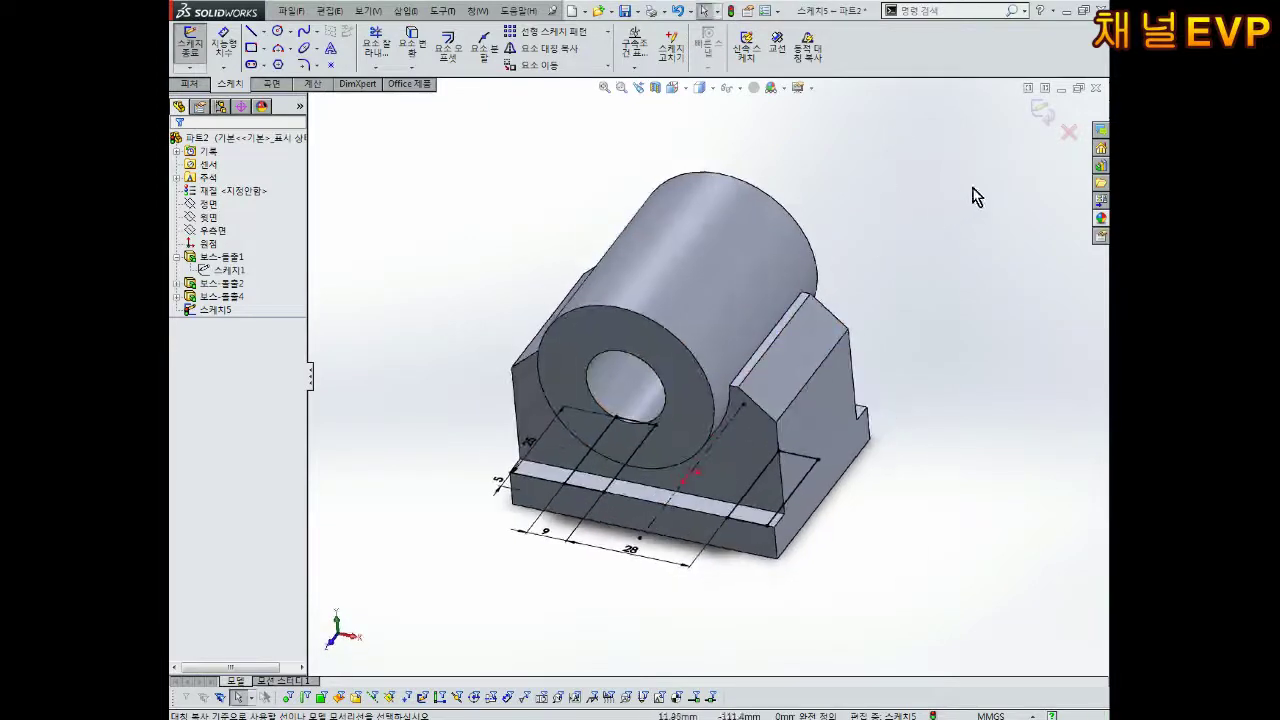
Step: Exit the sketch and extrude-cut both rectangles Through All, creating 컷-돌출1
click(1040, 112)
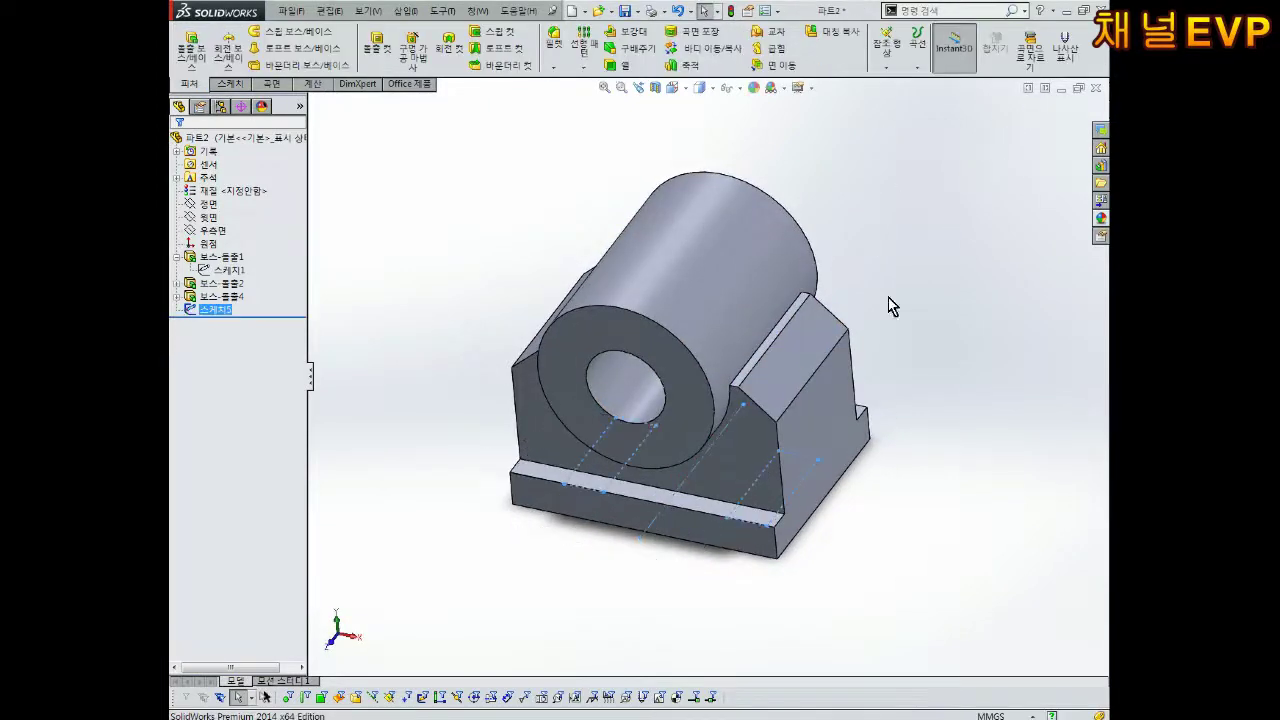
click(381, 46)
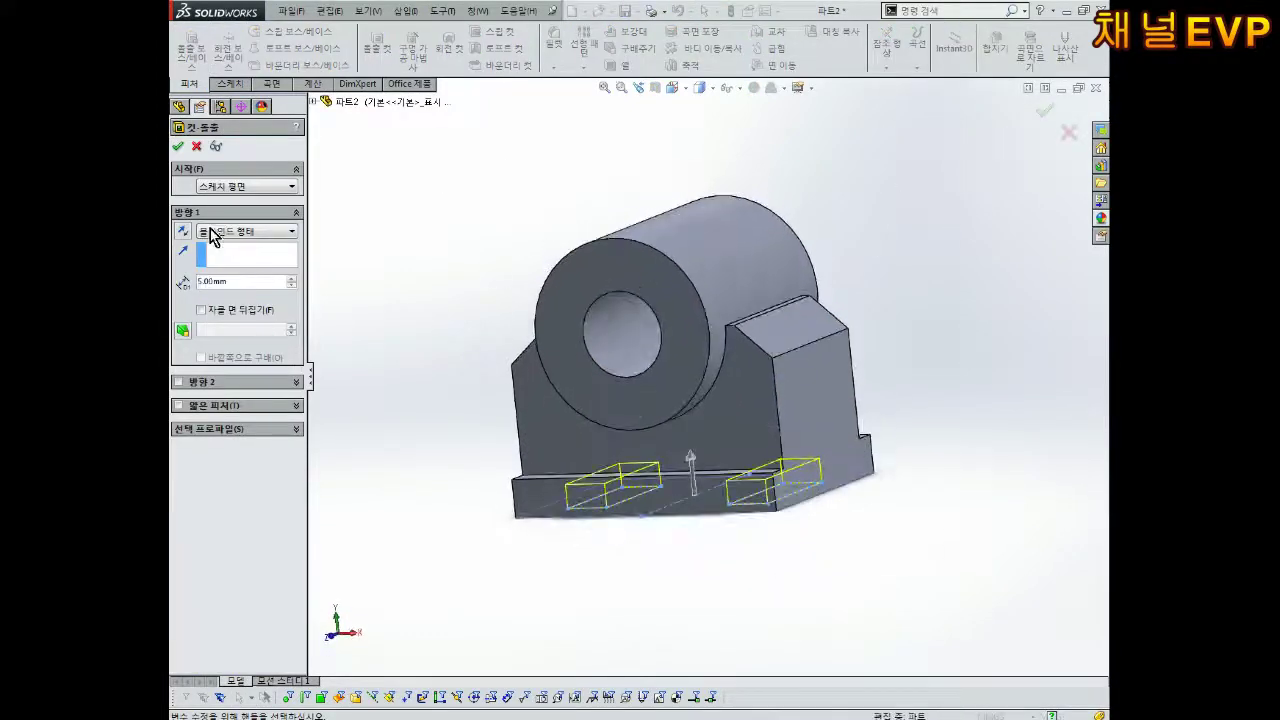
click(213, 236)
click(234, 252)
mouse_move(343, 303)
middle_down()
mouse_move(700, 432)
mouse_move(690, 512)
middle_up()
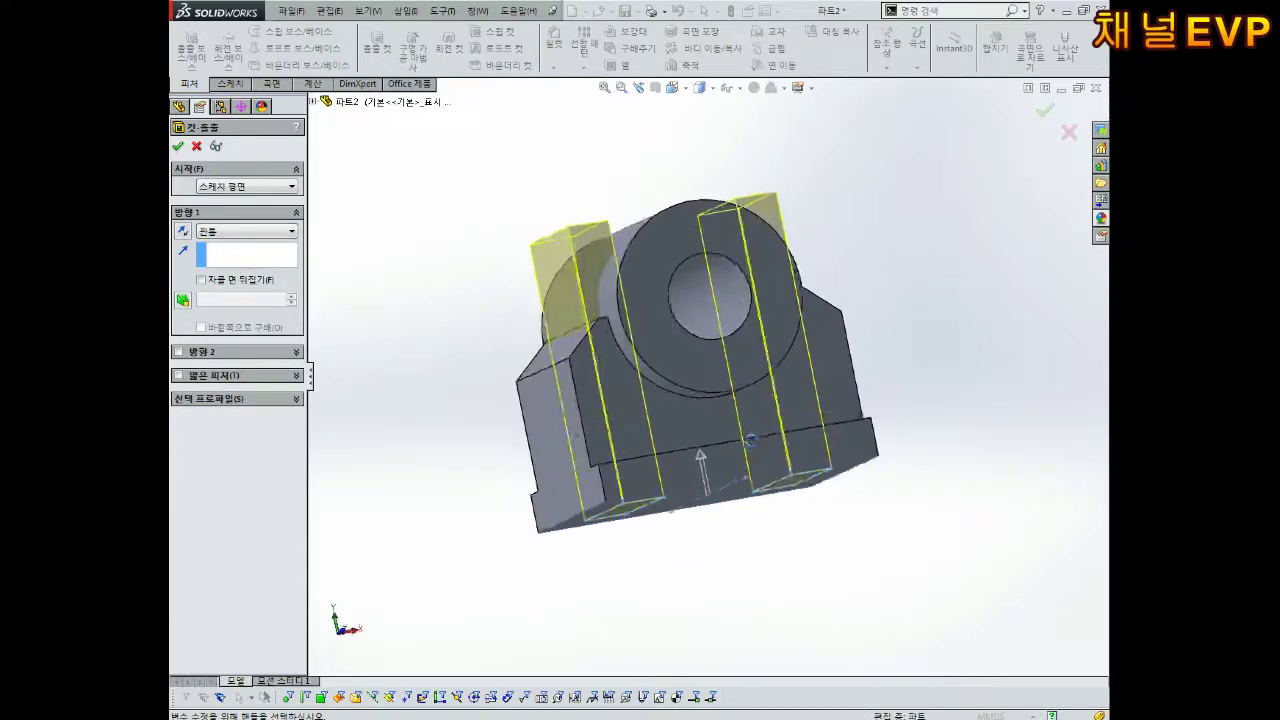
click(179, 150)
mouse_move(771, 591)
middle_down()
mouse_move(829, 672)
mouse_move(777, 523)
mouse_move(806, 563)
mouse_move(638, 425)
mouse_move(500, 500)
mouse_move(891, 286)
mouse_move(914, 191)
mouse_move(675, 355)
mouse_move(785, 383)
mouse_move(714, 380)
mouse_move(745, 314)
middle_up()
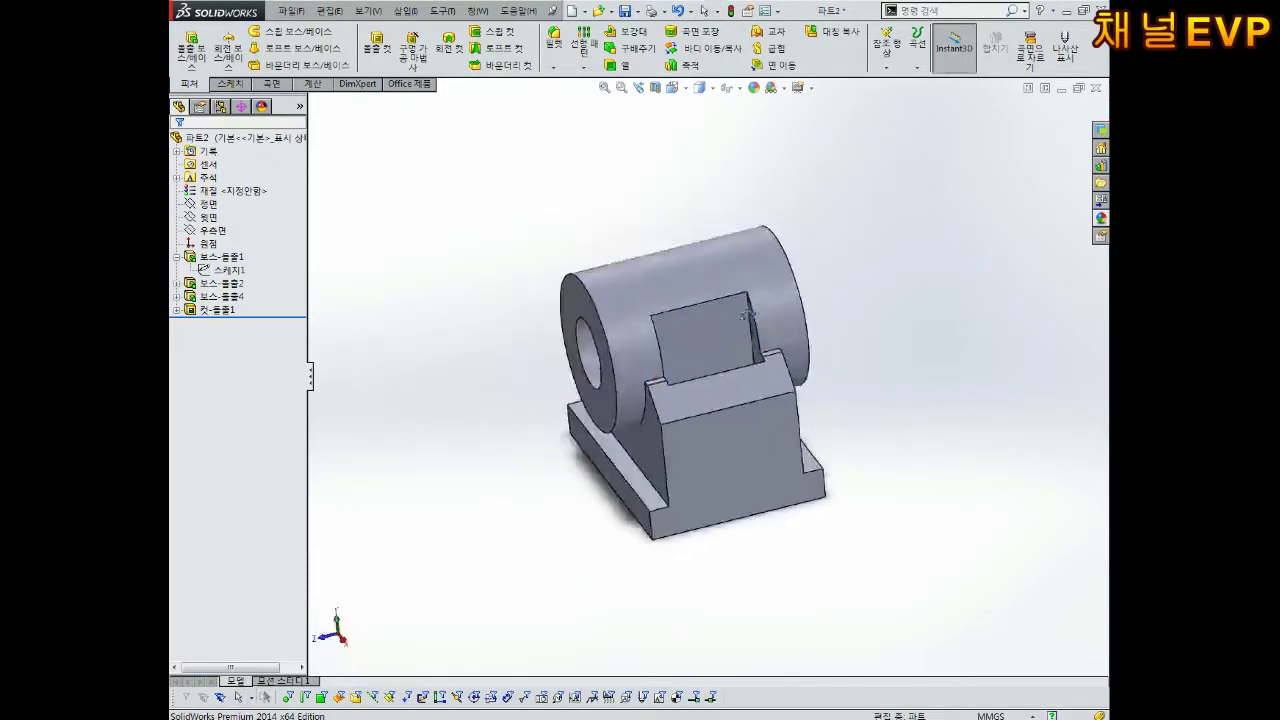
Step: Give the whole part a light blue appearance (RGB 183/186/255)
right_click(236, 140)
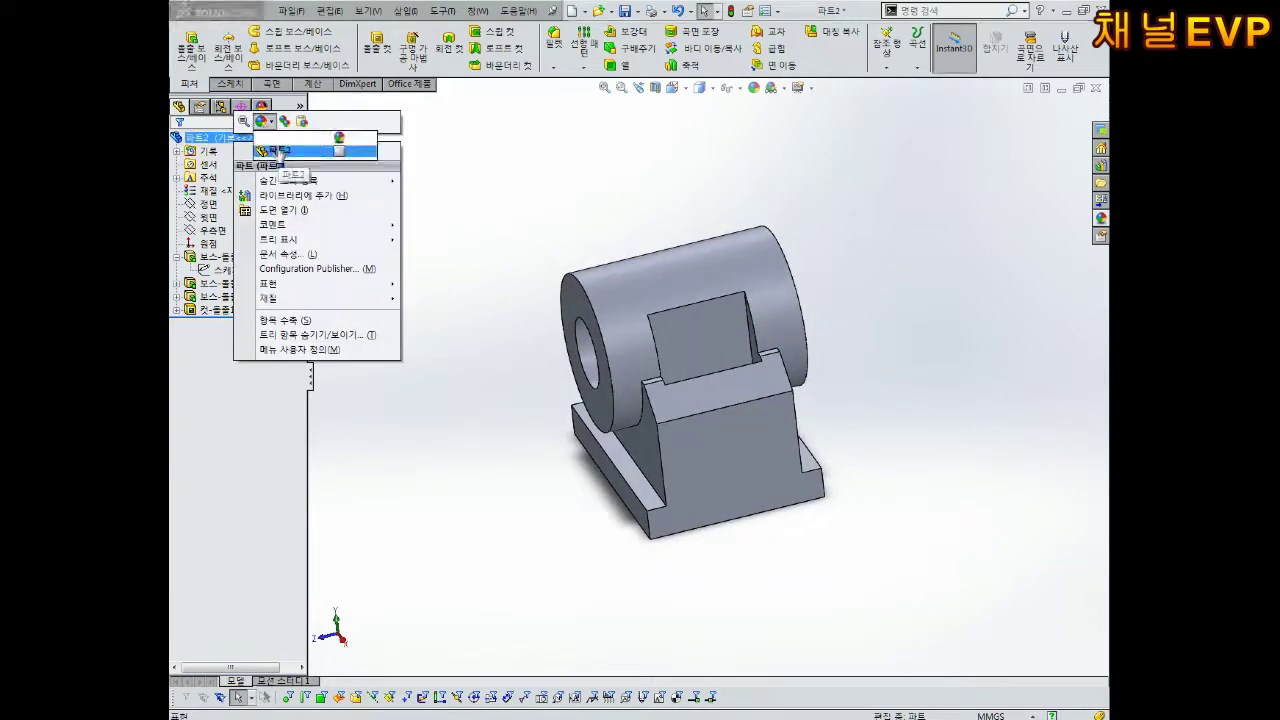
click(280, 151)
click(258, 494)
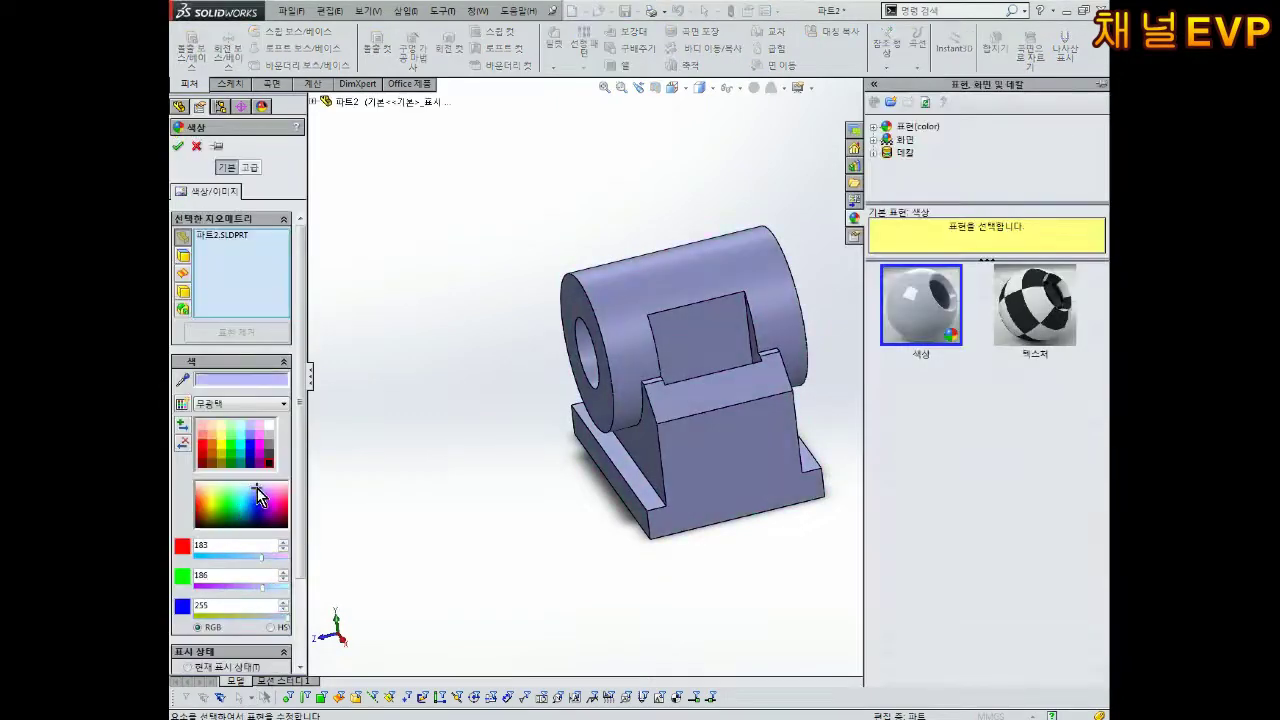
click(178, 146)
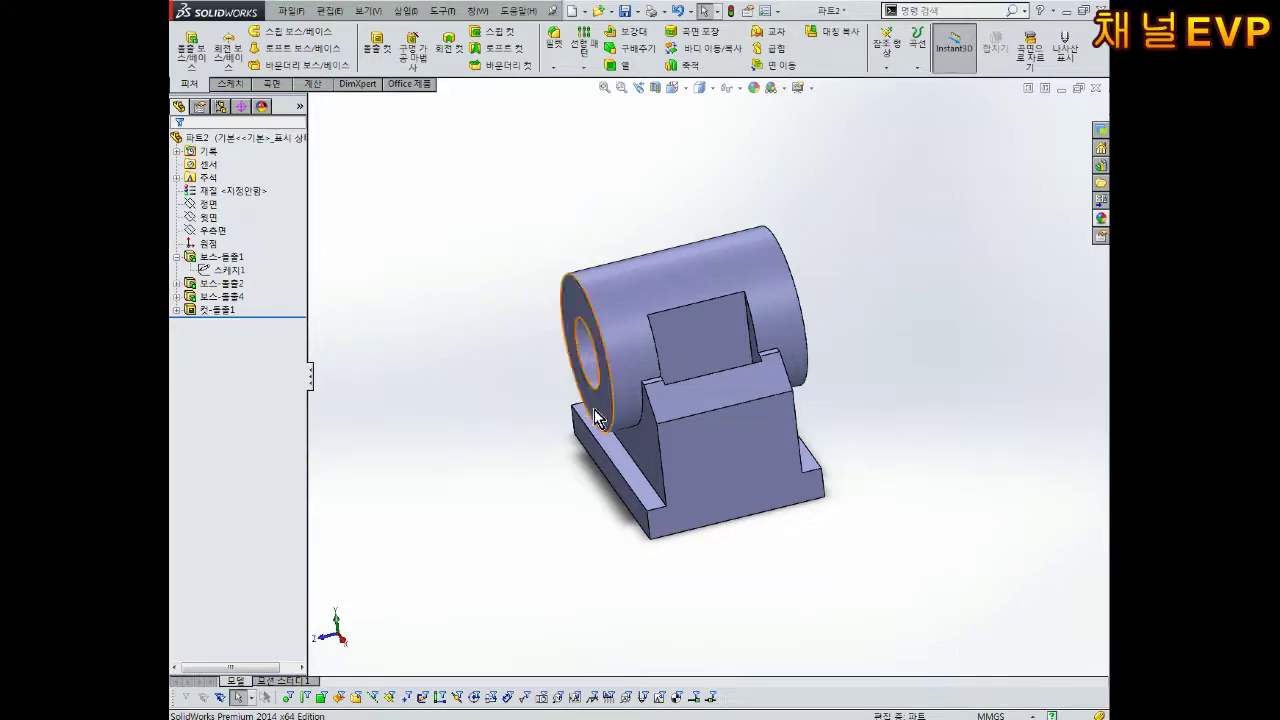
Step: Save the part under the file name 10 in the 3D모델링 folder
key(ctrl+s)
text(10)
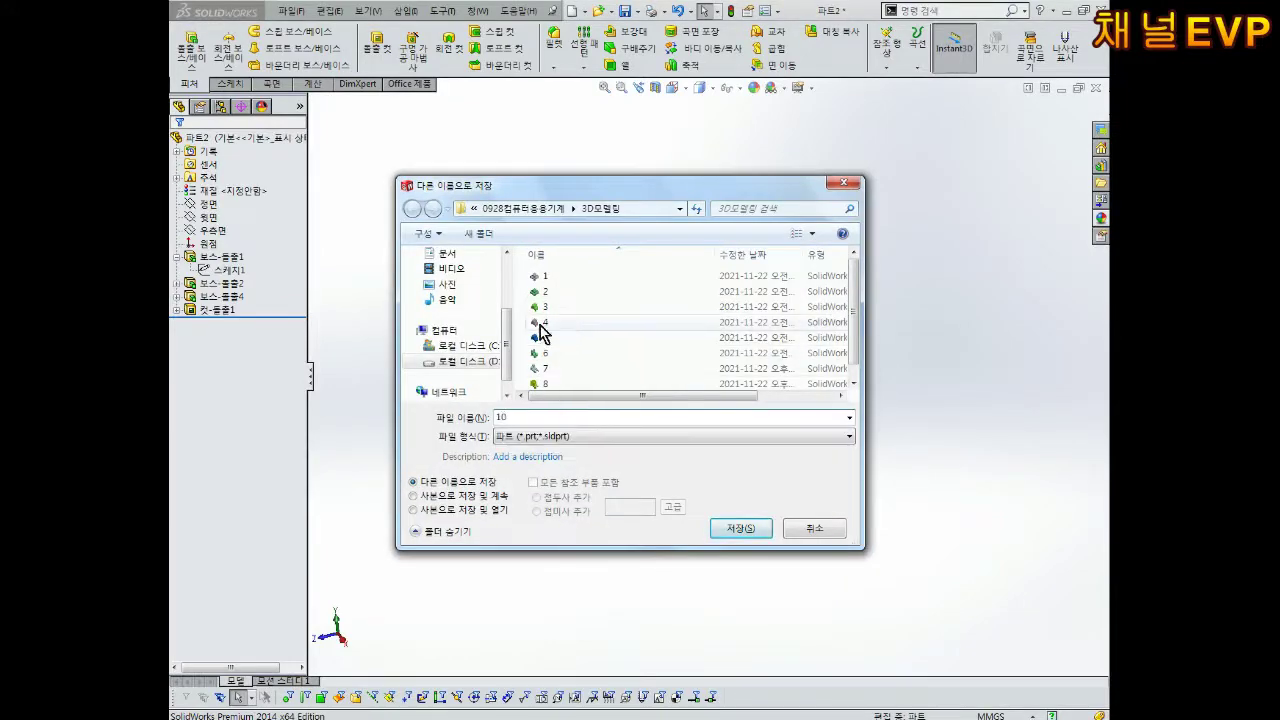
scroll(543, 330, down, 1)
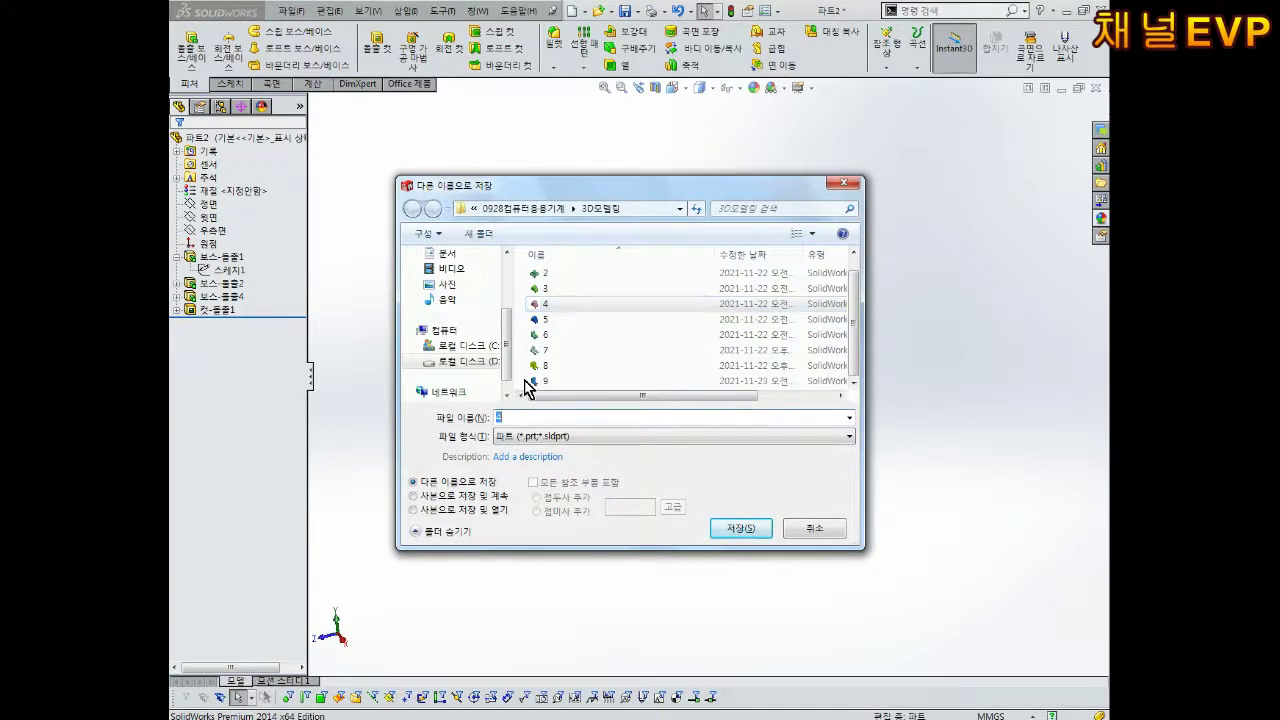
key(Return)
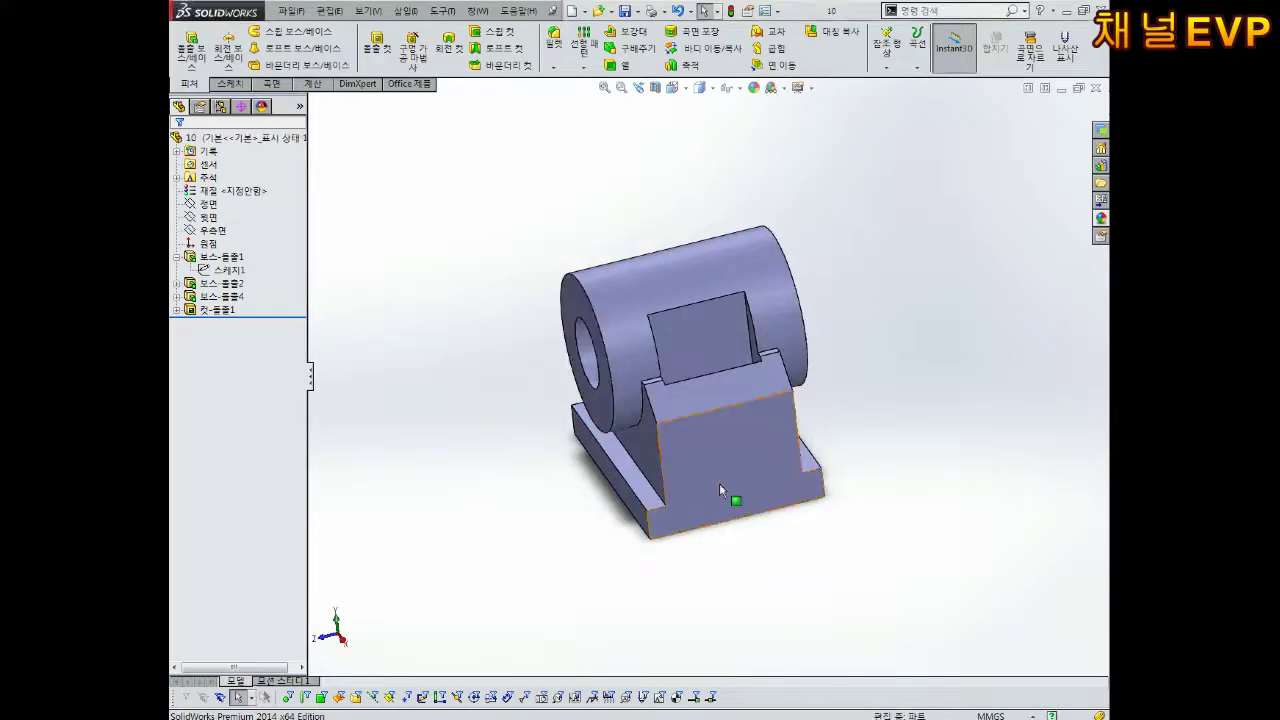
mouse_move(719, 483)
middle_down()
mouse_move(740, 406)
mouse_move(731, 363)
mouse_move(783, 367)
mouse_move(706, 395)
mouse_move(737, 523)
mouse_move(743, 371)
mouse_move(753, 456)
middle_up()
Step: Start a sketch on the support's front face and draw a line across the base
click(753, 456)
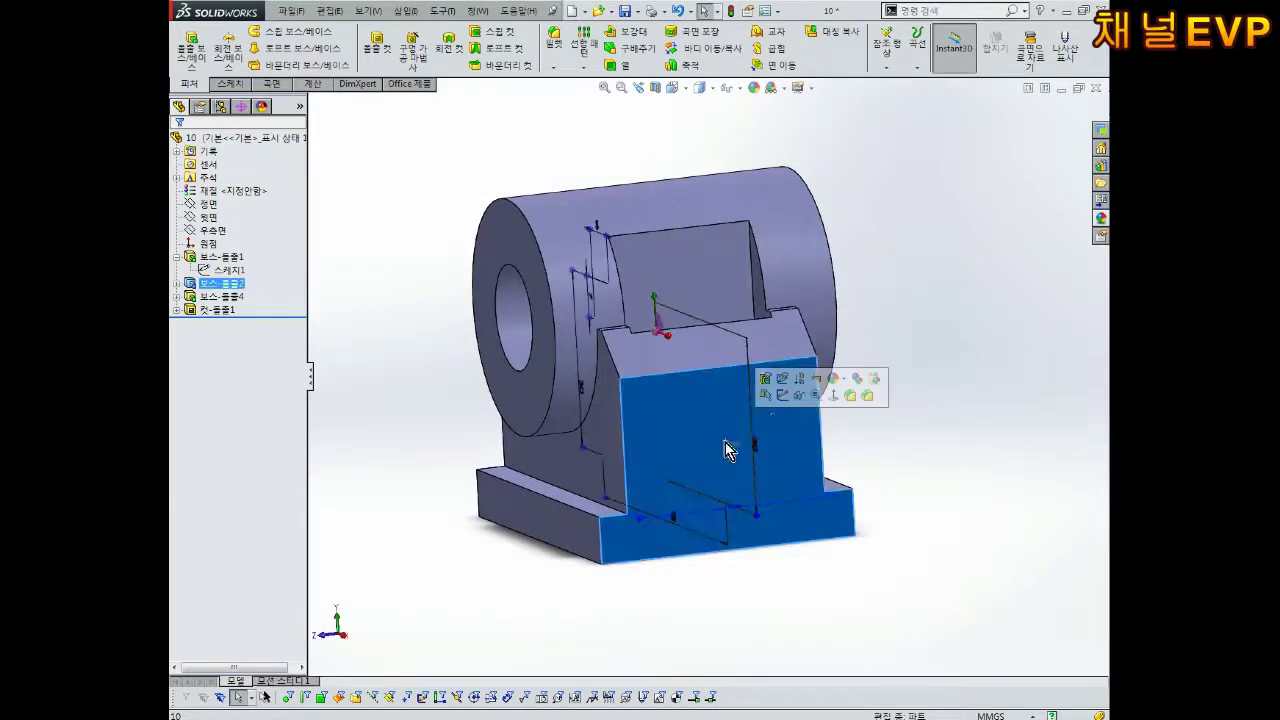
click(779, 399)
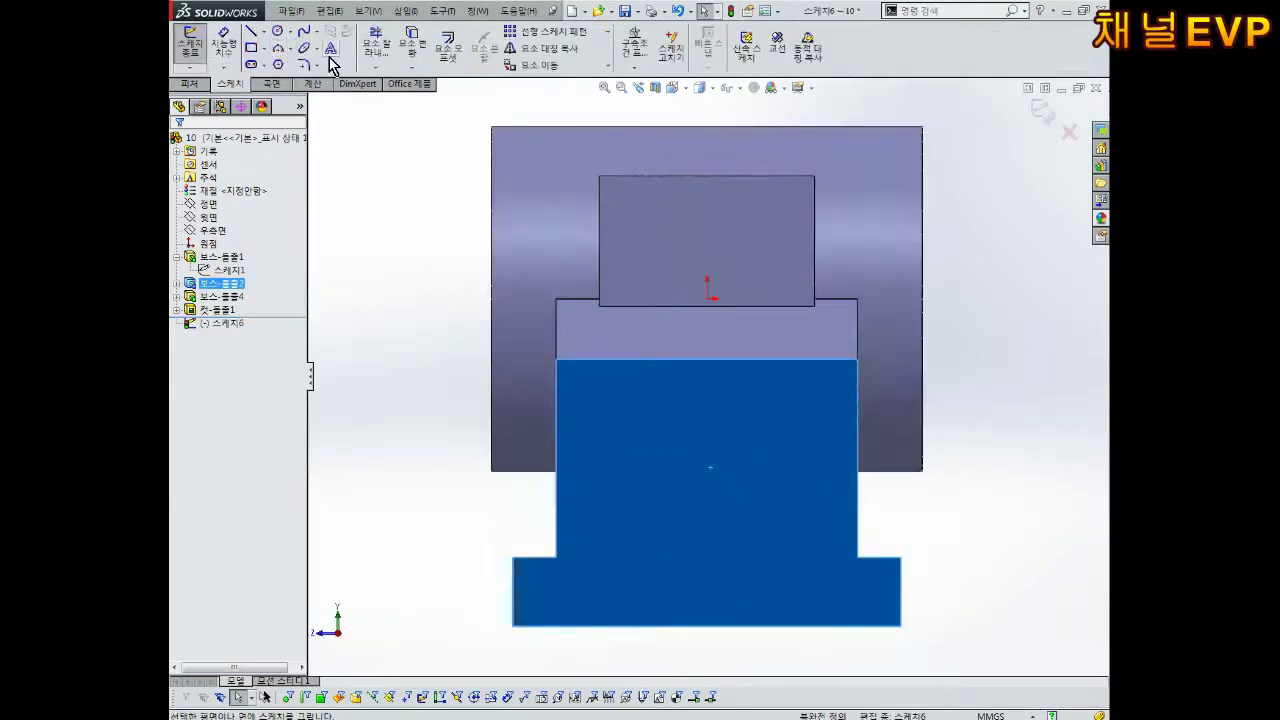
click(251, 31)
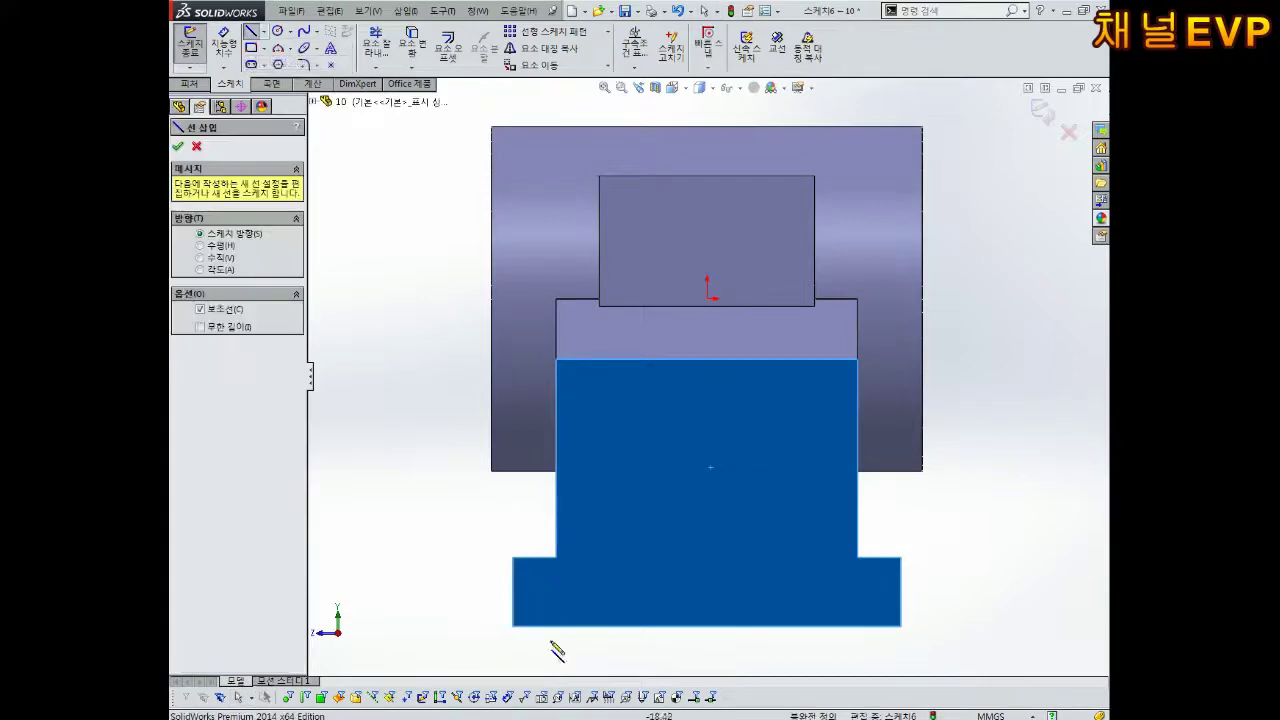
click(512, 596)
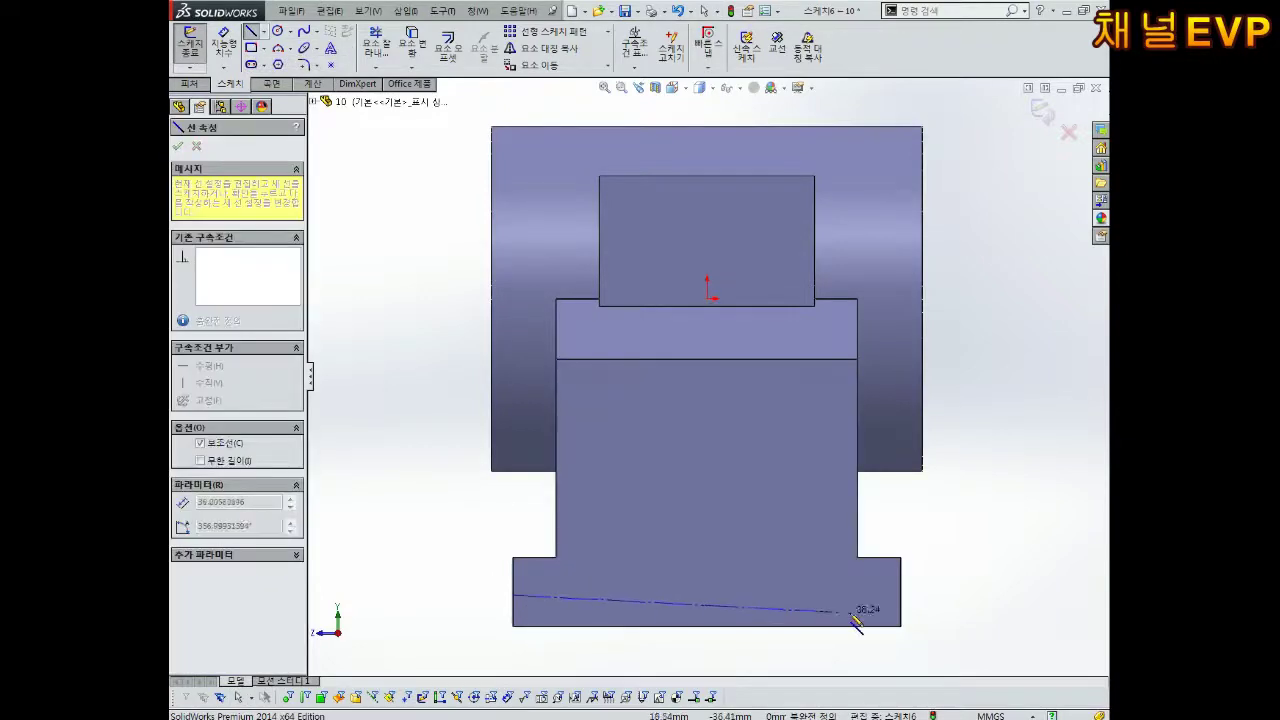
click(901, 596)
key(Escape)
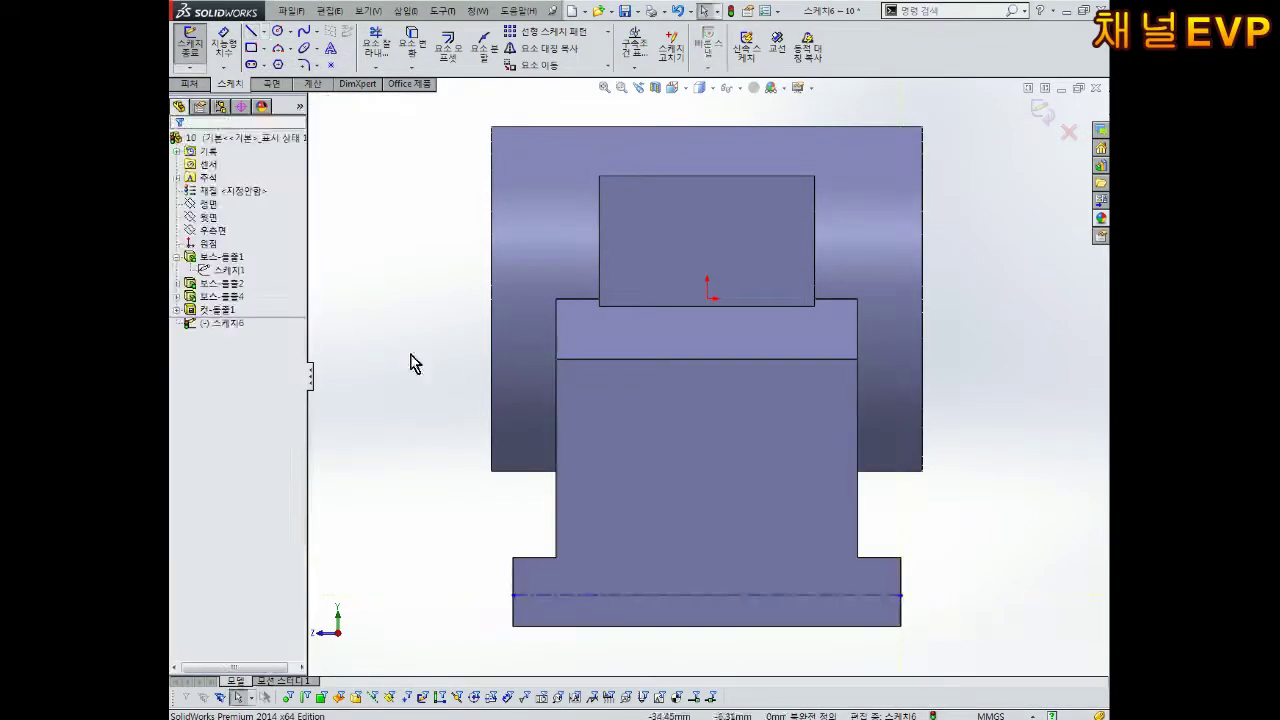
Step: Add sketch text 부품설계파트번호10번 following that line as its curve
click(332, 52)
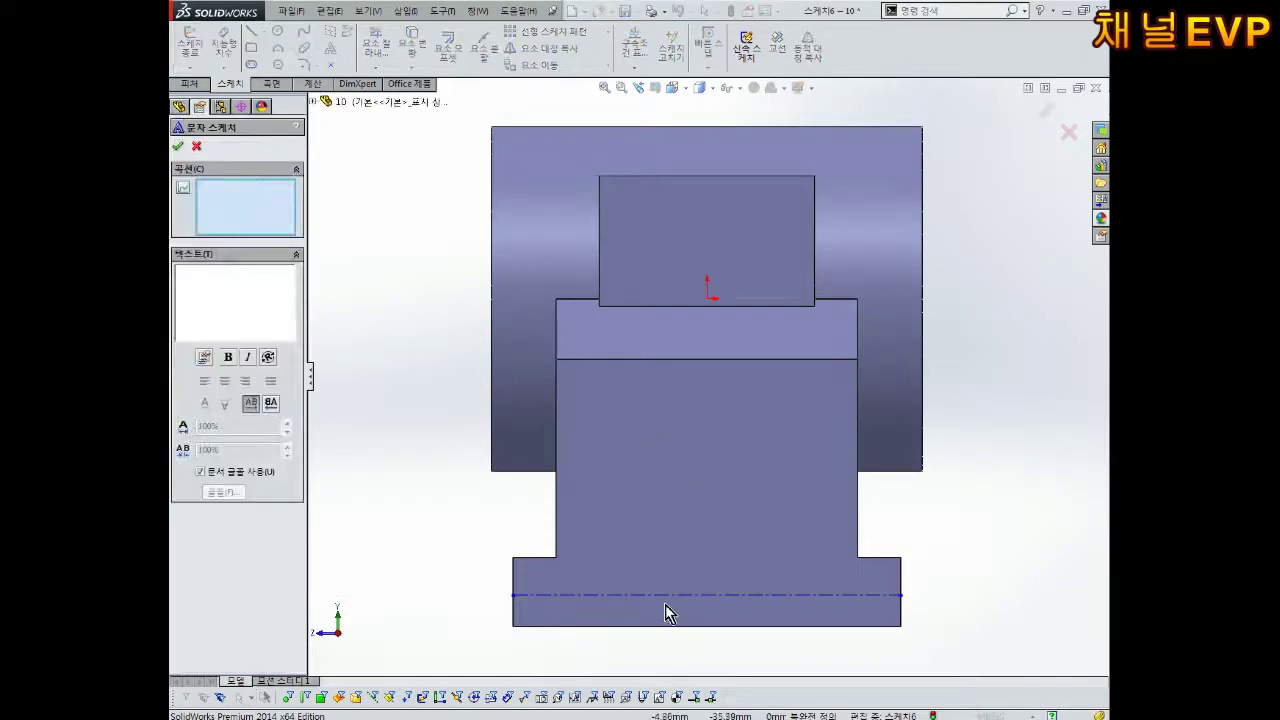
click(667, 597)
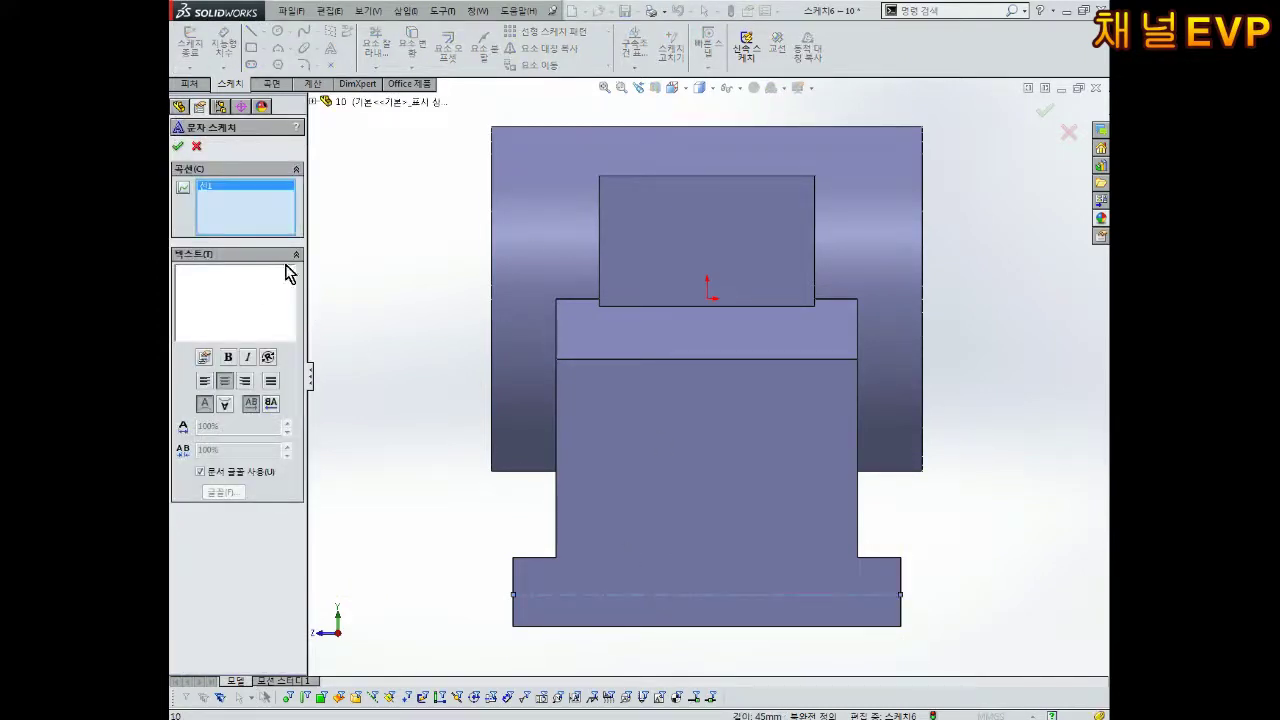
click(236, 278)
text(부품)
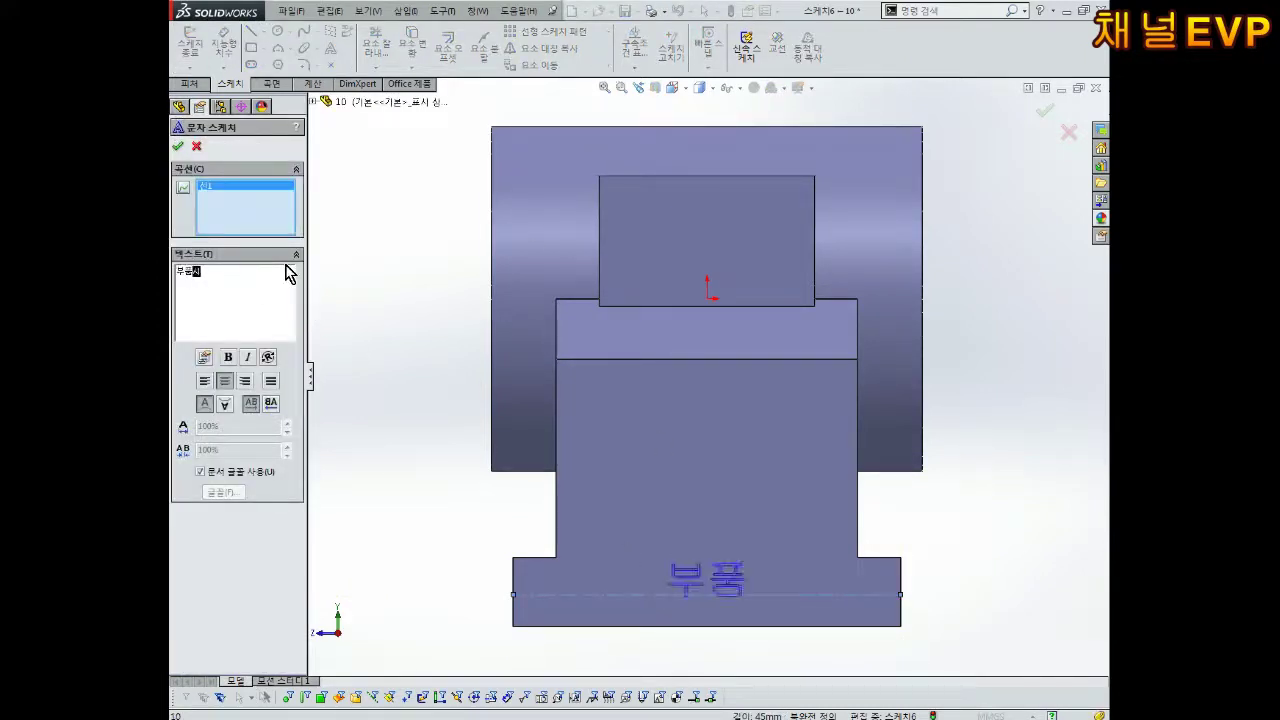
text(설계파)
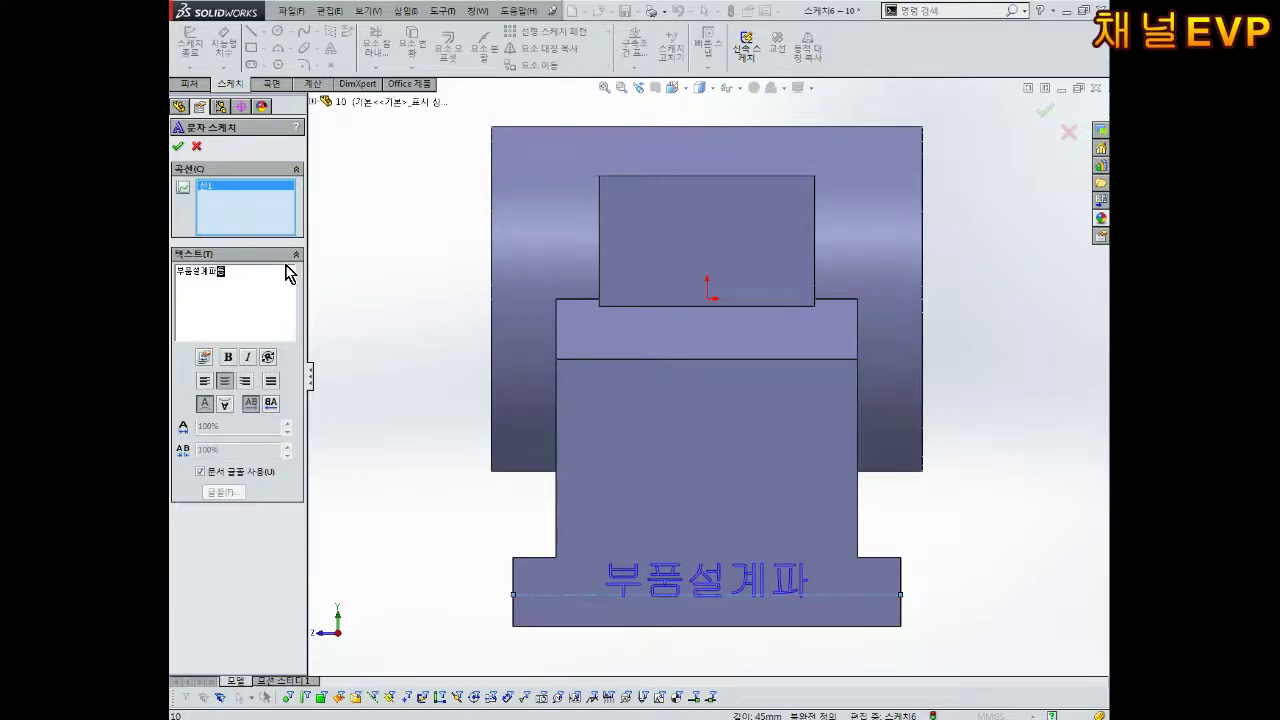
text(트번호10번)
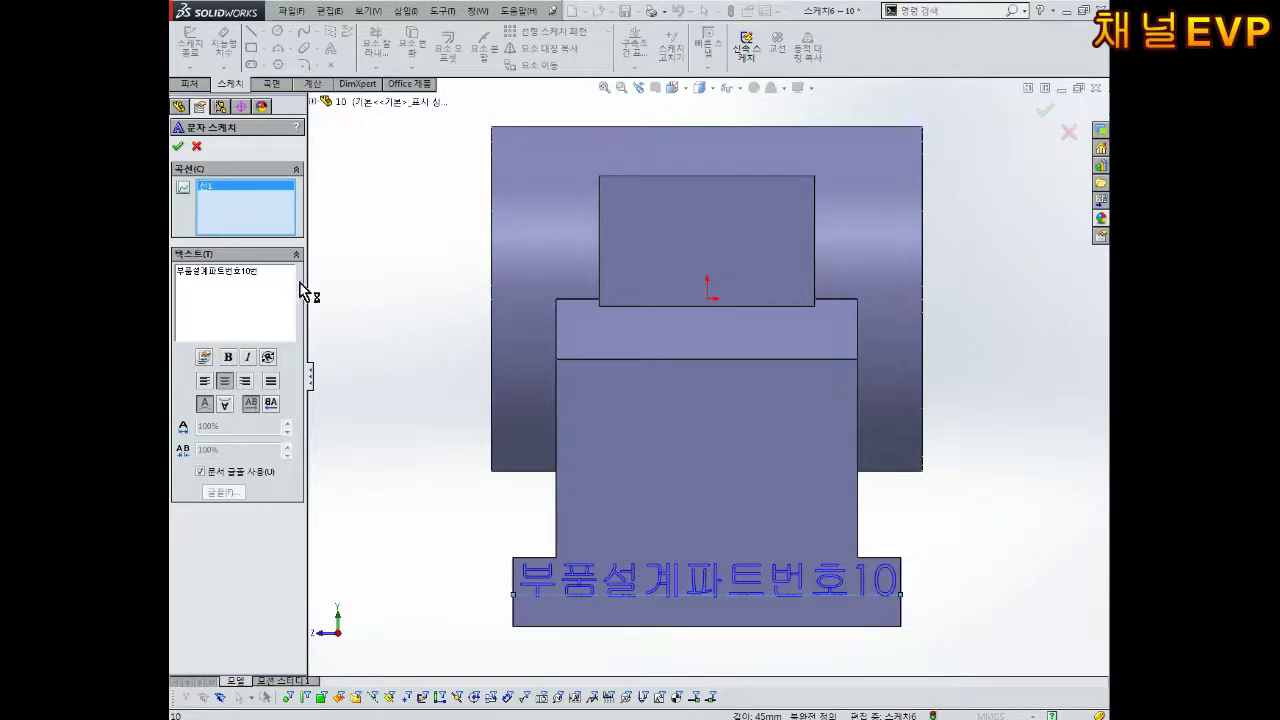
Step: Set the text font to 맑은 고딕 sized by point size instead of the document font
click(218, 474)
click(222, 492)
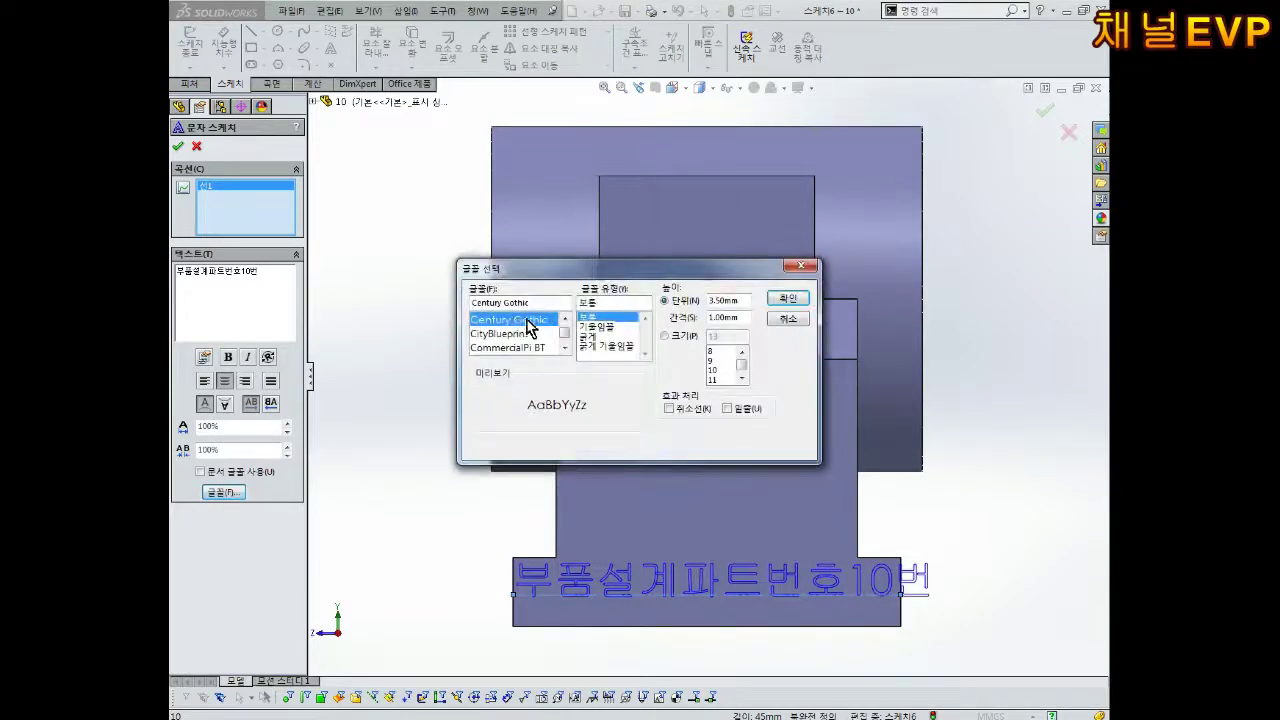
text(ak)
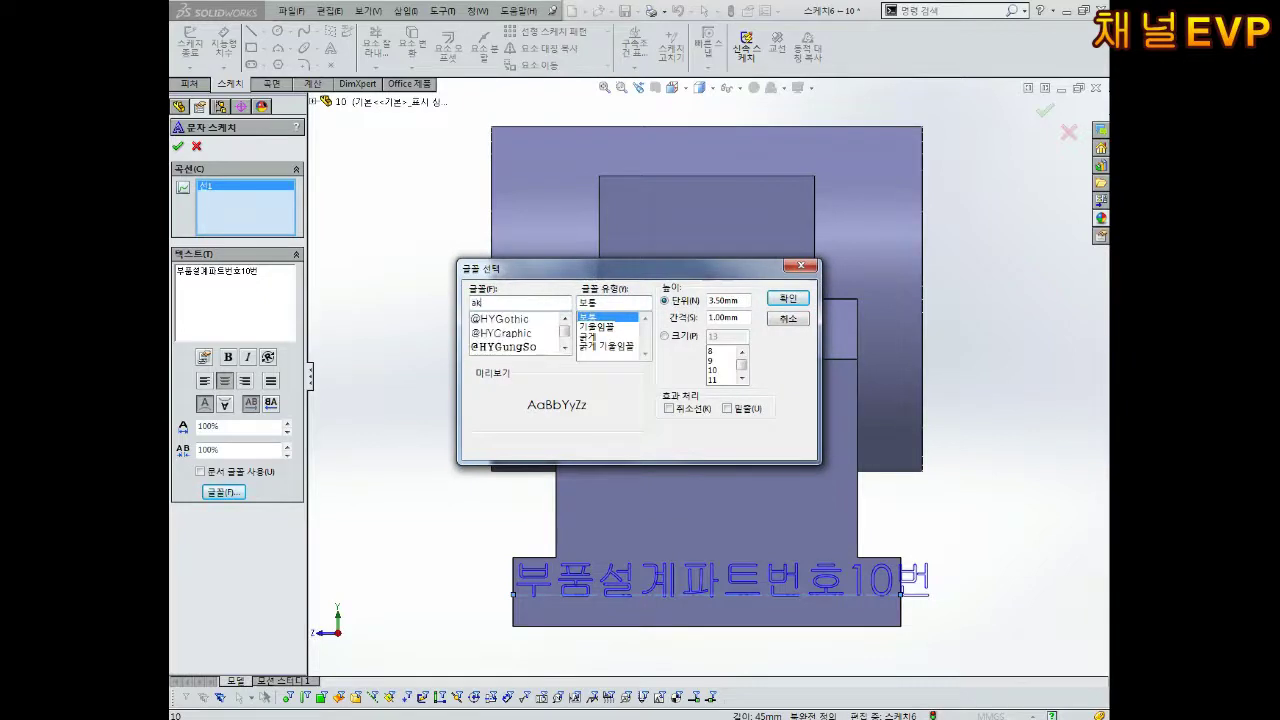
text(fr)
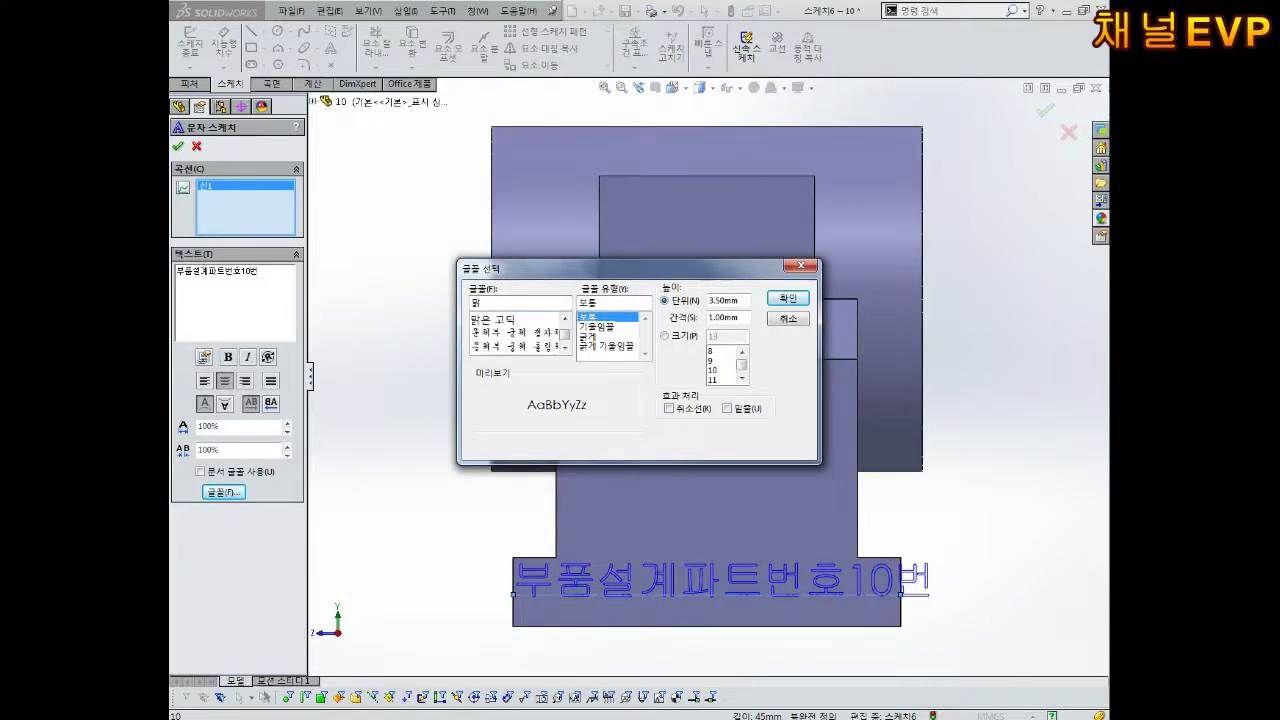
click(498, 320)
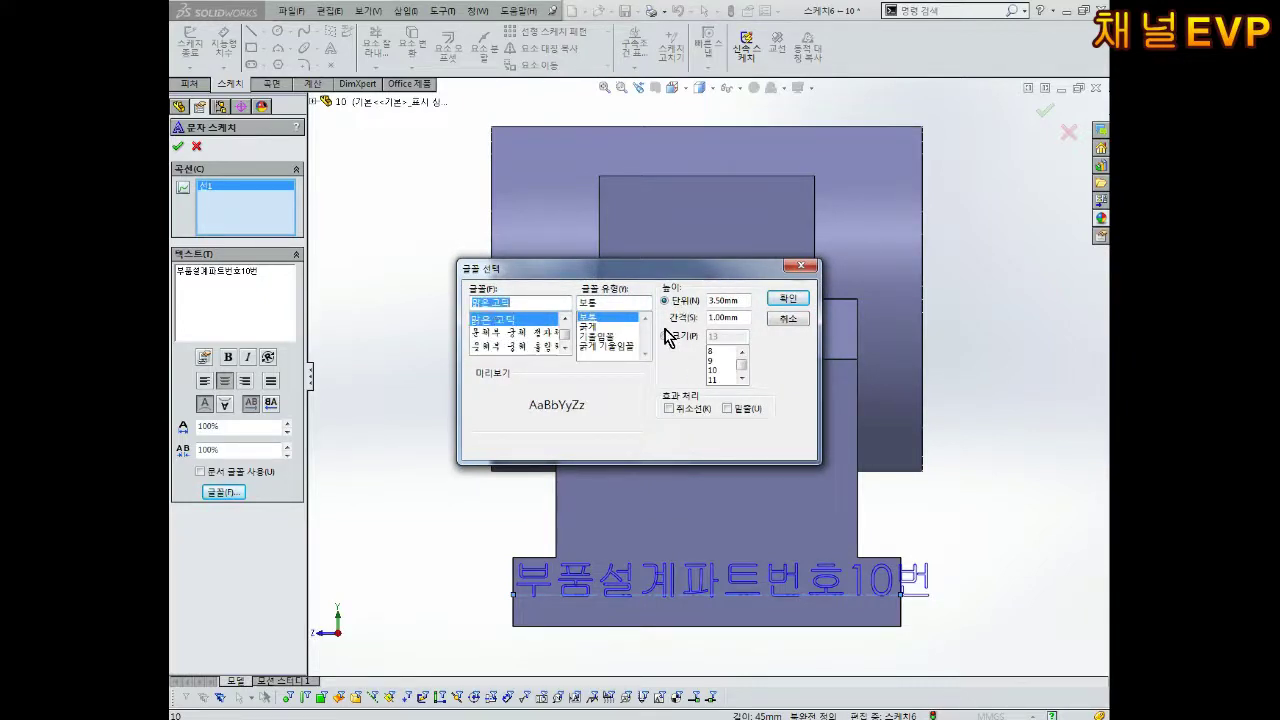
click(665, 336)
text(1)
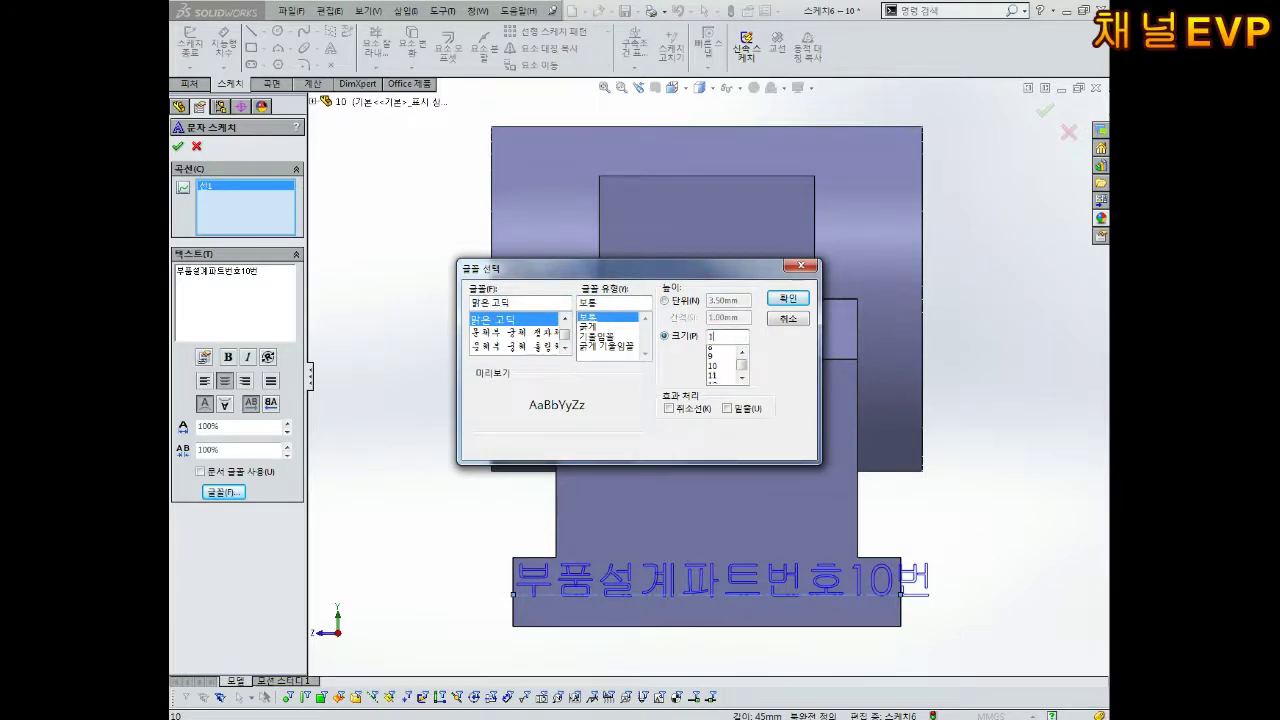
key(Return)
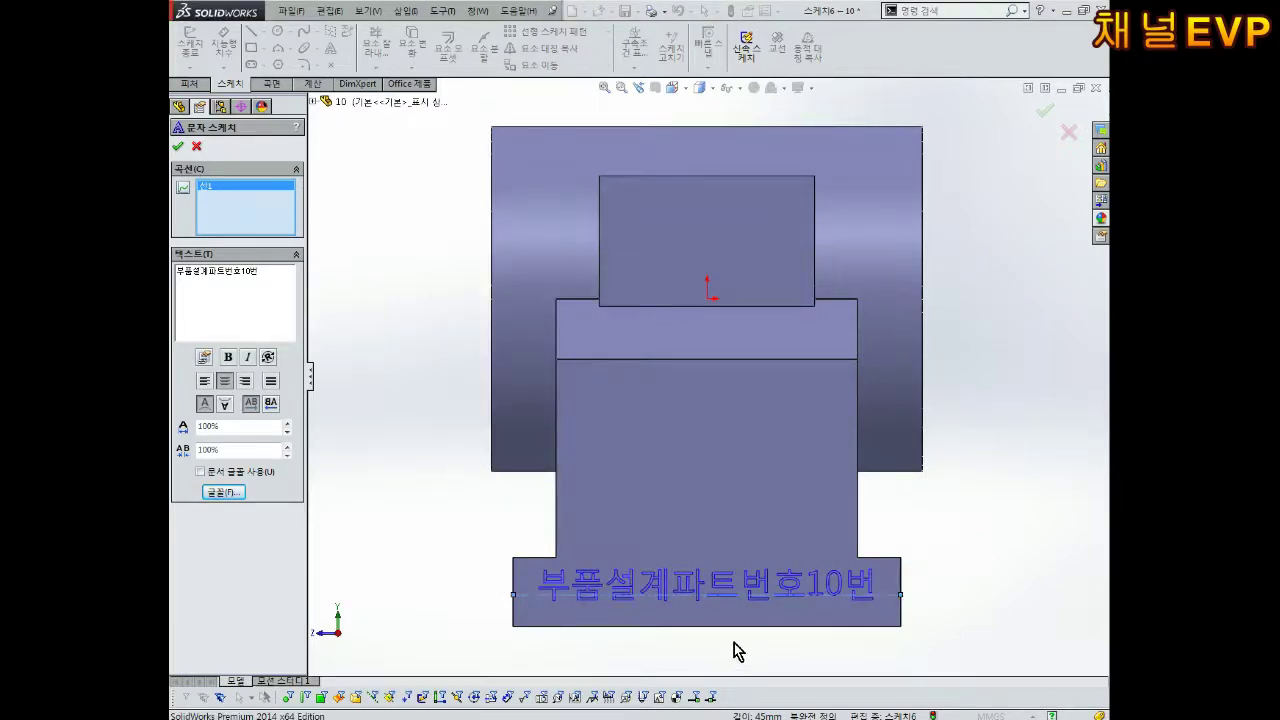
scroll(733, 651, down, 2)
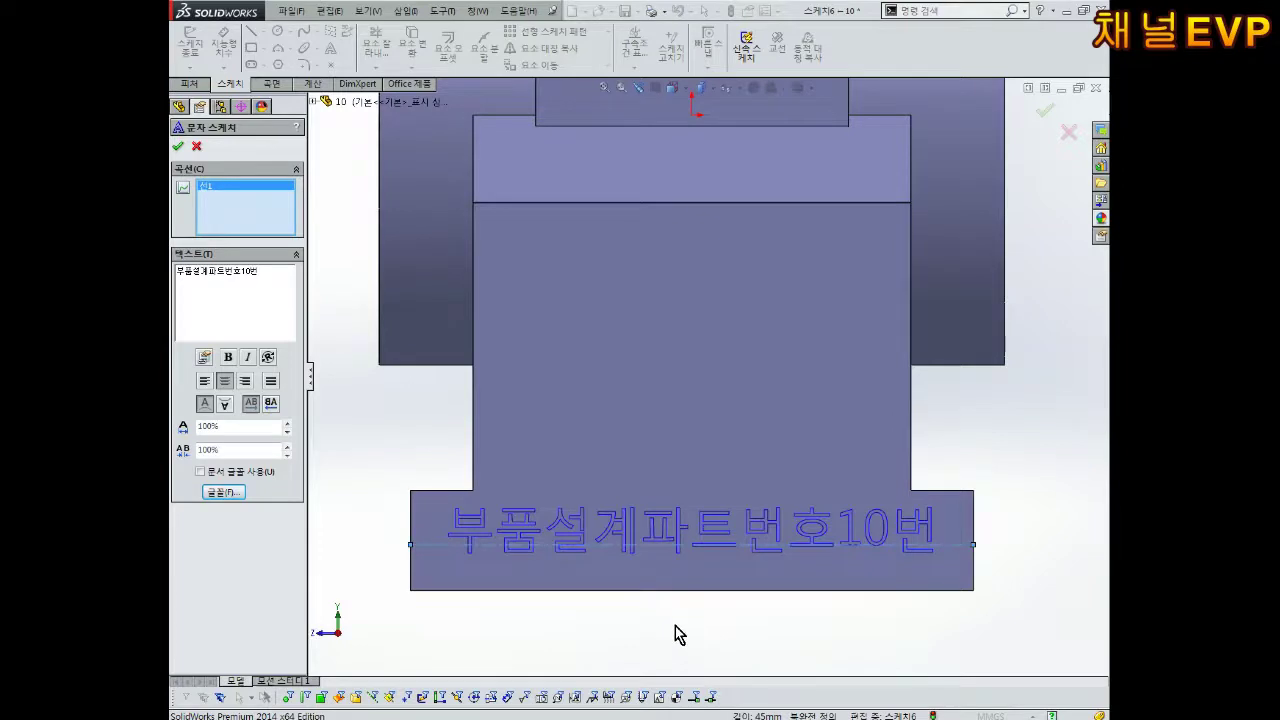
scroll(675, 630, down, 1)
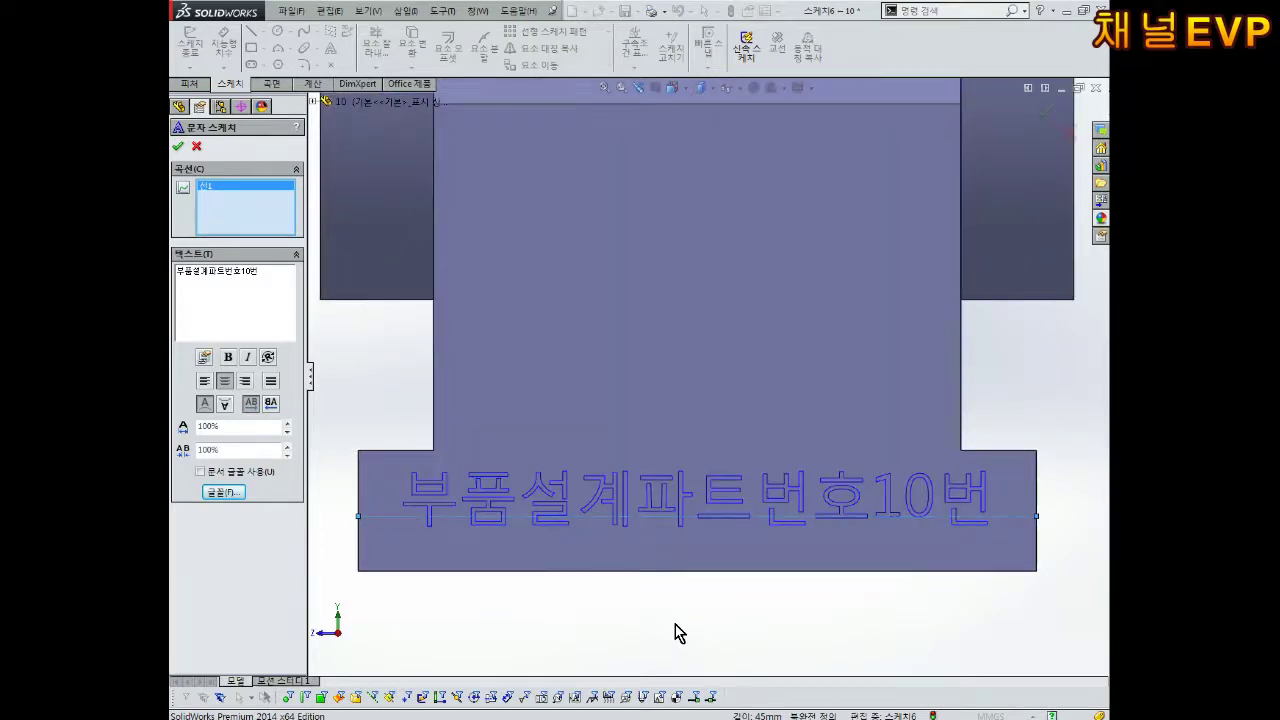
click(179, 148)
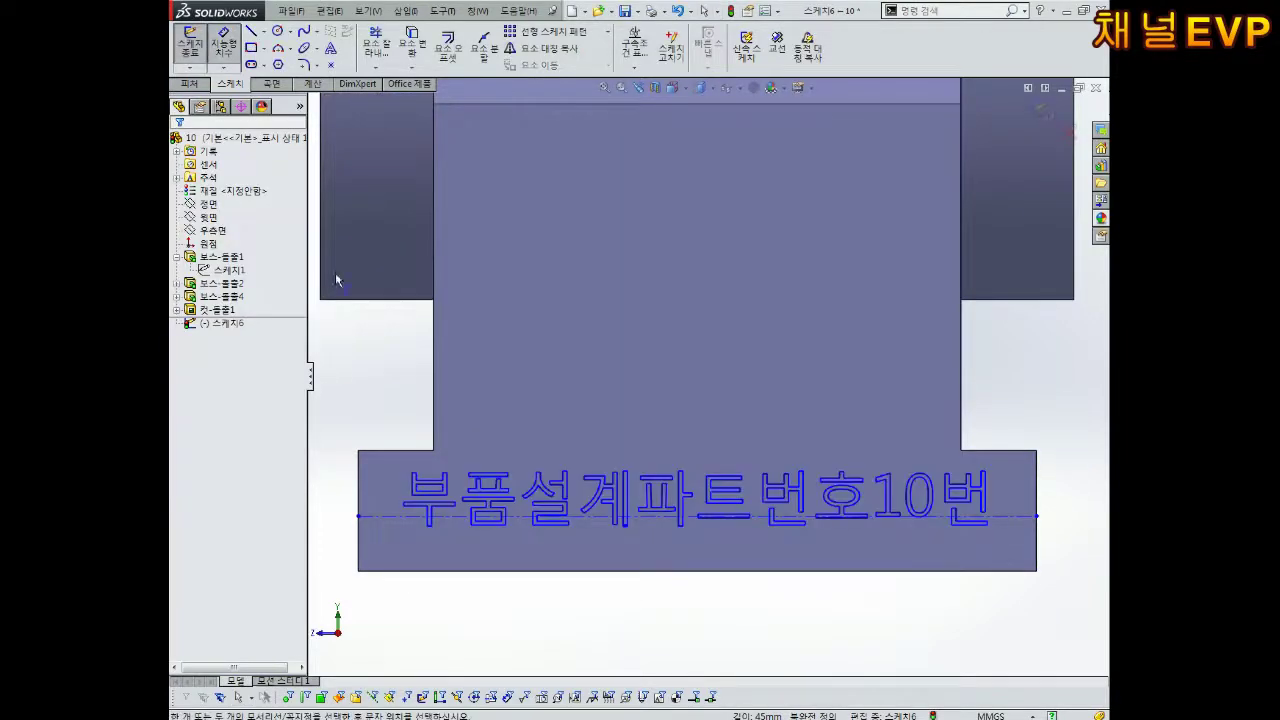
Step: Dimension the text baseline 3 mm above the base's bottom edge
click(397, 517)
click(403, 571)
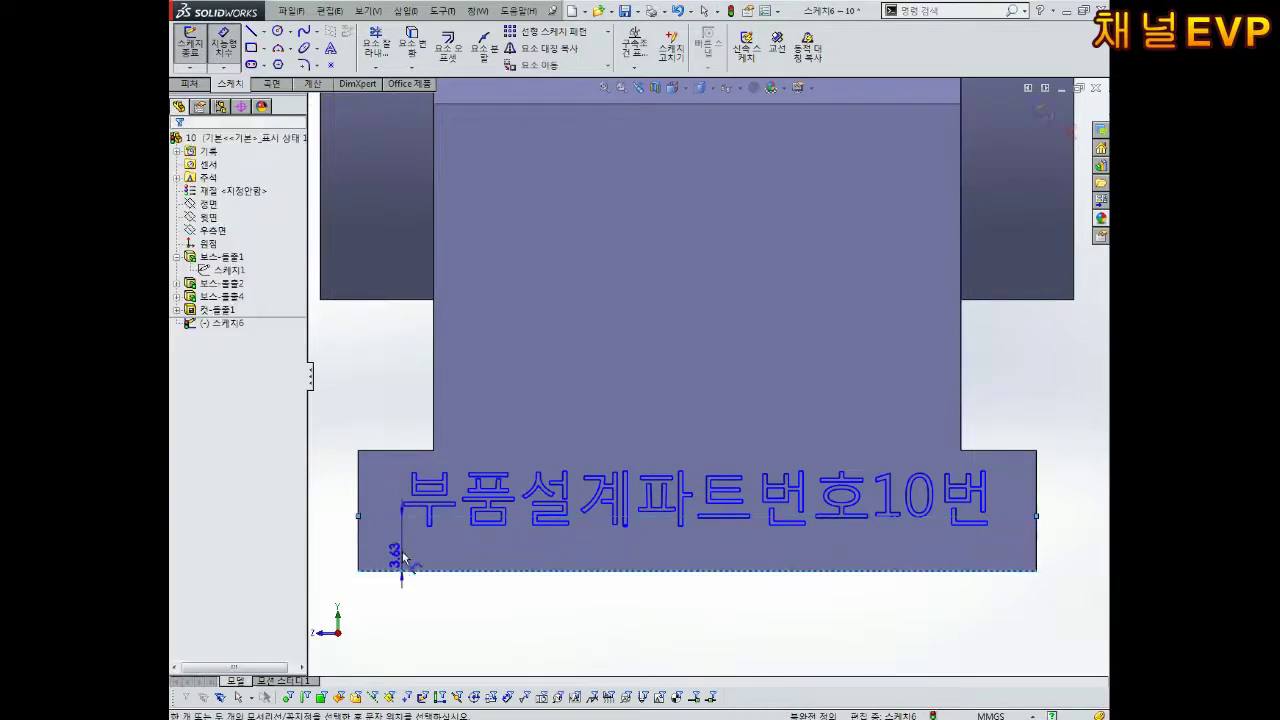
click(400, 558)
text(3.00mm)
key(Return)
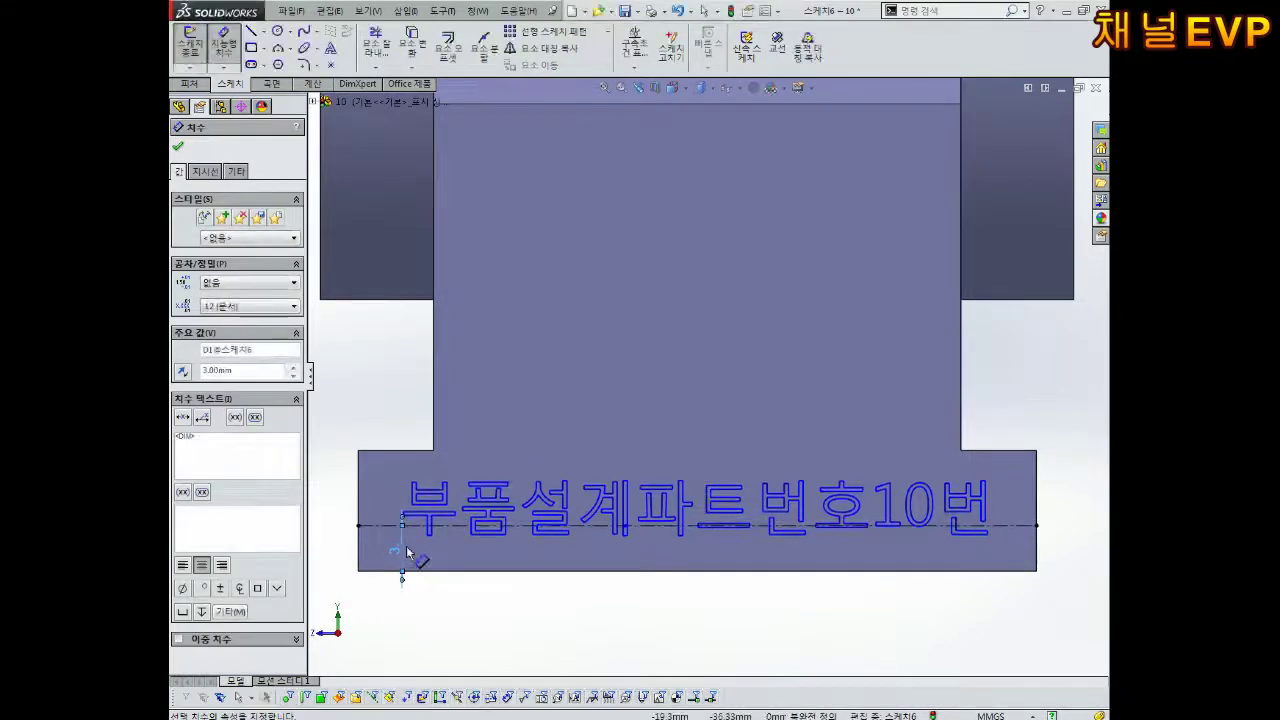
click(477, 608)
Step: Inspect the text placement in a 3D view and exit the text sketch
scroll(601, 591, up, 1)
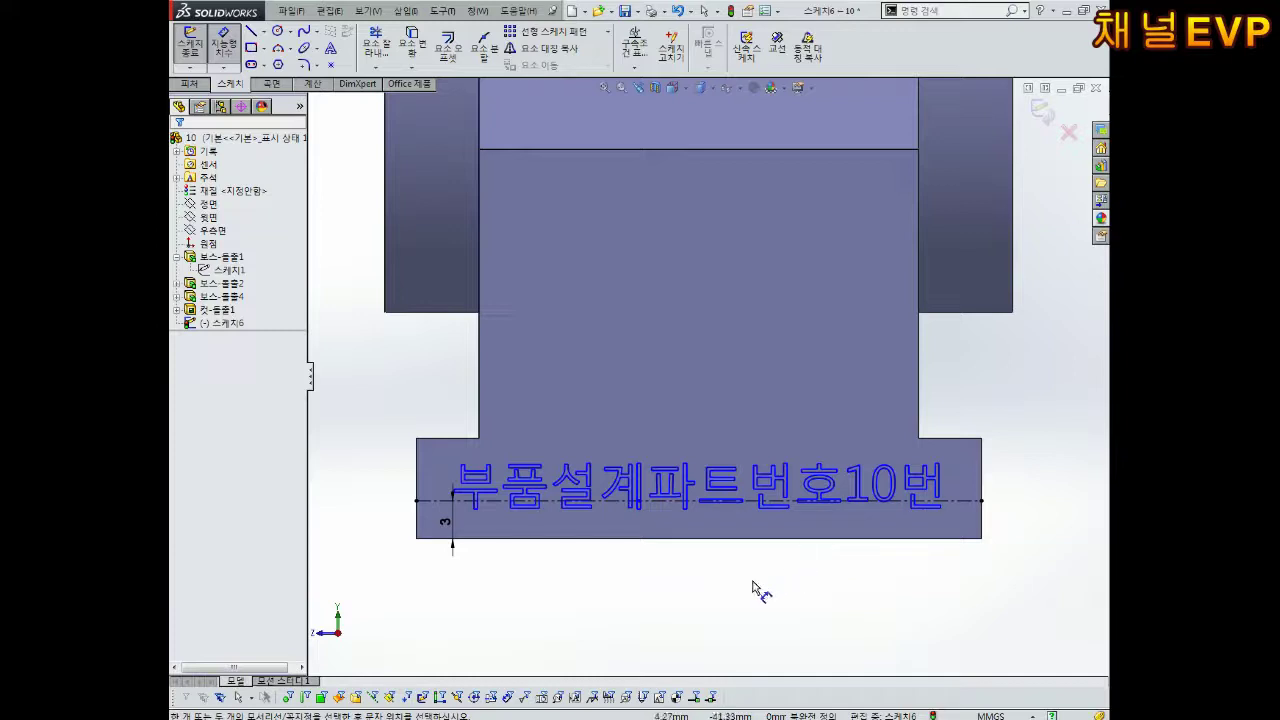
scroll(674, 422, up, 2)
middle_drag(674, 422, 988, 172)
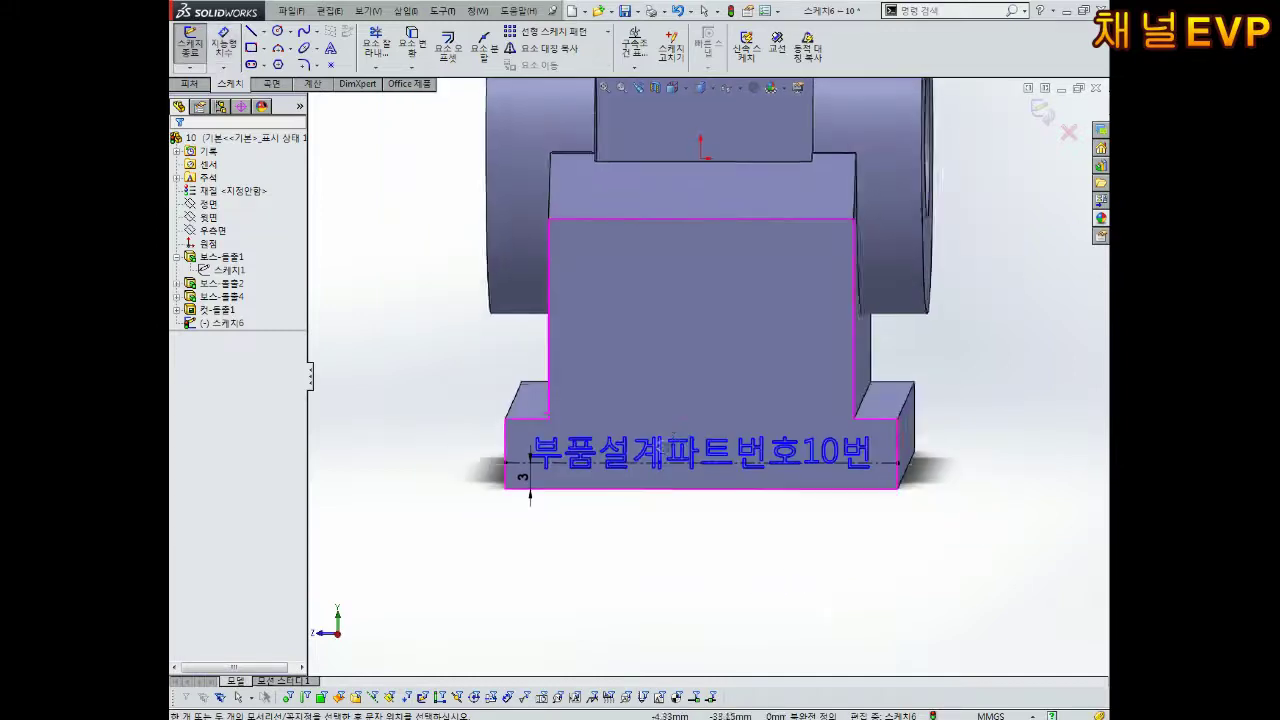
scroll(988, 172, down, 2)
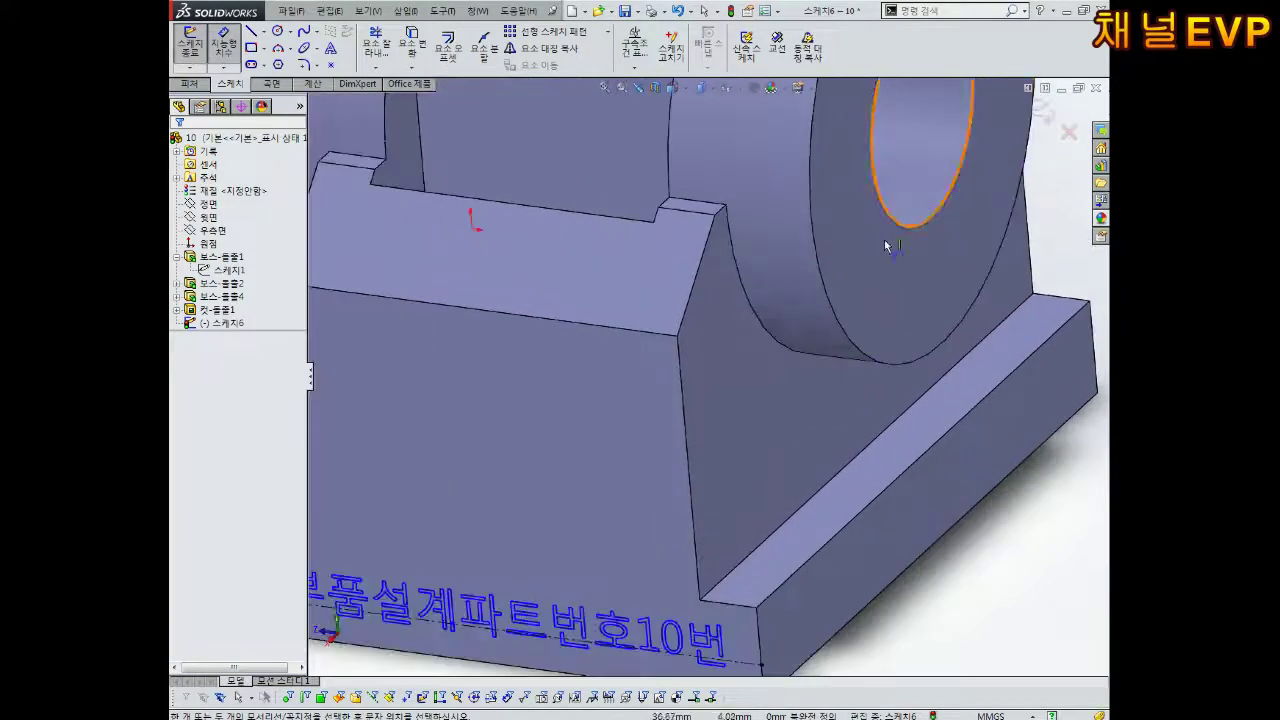
scroll(803, 292, up, 2)
scroll(755, 295, up, 2)
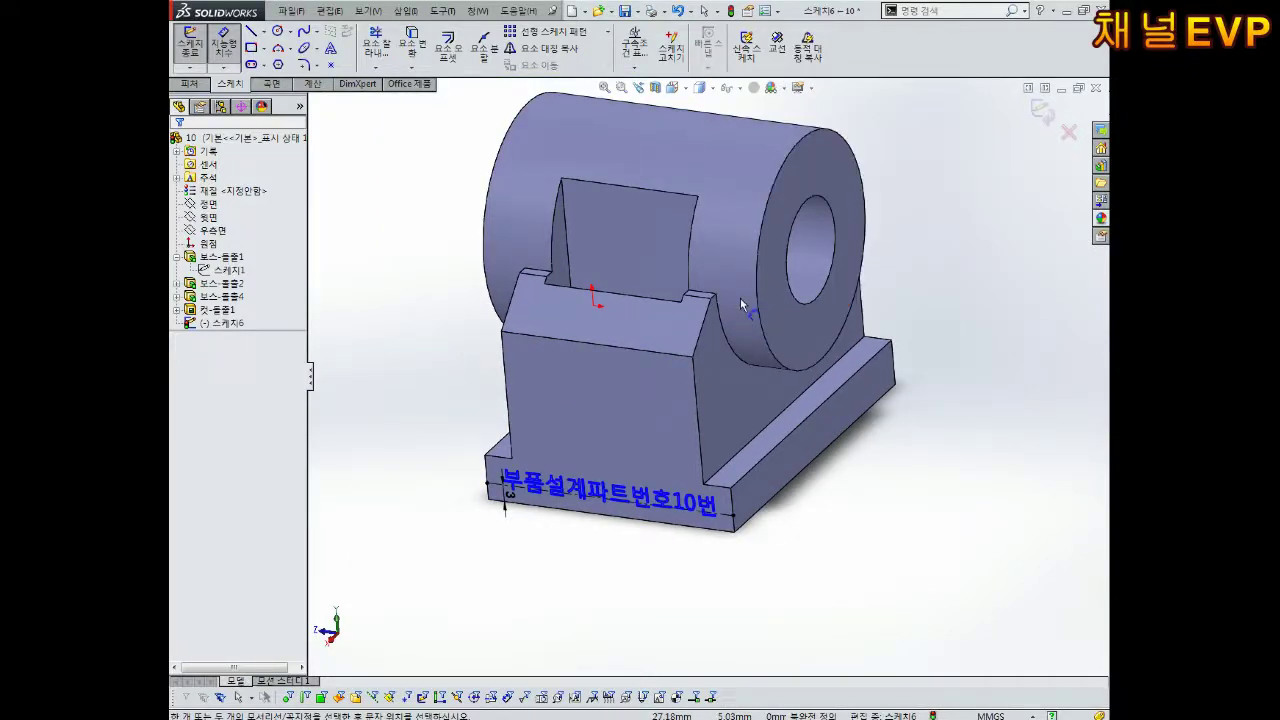
middle_drag(639, 312, 641, 335)
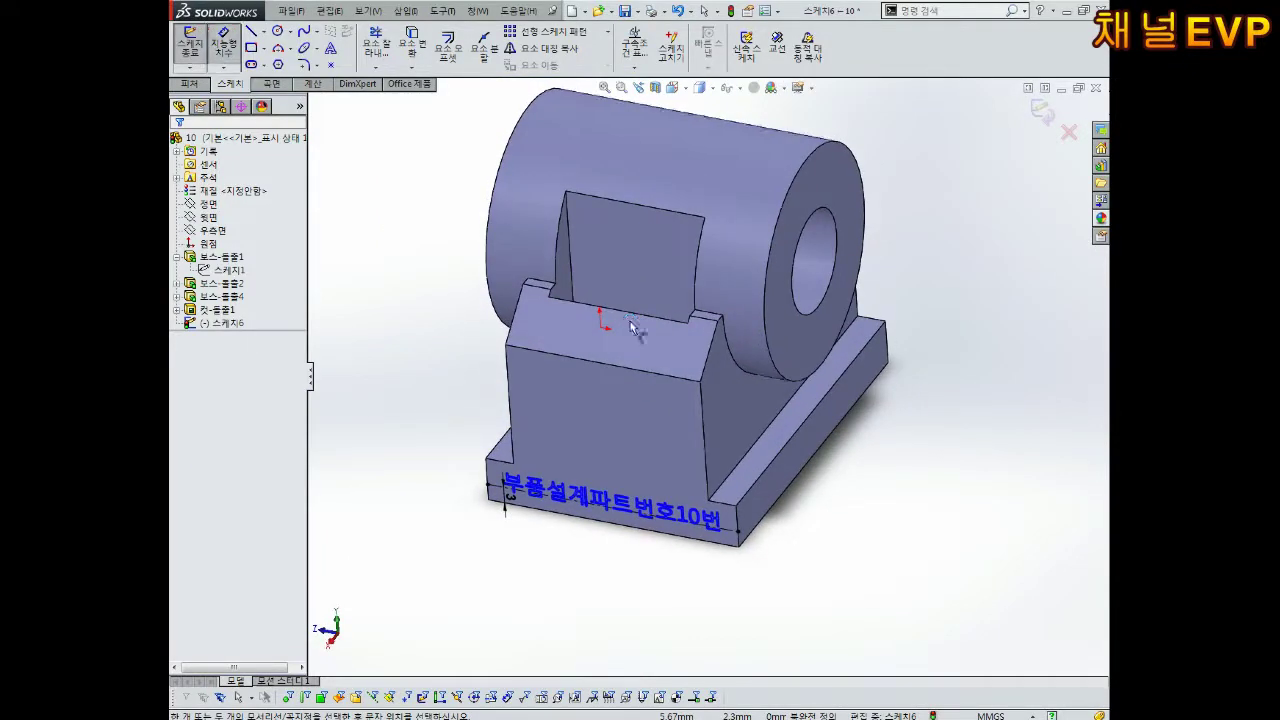
click(1058, 122)
Step: Engrave the text with a 0.1 mm Blind extruded cut, creating 컷-돌출2
click(377, 45)
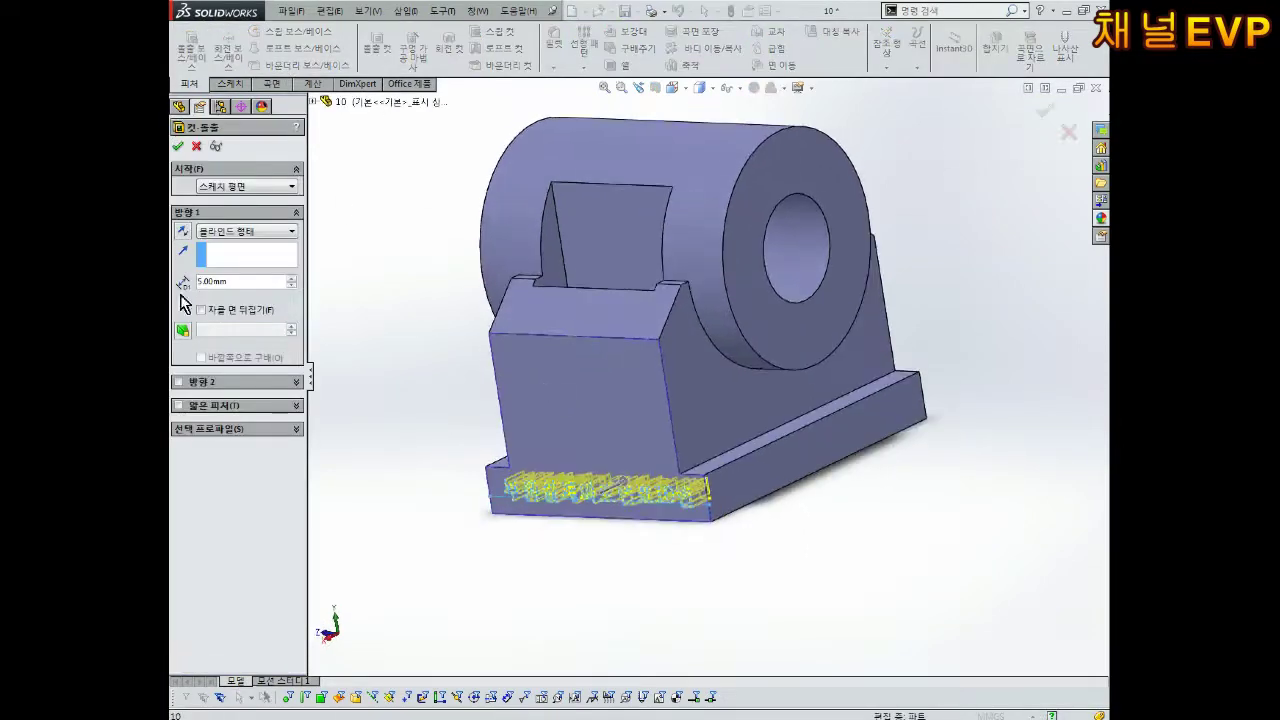
drag(242, 278, 169, 334)
text(0.1)
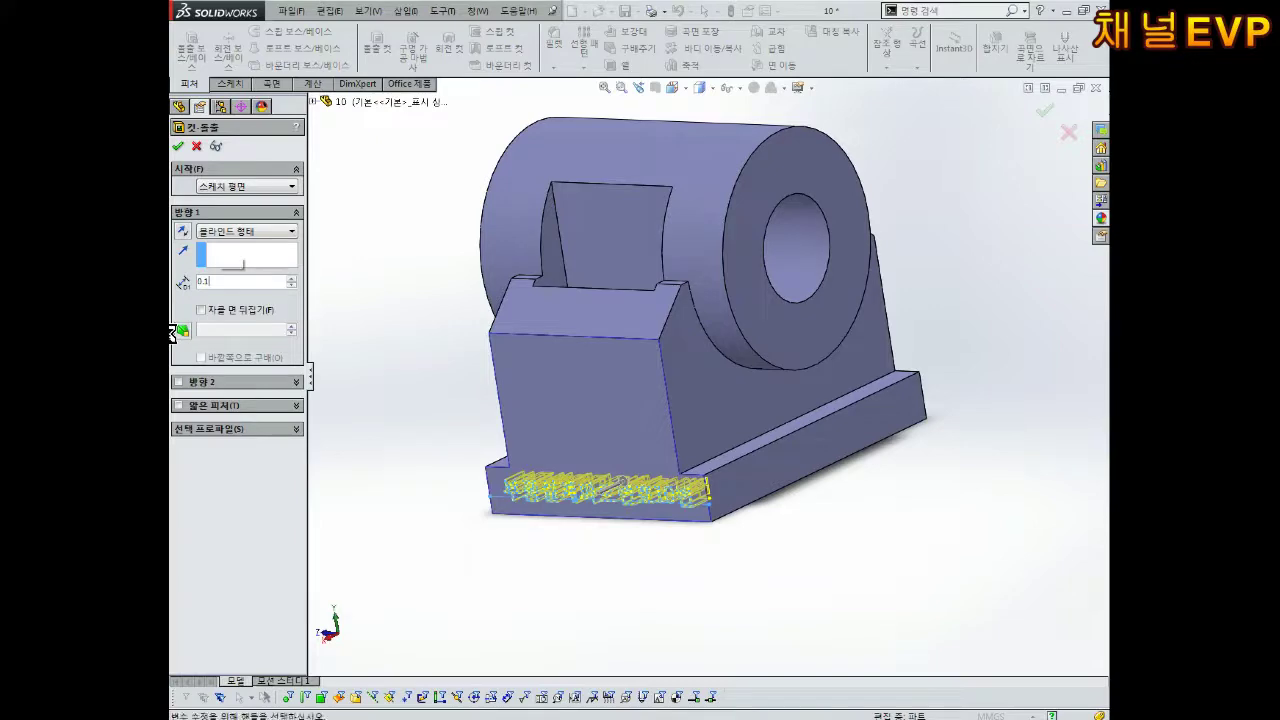
key(Return)
click(180, 147)
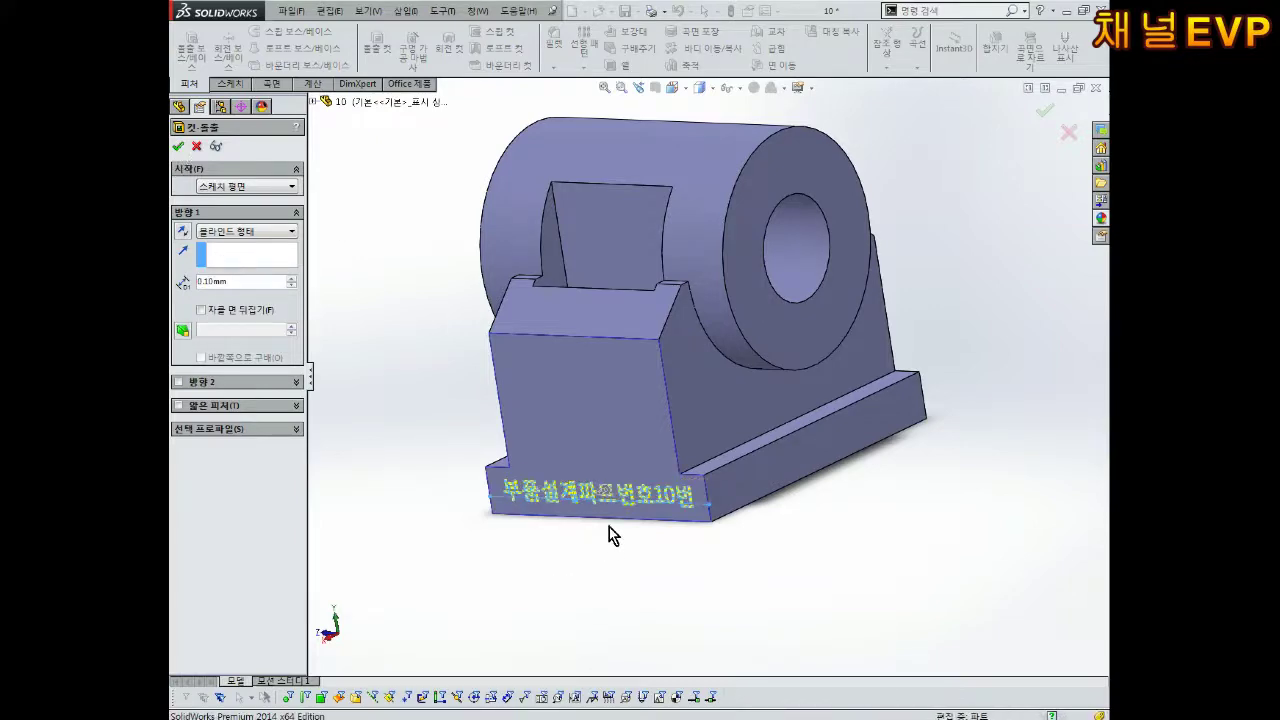
scroll(609, 501, down, 3)
scroll(668, 457, down, 2)
Step: Colour the 컷-돌출2 engraved lettering red (RGB 255/0/0) and view the part from the front
scroll(646, 486, up, 1)
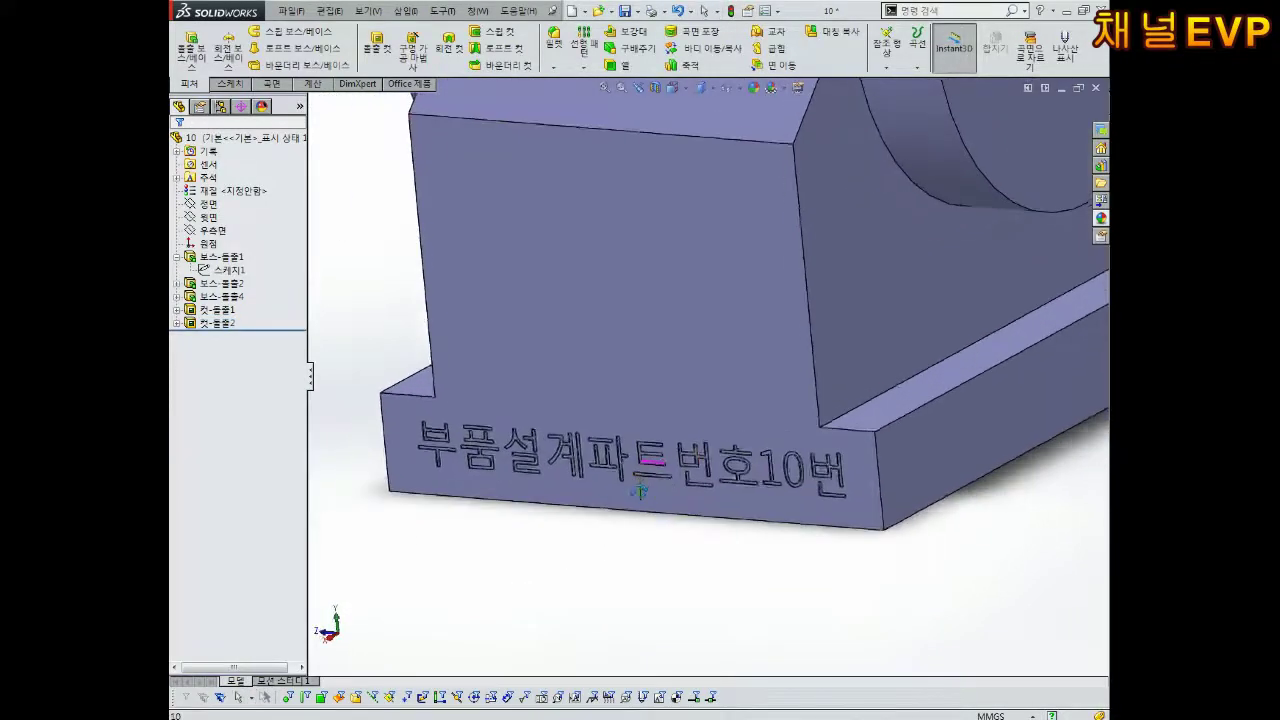
scroll(610, 395, up, 1)
scroll(602, 387, down, 3)
scroll(759, 456, down, 1)
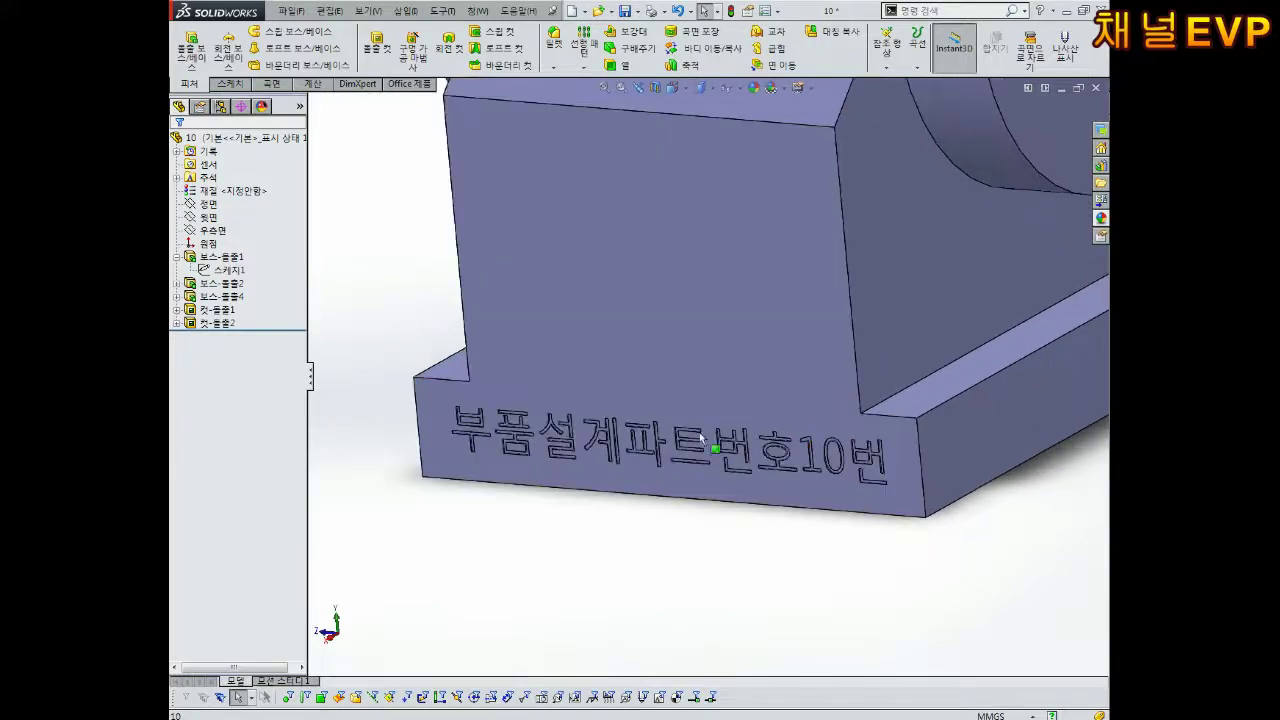
right_click(216, 323)
click(268, 306)
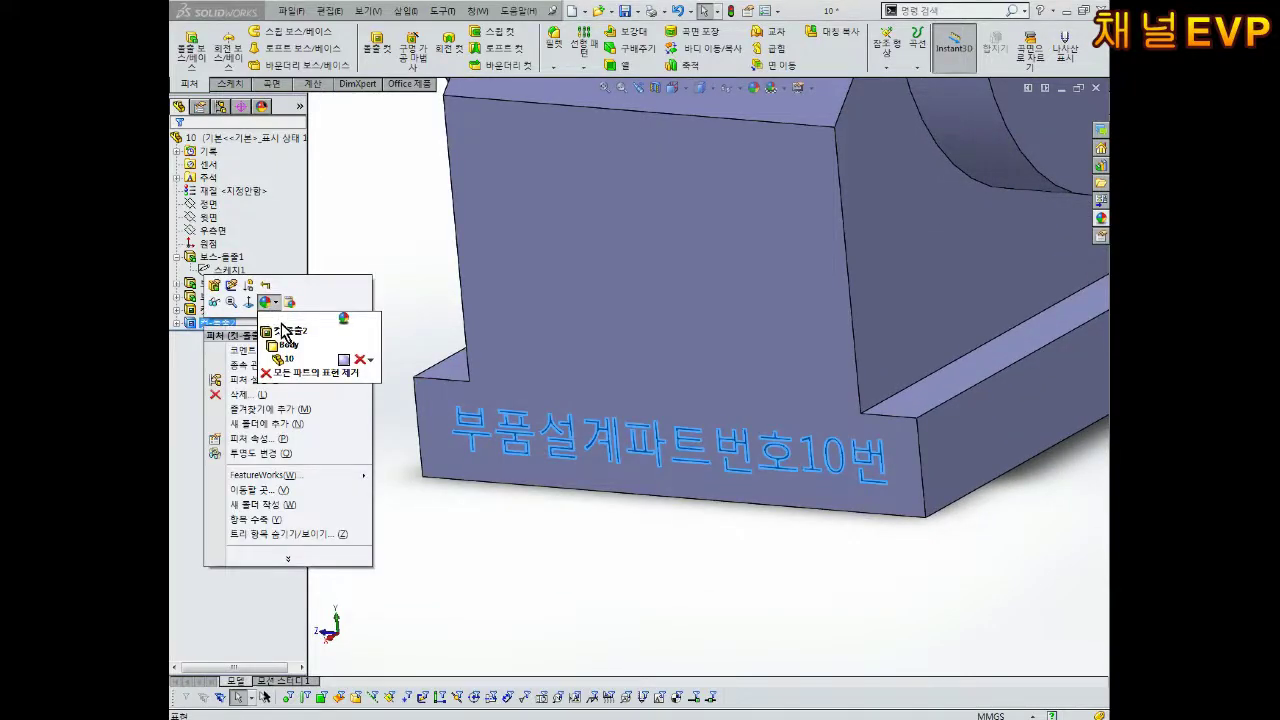
click(284, 331)
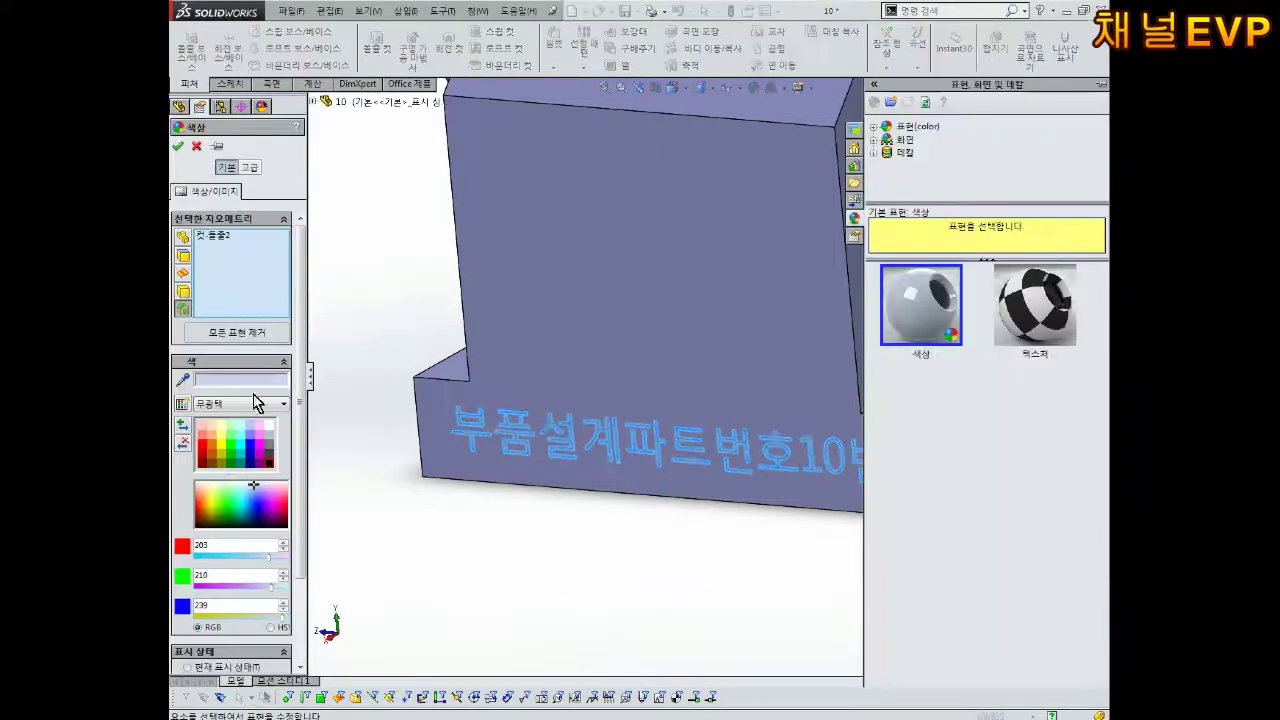
click(204, 443)
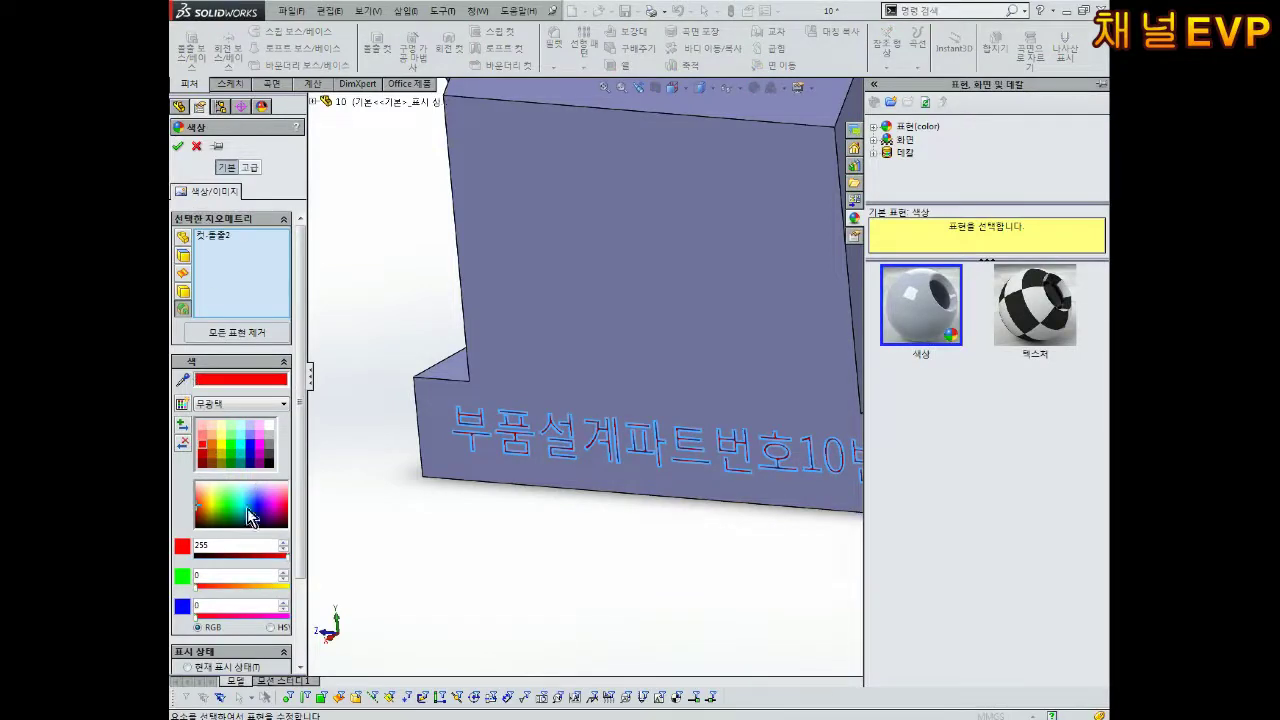
click(178, 147)
key(ctrl+1)
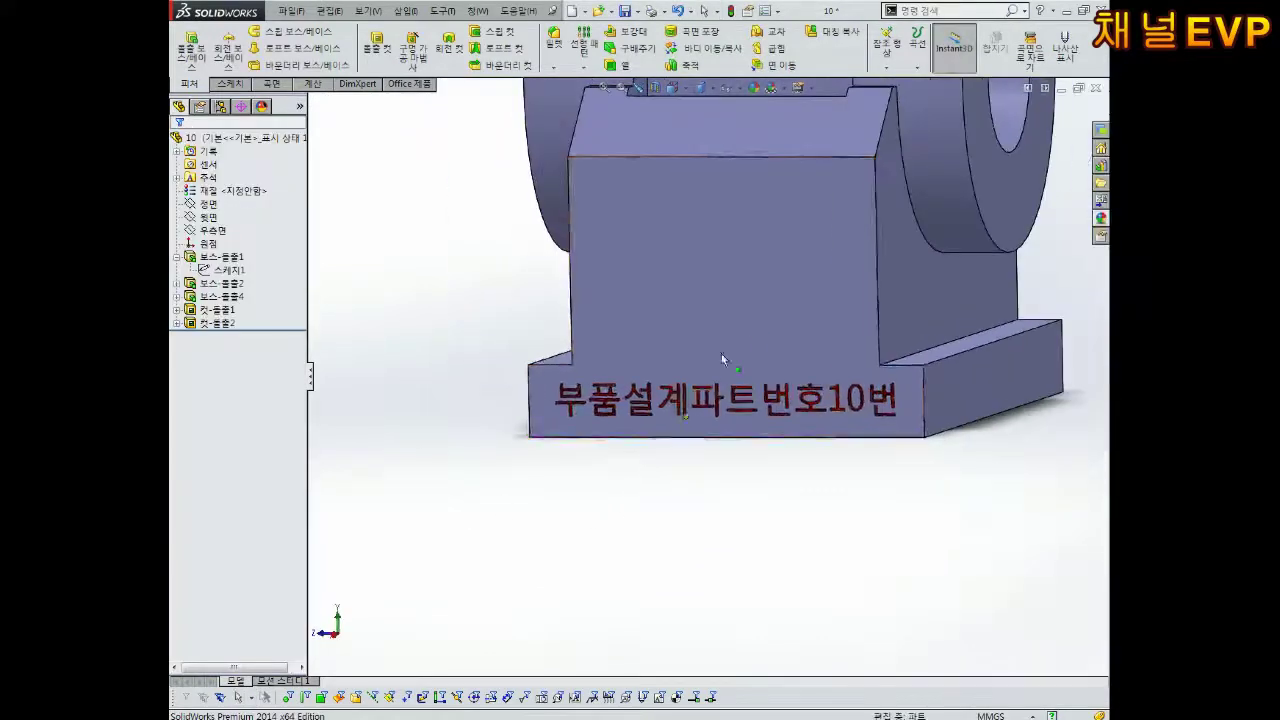
scroll(724, 435, up, 3)
mouse_move(724, 435)
middle_down()
mouse_move(787, 573)
mouse_move(737, 563)
middle_up()
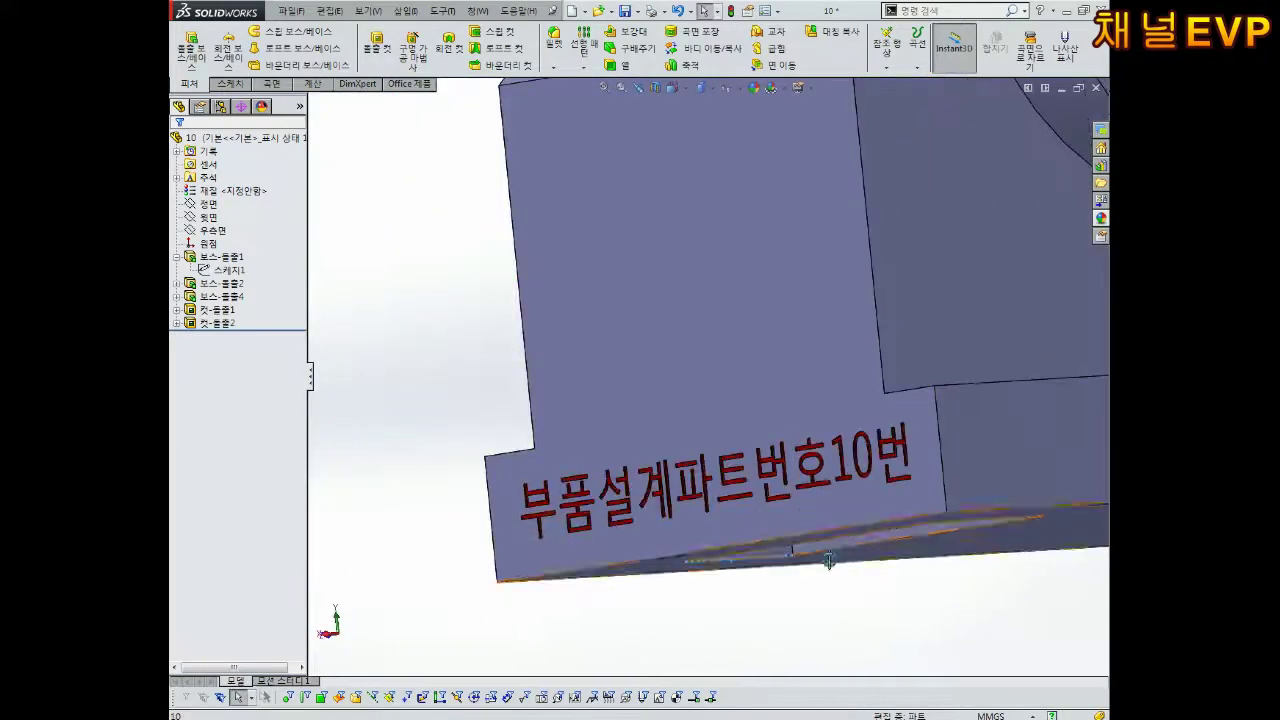
scroll(865, 607, down, 3)
scroll(929, 474, up, 5)
scroll(929, 474, down, 2)
scroll(691, 443, down, 2)
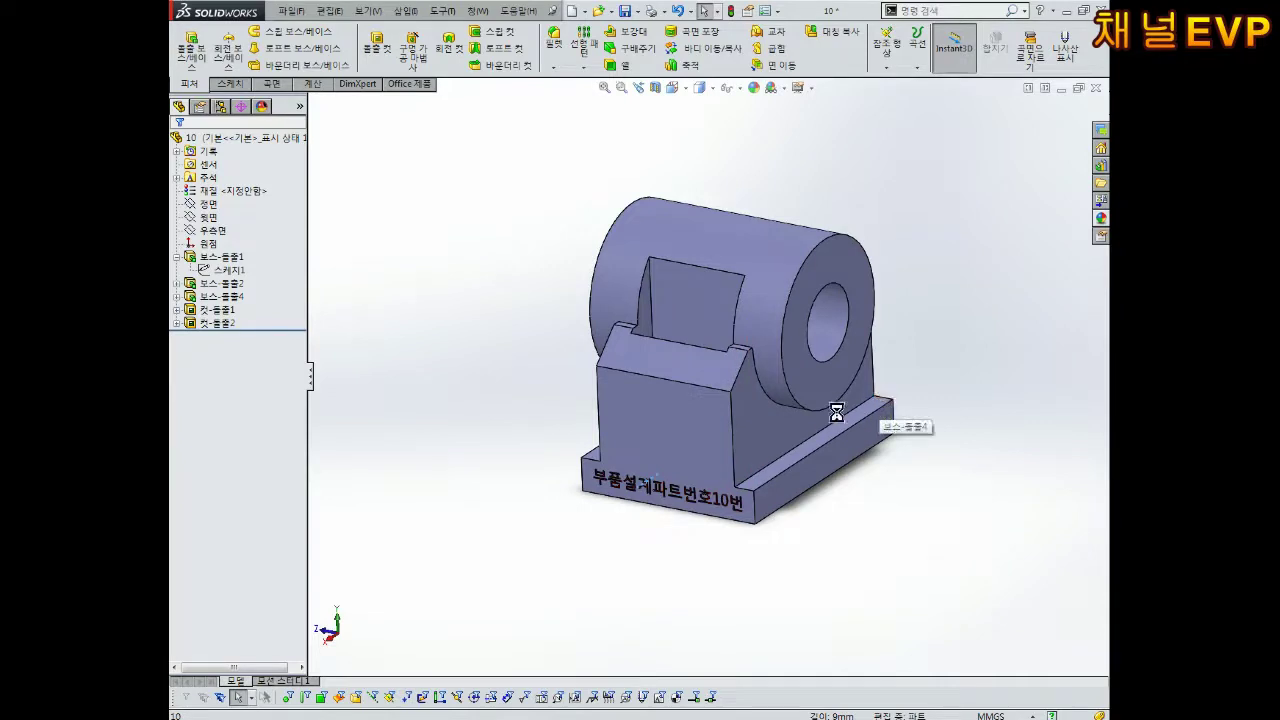
middle_drag(651, 400, 700, 260)
mouse_move(782, 361)
middle_down()
mouse_move(1006, 343)
mouse_move(843, 470)
middle_up()
scroll(890, 487, down, 1)
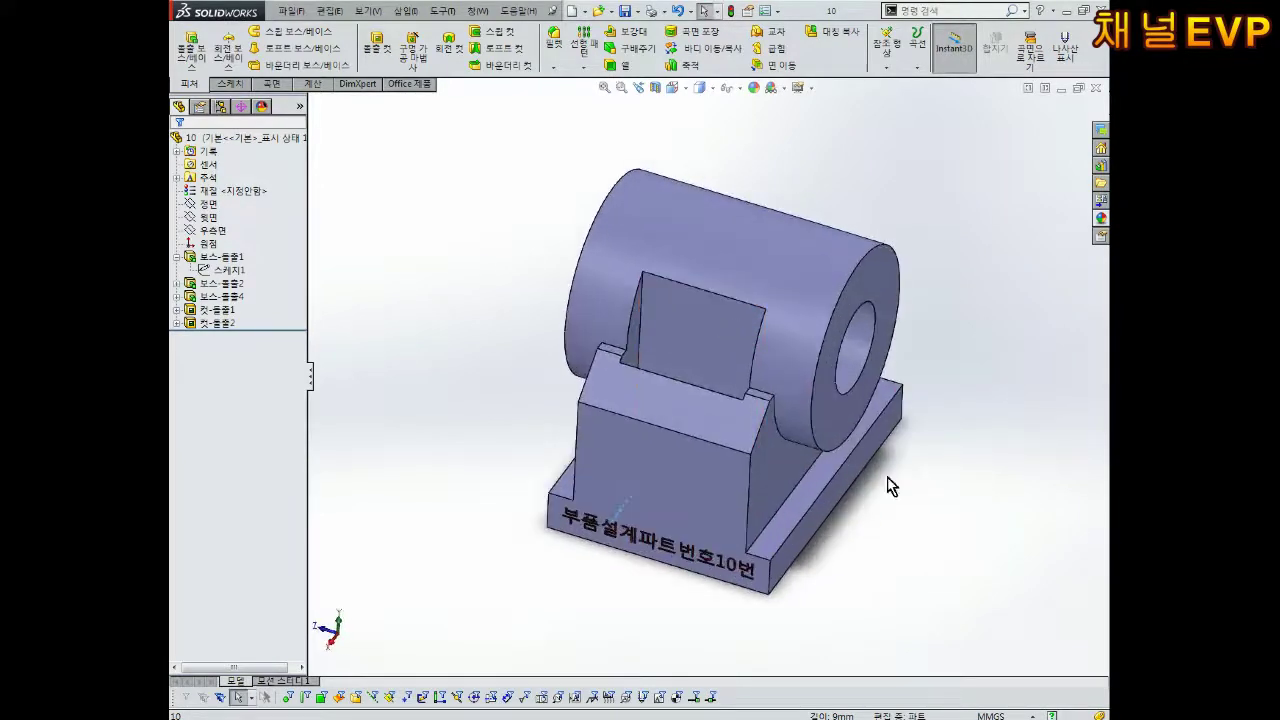
scroll(888, 500, down, 2)
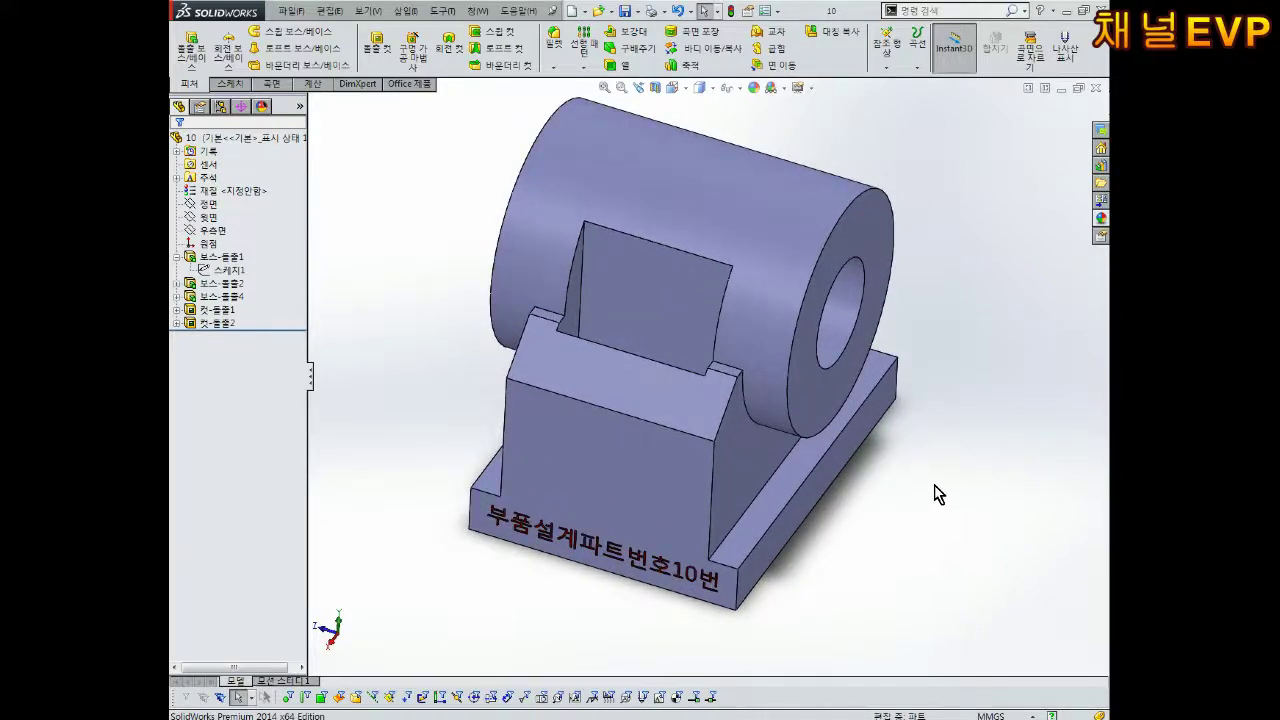
key(ctrl+7)
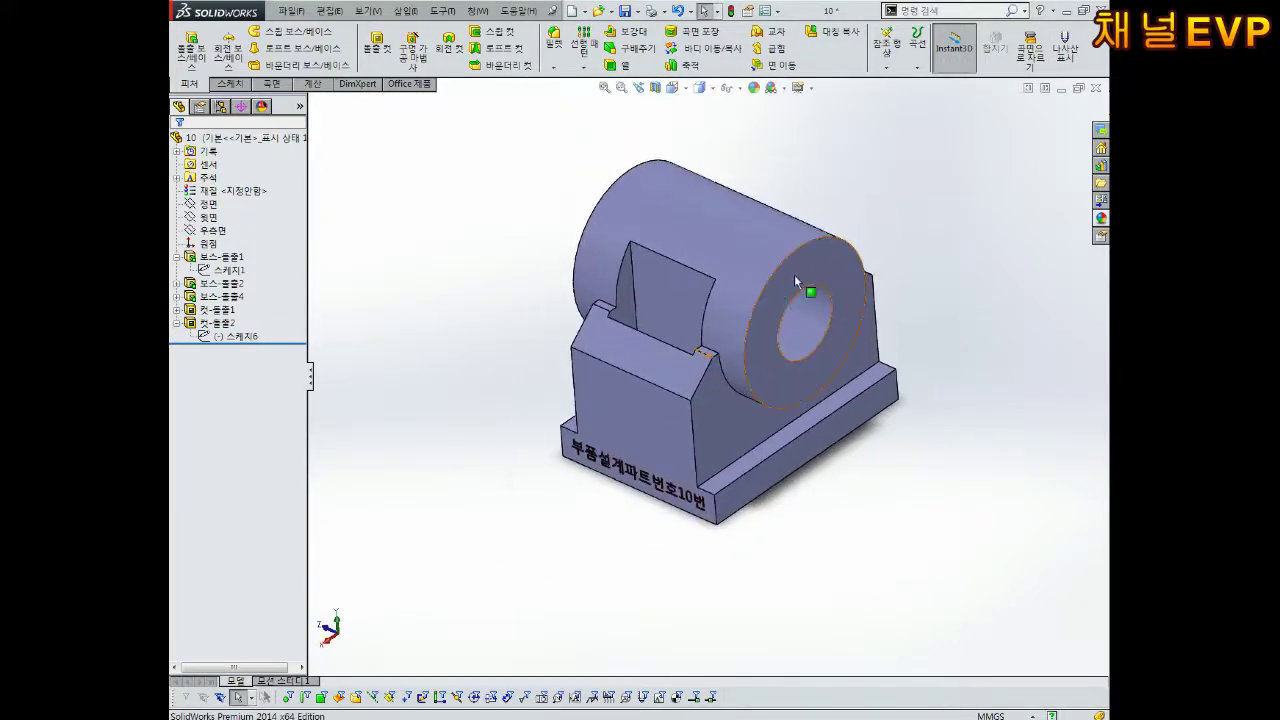
scroll(794, 274, down, 1)
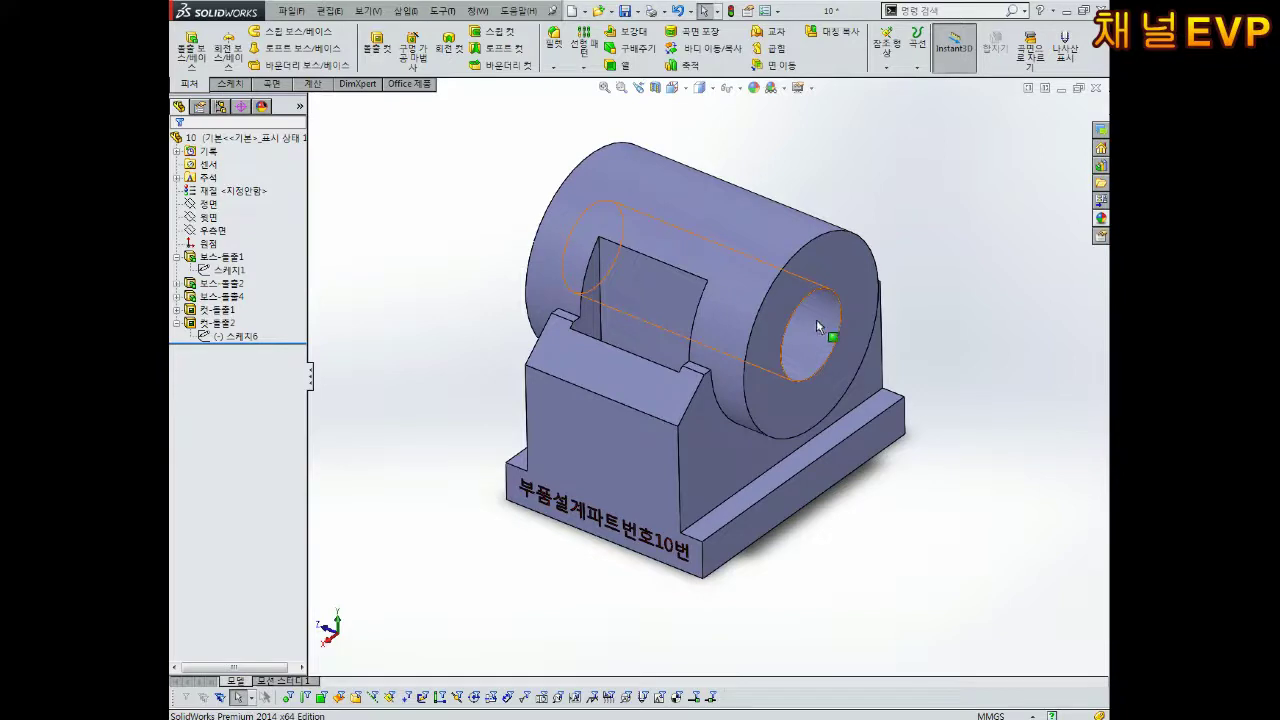
scroll(810, 327, down, 2)
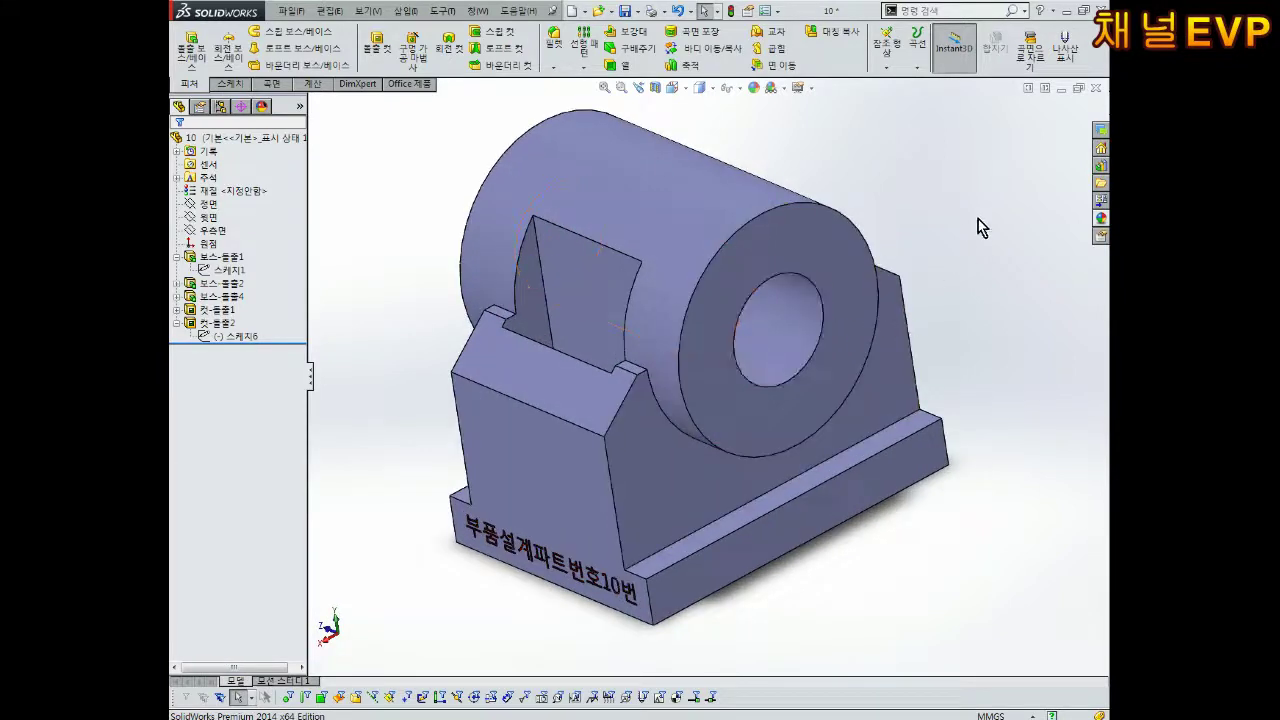
click(801, 335)
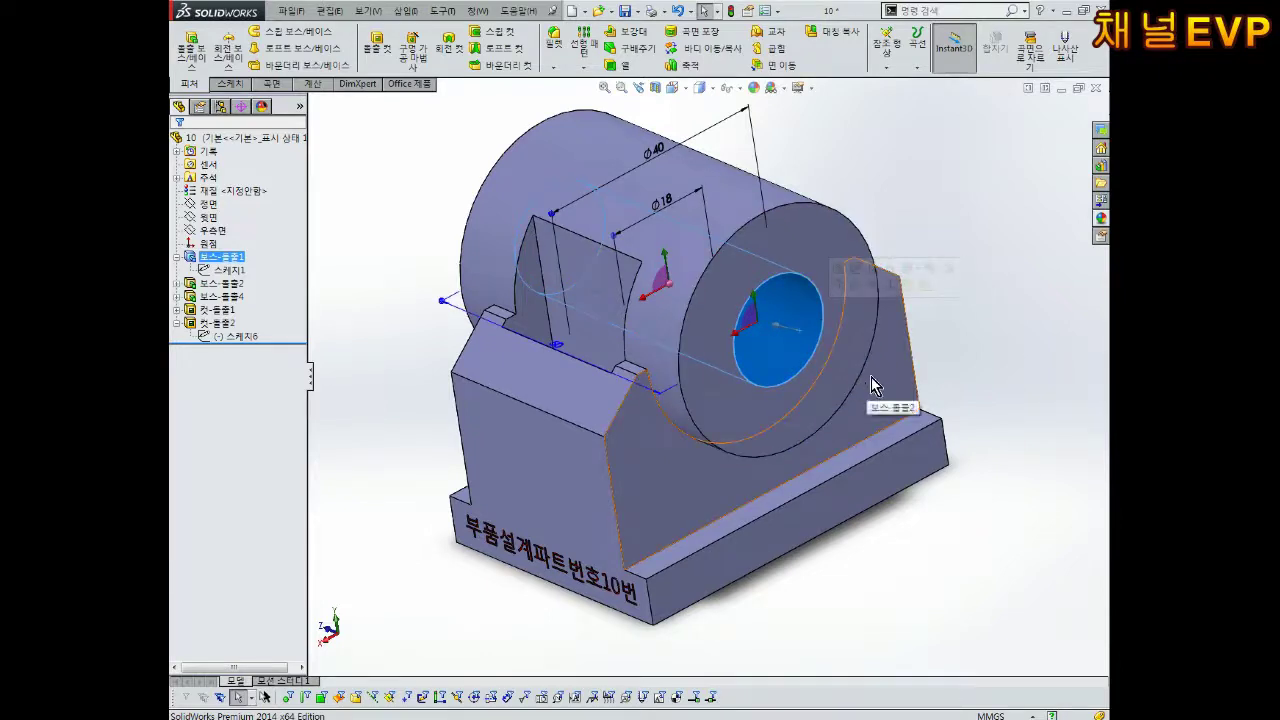
click(914, 177)
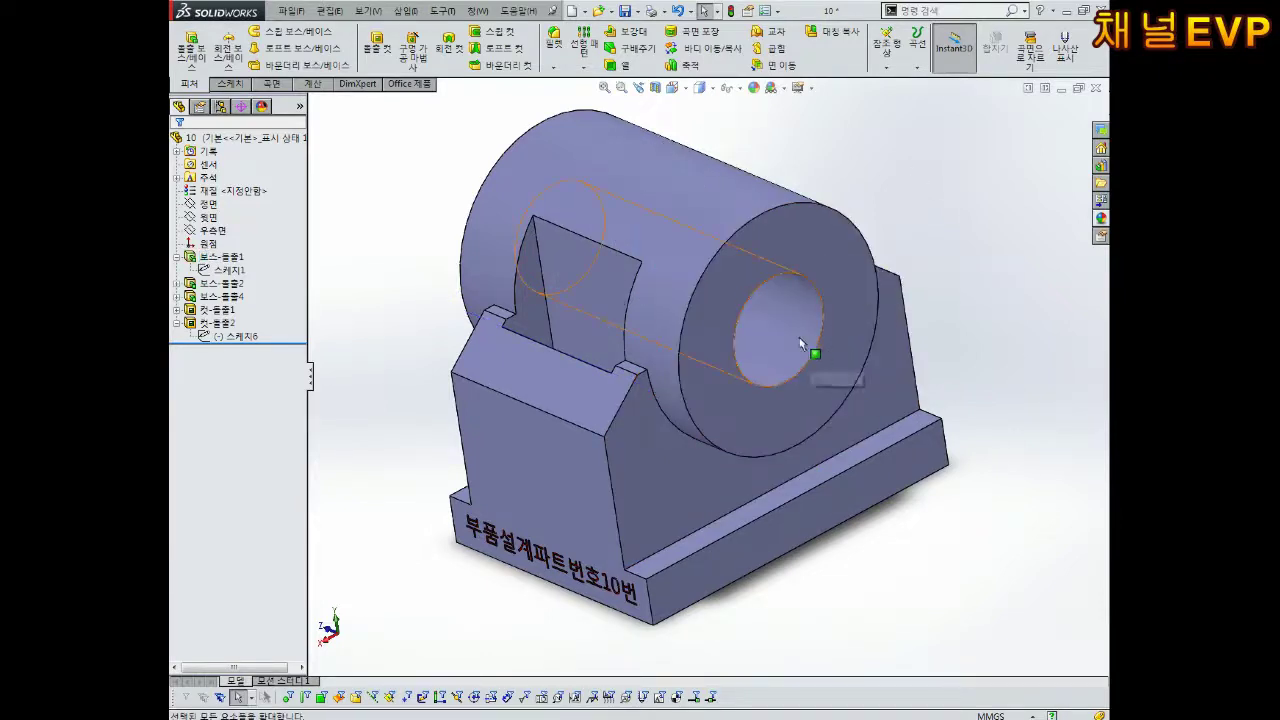
click(814, 354)
mouse_move(823, 366)
middle_down()
mouse_move(873, 352)
mouse_move(778, 270)
mouse_move(965, 224)
middle_up()
scroll(778, 270, down, 5)
scroll(773, 303, up, 3)
click(965, 225)
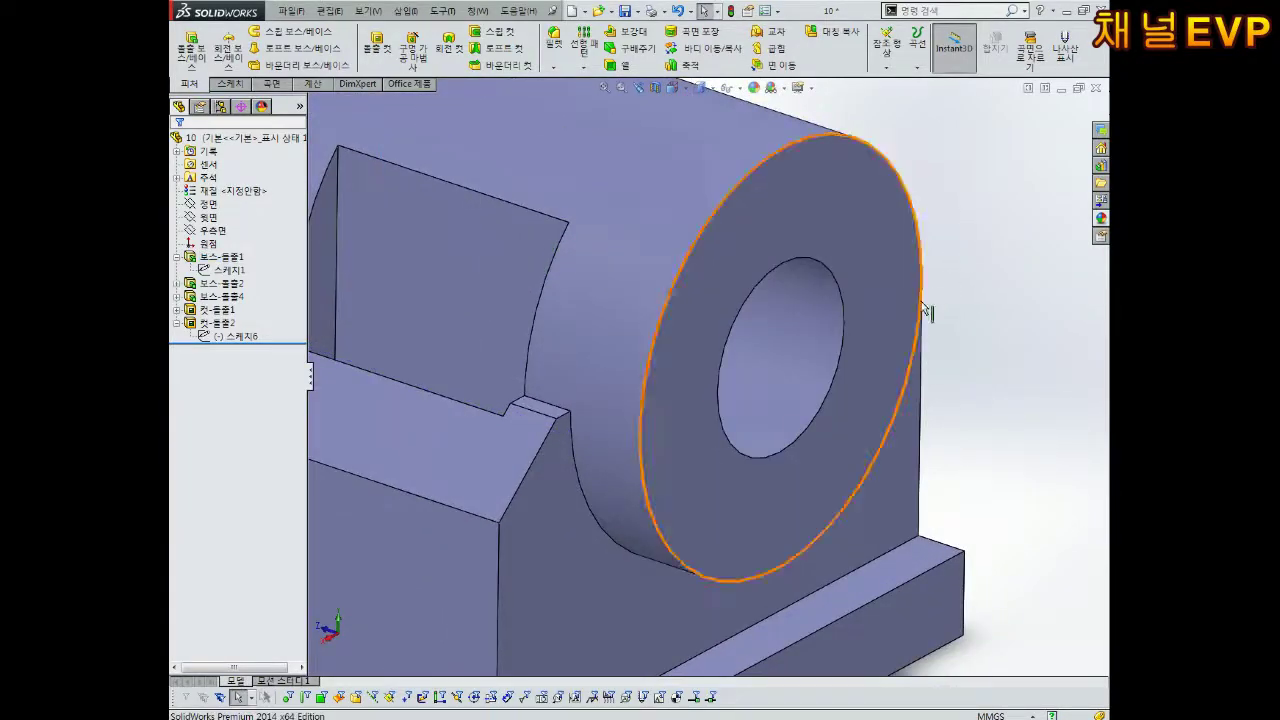
scroll(829, 323, down, 1)
scroll(866, 306, down, 3)
scroll(783, 293, down, 2)
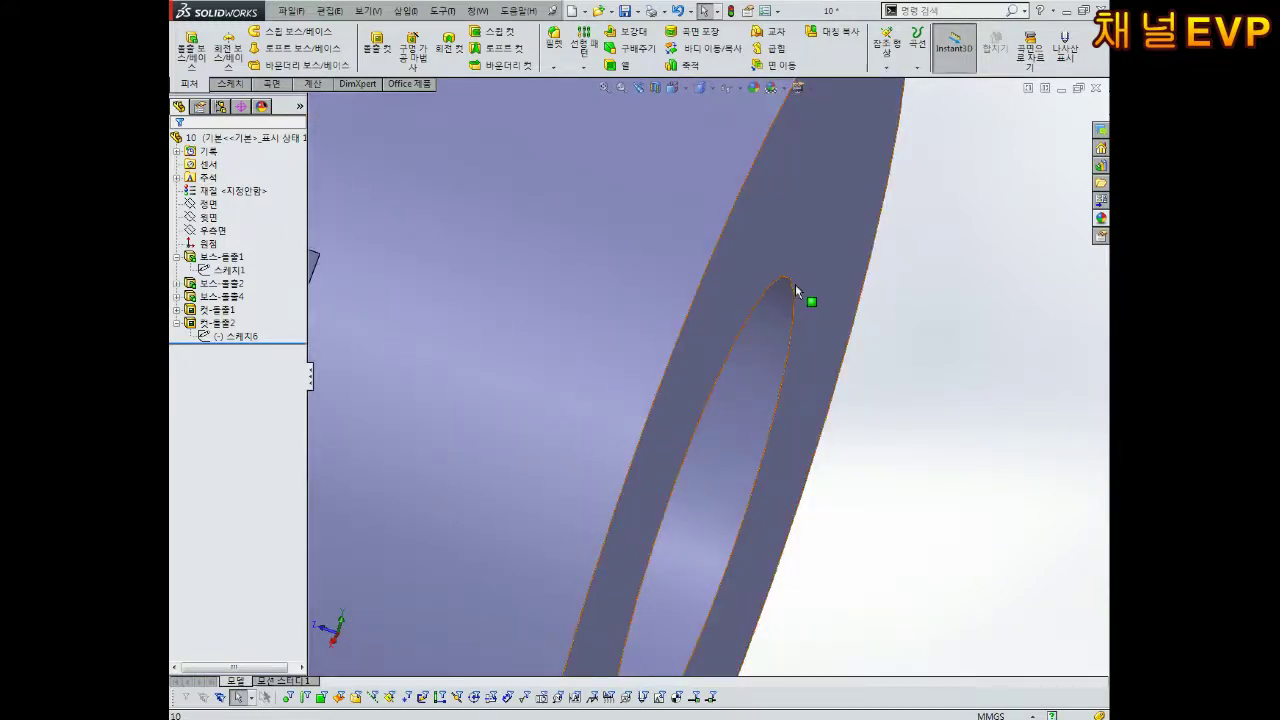
scroll(795, 288, up, 1)
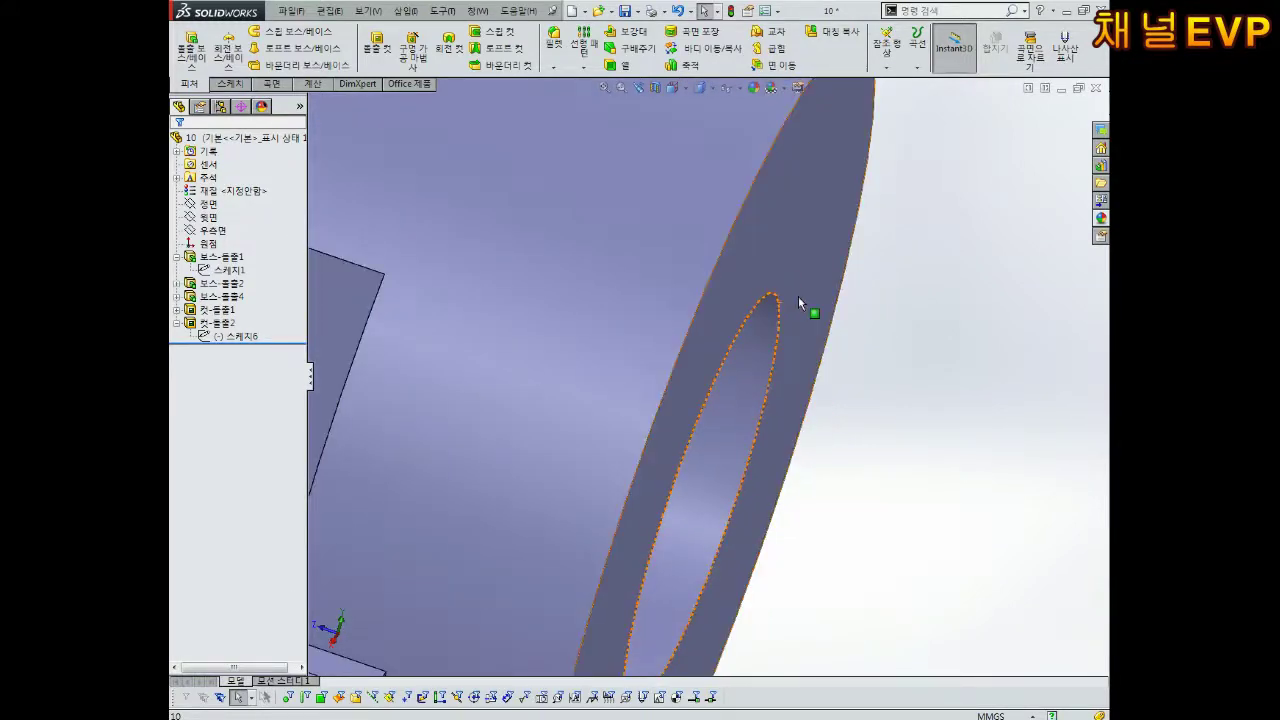
scroll(798, 296, up, 2)
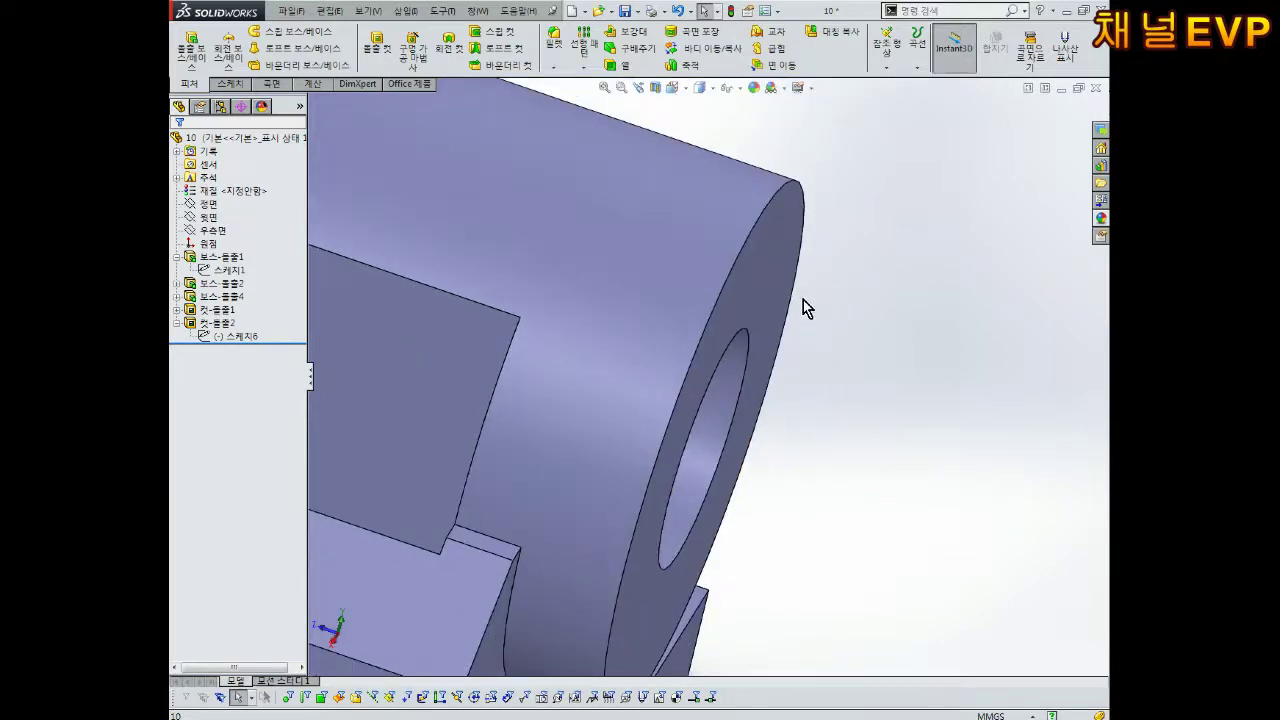
middle_drag(803, 300, 686, 329)
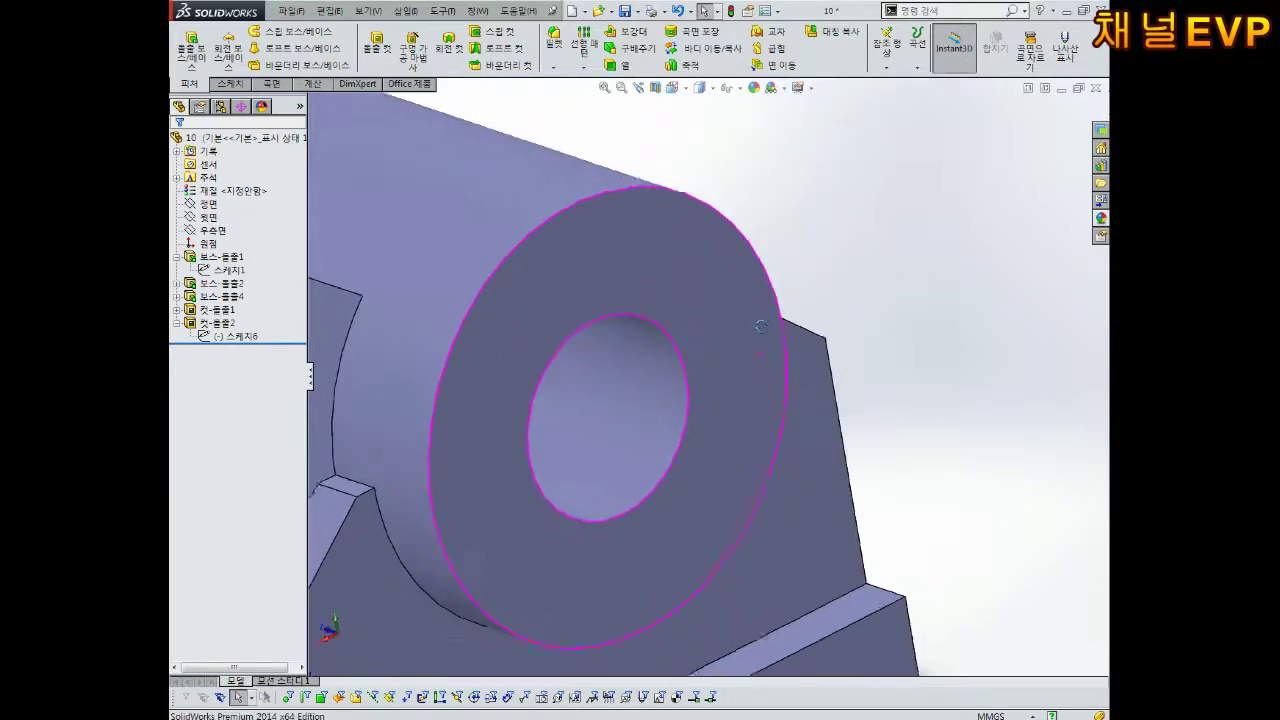
click(640, 318)
click(920, 251)
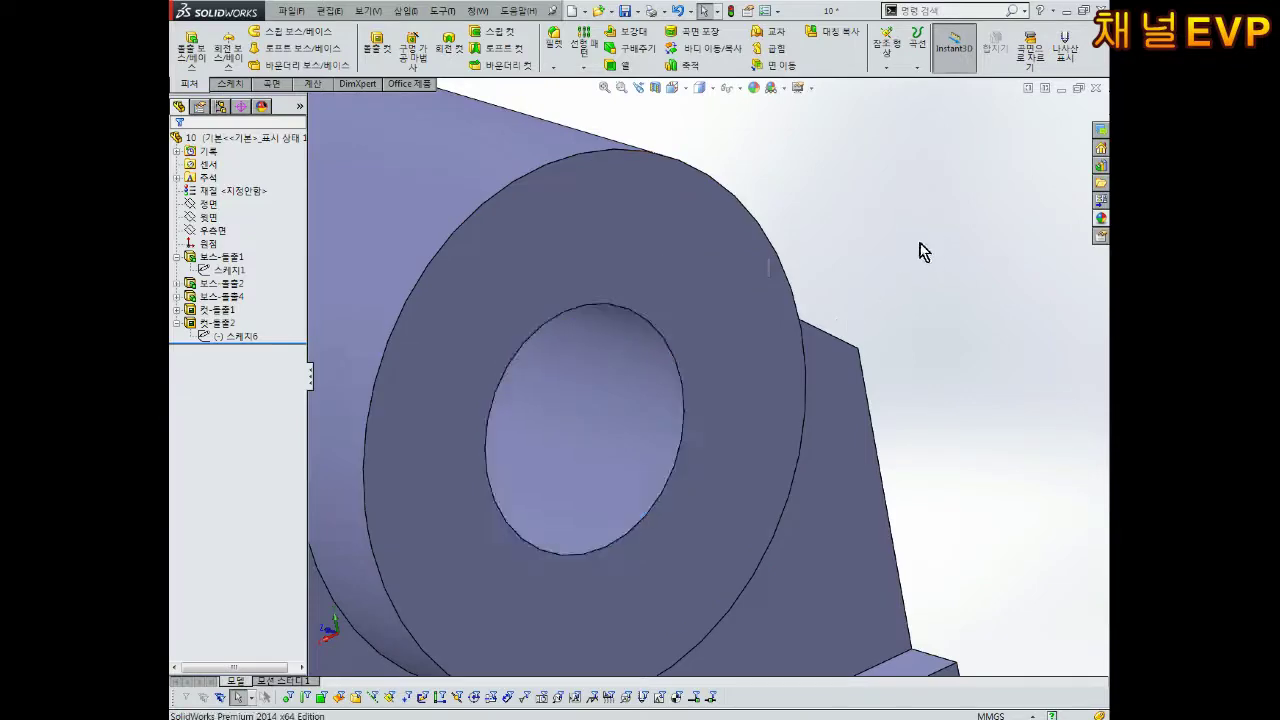
key(ctrl+7)
click(822, 320)
middle_drag(884, 422, 914, 377)
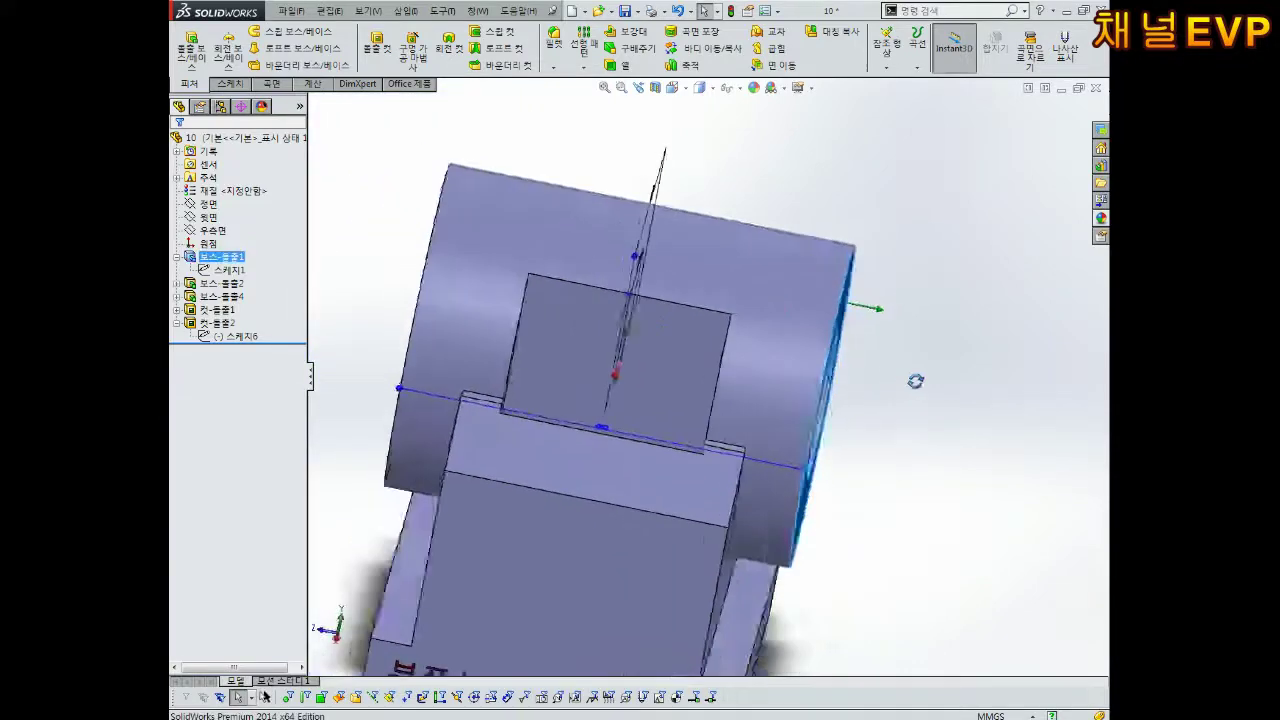
middle_drag(829, 437, 823, 374)
key(f)
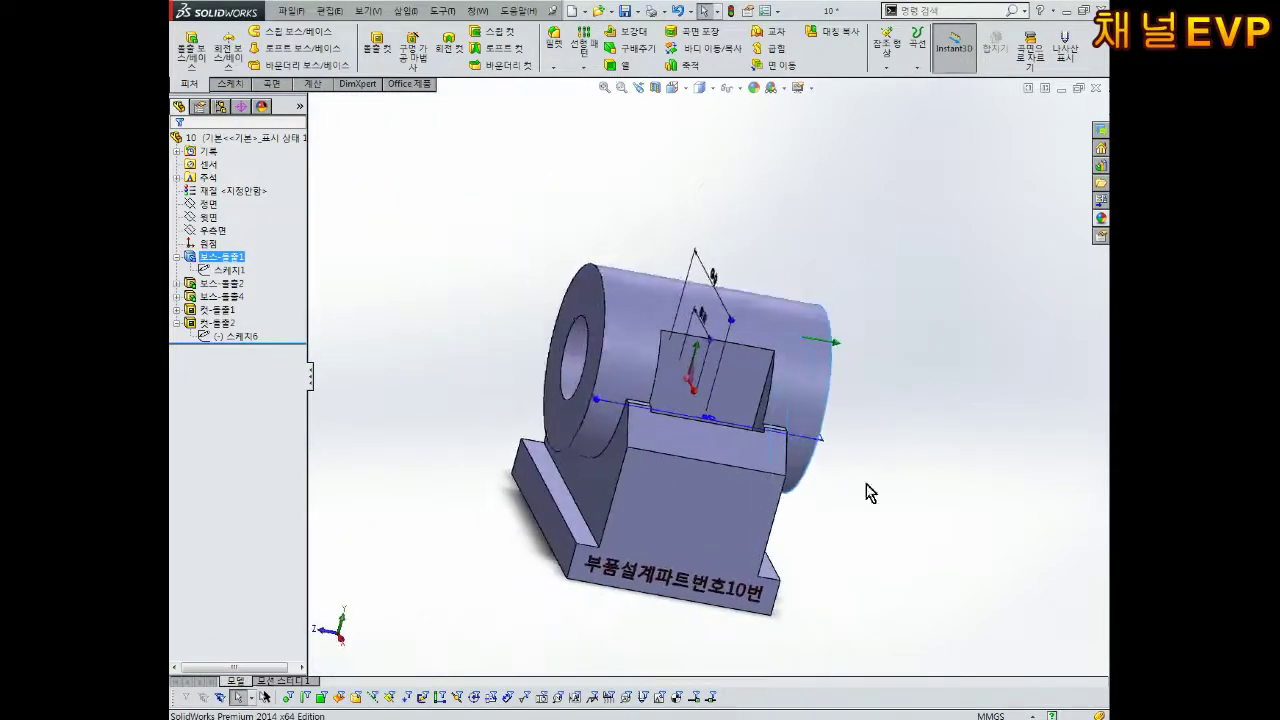
mouse_move(520, 414)
middle_down()
mouse_move(551, 363)
mouse_move(814, 368)
middle_up()
click(846, 354)
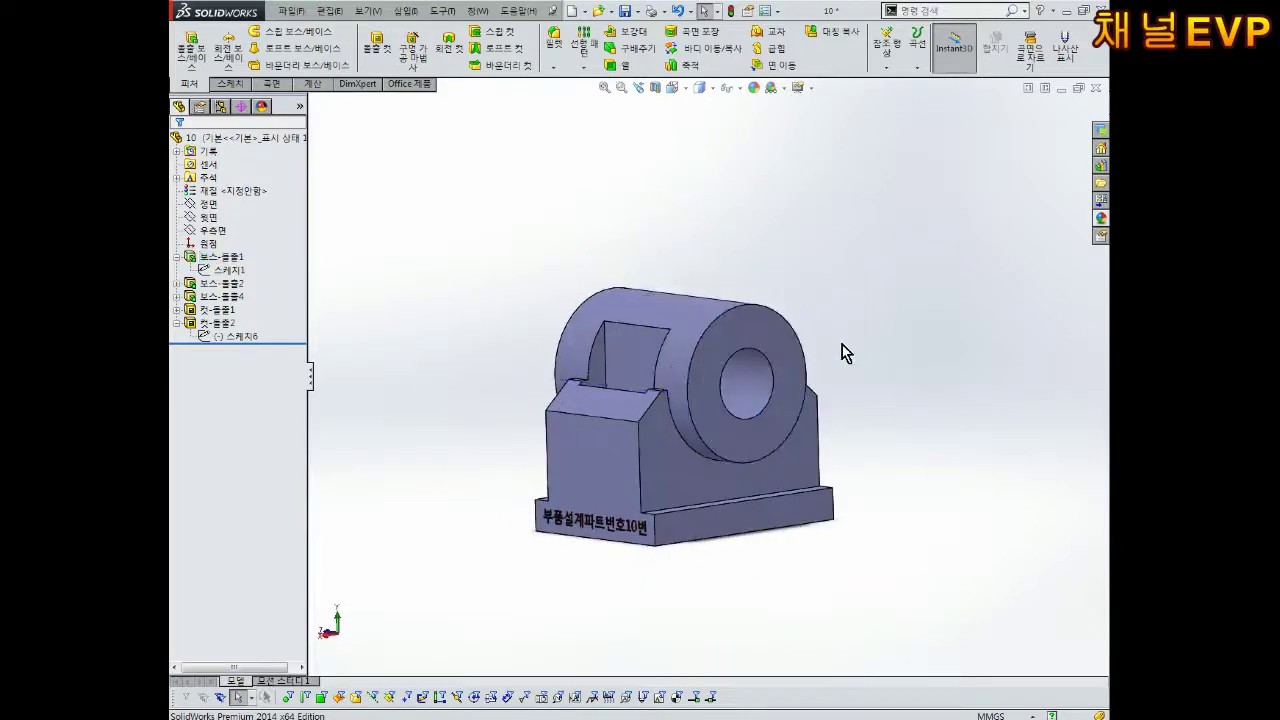
scroll(838, 366, down, 3)
scroll(760, 320, down, 3)
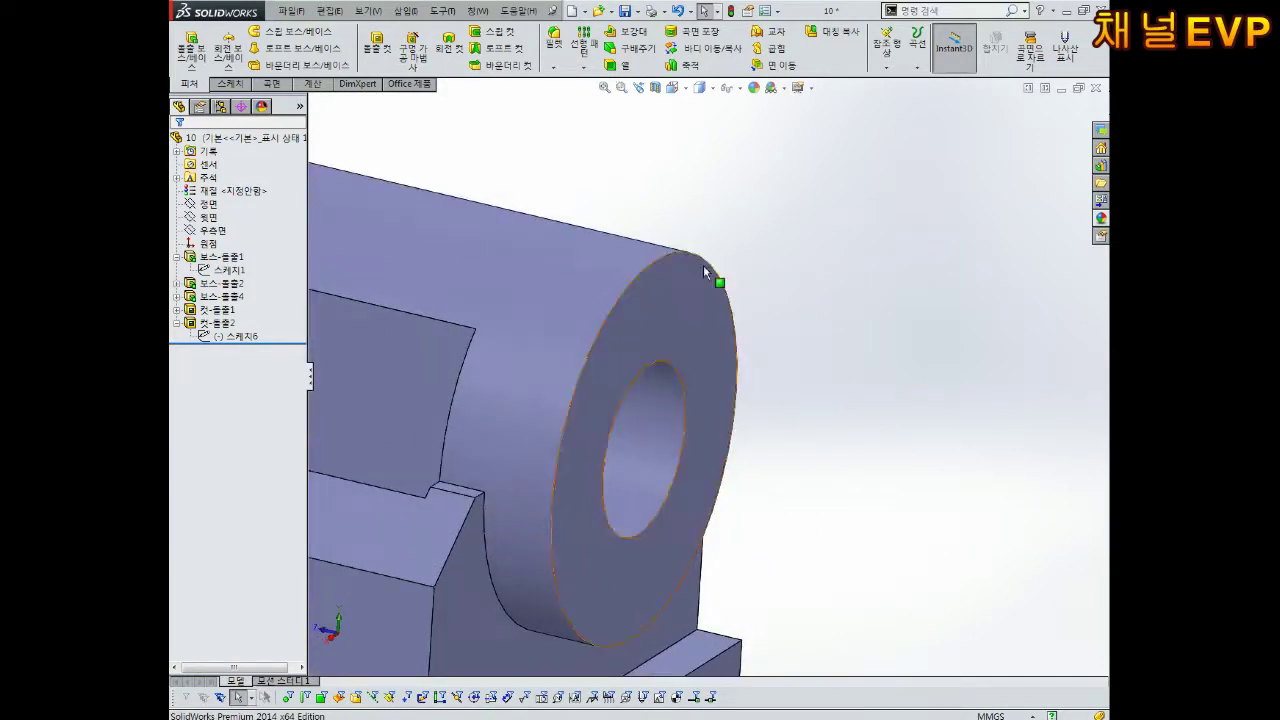
click(709, 261)
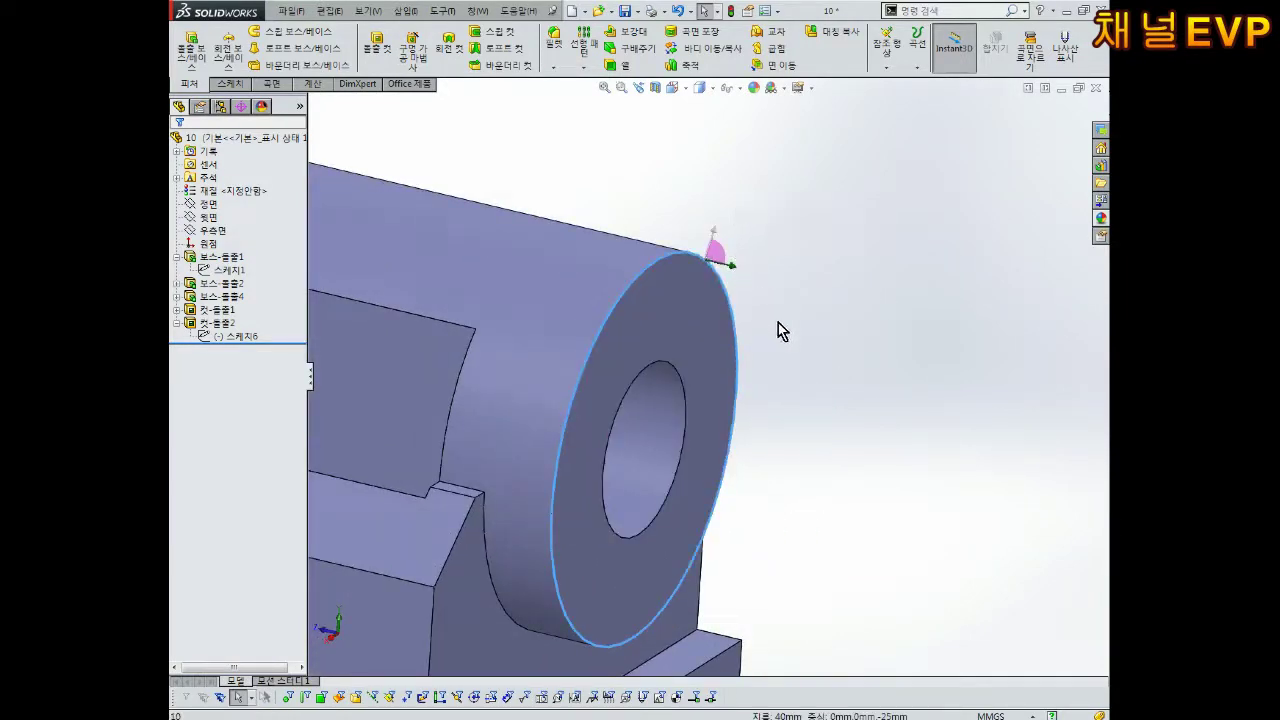
scroll(820, 381, up, 3)
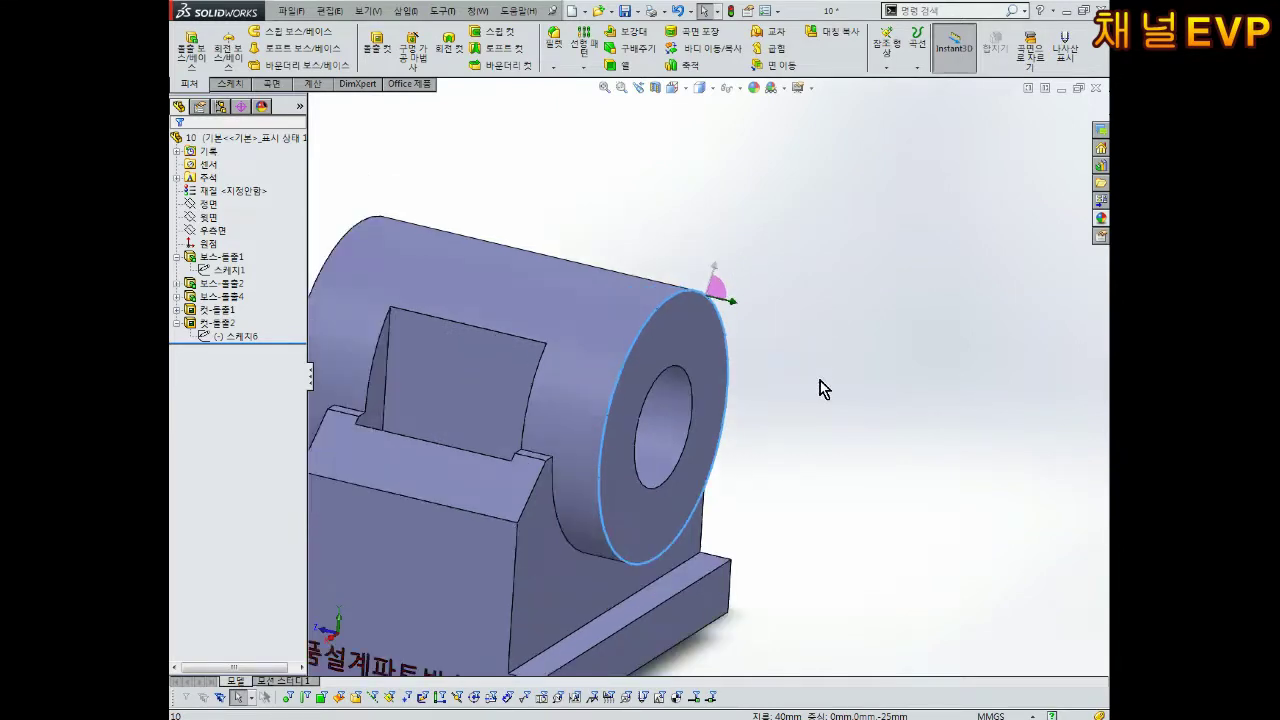
click(845, 381)
scroll(846, 382, up, 3)
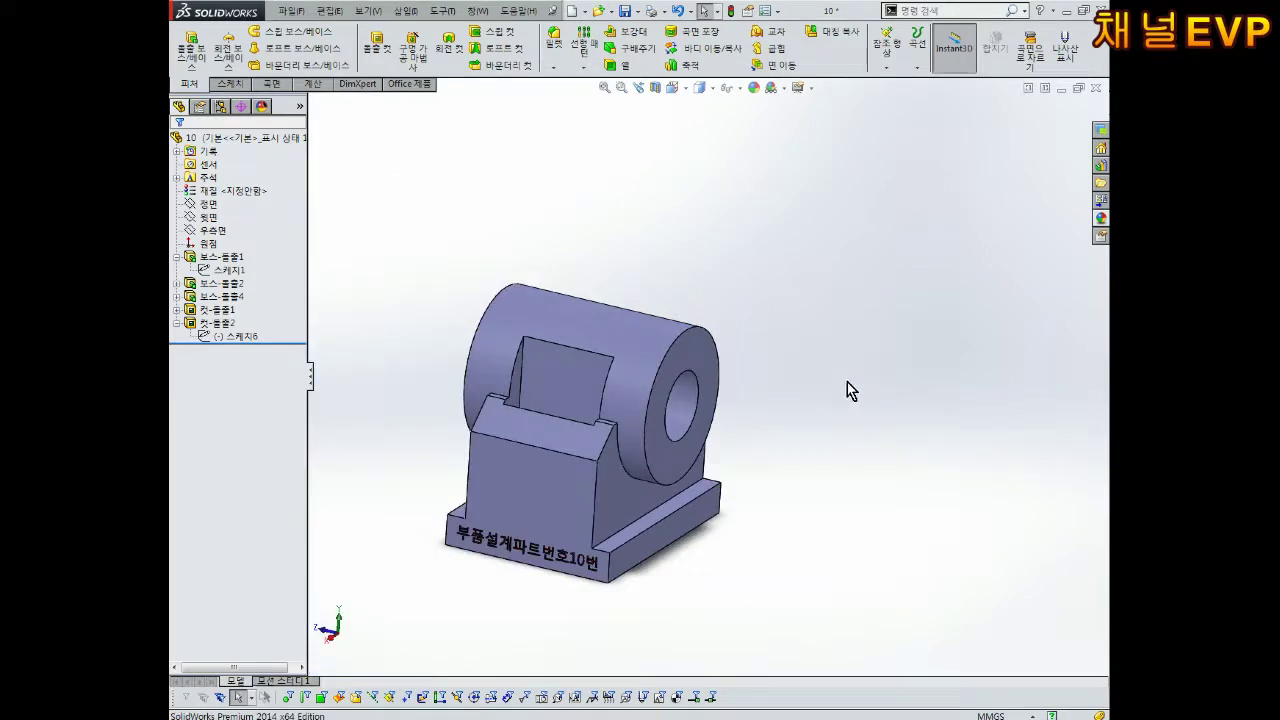
middle_drag(847, 391, 808, 420)
scroll(776, 418, down, 3)
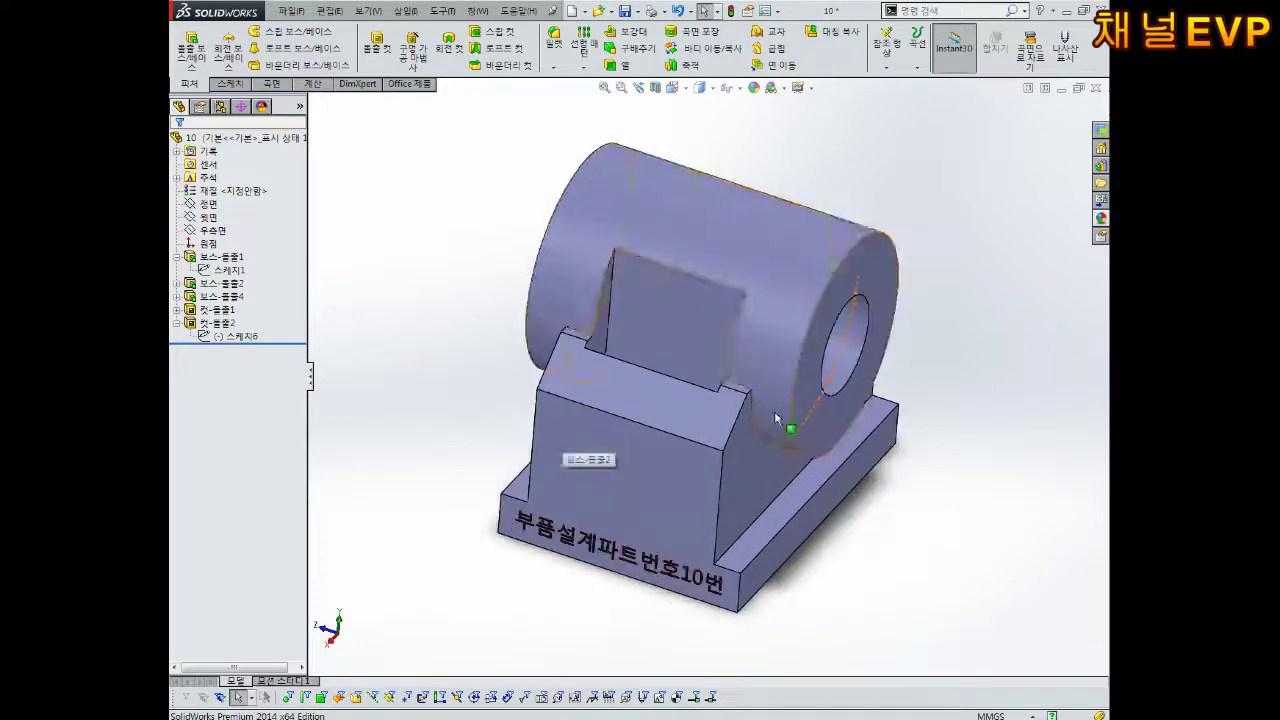
Step: Start a Distance-Distance chamfer with equal distances of 2.00 mm
click(559, 71)
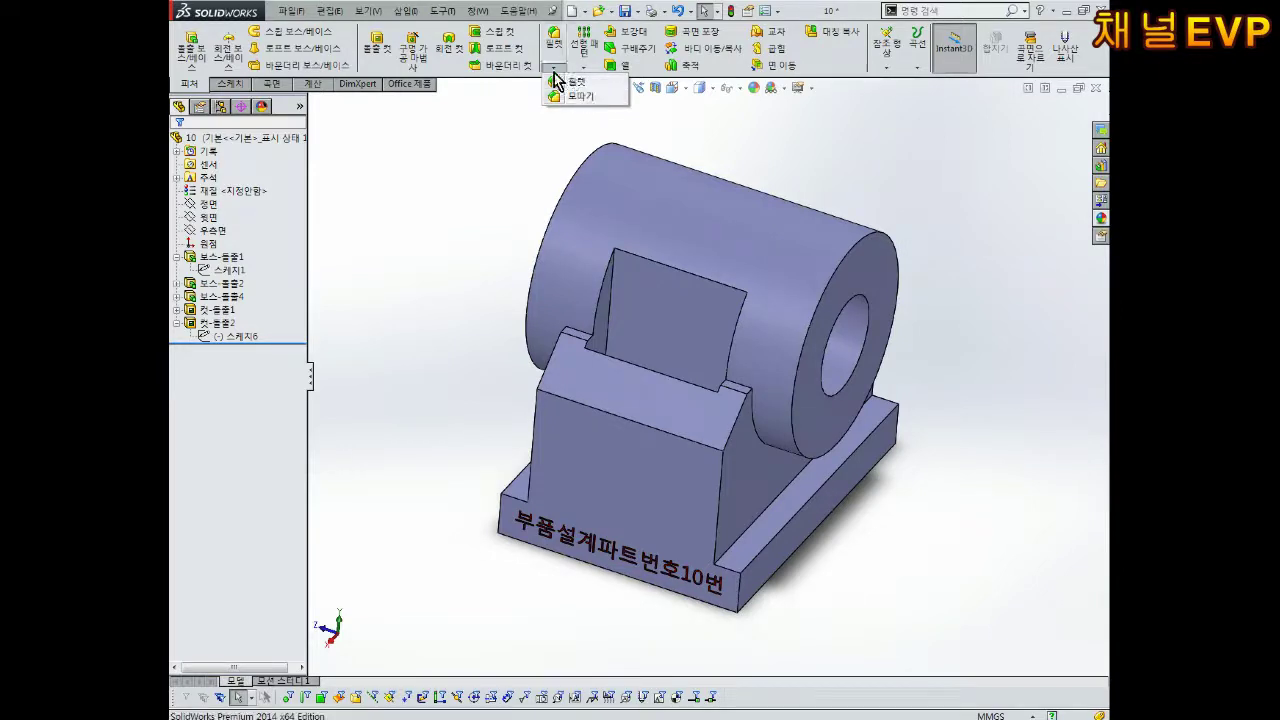
click(556, 80)
click(555, 68)
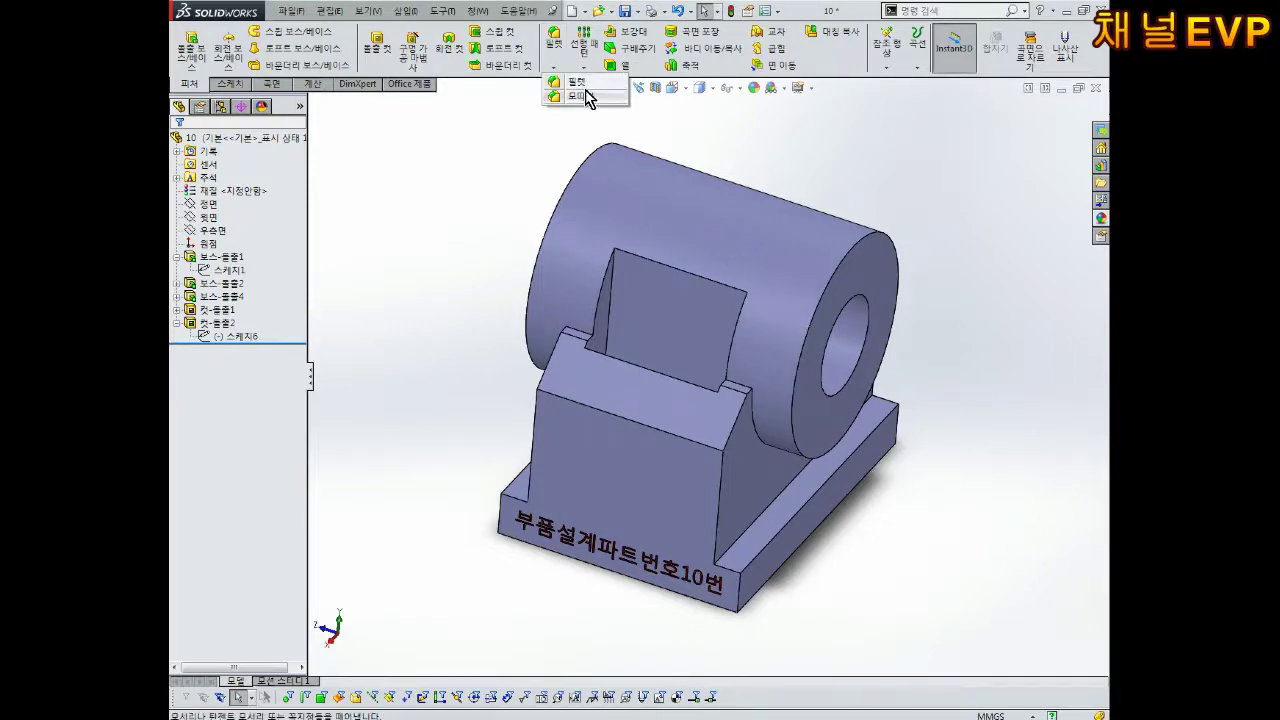
click(584, 98)
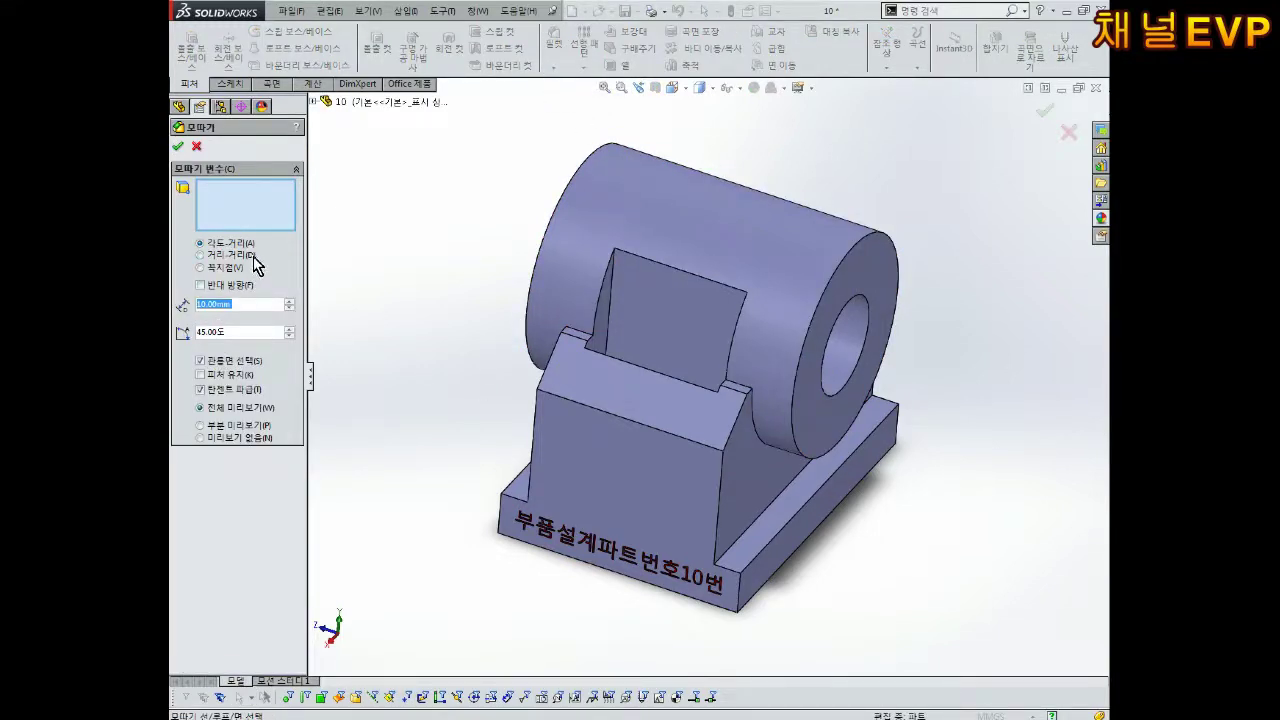
click(223, 255)
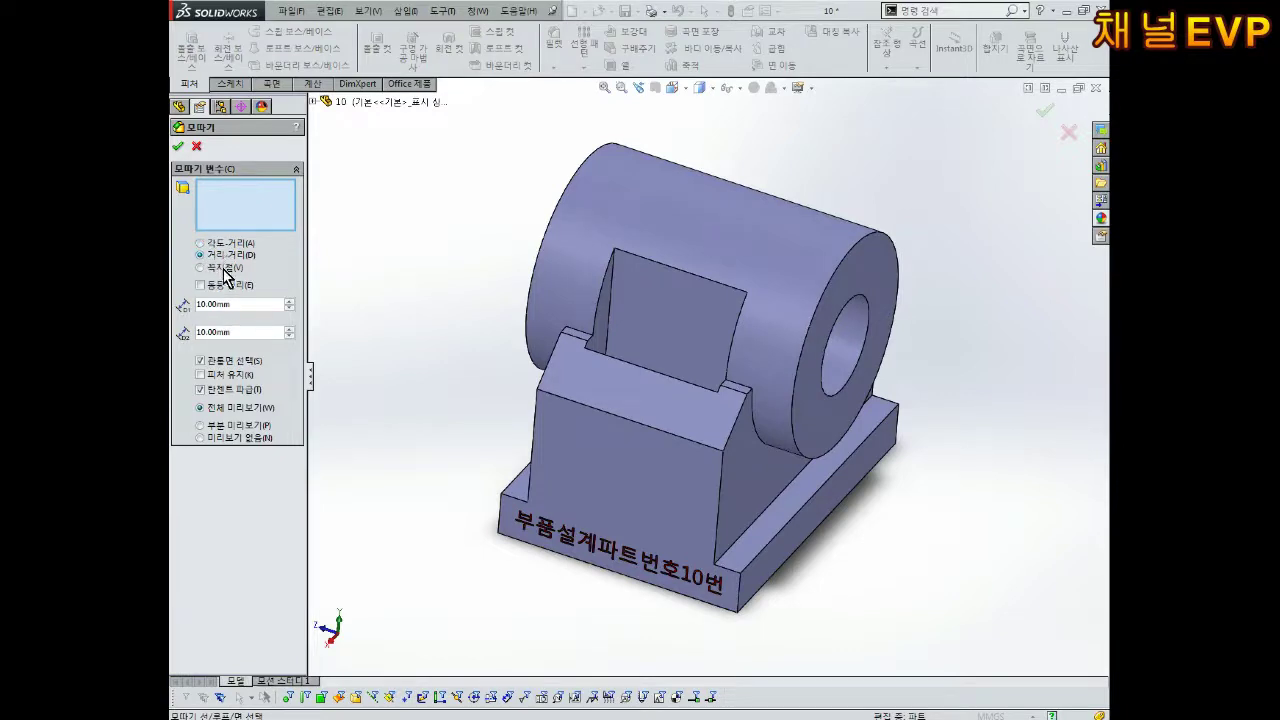
click(202, 286)
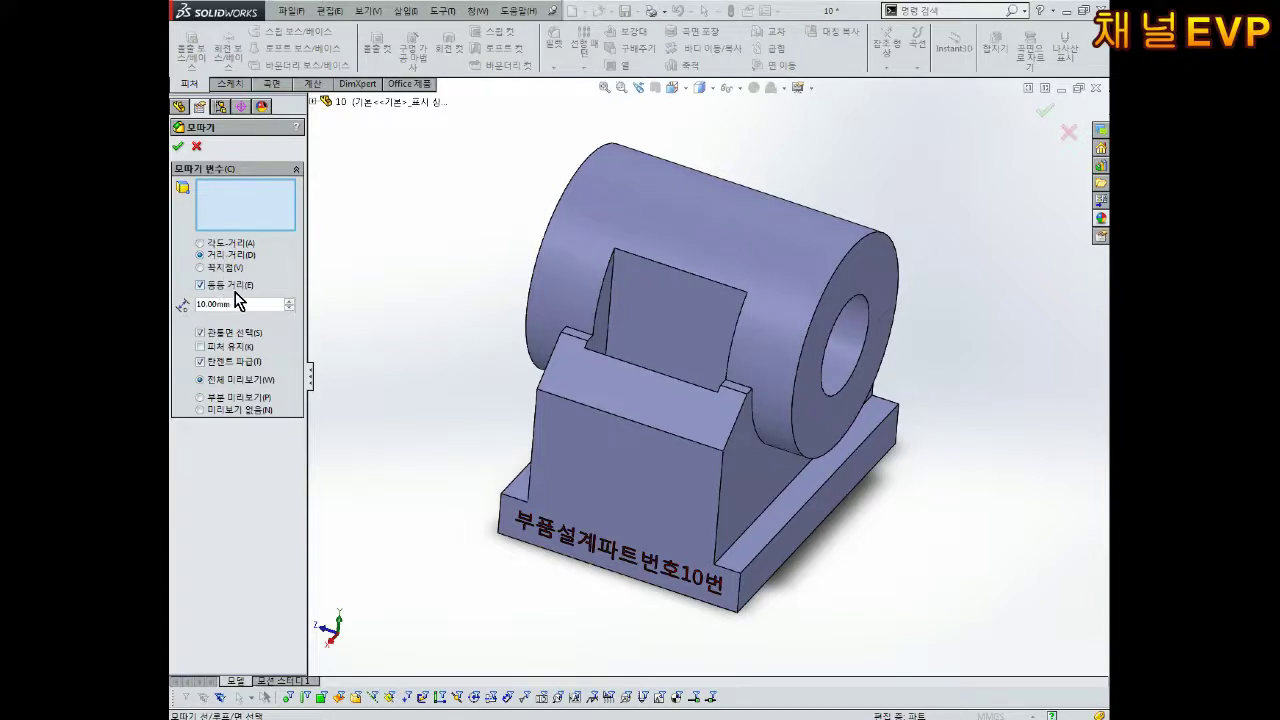
drag(246, 308, 172, 367)
text(2)
key(Return)
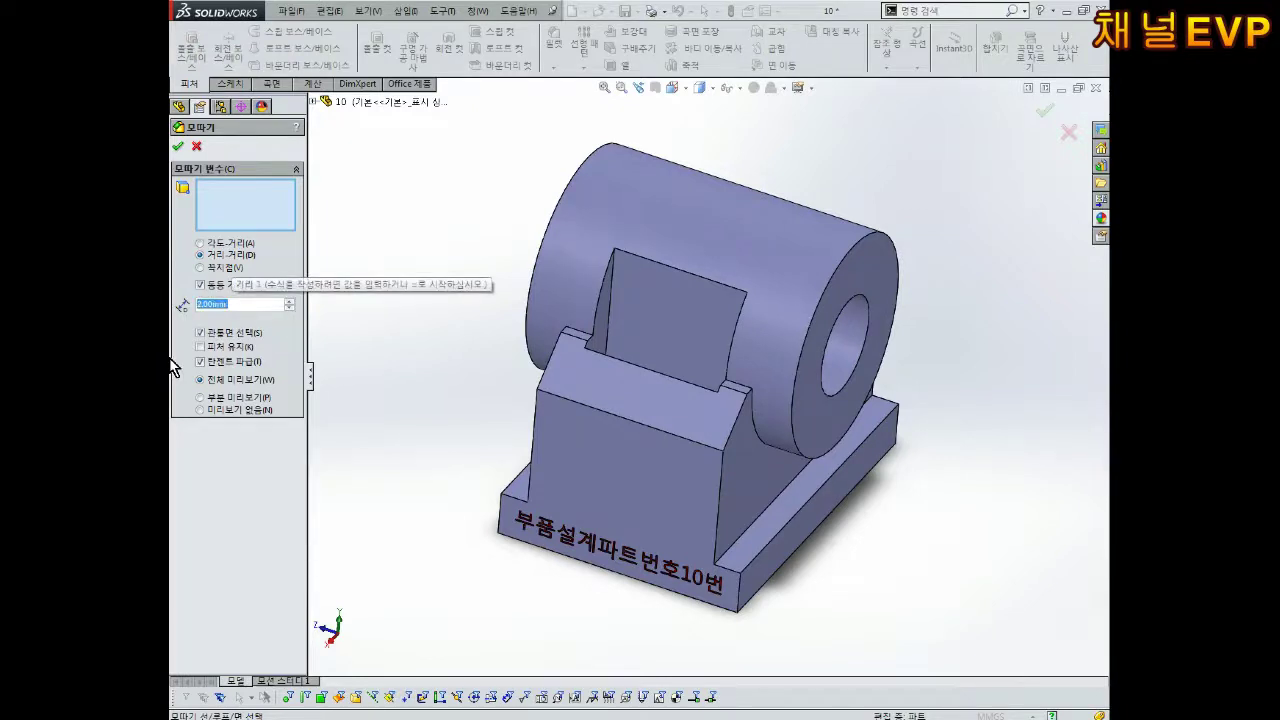
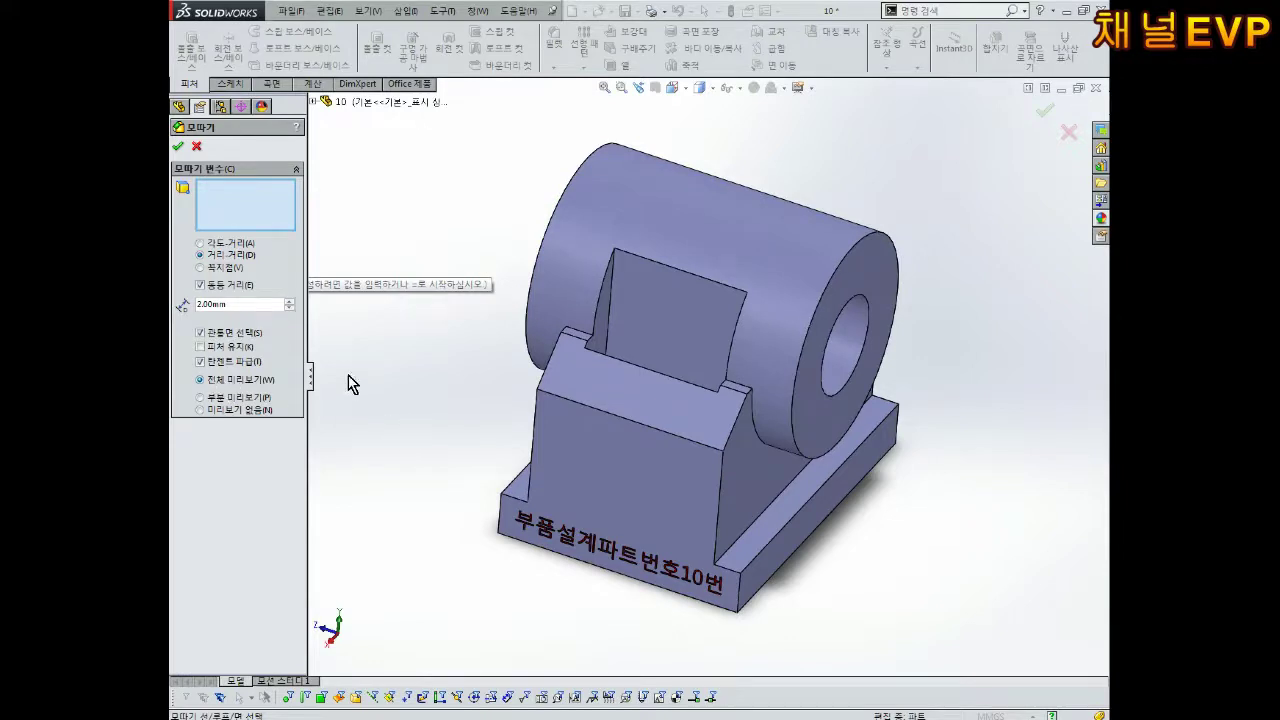
Step: Select the cylinder end's outer circular edge and set the chamfer distance to 0.5 mm
scroll(943, 343, down, 2)
scroll(849, 306, down, 2)
scroll(835, 305, down, 1)
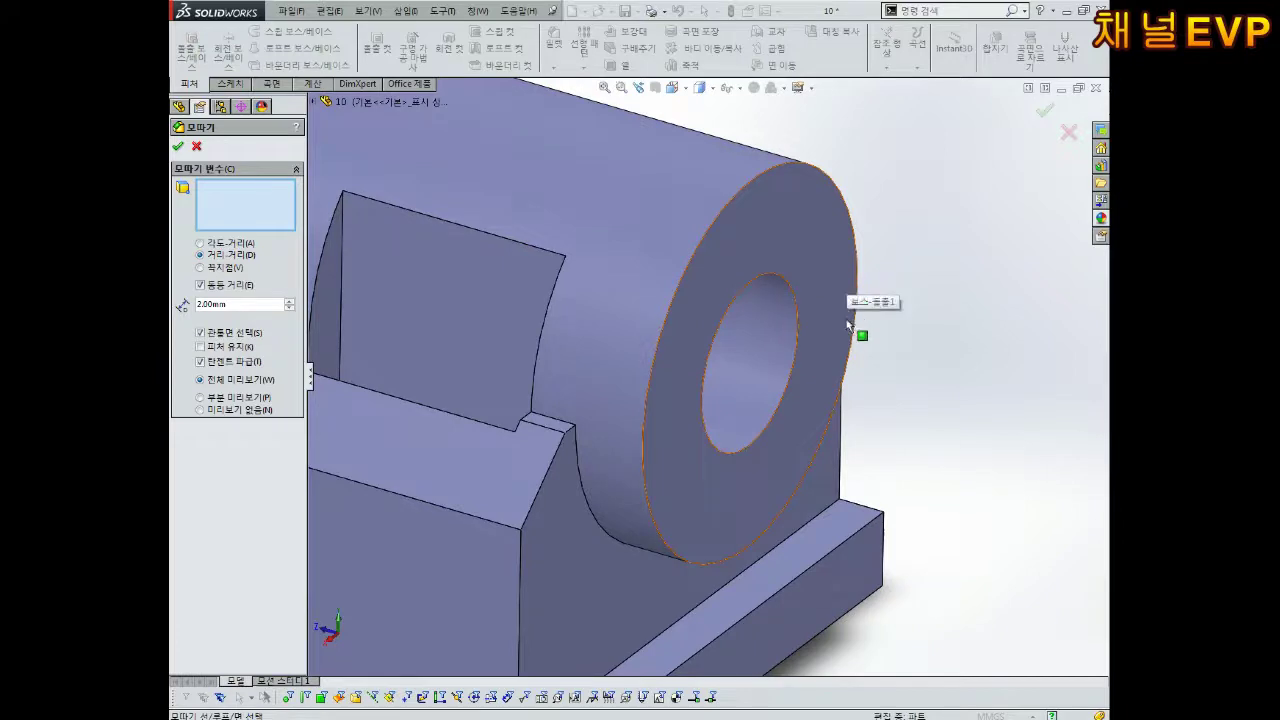
click(803, 207)
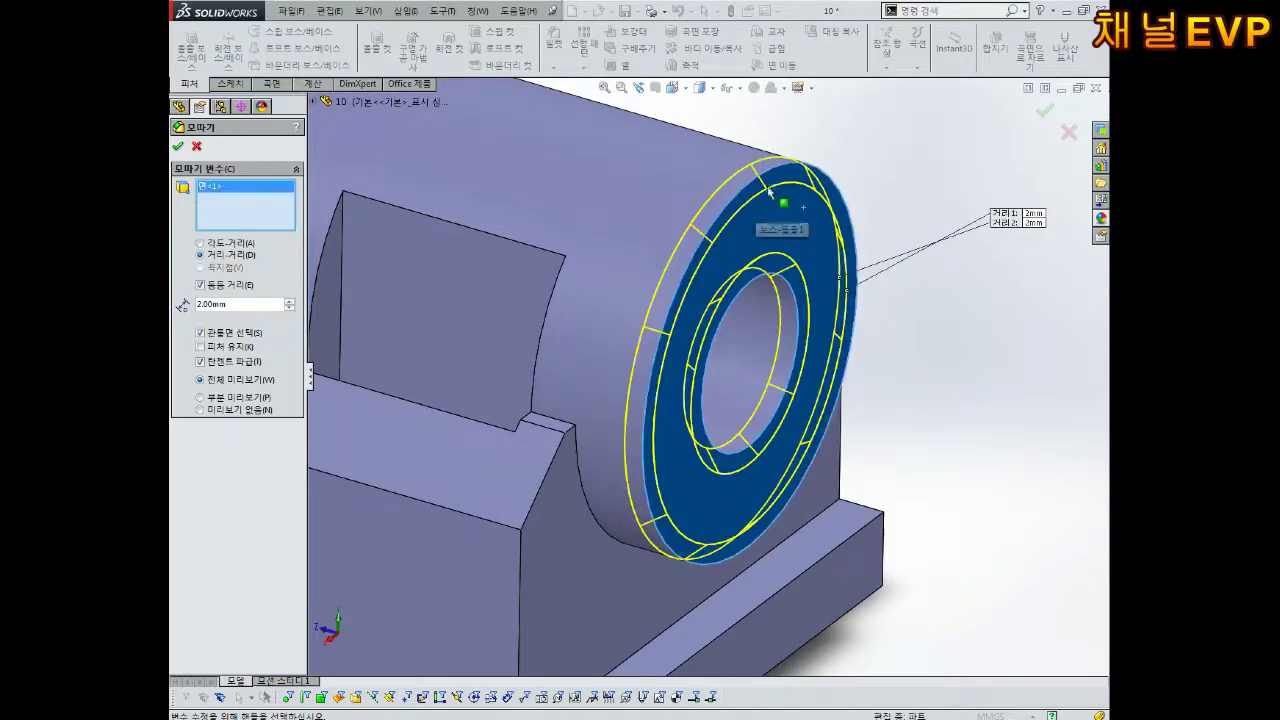
click(792, 201)
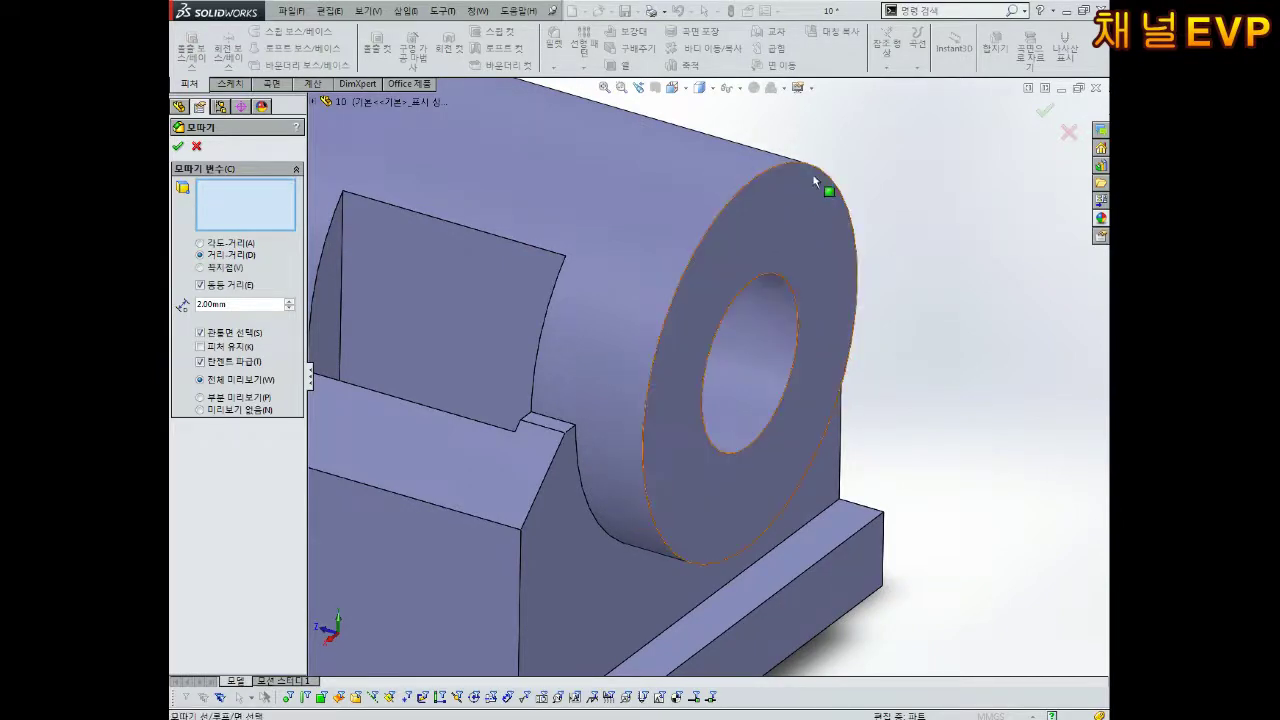
click(816, 174)
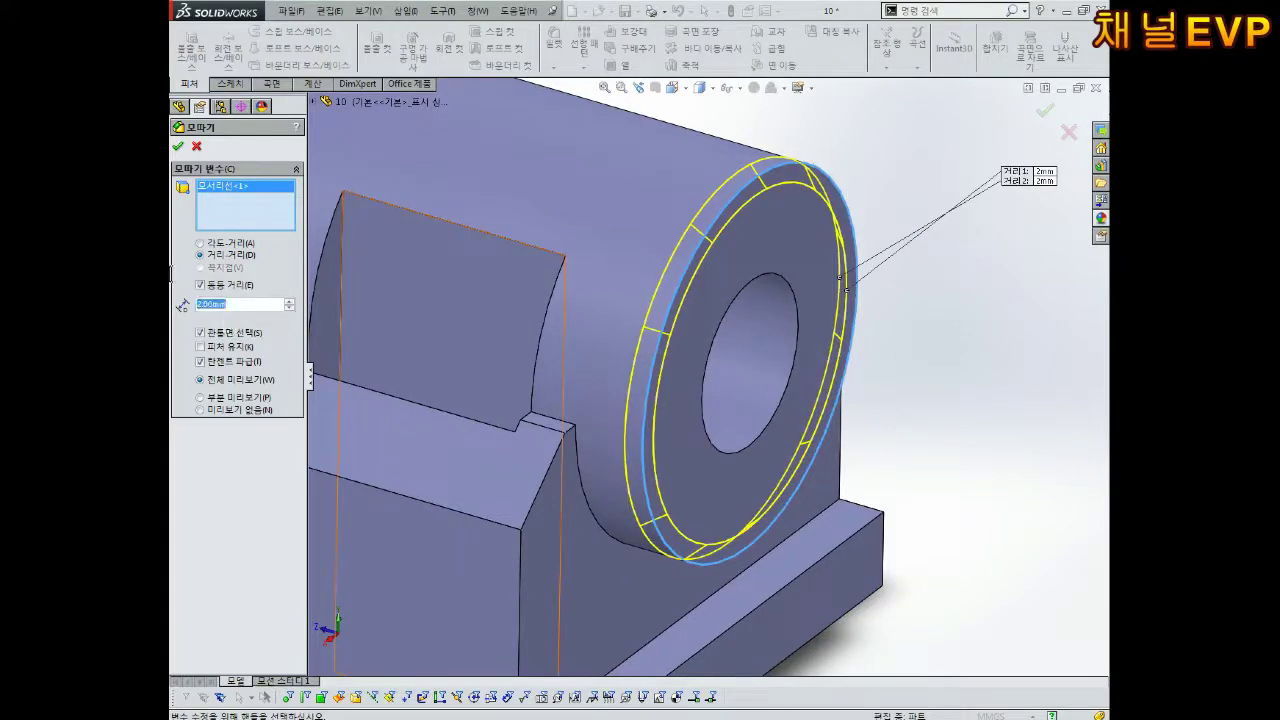
text(0.5)
key(Return)
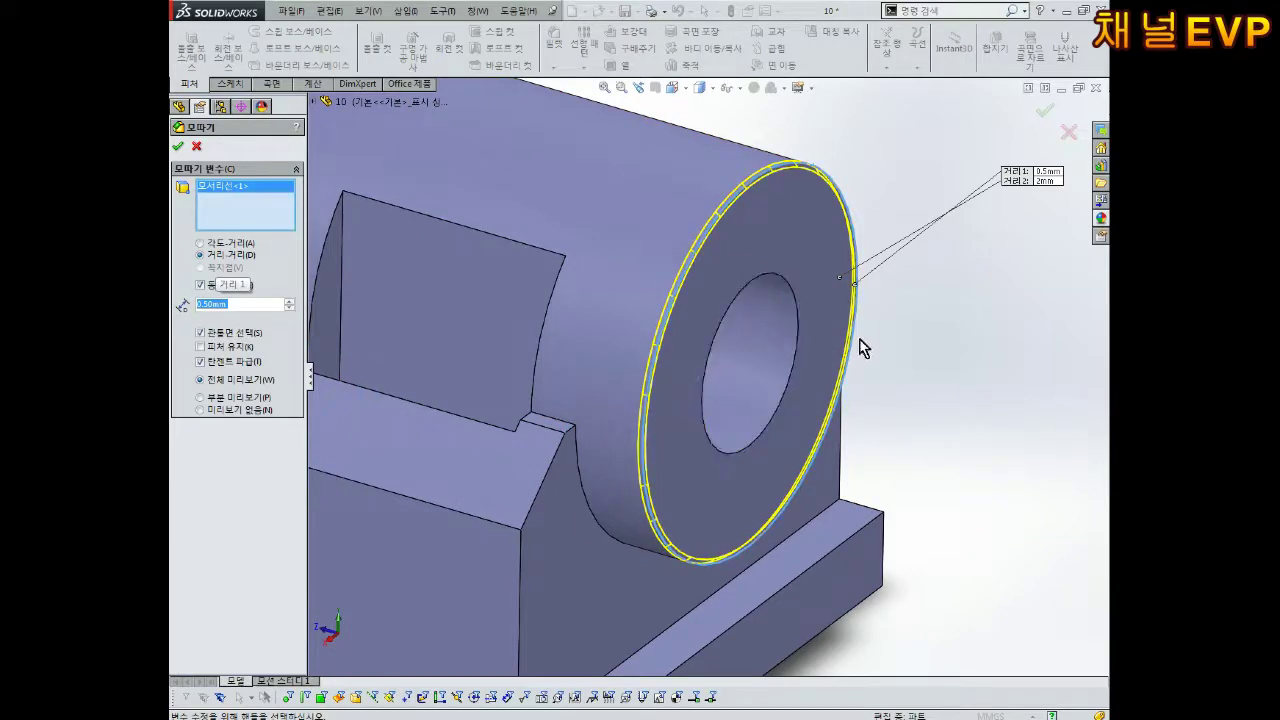
Step: Fit and orbit the view to inspect the chamfer preview, leaving the ring end face unselected
key(f)
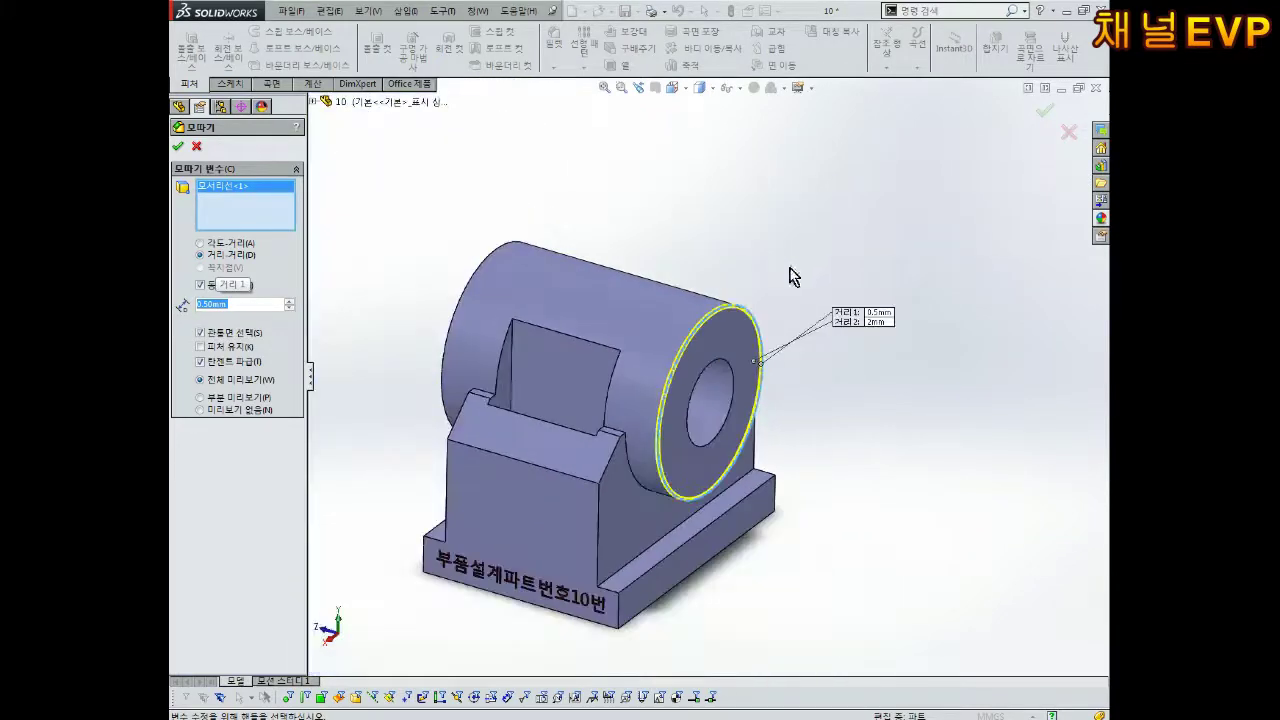
middle_drag(634, 498, 640, 470)
scroll(740, 390, down, 3)
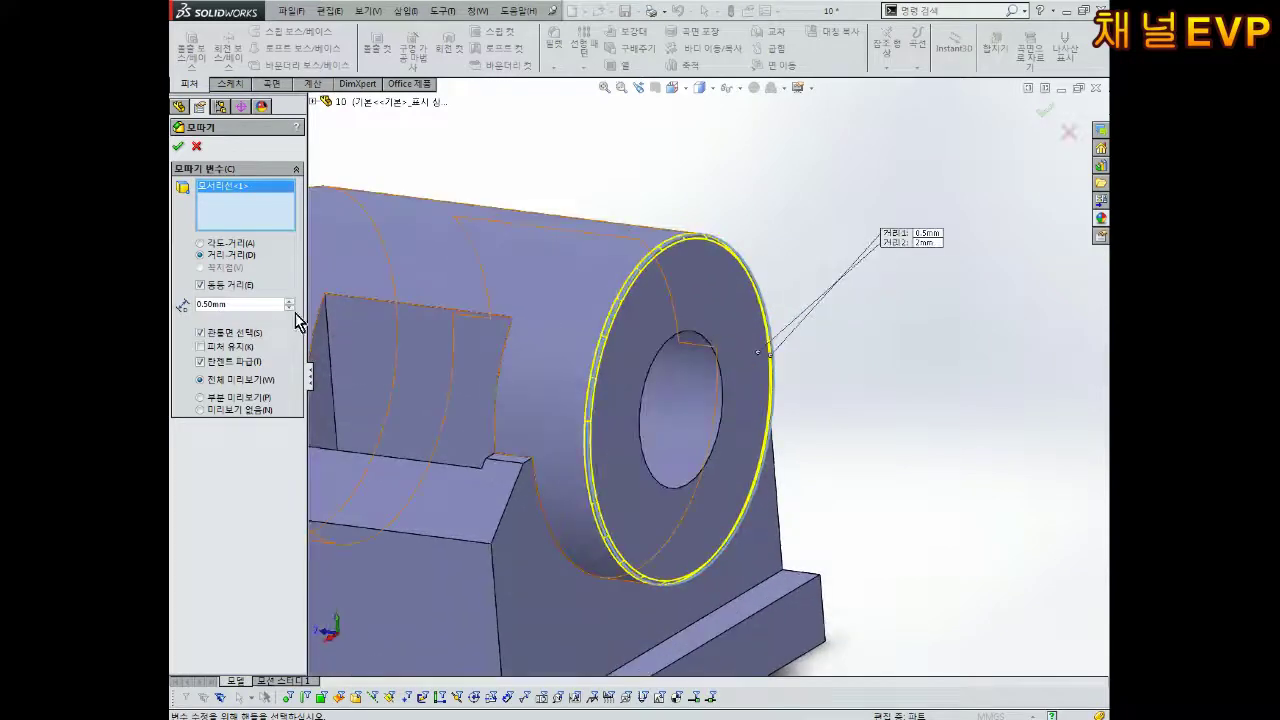
double_click(234, 305)
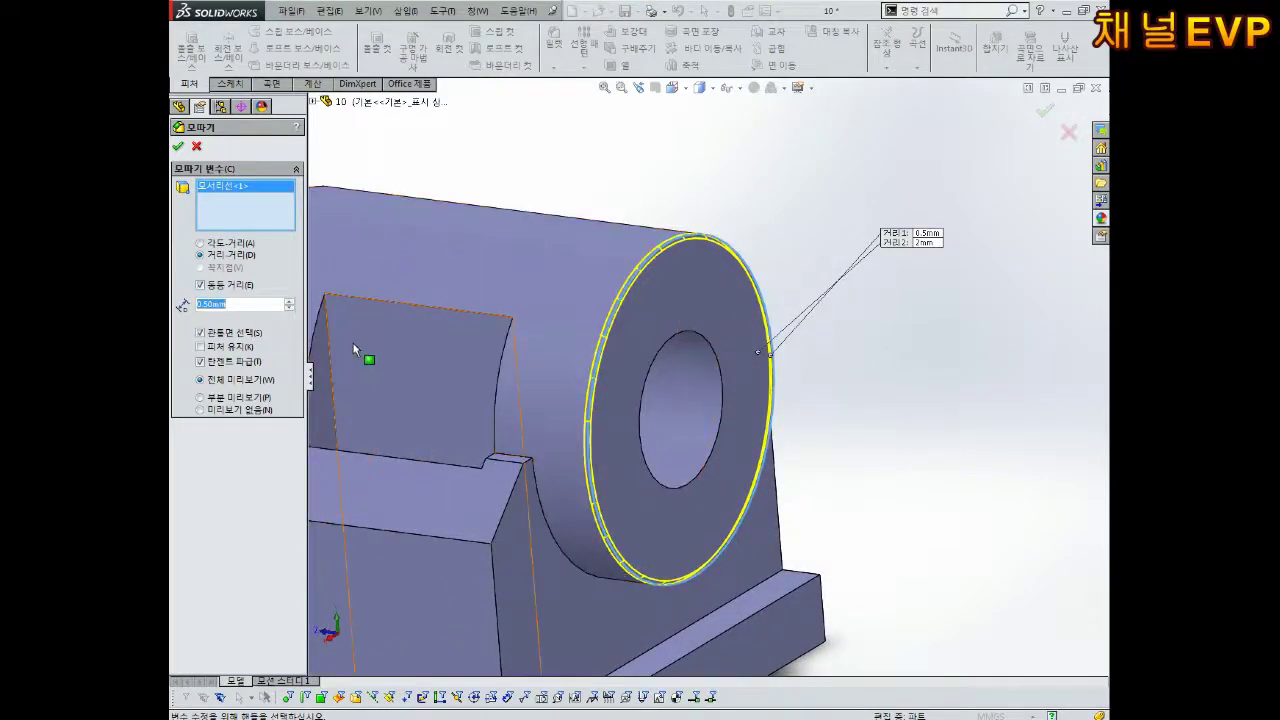
scroll(719, 450, down, 2)
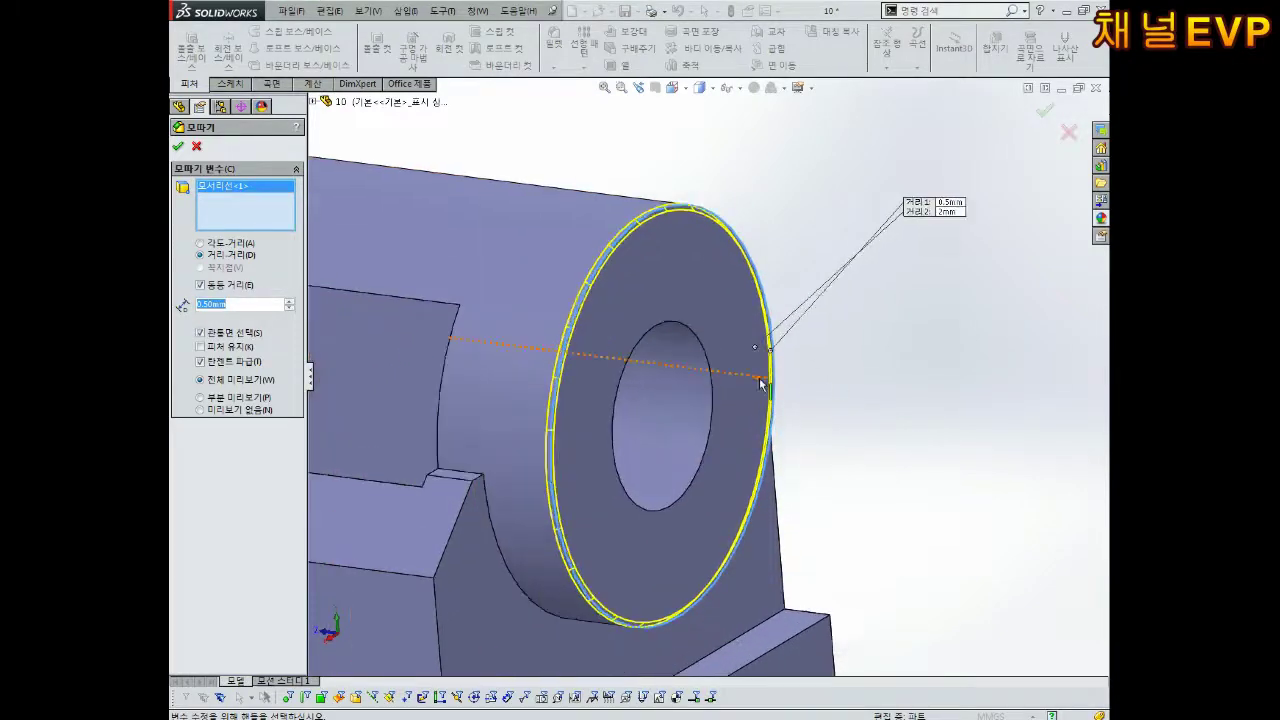
click(718, 285)
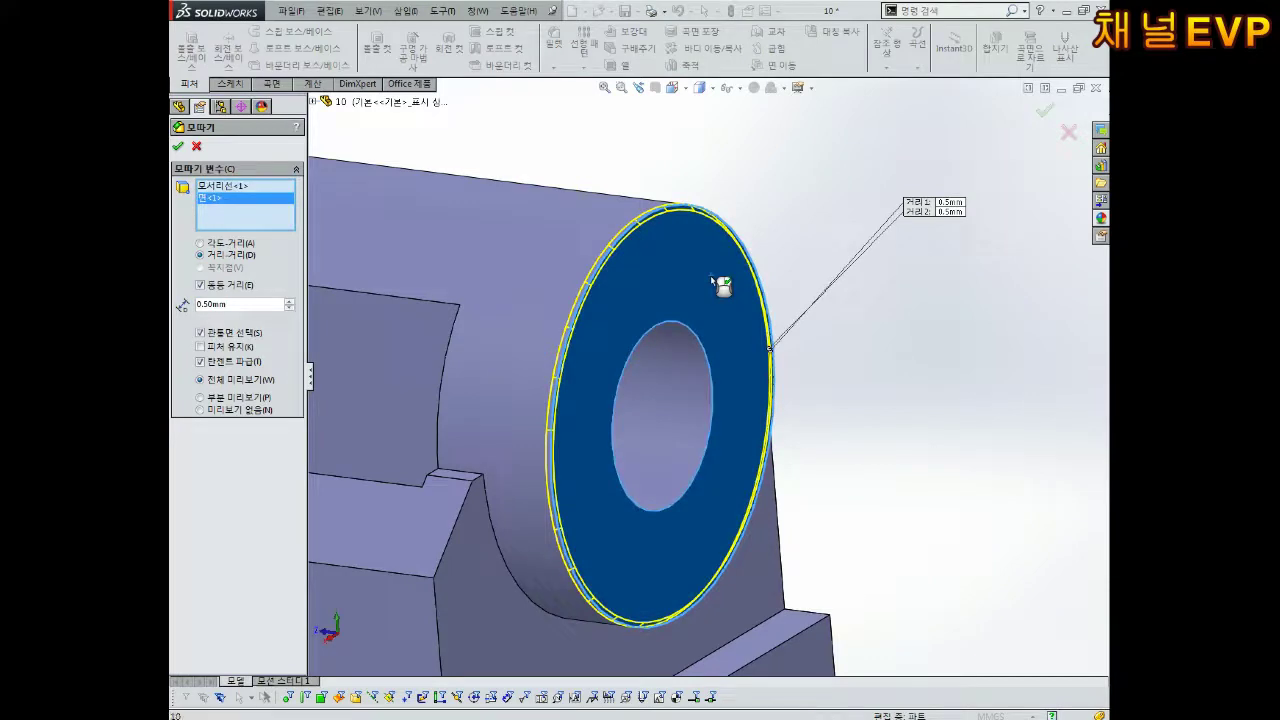
click(713, 278)
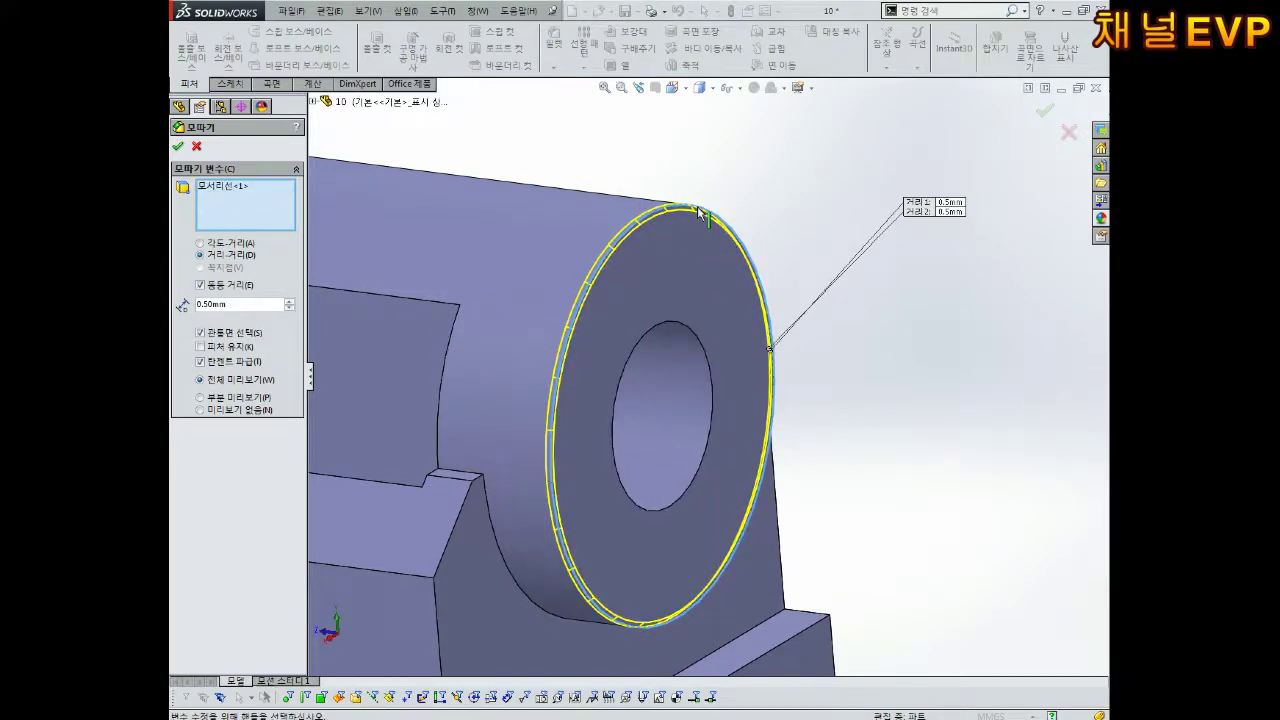
click(704, 283)
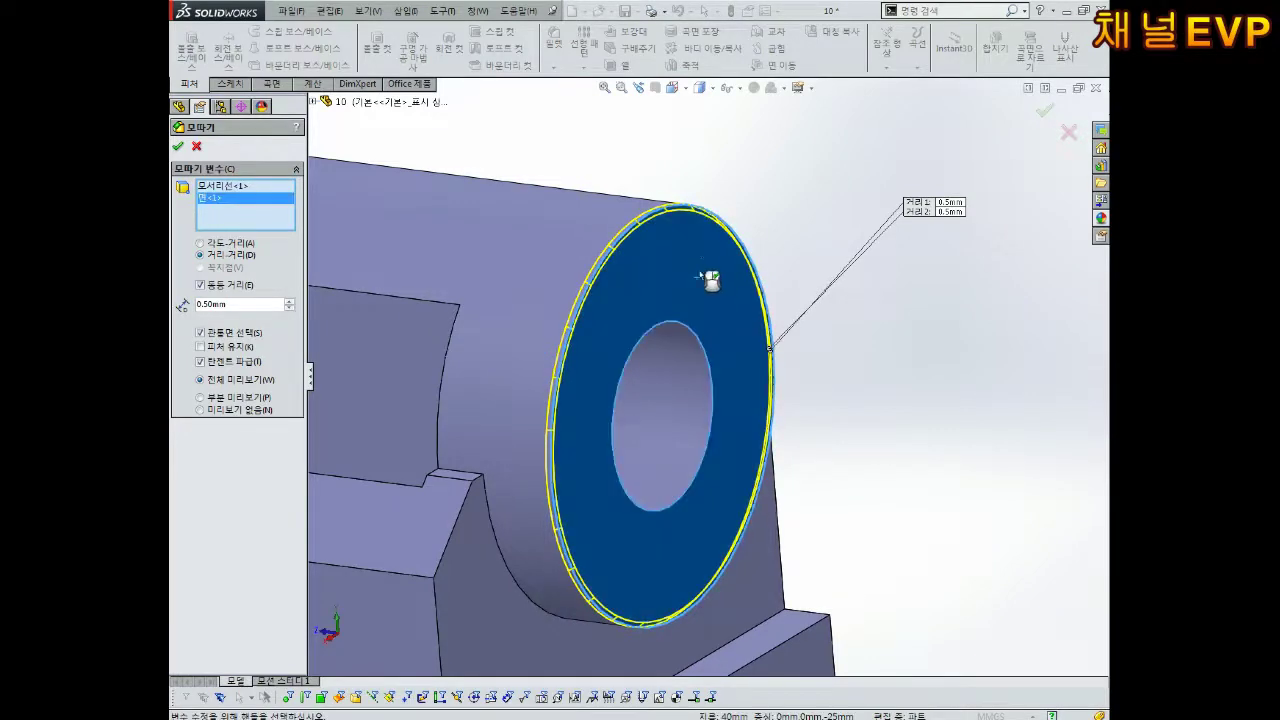
middle_drag(714, 321, 577, 306)
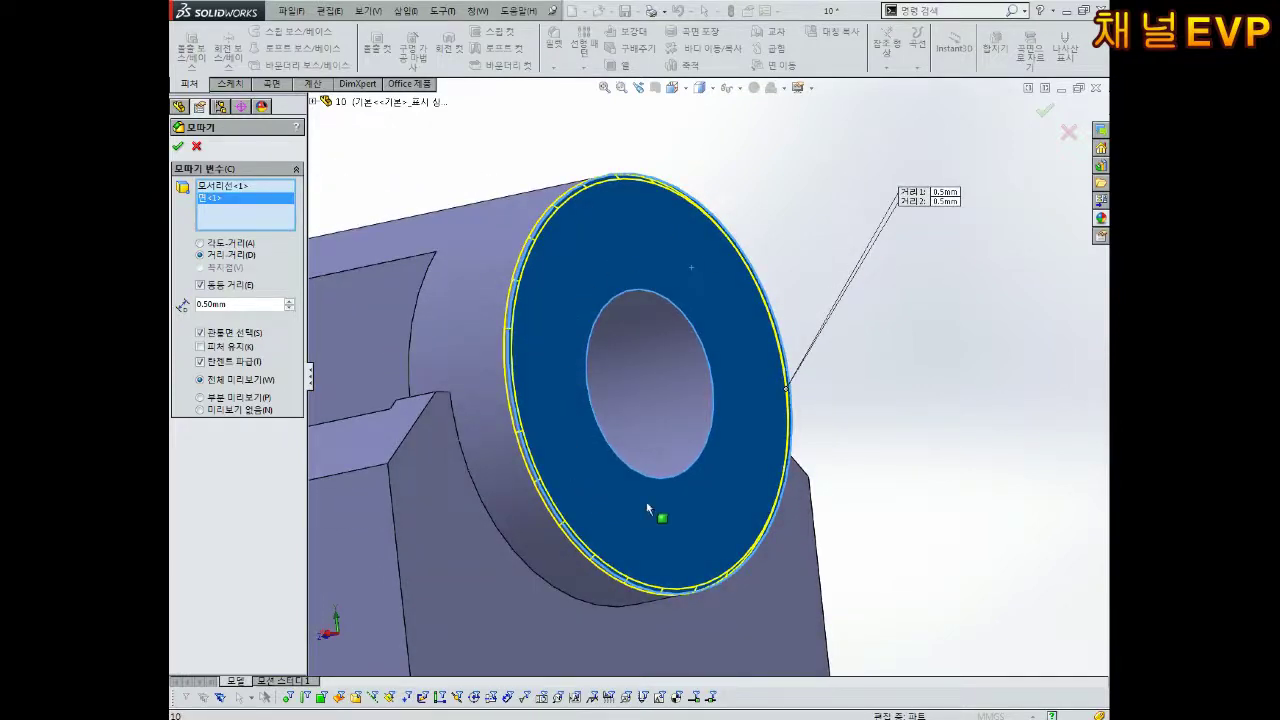
click(647, 240)
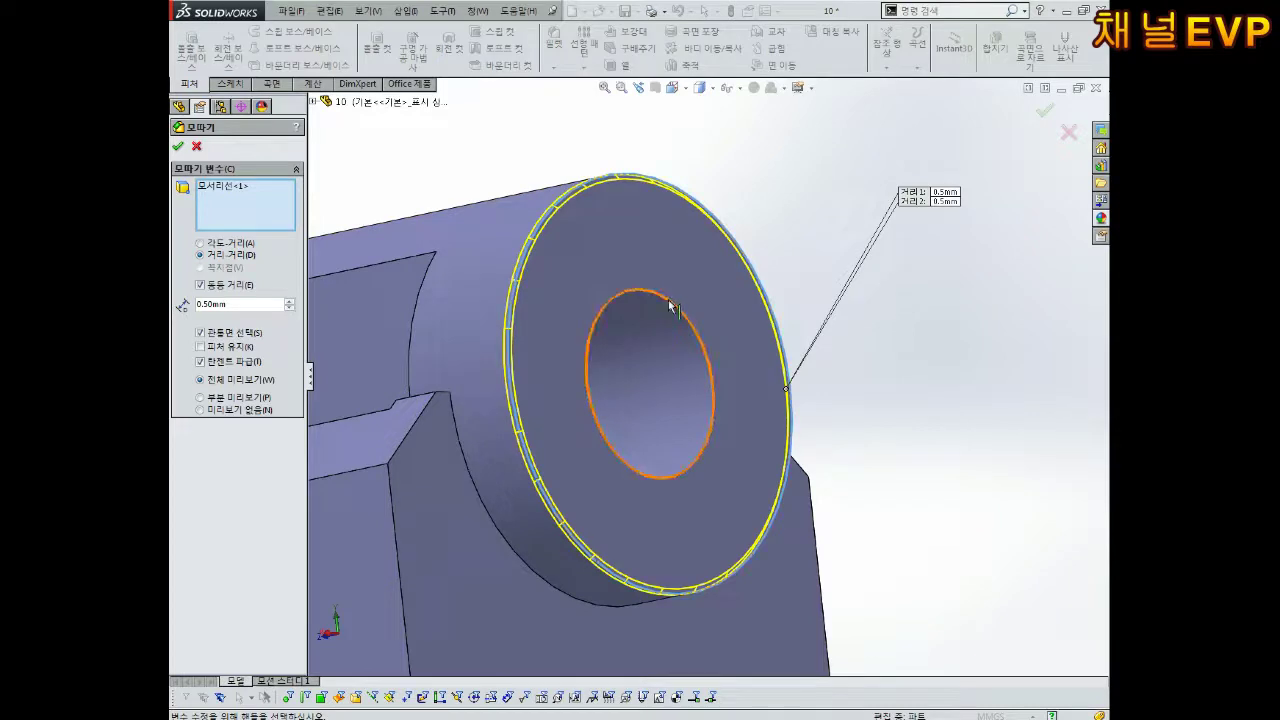
Step: Add the inner hole edge to the chamfer while keeping the outer edge selected
click(668, 297)
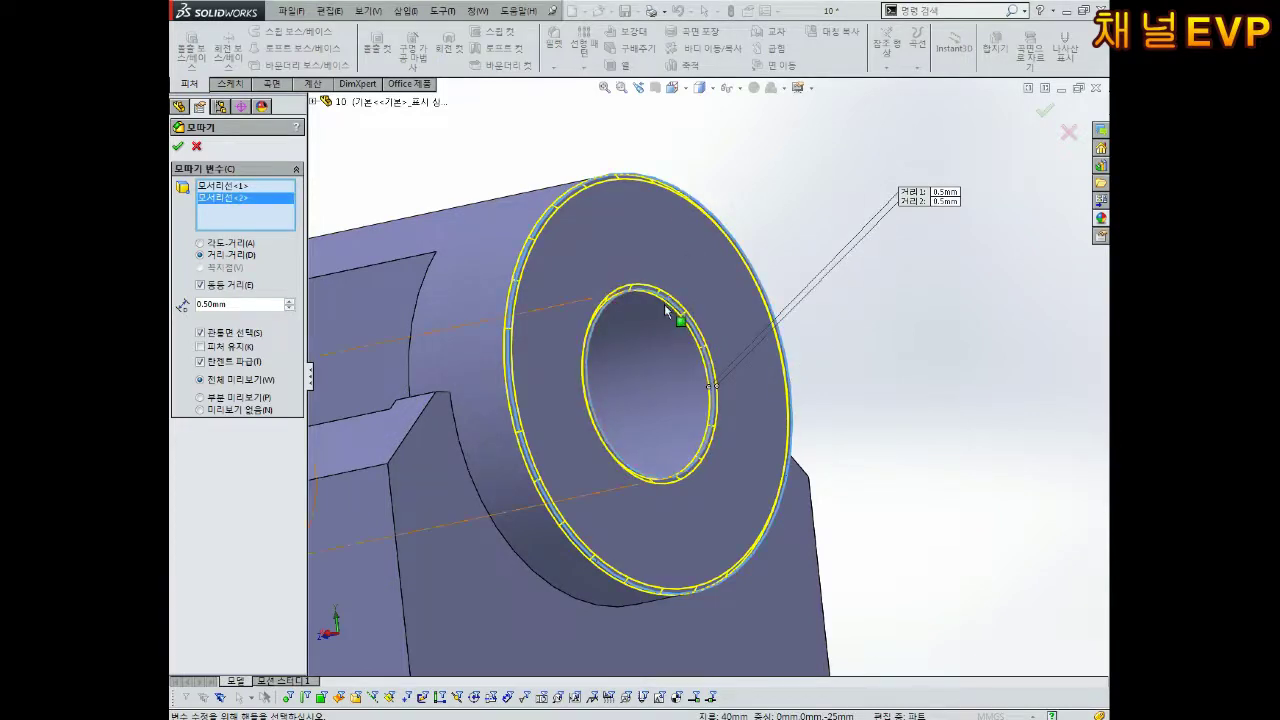
click(702, 213)
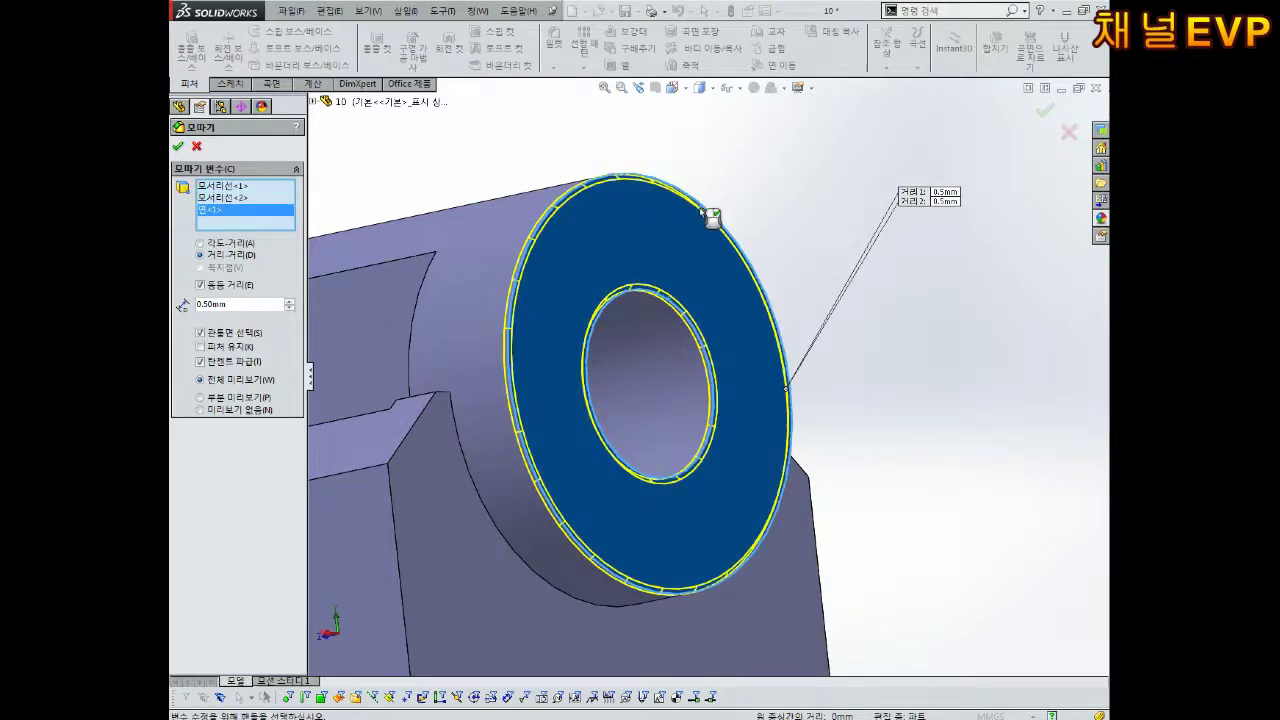
click(603, 209)
scroll(575, 285, down, 3)
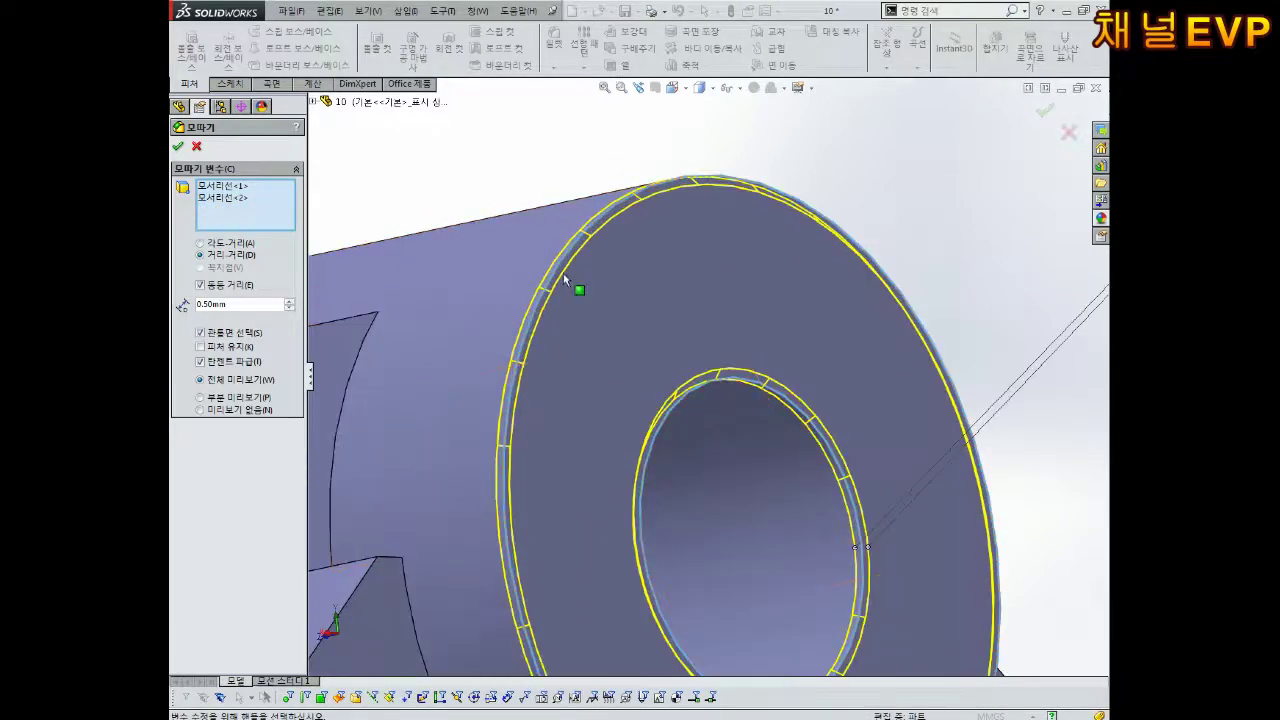
click(557, 276)
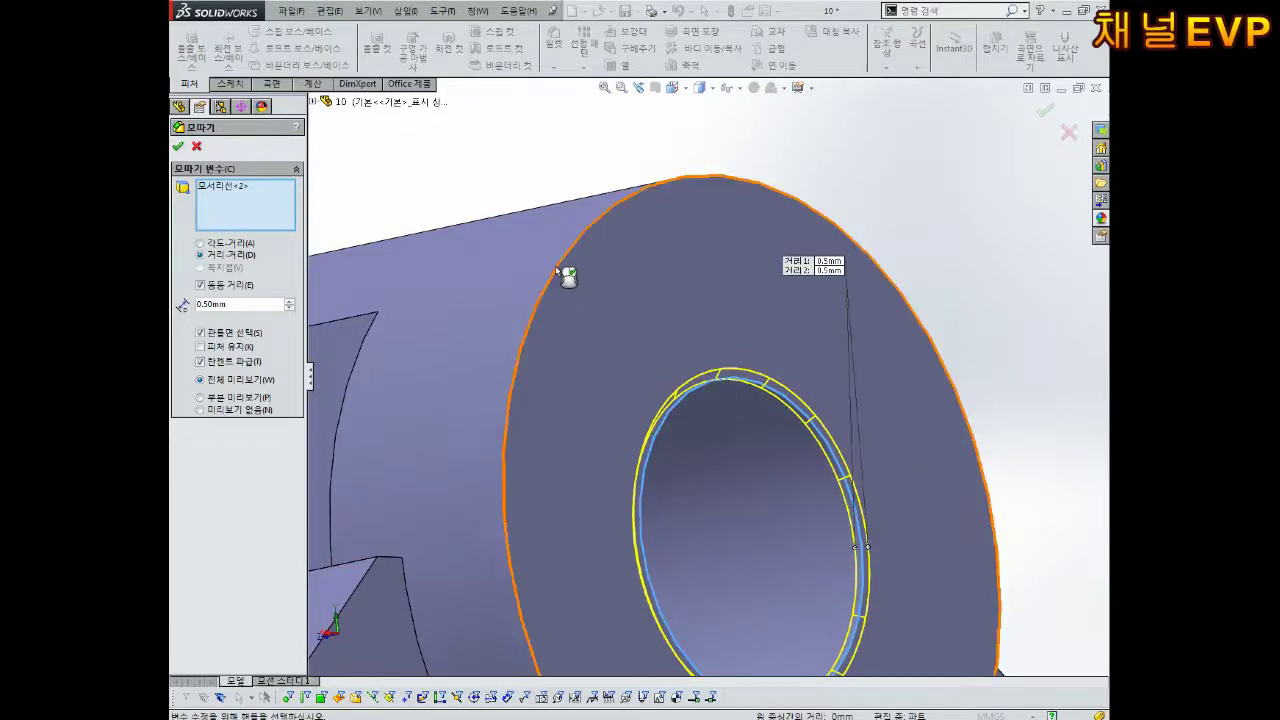
click(558, 274)
click(558, 272)
click(558, 273)
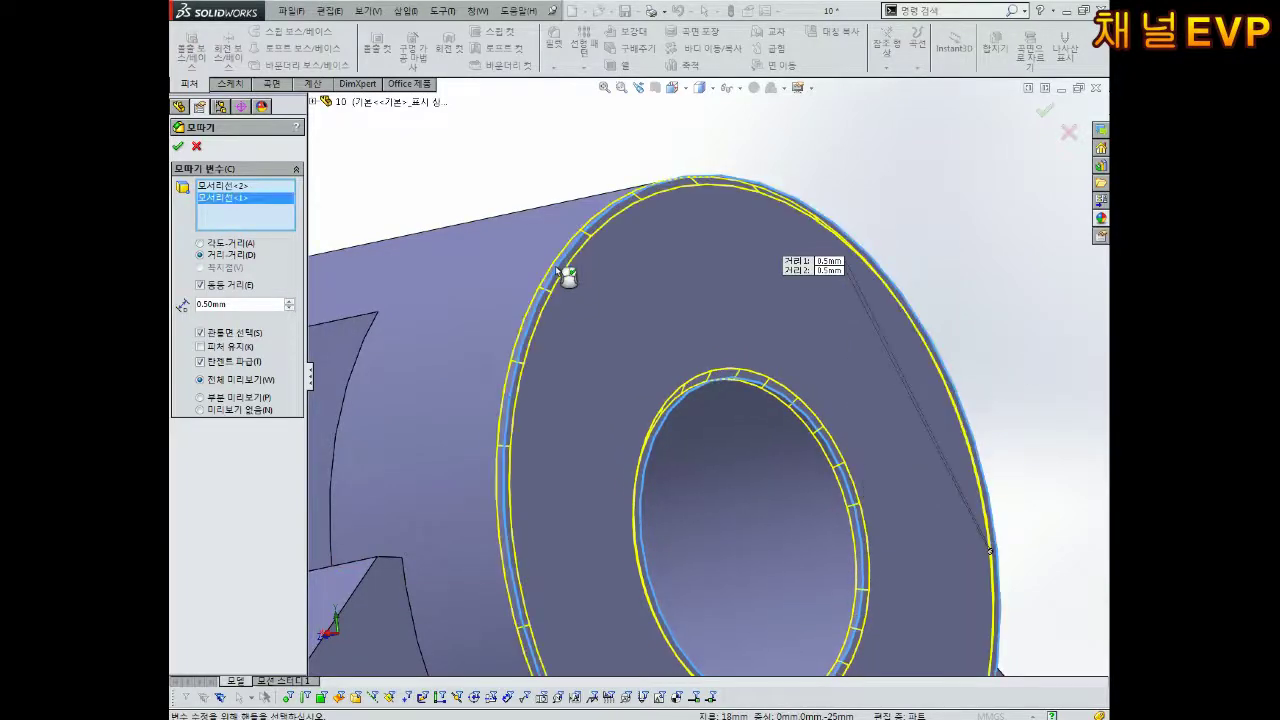
click(558, 274)
click(558, 274)
scroll(566, 274, up, 3)
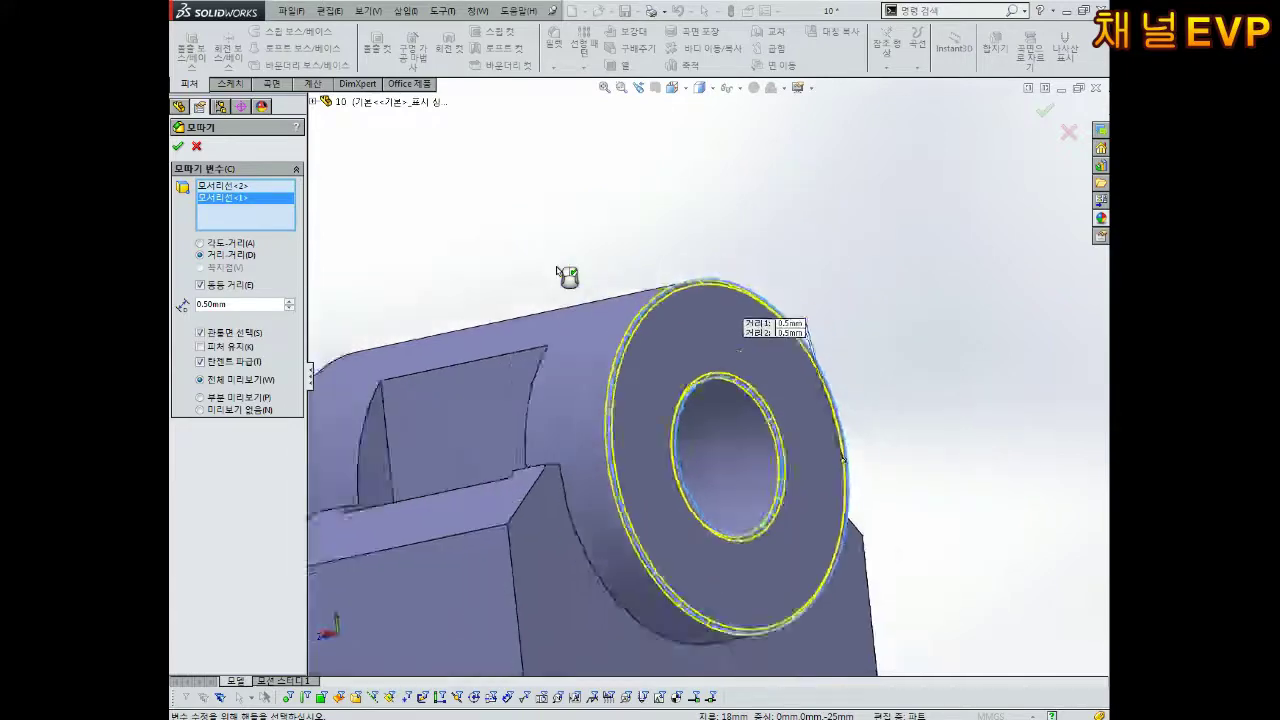
scroll(587, 390, up, 2)
Step: Add both circular edges at the cylinder's far end and confirm the 0.5 mm chamfer
middle_drag(587, 390, 555, 500)
scroll(586, 391, down, 3)
click(586, 391)
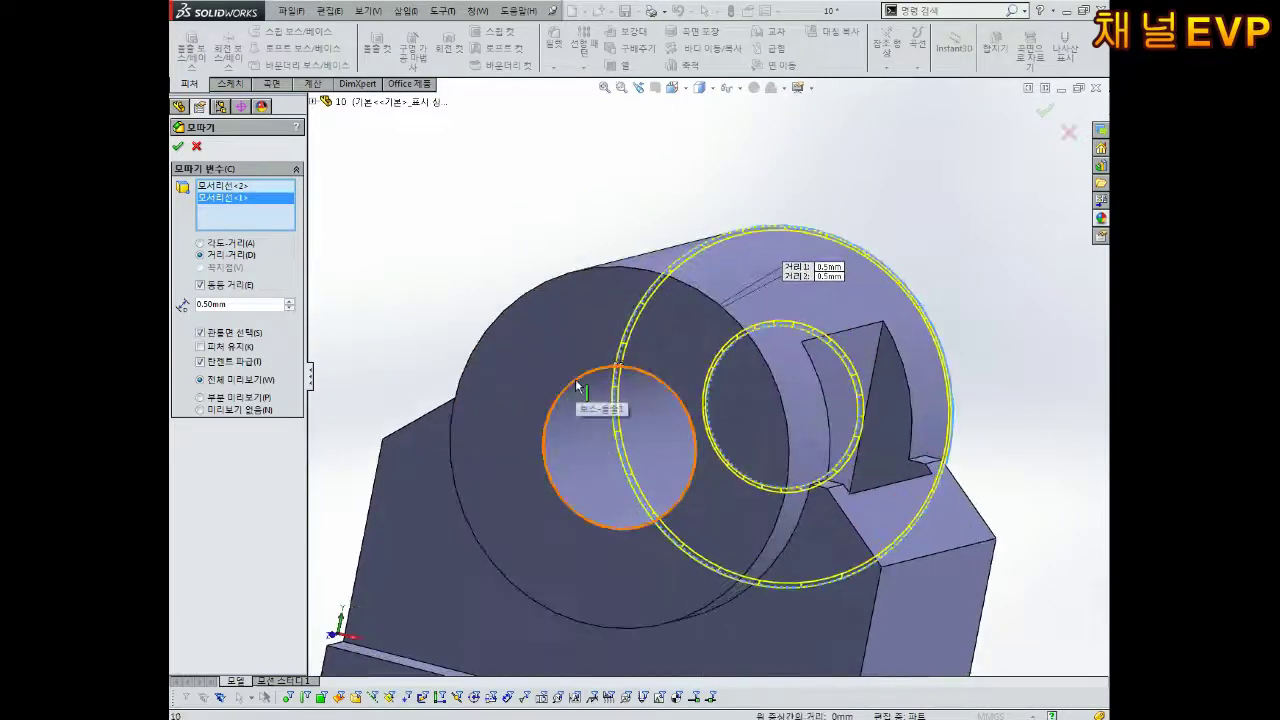
click(542, 290)
scroll(543, 288, up, 3)
middle_drag(843, 363, 760, 380)
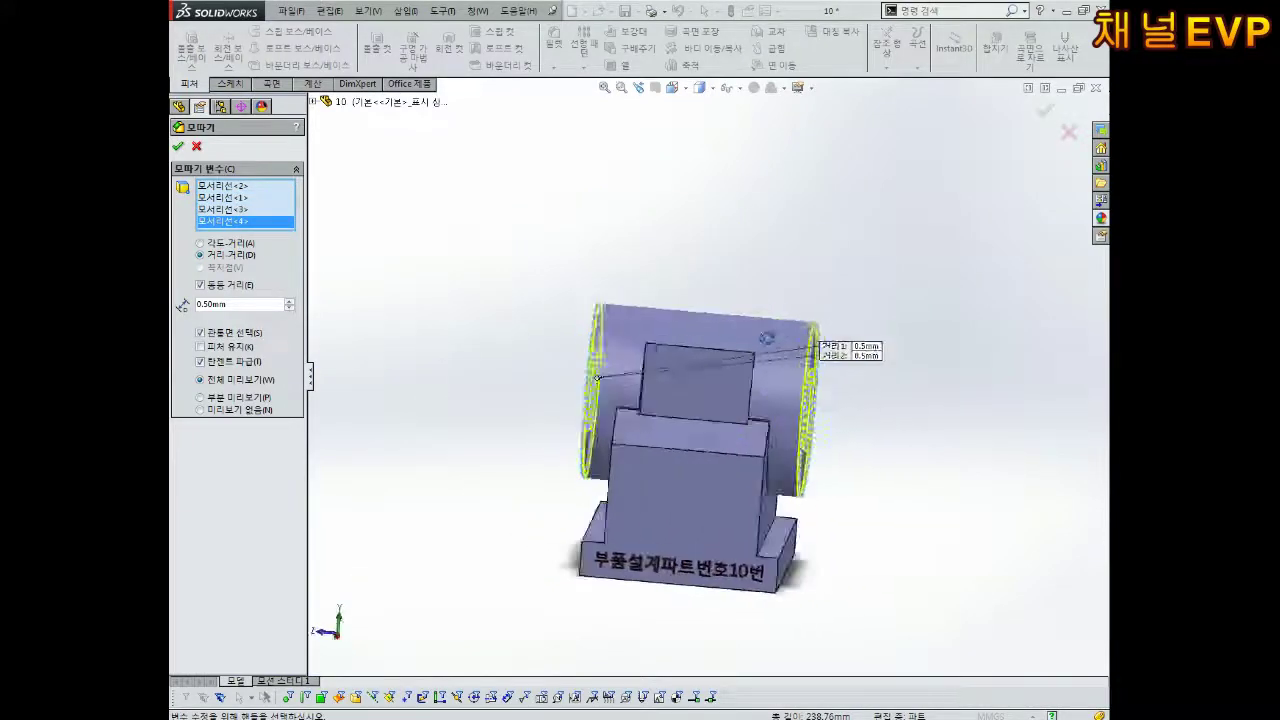
middle_drag(793, 457, 760, 455)
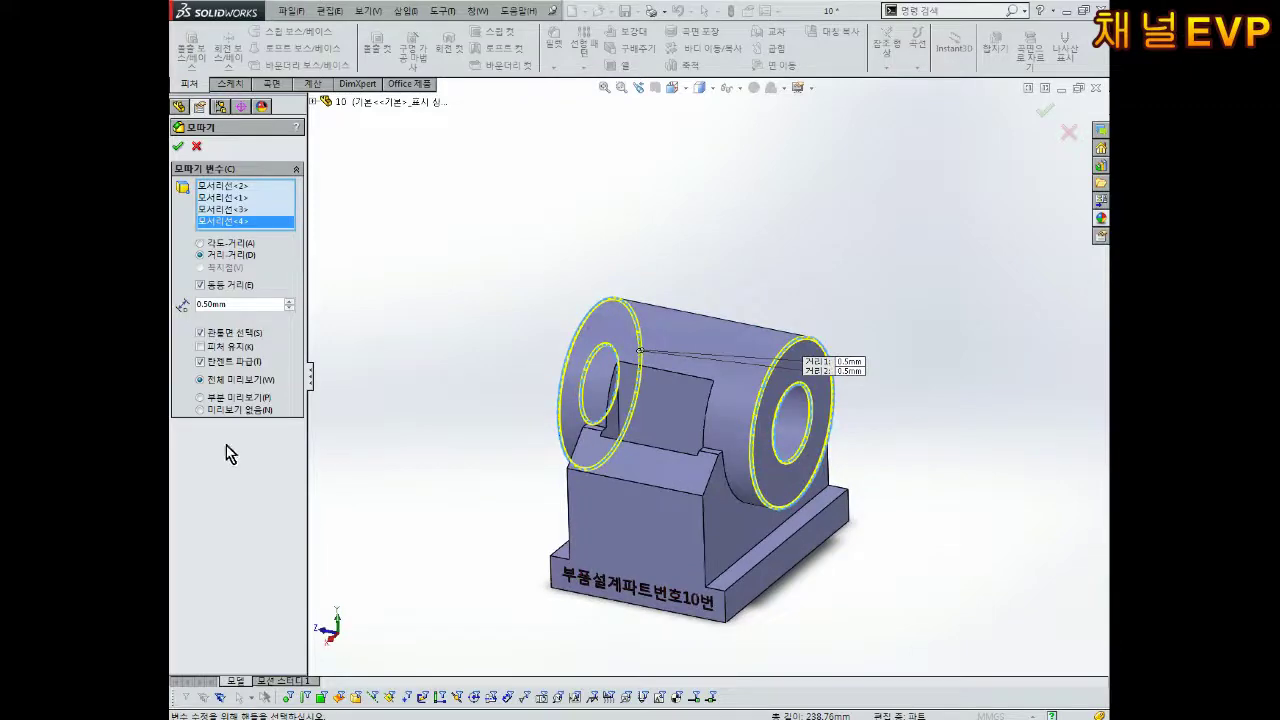
click(180, 148)
Step: Orbit the part from the engraved label side around to the underside with two slots
scroll(846, 447, down, 3)
scroll(790, 370, down, 2)
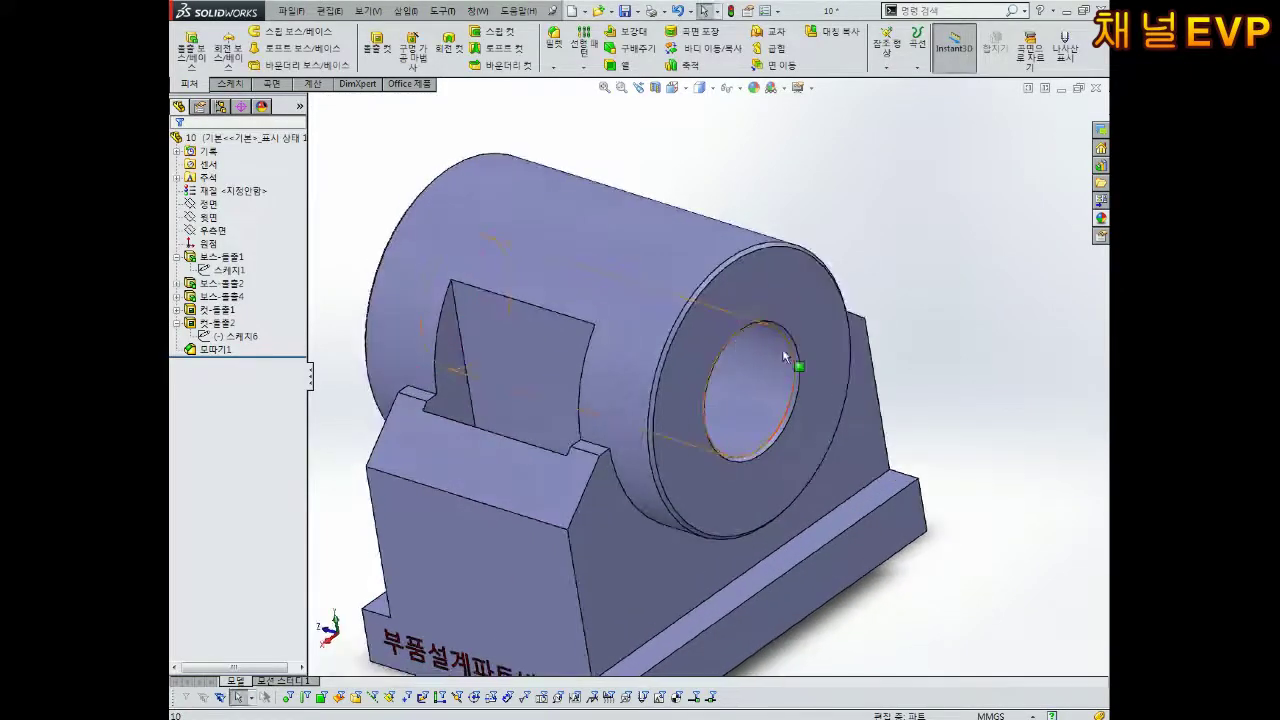
scroll(790, 380, up, 4)
mouse_move(686, 403)
middle_down()
mouse_move(646, 416)
mouse_move(686, 400)
mouse_move(690, 440)
middle_up()
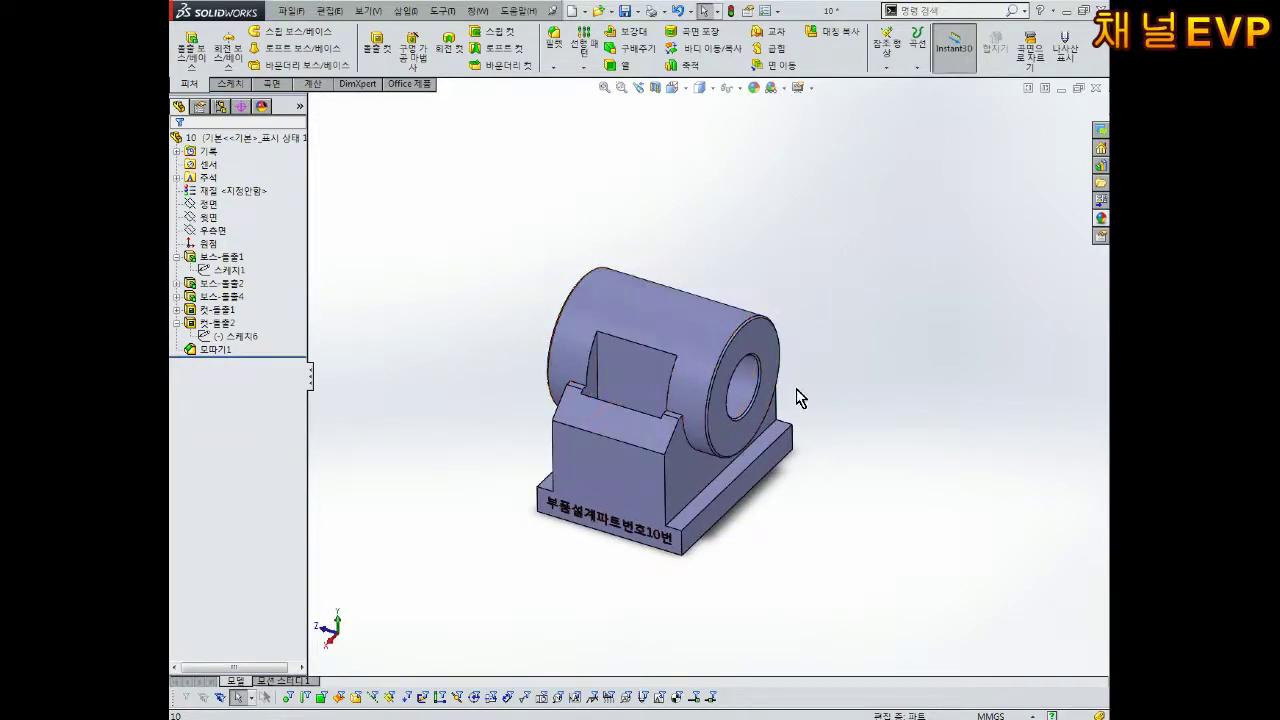
mouse_move(800, 370)
middle_down()
mouse_move(761, 432)
mouse_move(700, 460)
mouse_move(690, 511)
mouse_move(723, 433)
mouse_move(748, 428)
middle_up()
scroll(636, 478, down, 2)
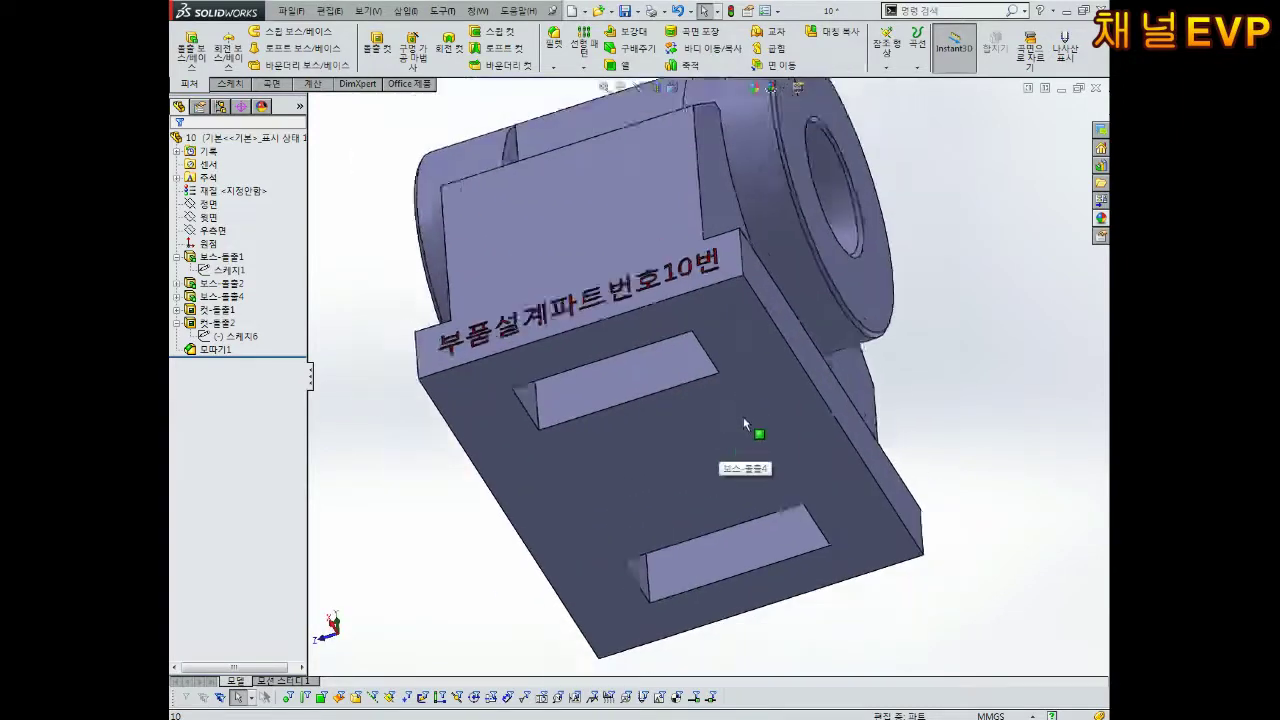
Step: Select the slotted bottom face of the base, then clear the selection
click(743, 434)
click(944, 444)
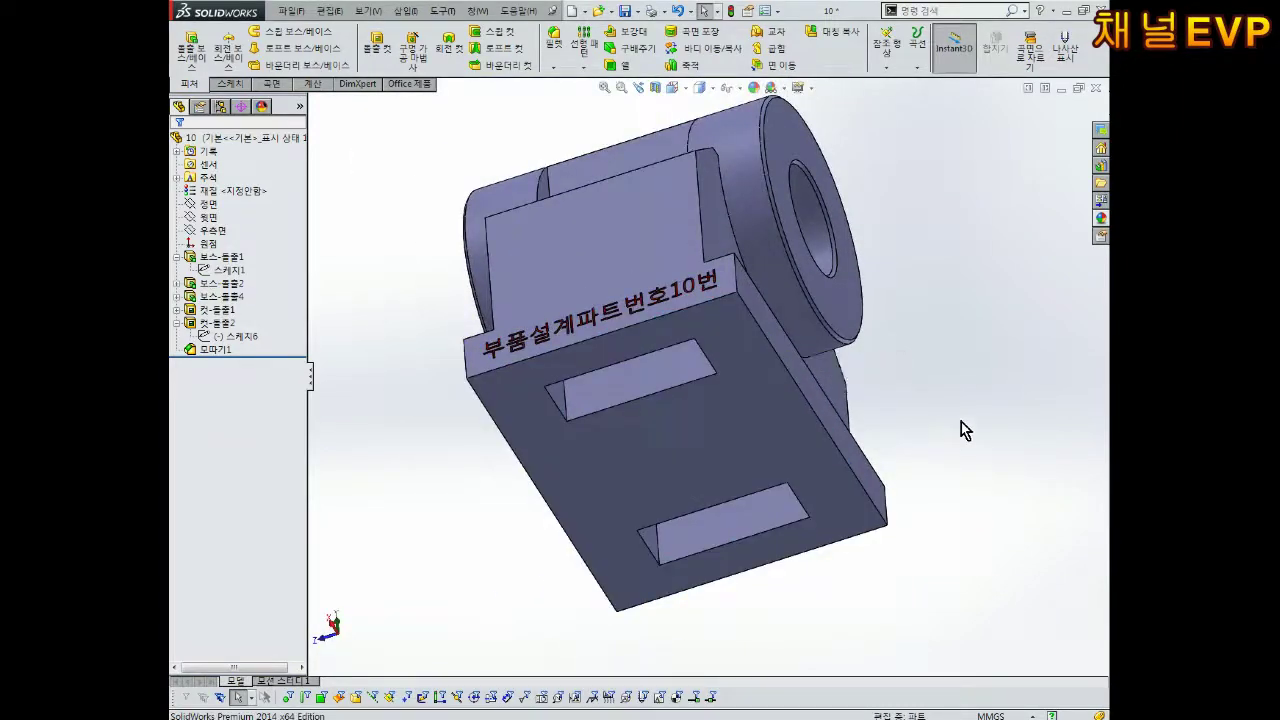
click(766, 450)
mouse_move(714, 406)
middle_down()
mouse_move(700, 517)
mouse_move(737, 466)
mouse_move(735, 365)
mouse_move(800, 340)
middle_up()
scroll(737, 466, up, 2)
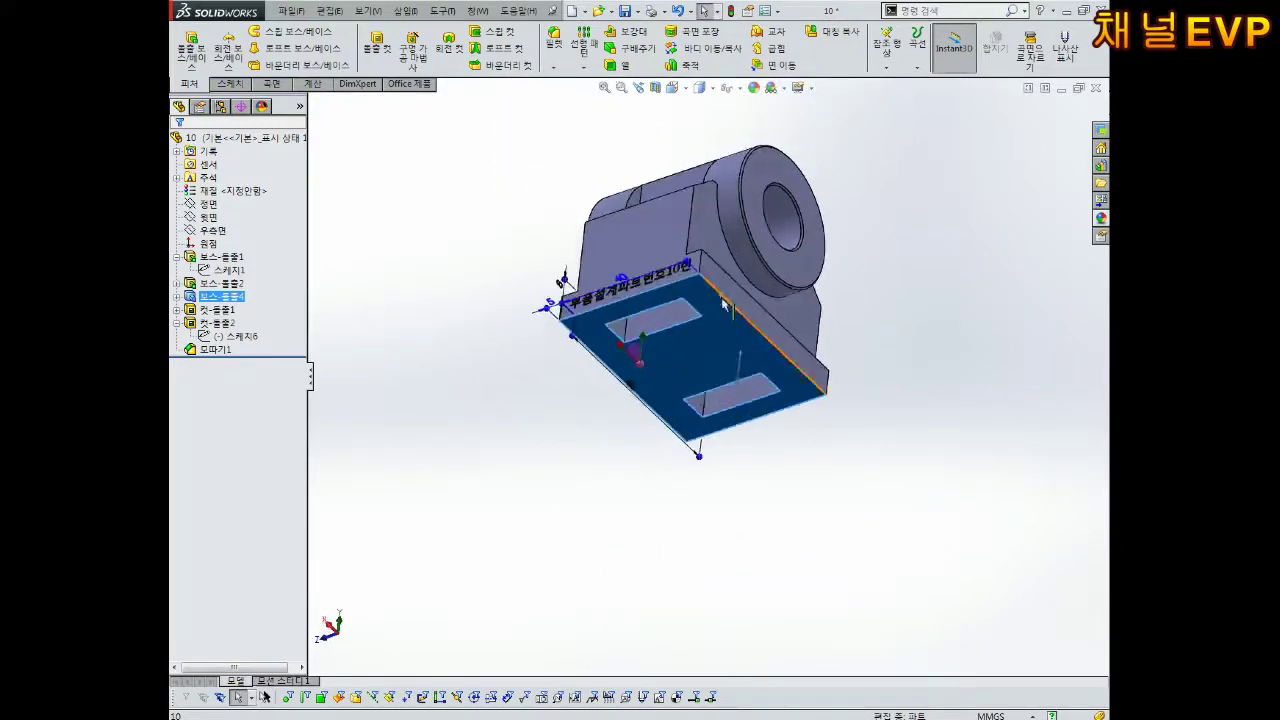
click(866, 369)
scroll(671, 324, down, 3)
click(671, 324)
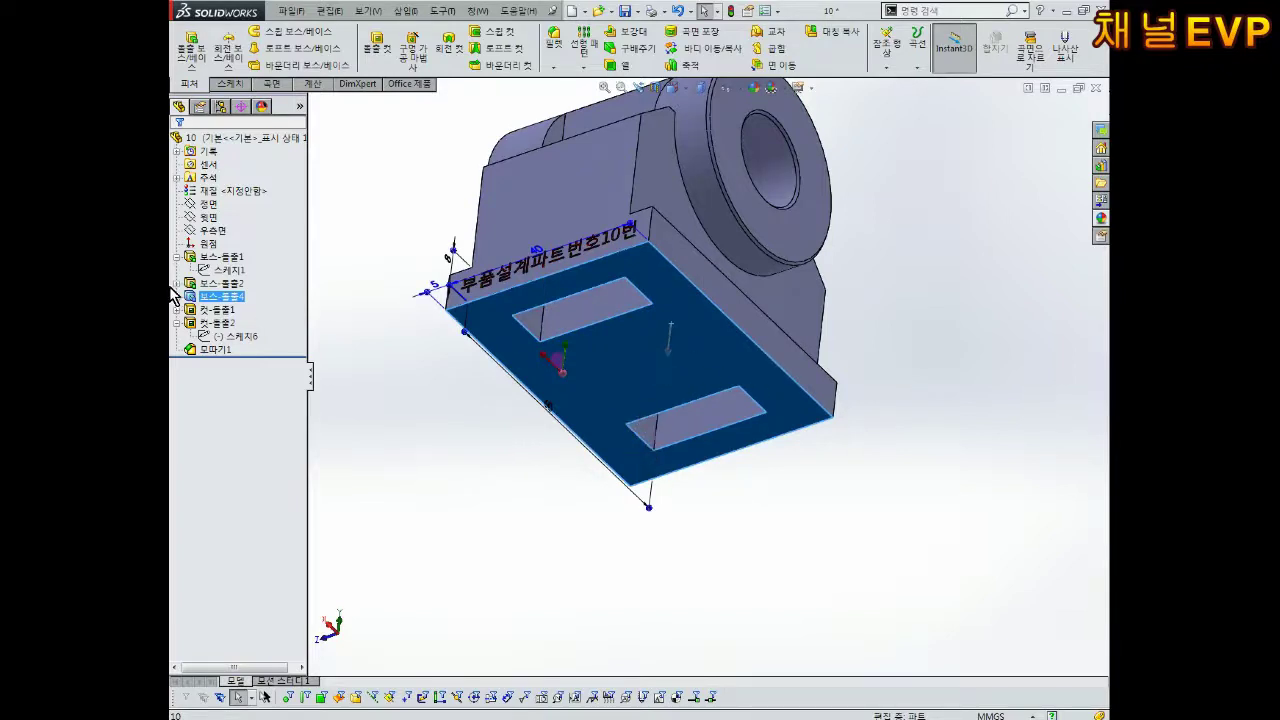
click(328, 187)
Step: Chamfer the whole slotted base face at 0.5 mm, 45°
click(547, 70)
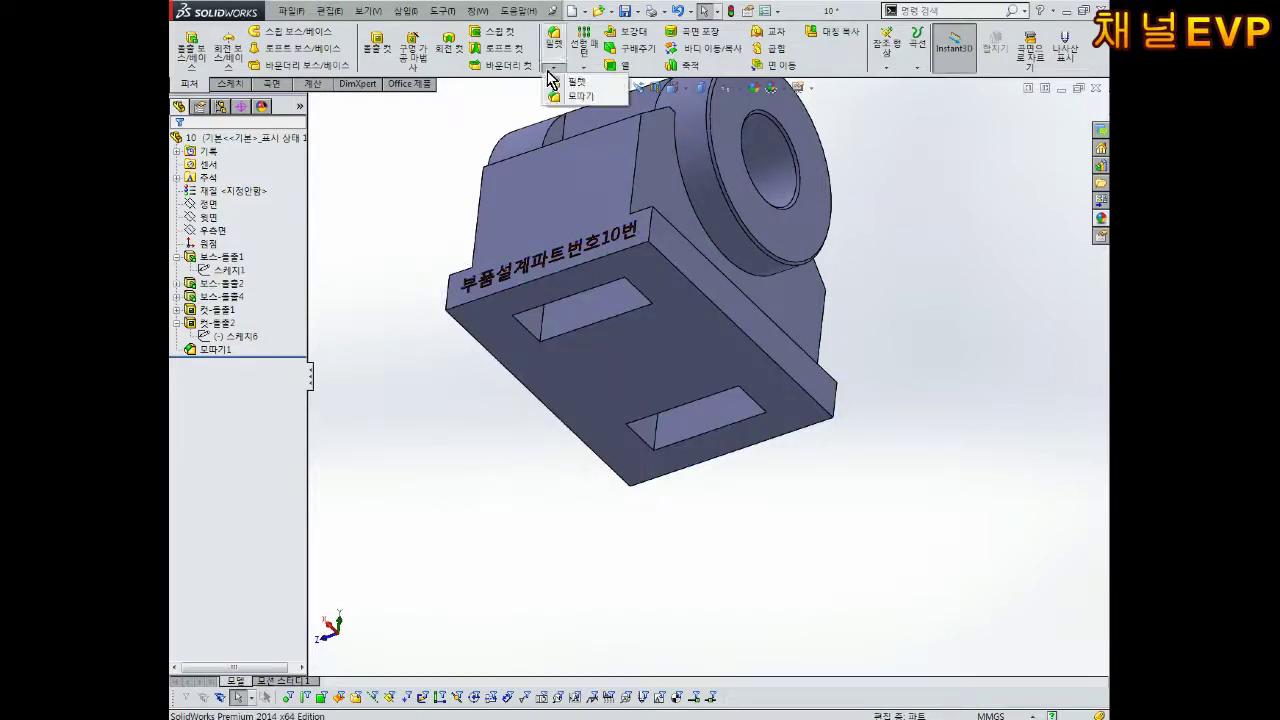
click(567, 96)
middle_drag(567, 100, 748, 375)
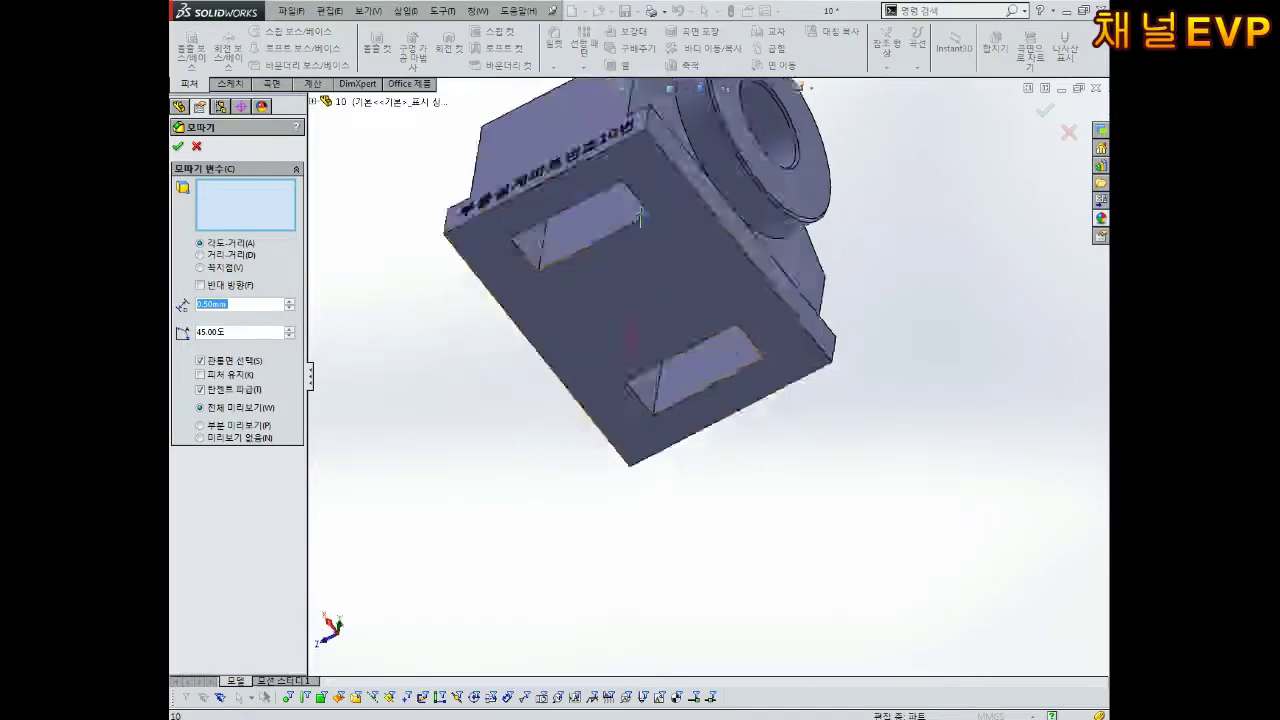
click(748, 375)
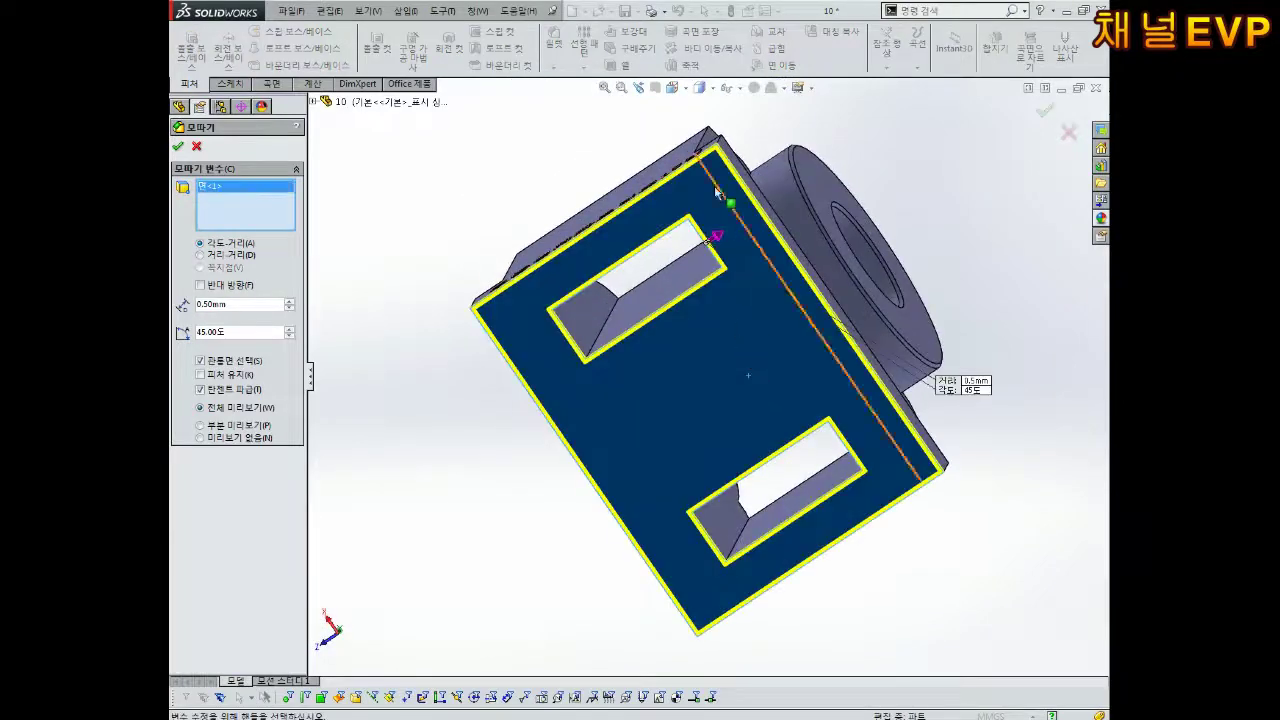
mouse_move(766, 426)
middle_down()
mouse_move(603, 199)
mouse_move(669, 336)
middle_up()
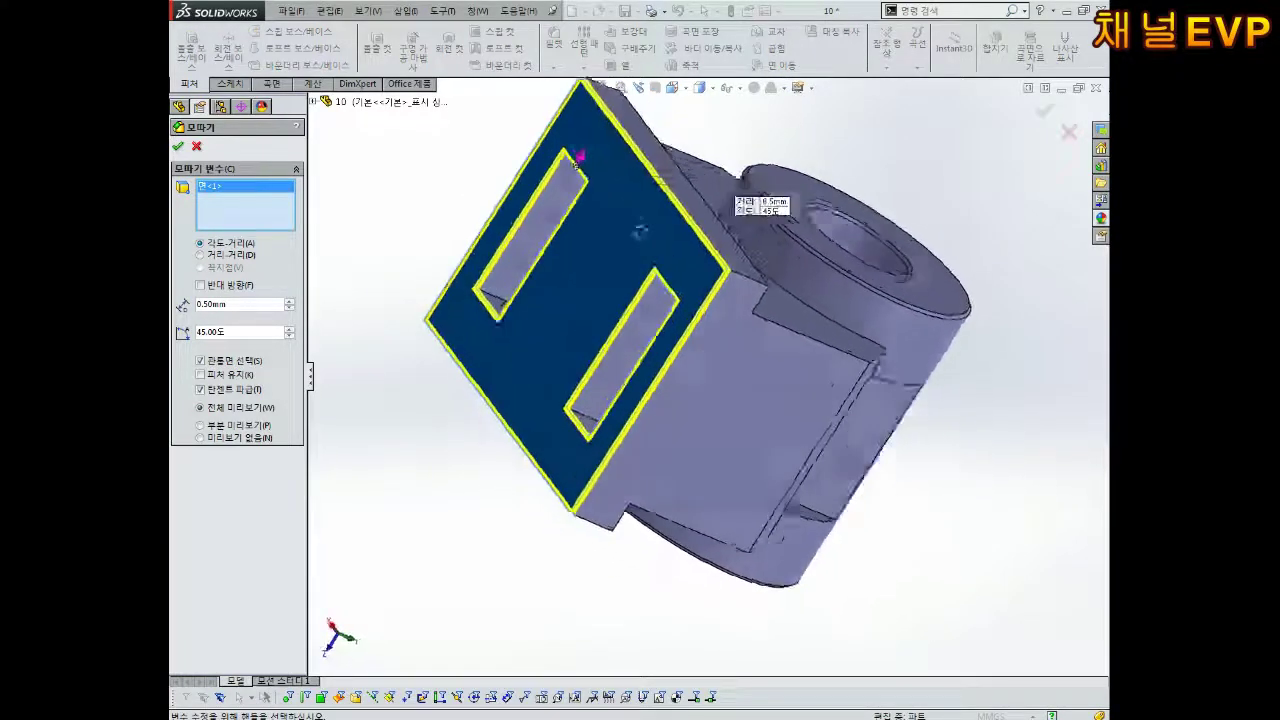
click(660, 388)
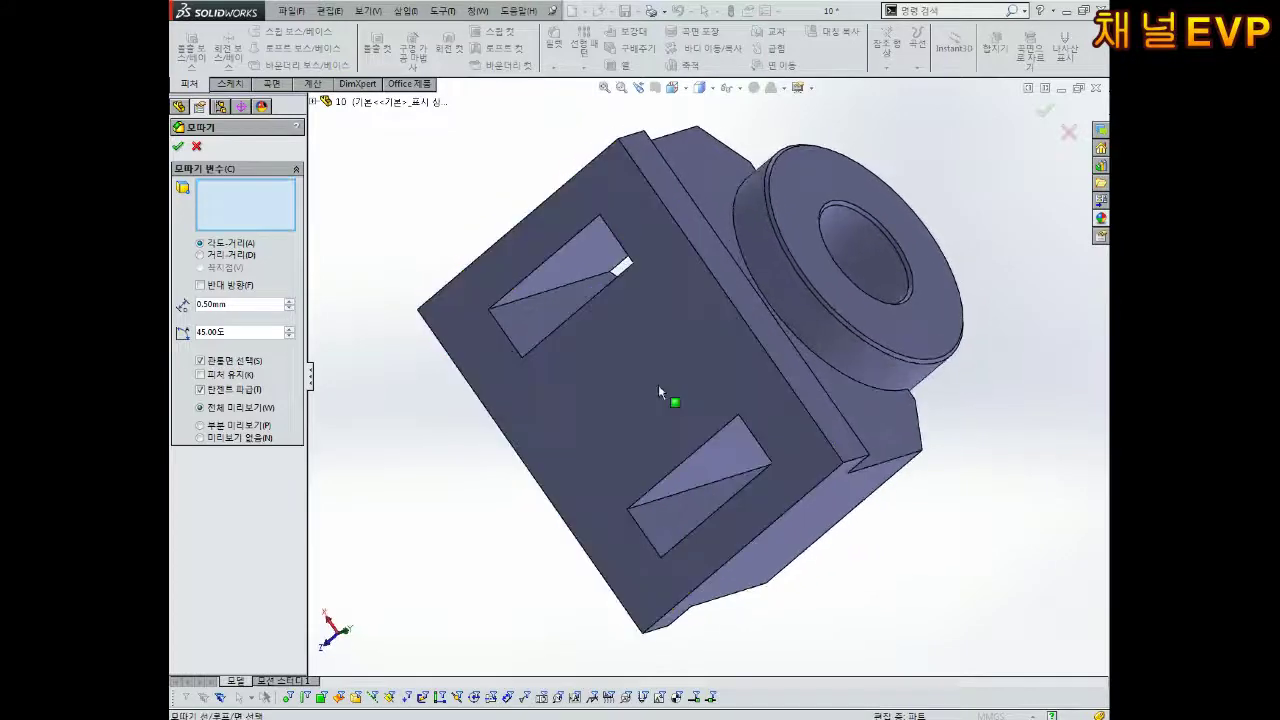
click(603, 440)
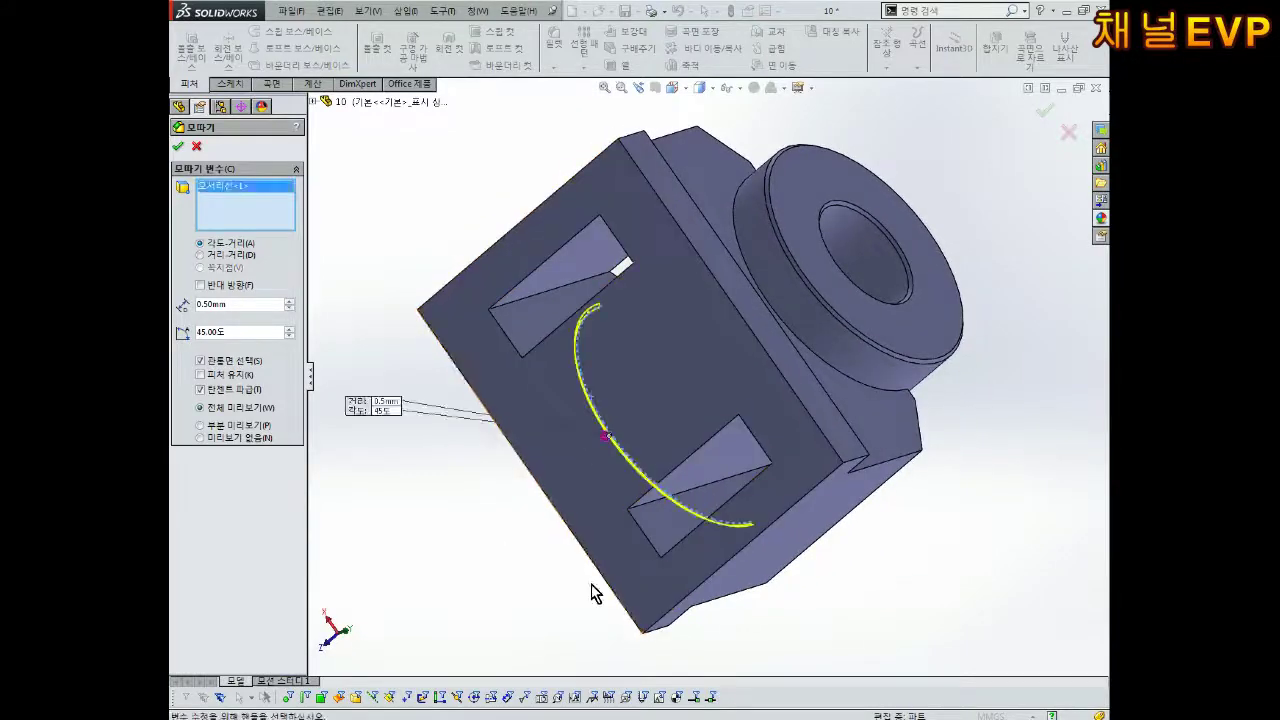
click(614, 446)
click(647, 386)
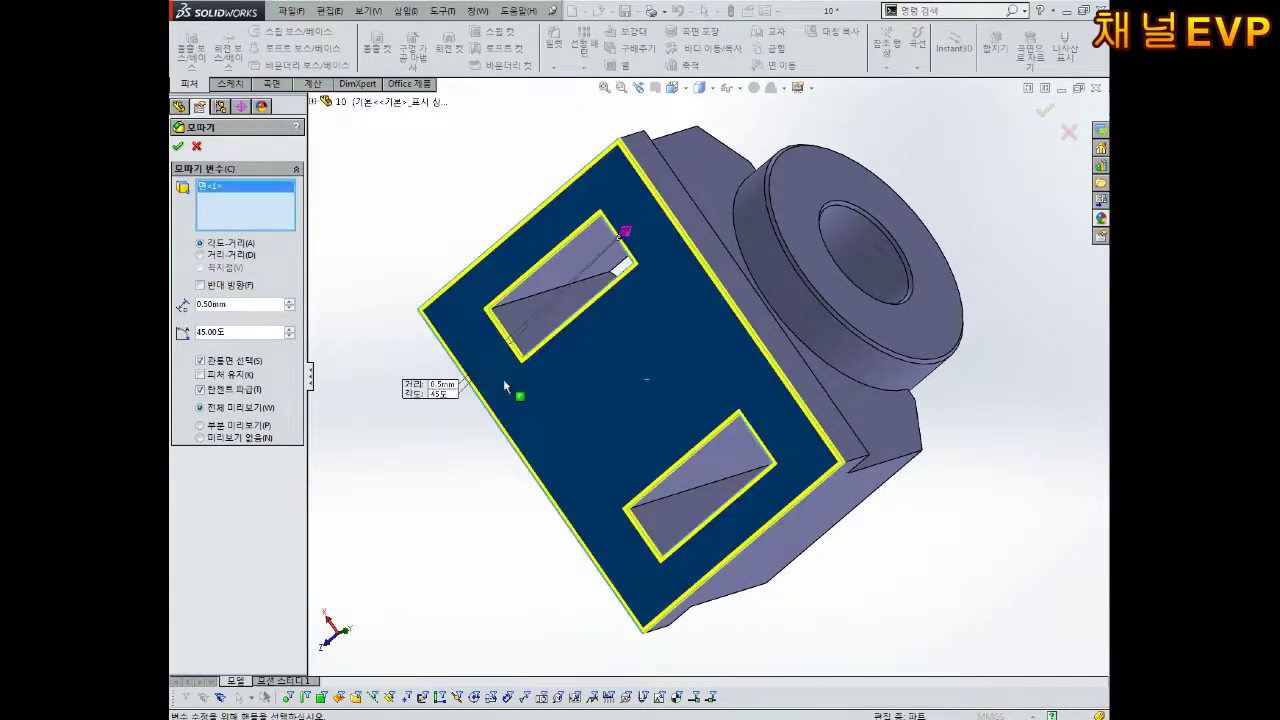
key(ctrl+7)
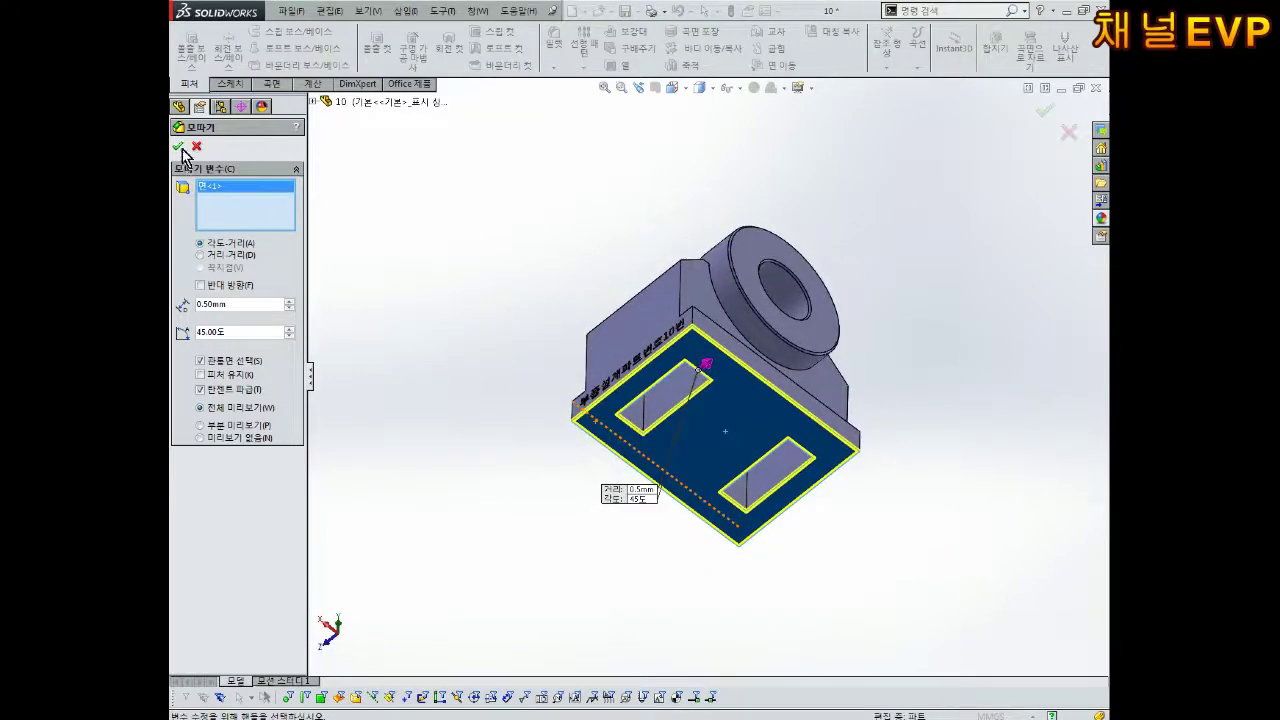
click(178, 146)
Step: Orbit and view the slotted face head-on to inspect the new chamfer
middle_drag(734, 517, 730, 228)
scroll(700, 230, up, 5)
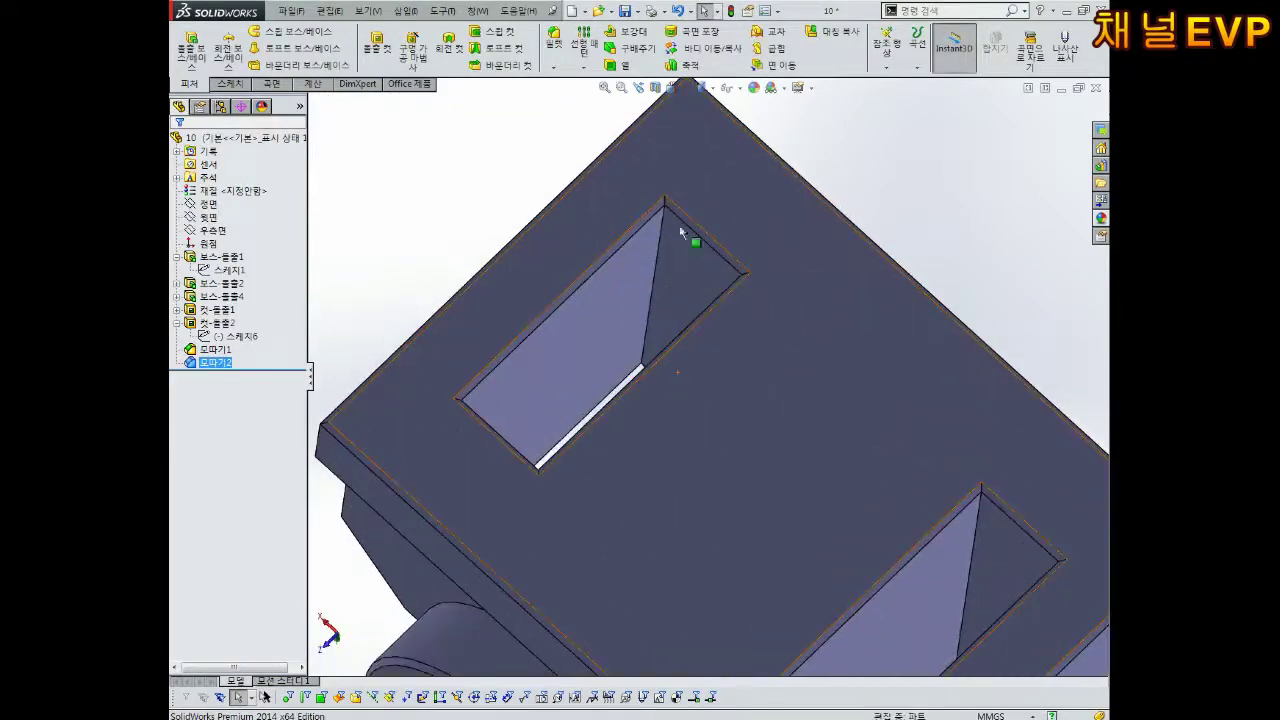
click(729, 394)
key(ctrl+8)
middle_drag(700, 563, 657, 441)
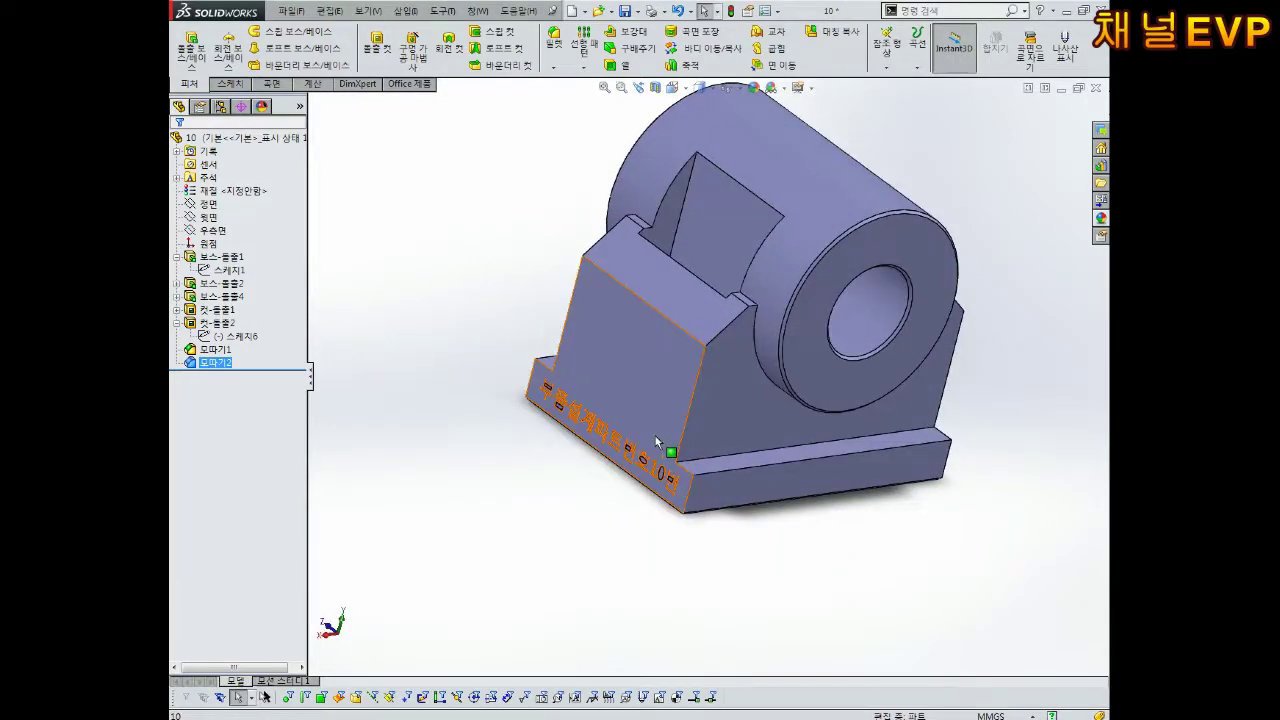
middle_drag(657, 441, 544, 407)
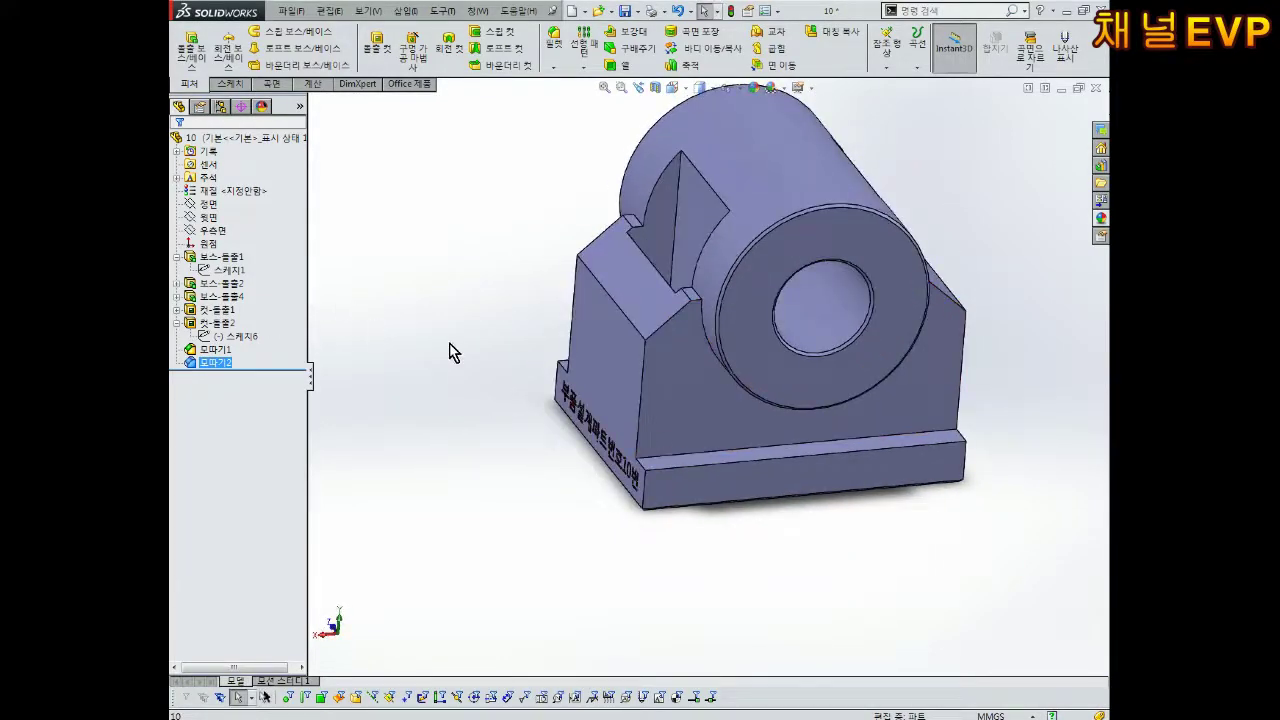
Step: Restart the fillet and change its radius from 10 mm to 1 mm
click(553, 45)
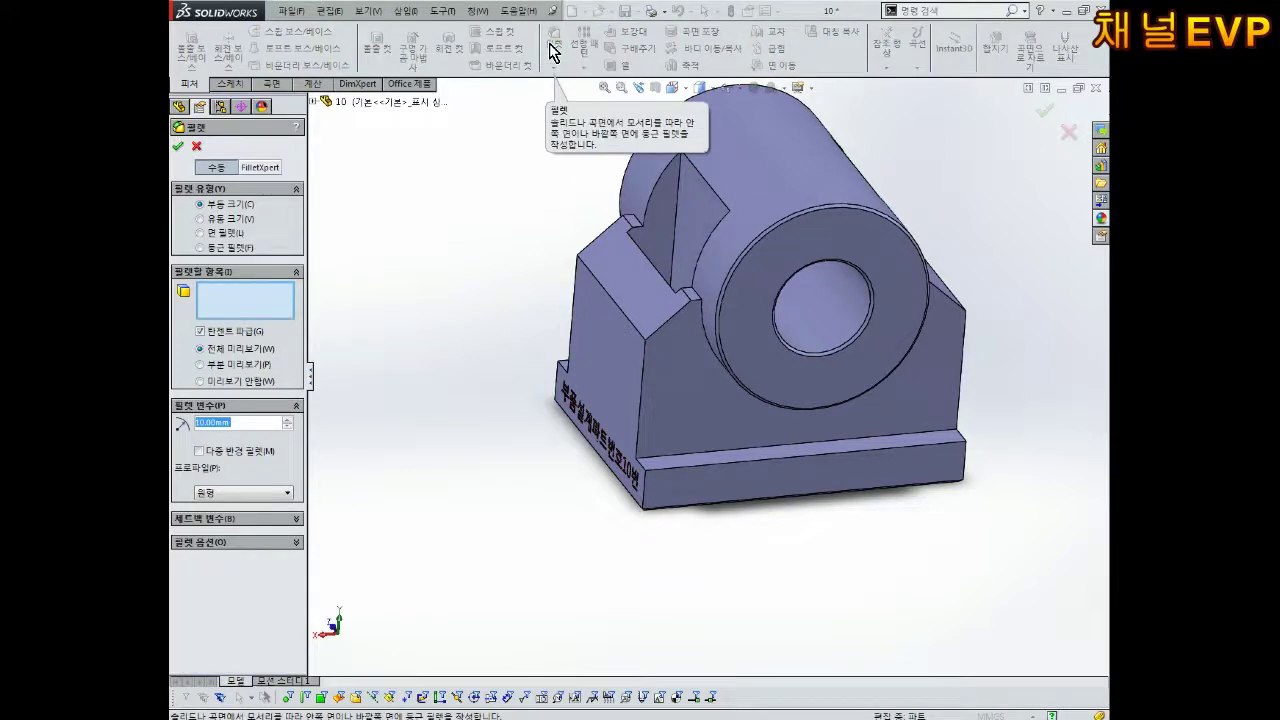
middle_drag(714, 370, 660, 603)
scroll(675, 500, down, 3)
scroll(651, 448, down, 2)
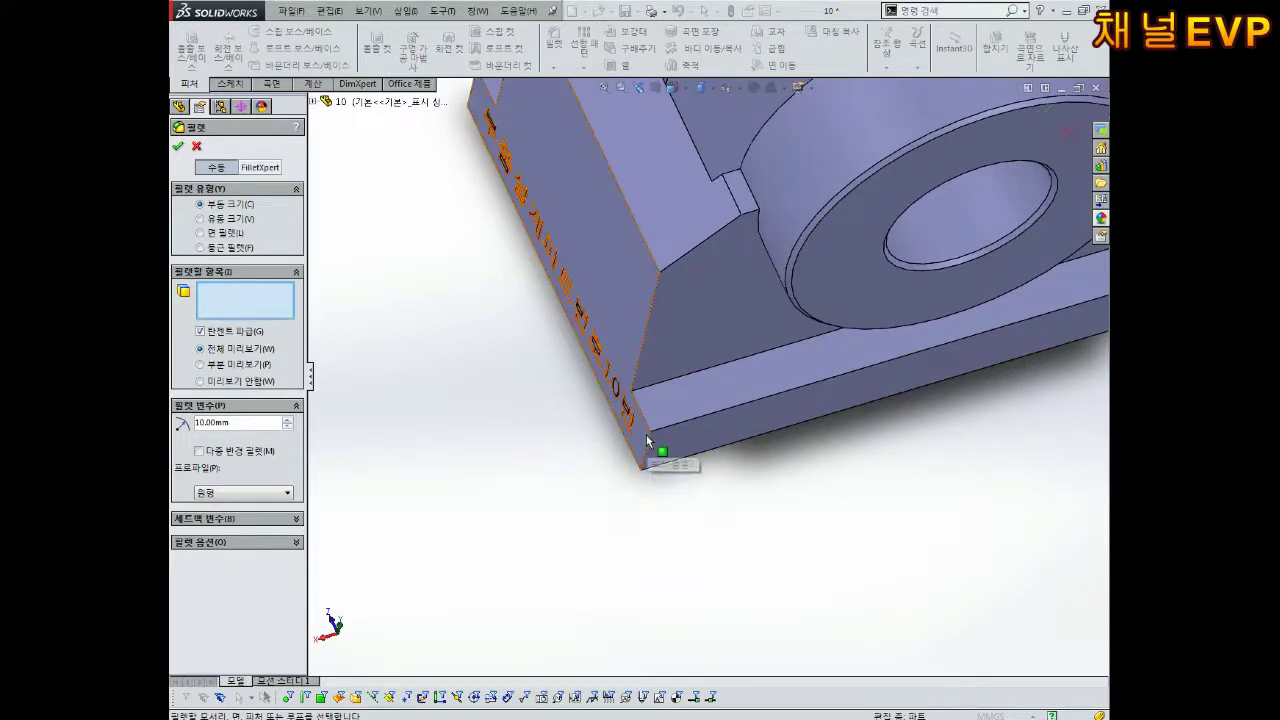
click(197, 148)
click(553, 42)
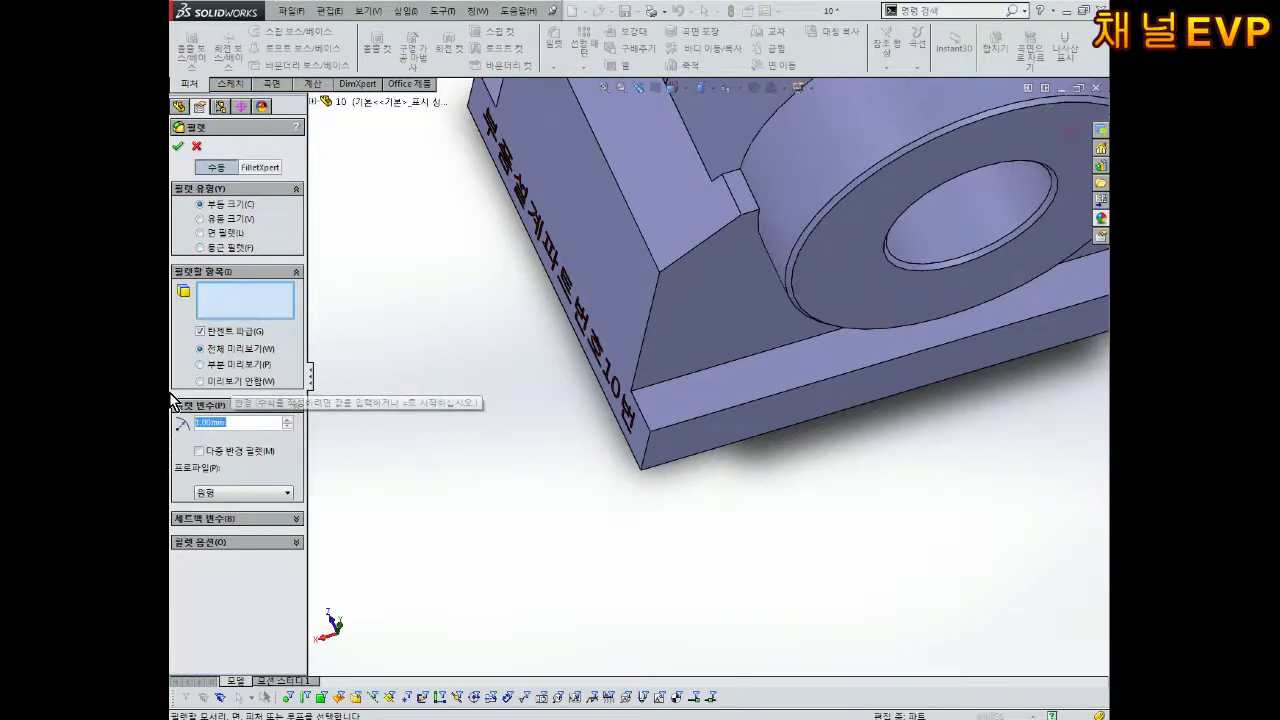
text(1)
key(Return)
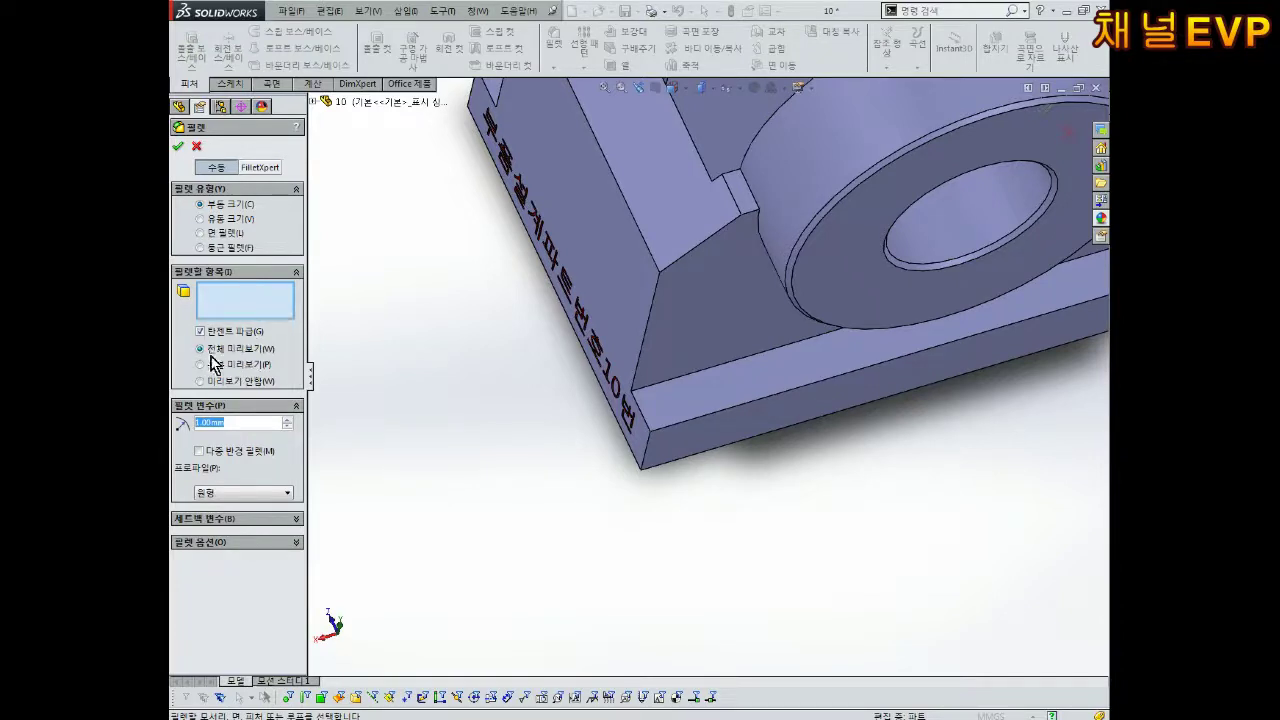
scroll(663, 349, up, 3)
scroll(749, 434, down, 4)
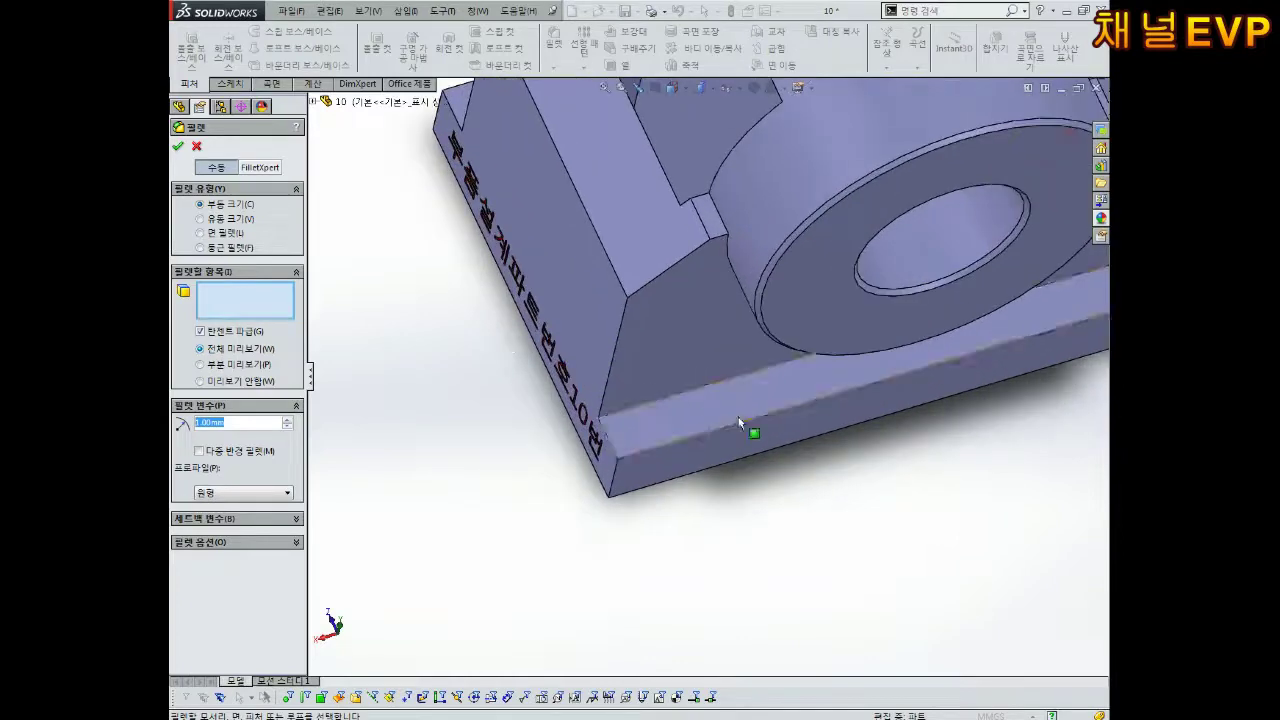
Step: Add the first two vertical corner edges of the base to the 1 mm fillet
click(617, 478)
scroll(486, 286, up, 3)
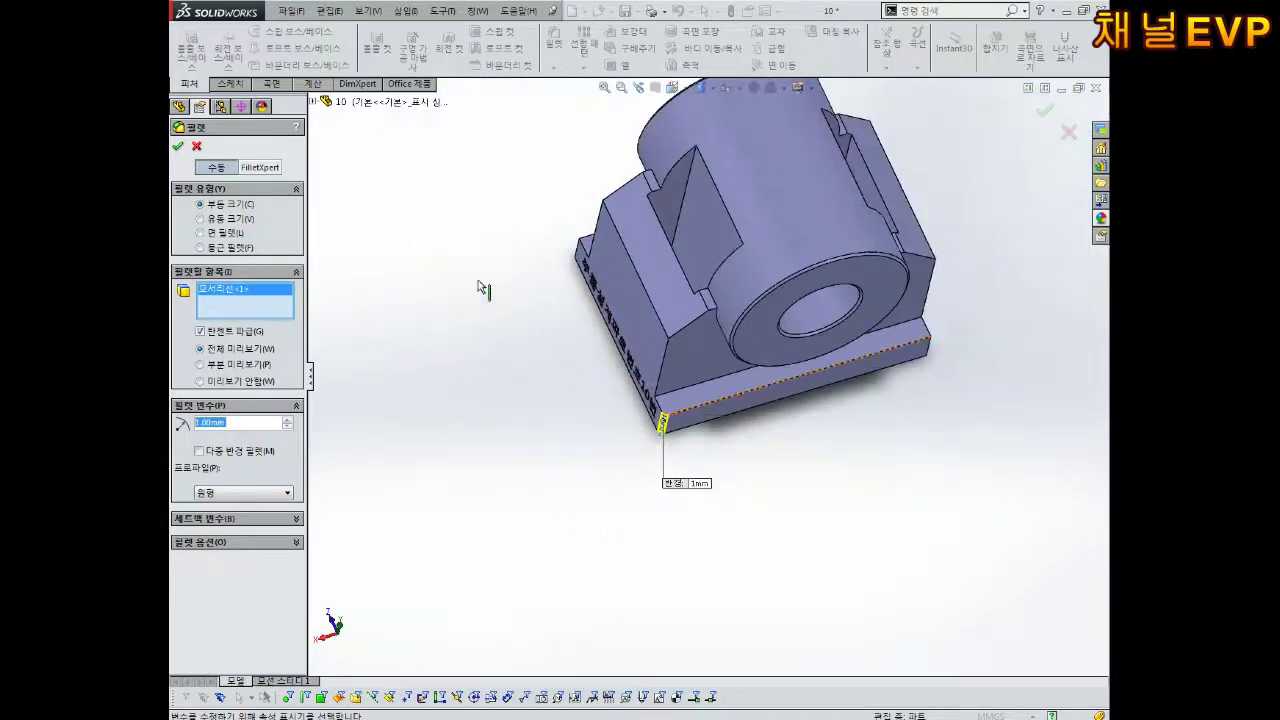
middle_drag(486, 286, 563, 374)
scroll(551, 226, down, 4)
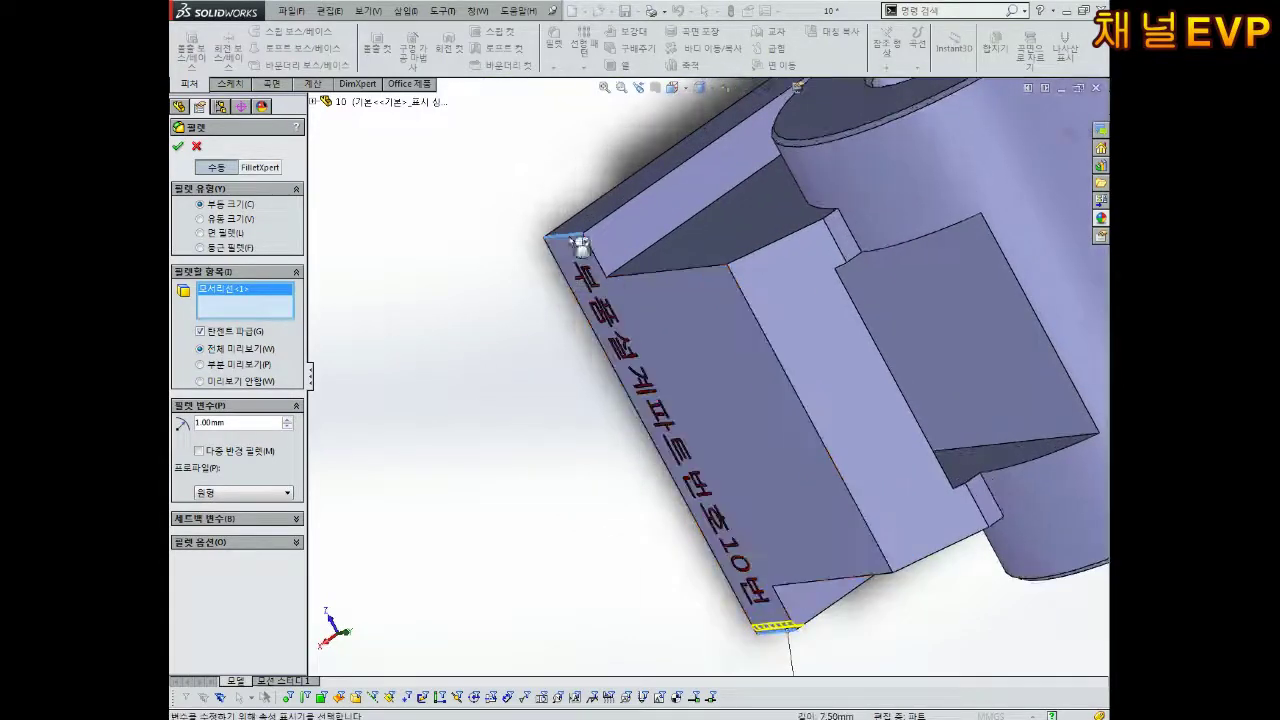
click(580, 243)
Step: Add the third and fourth base corner edges and apply the 1 mm fillet
scroll(594, 266, up, 3)
mouse_move(594, 266)
middle_down()
mouse_move(694, 269)
mouse_move(936, 365)
mouse_move(838, 204)
middle_up()
scroll(893, 458, down, 4)
click(856, 477)
scroll(894, 329, up, 3)
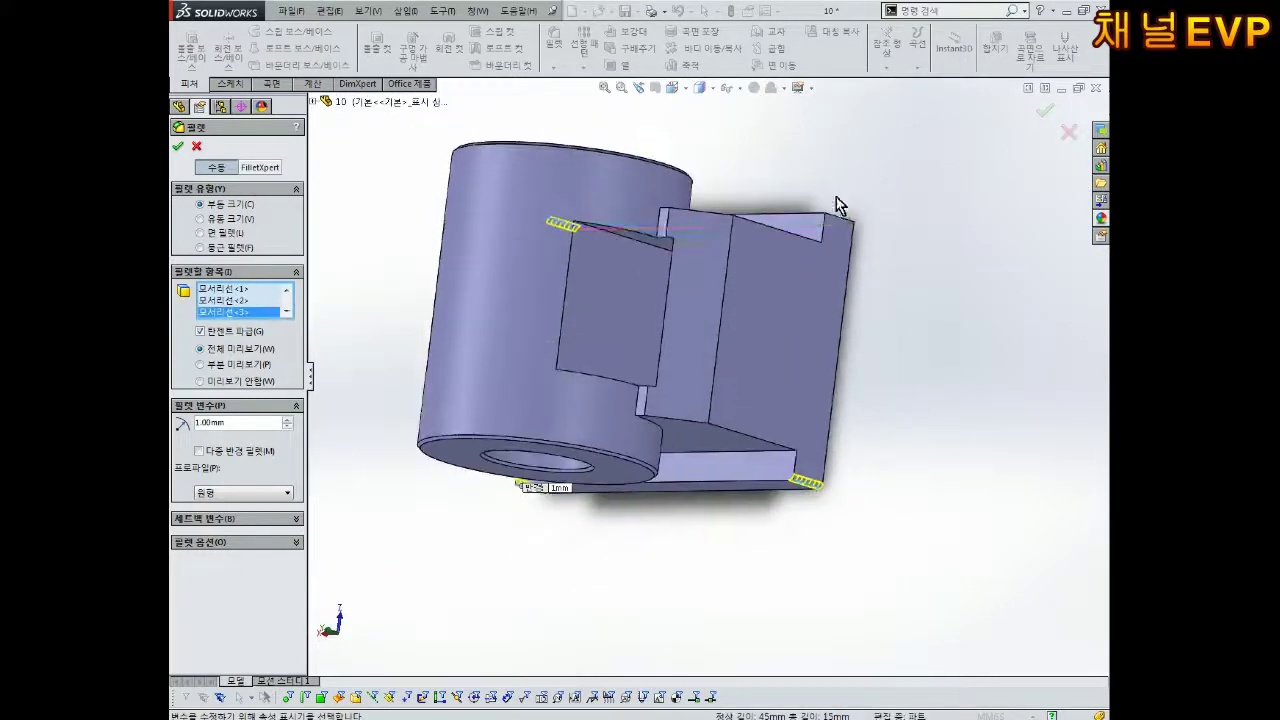
scroll(838, 204, down, 3)
click(810, 298)
scroll(815, 300, up, 3)
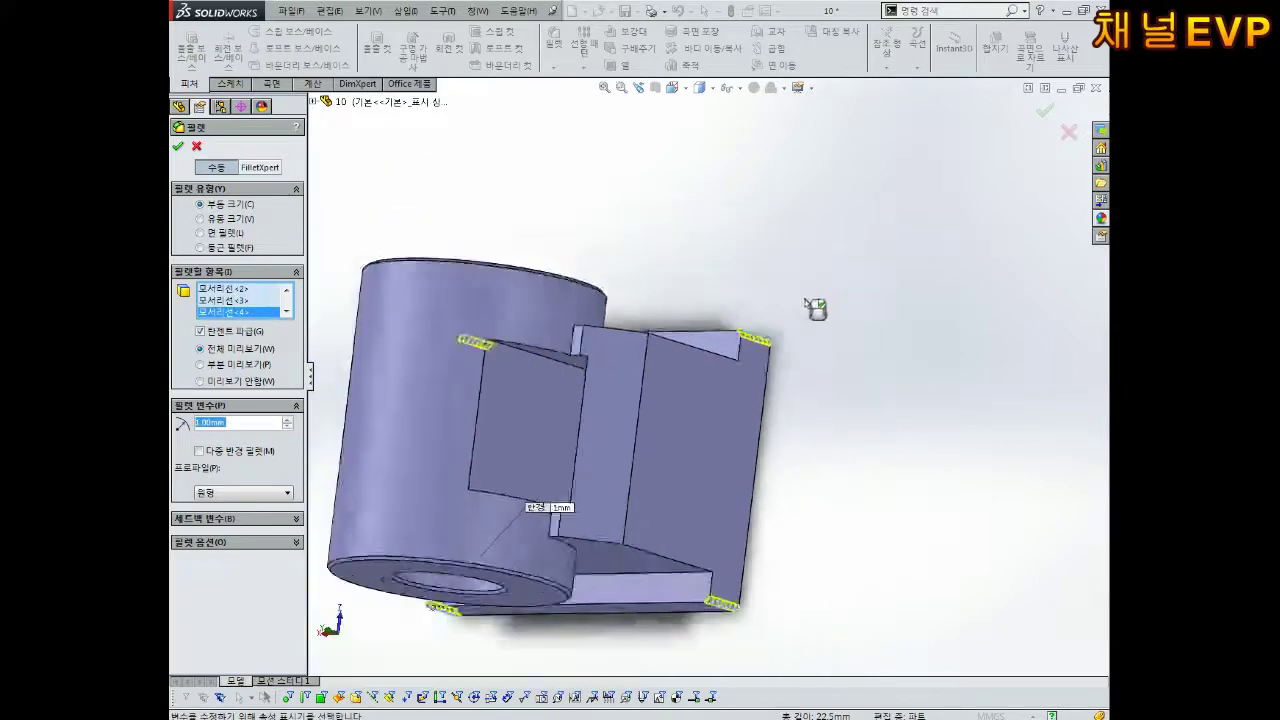
mouse_move(815, 300)
middle_down()
mouse_move(748, 401)
mouse_move(780, 380)
mouse_move(571, 394)
middle_up()
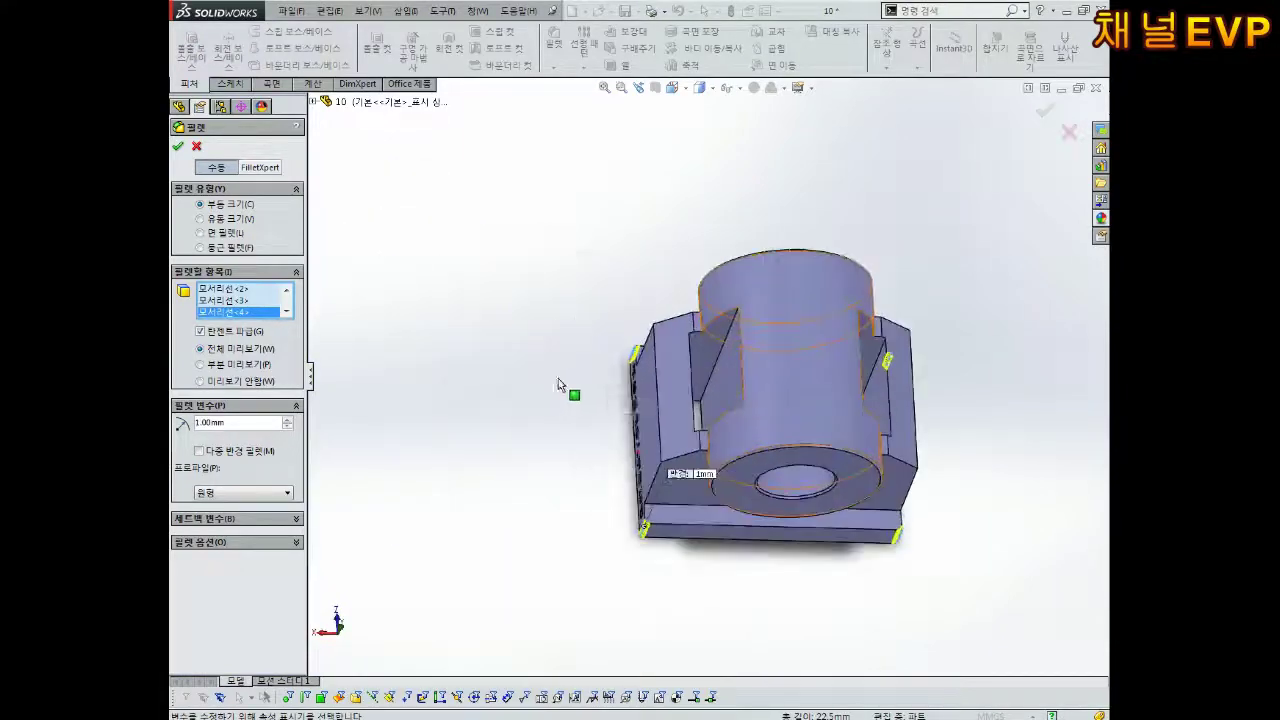
click(178, 146)
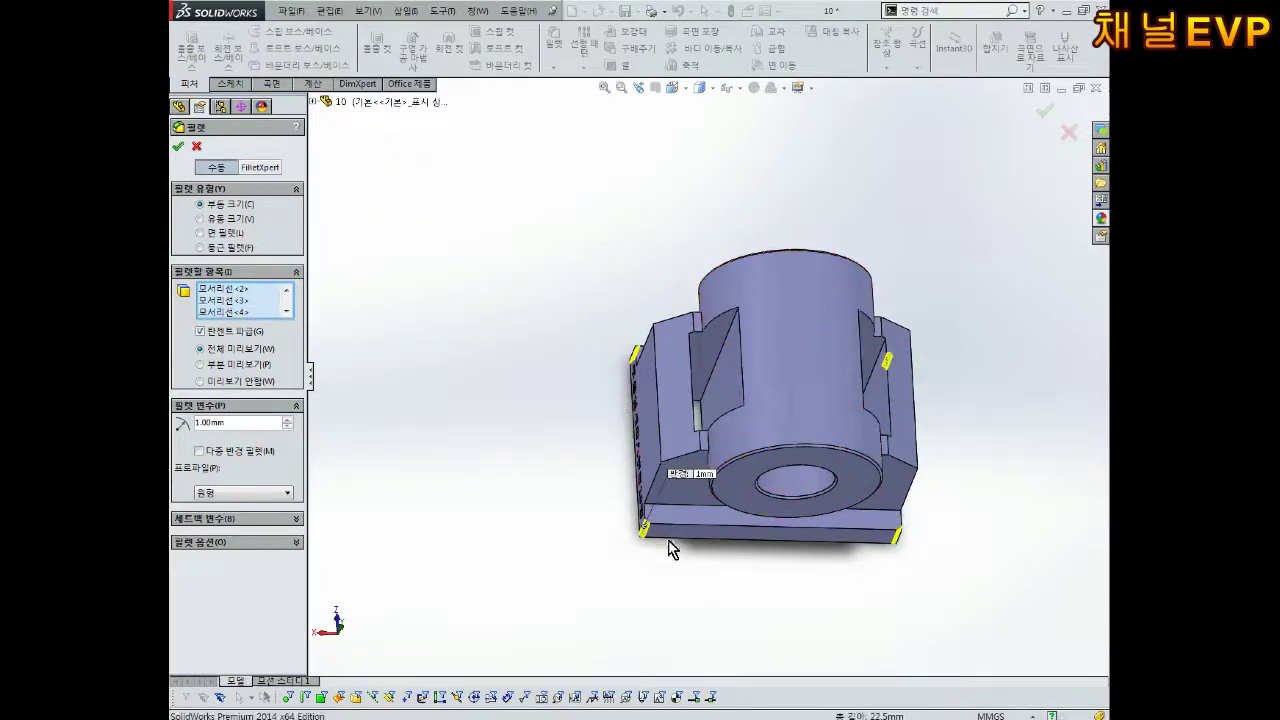
scroll(670, 548, down, 3)
scroll(655, 460, down, 3)
scroll(661, 388, down, 3)
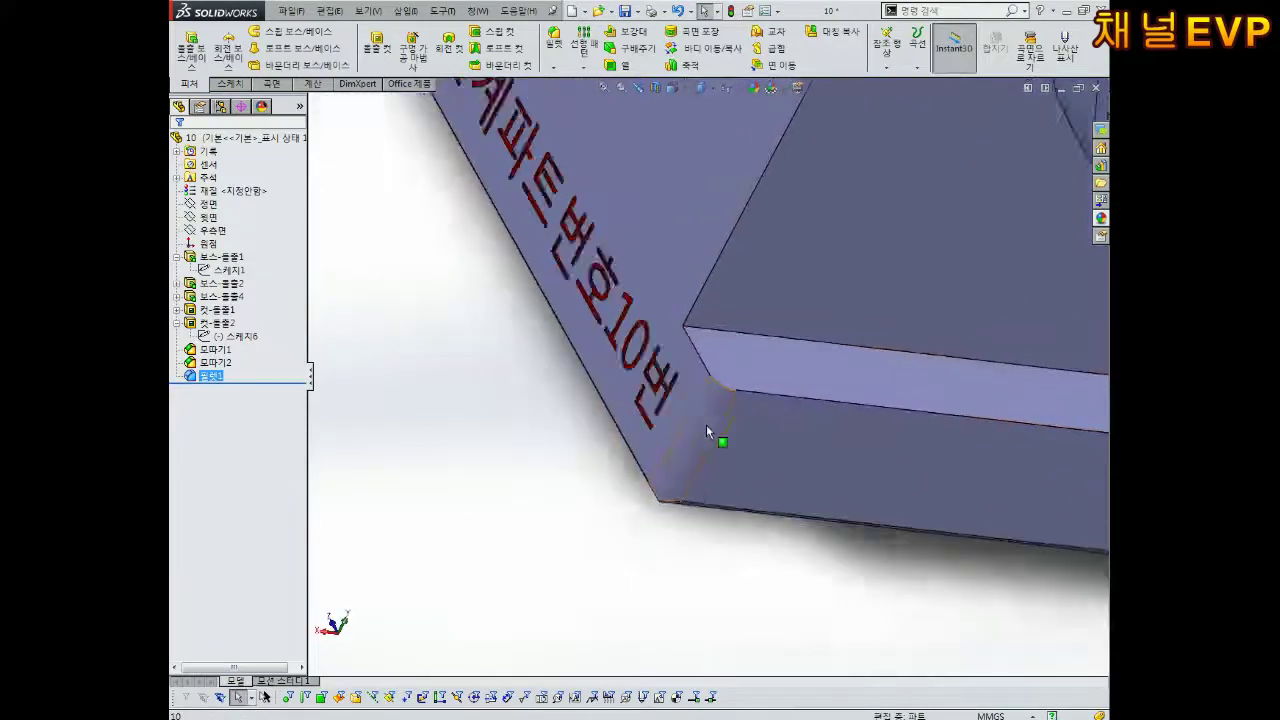
scroll(706, 424, up, 5)
mouse_move(706, 424)
middle_down()
mouse_move(769, 210)
mouse_move(778, 382)
middle_up()
scroll(927, 502, down, 2)
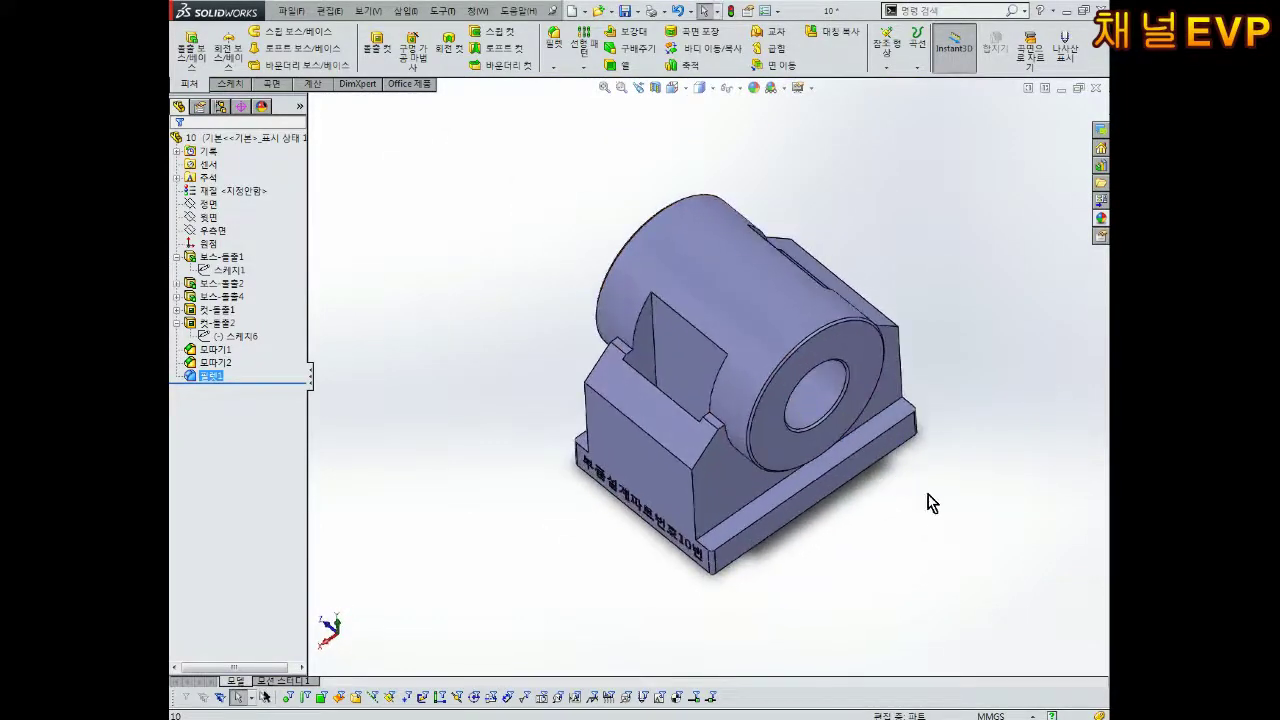
middle_drag(927, 502, 921, 540)
scroll(664, 388, up, 3)
middle_drag(664, 388, 639, 307)
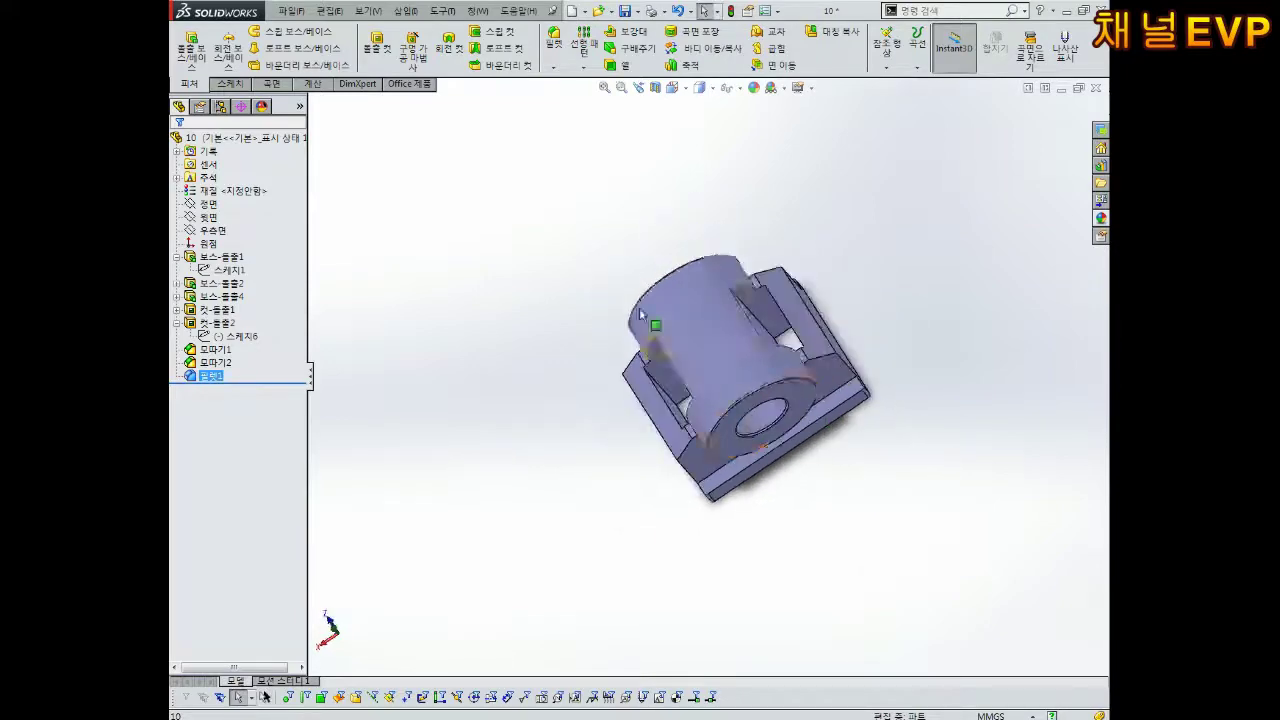
scroll(772, 494, down, 4)
scroll(772, 494, down, 3)
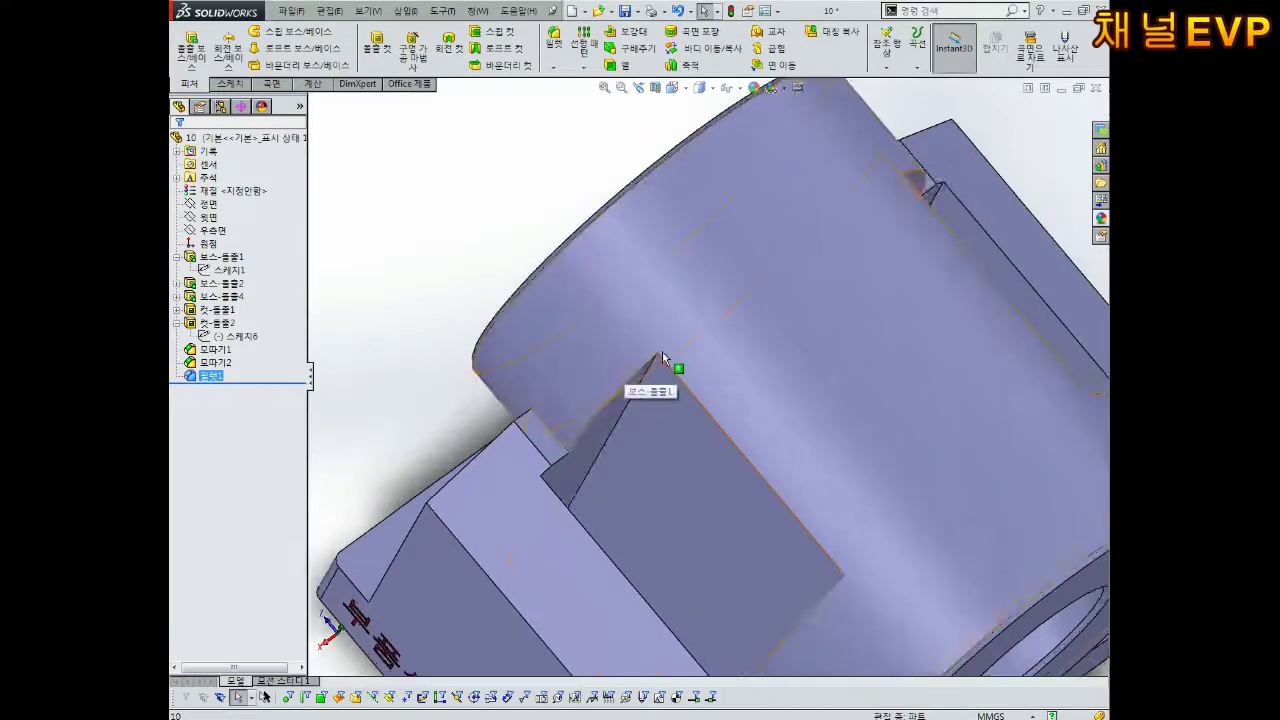
scroll(662, 358, down, 2)
scroll(714, 414, down, 2)
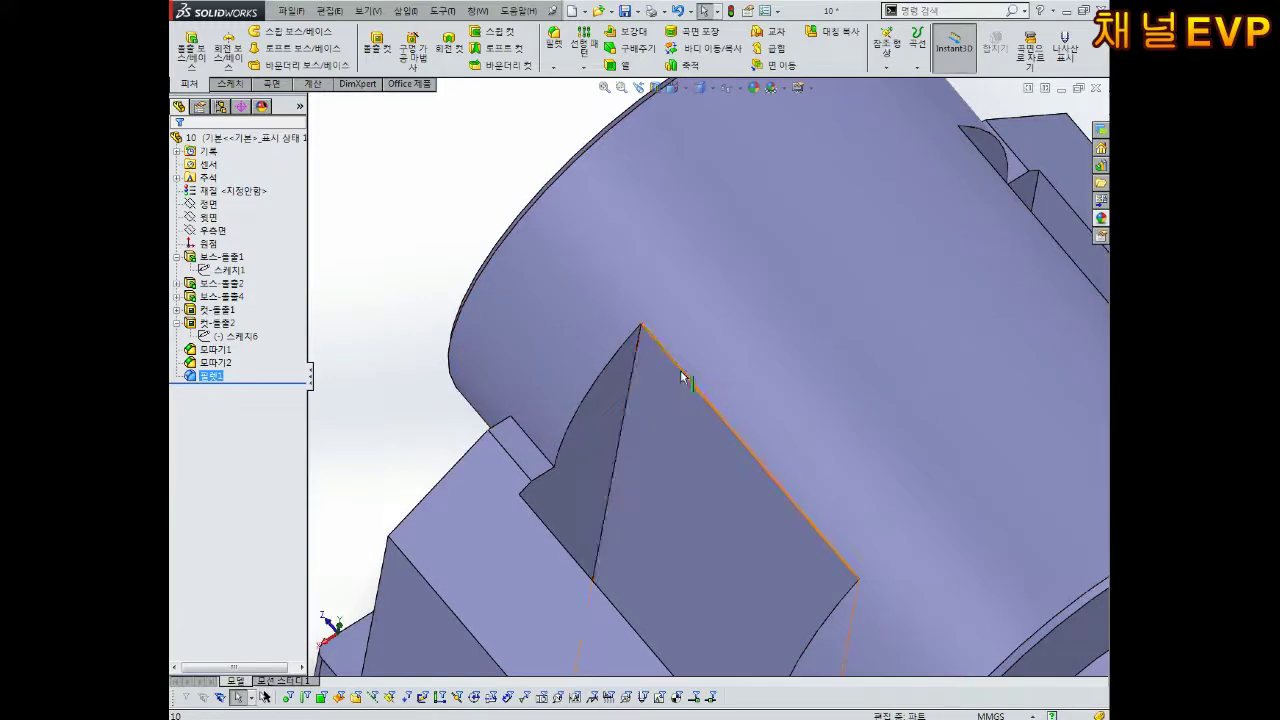
scroll(645, 335, up, 1)
scroll(620, 370, up, 3)
mouse_move(620, 370)
middle_down()
mouse_move(771, 466)
mouse_move(940, 270)
middle_up()
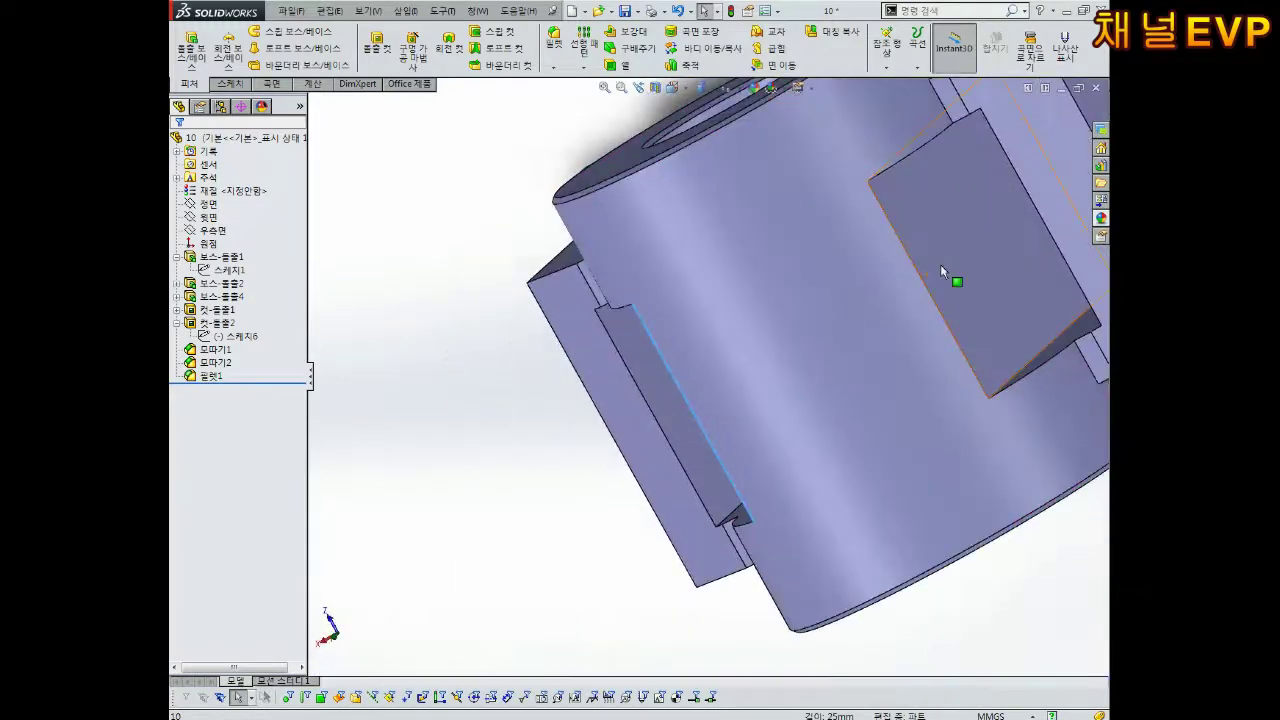
scroll(940, 270, down, 2)
scroll(851, 320, up, 2)
scroll(894, 243, up, 2)
scroll(850, 250, down, 4)
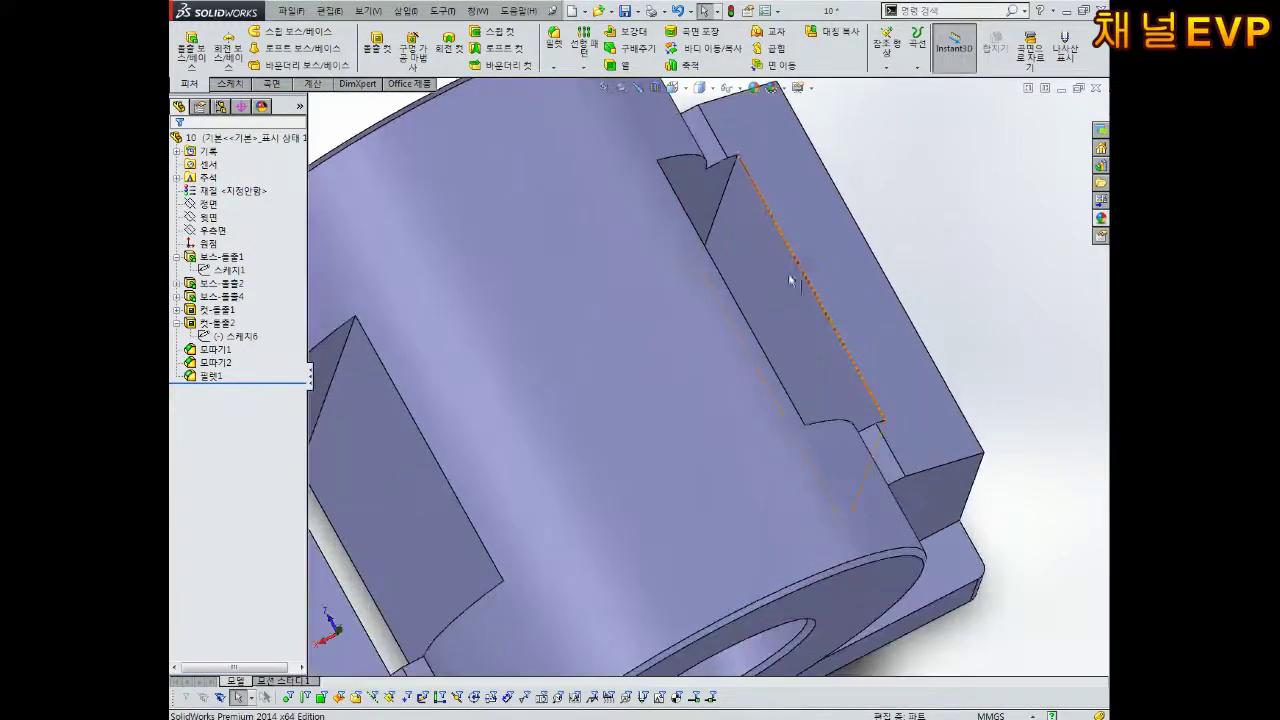
scroll(790, 280, up, 2)
scroll(714, 239, up, 2)
scroll(651, 332, up, 1)
scroll(626, 362, up, 1)
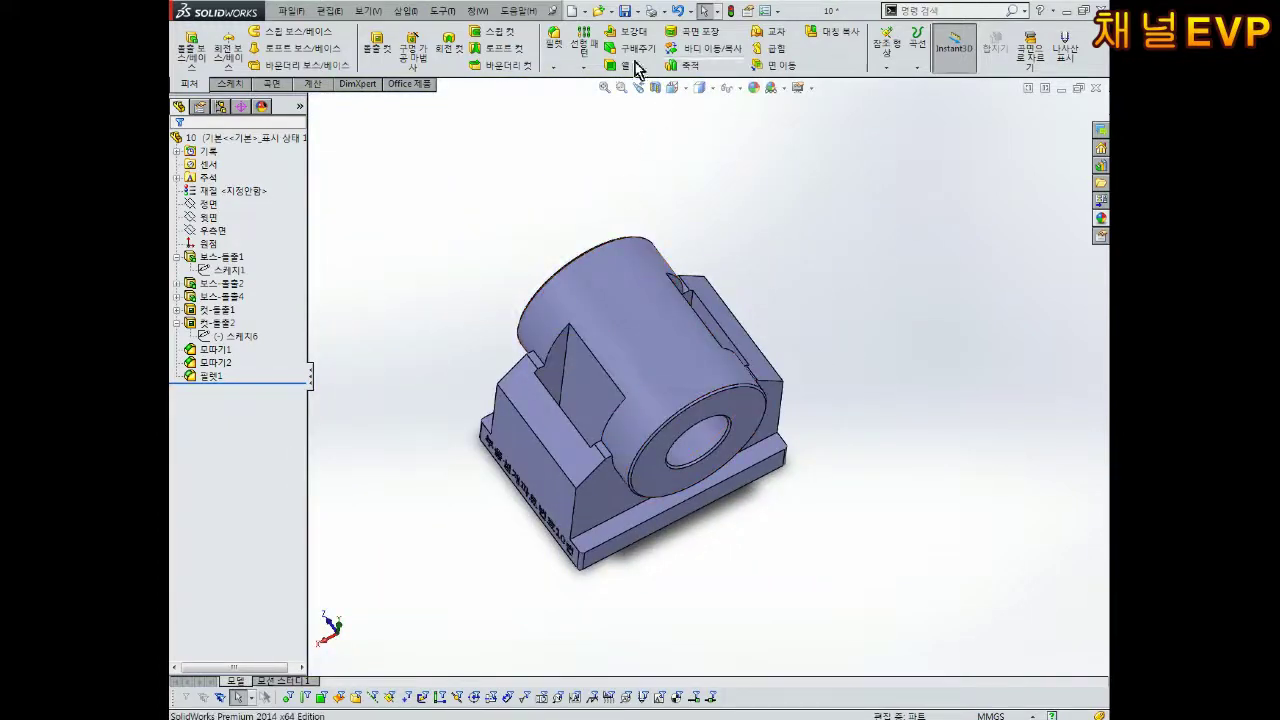
Step: Start a 0.2 mm chamfer and pick the curved and straight top slot edges
click(558, 62)
click(572, 101)
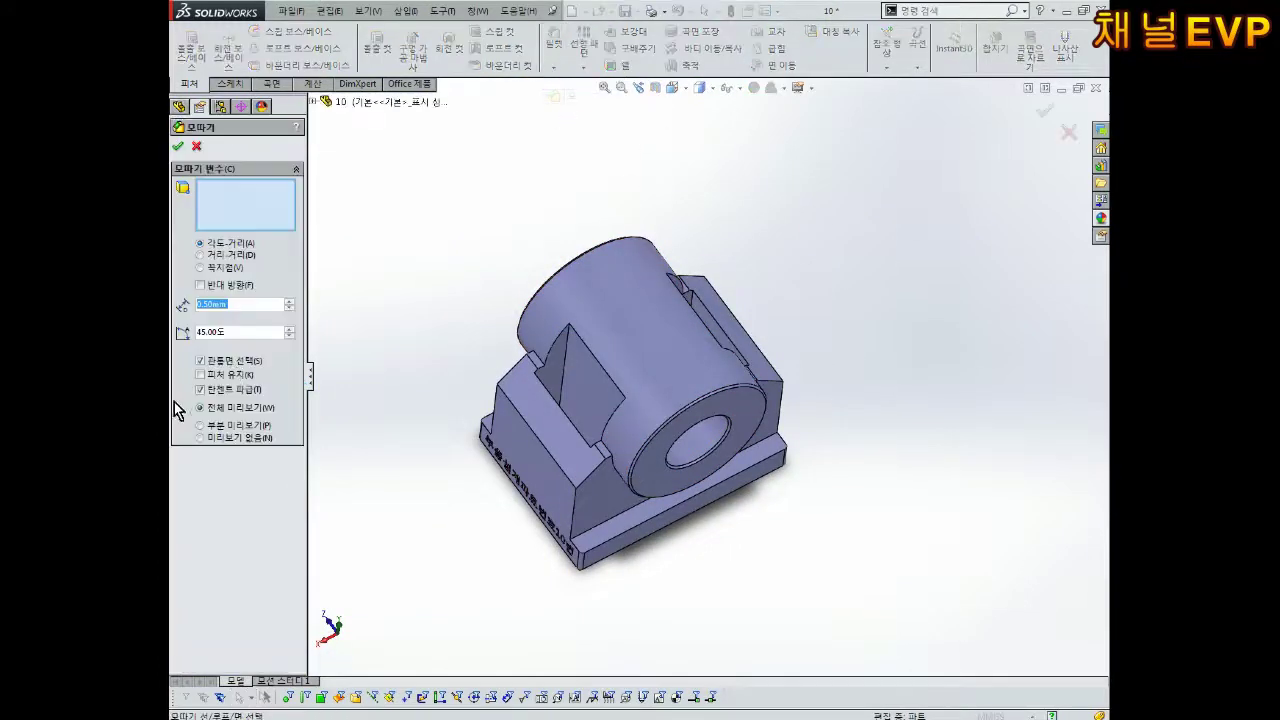
text(0.2)
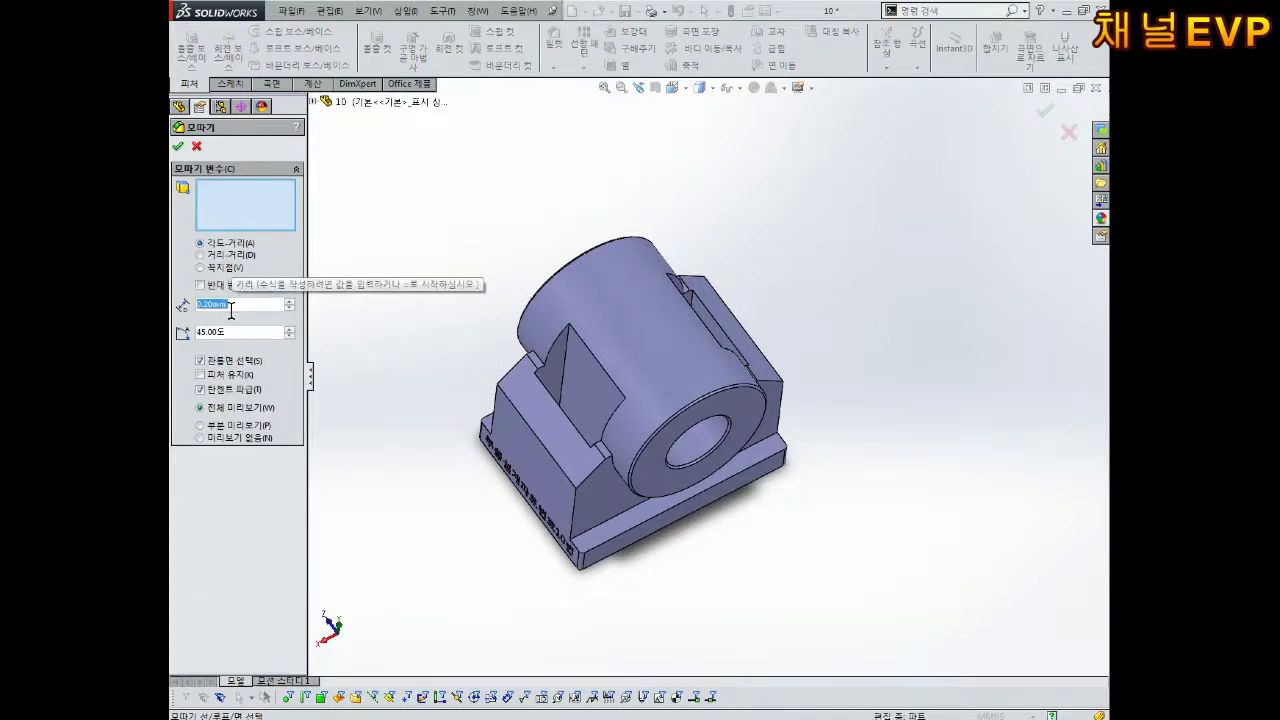
scroll(640, 300, down, 2)
scroll(640, 300, down, 3)
scroll(640, 298, down, 2)
click(615, 339)
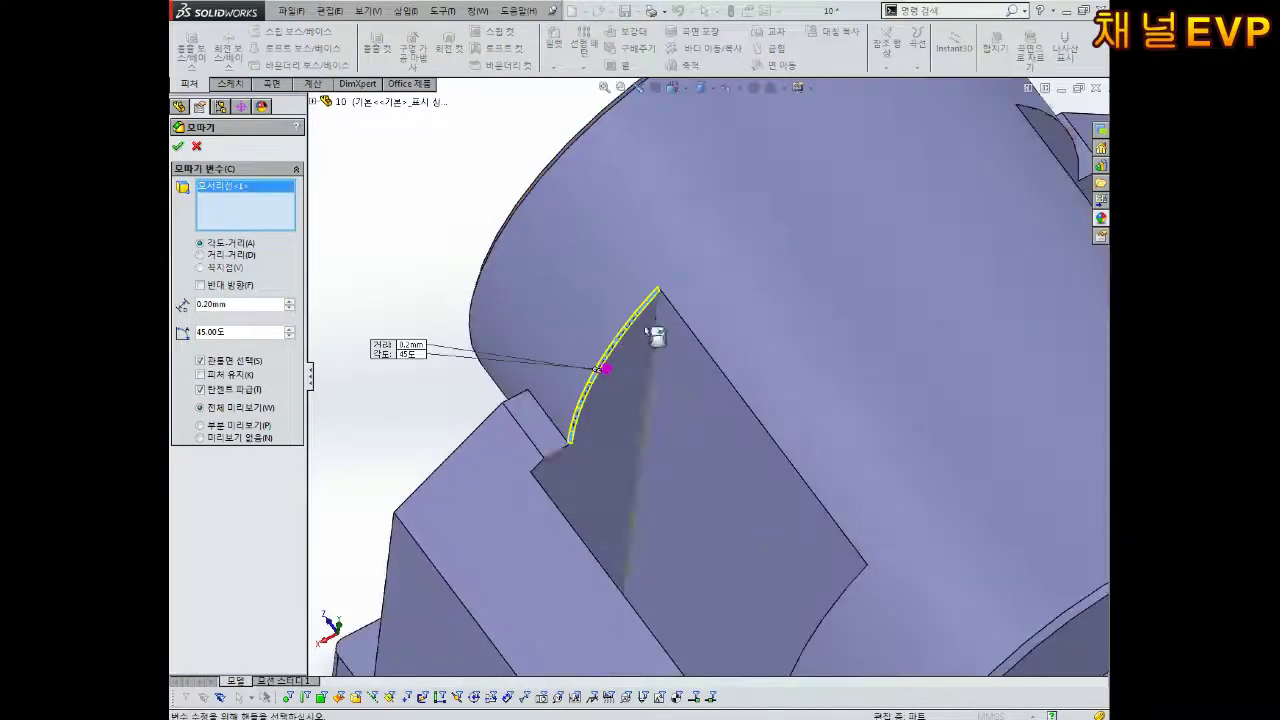
click(682, 315)
Step: Add the remaining slot edges, including the far vertical and short corner edges, and accept
mouse_move(657, 399)
middle_down()
mouse_move(637, 277)
mouse_move(846, 451)
middle_up()
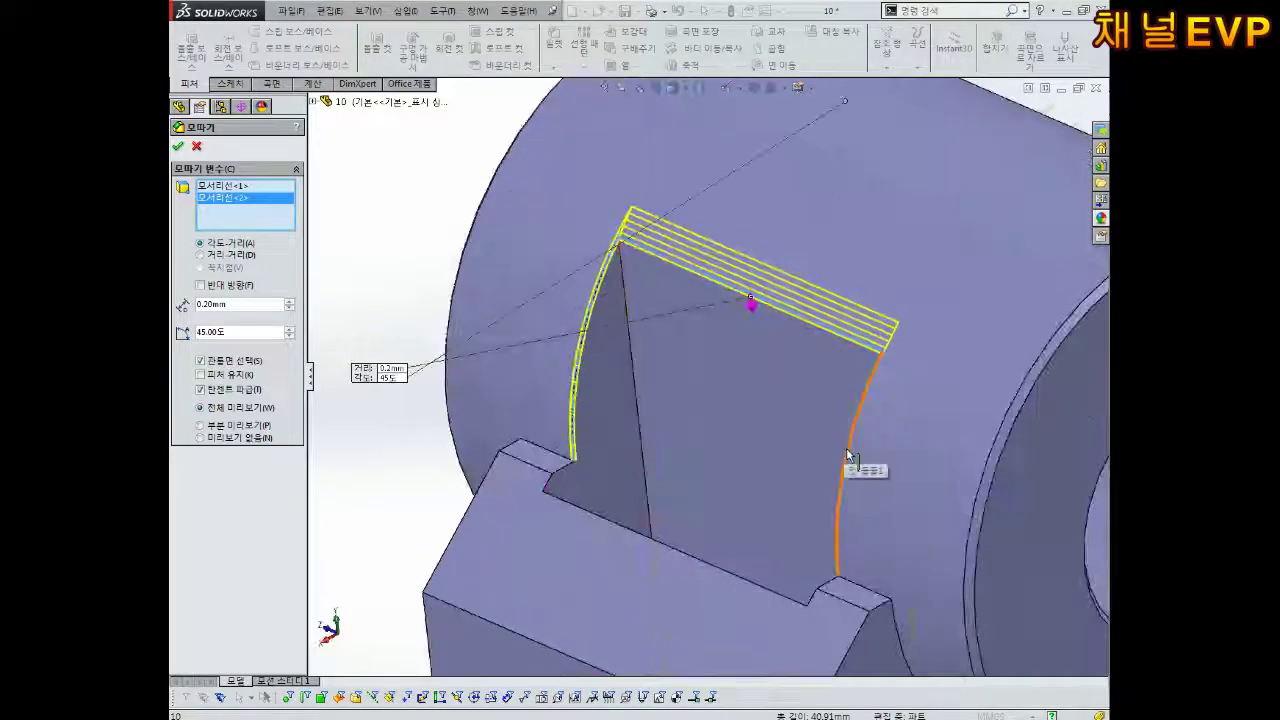
click(846, 464)
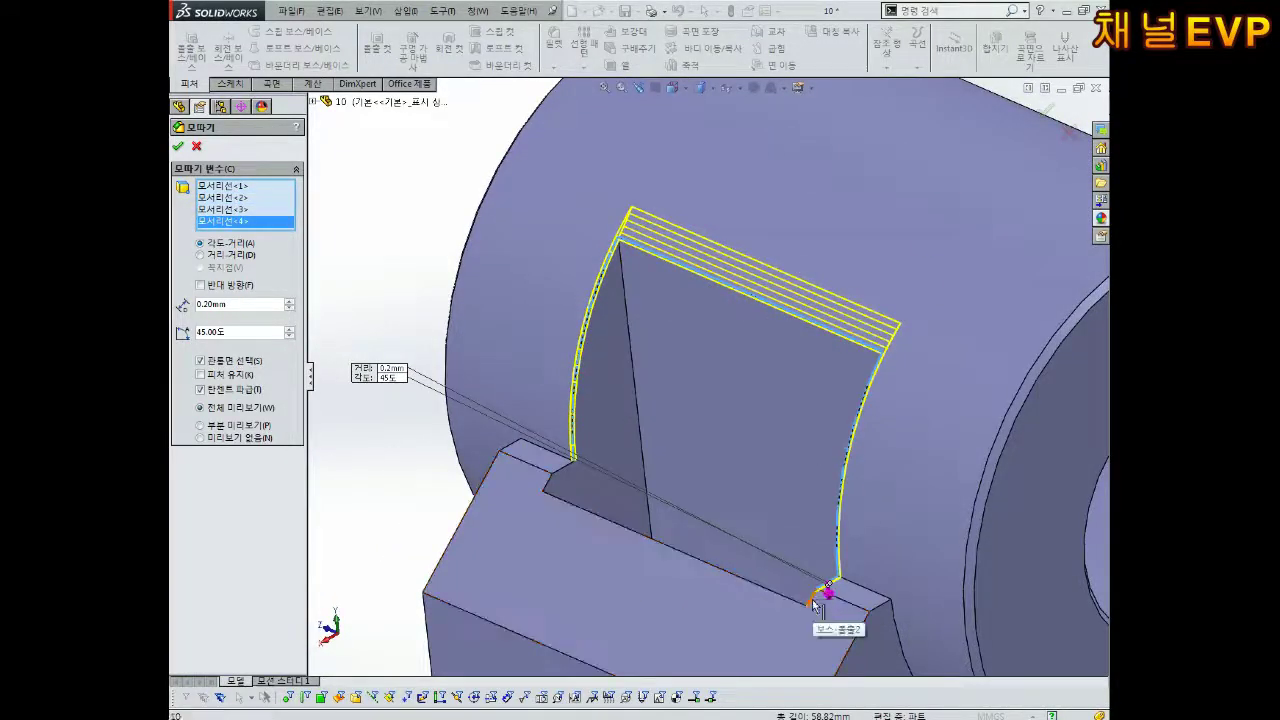
click(778, 601)
scroll(790, 600, down, 3)
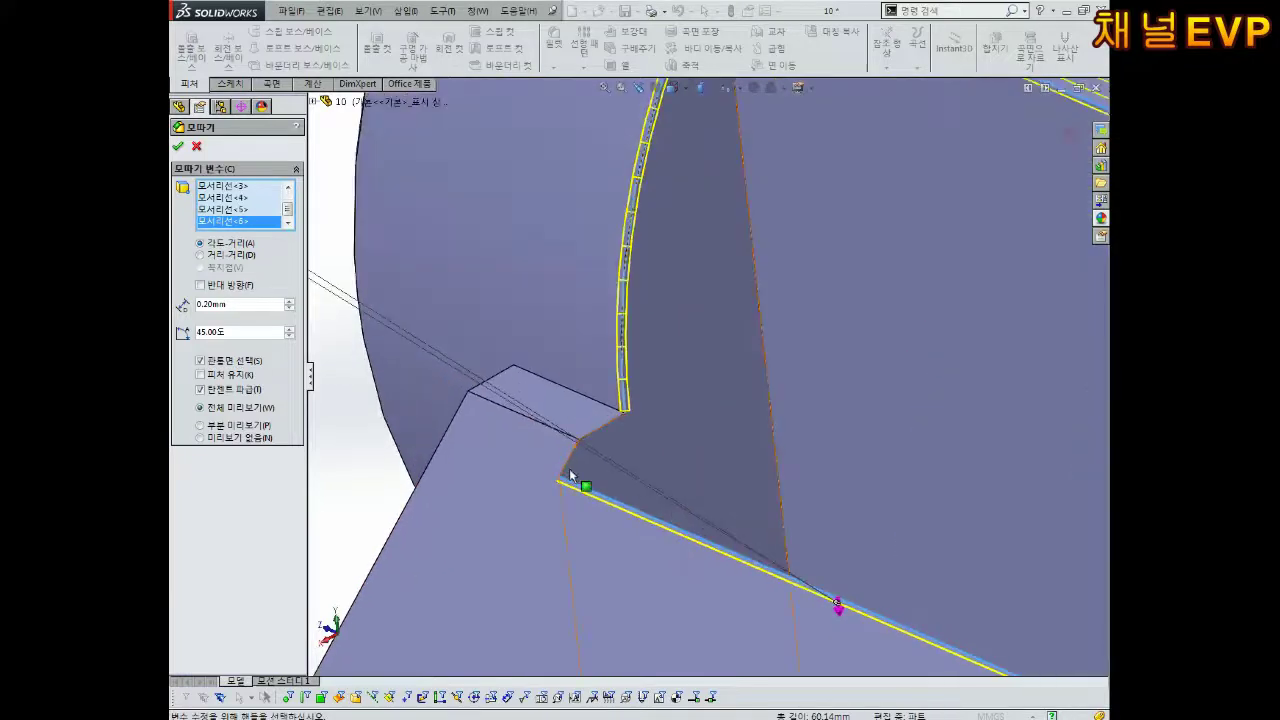
click(570, 466)
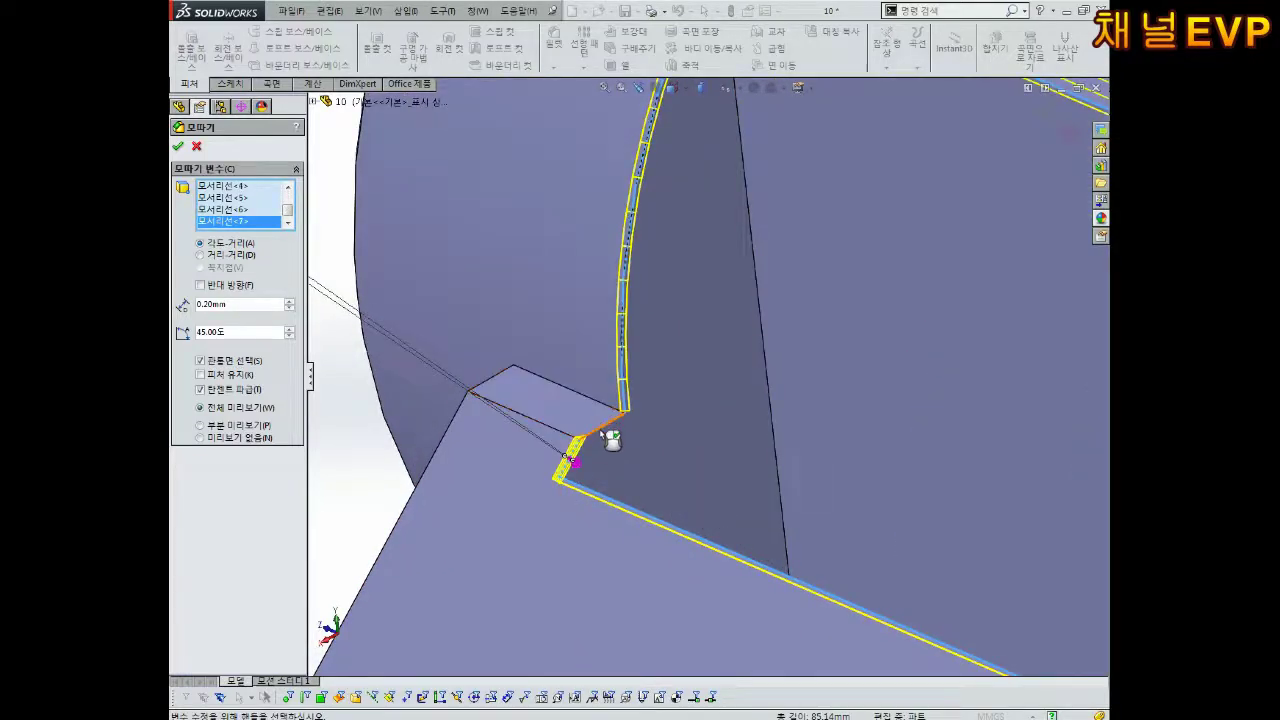
click(603, 432)
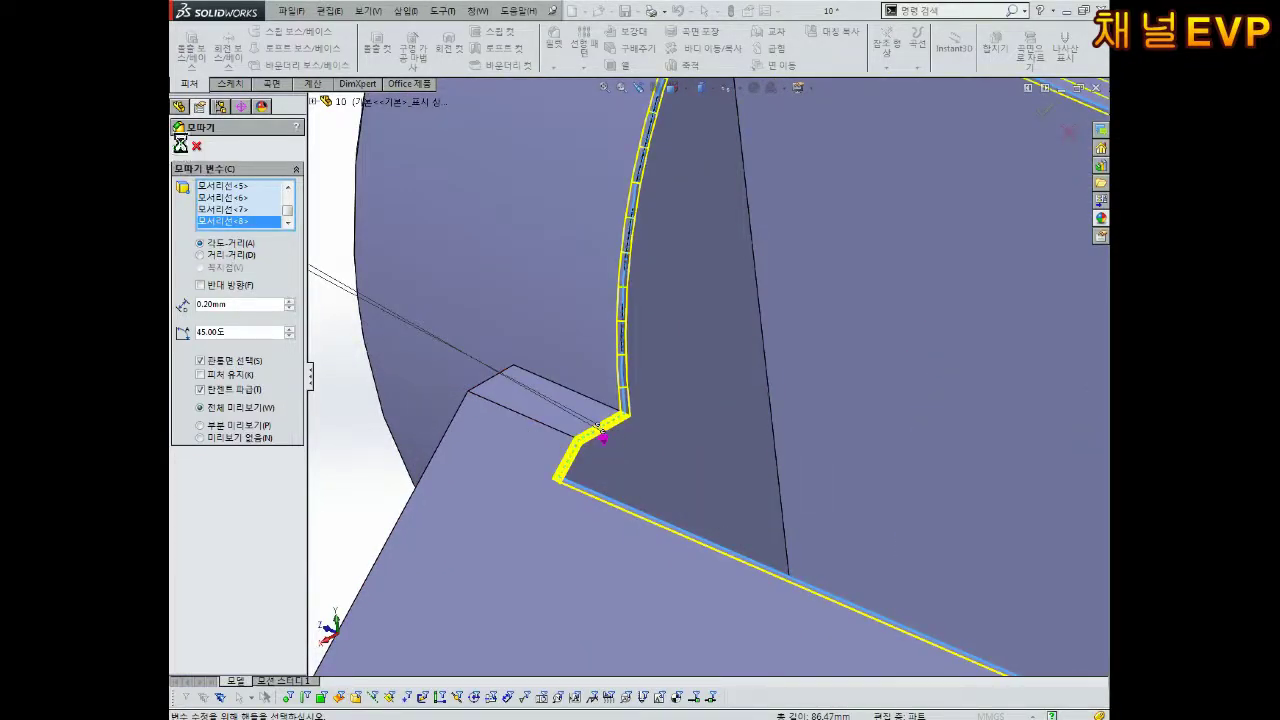
key(Return)
Step: Edit 모따기3 to drop the slot's straight top edge and reapply the chamfer
scroll(796, 371, up, 5)
scroll(785, 365, down, 5)
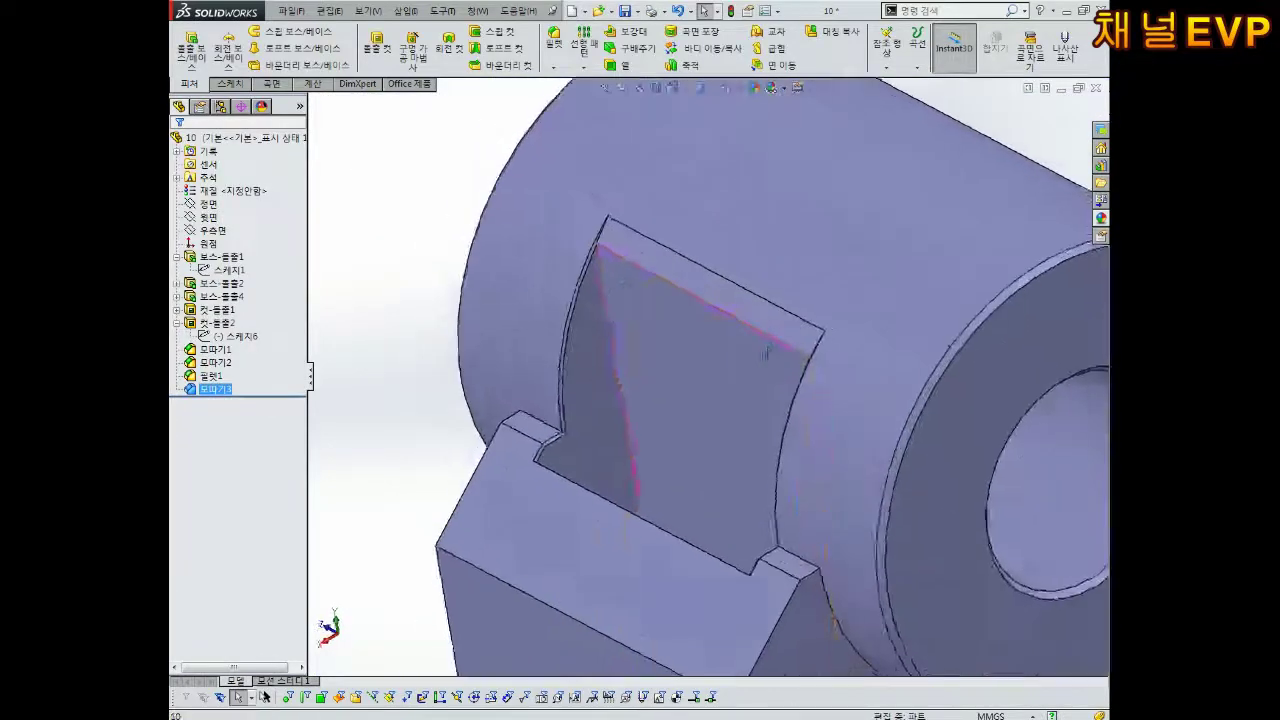
scroll(767, 352, up, 3)
scroll(729, 340, down, 3)
scroll(757, 300, down, 2)
scroll(737, 274, down, 2)
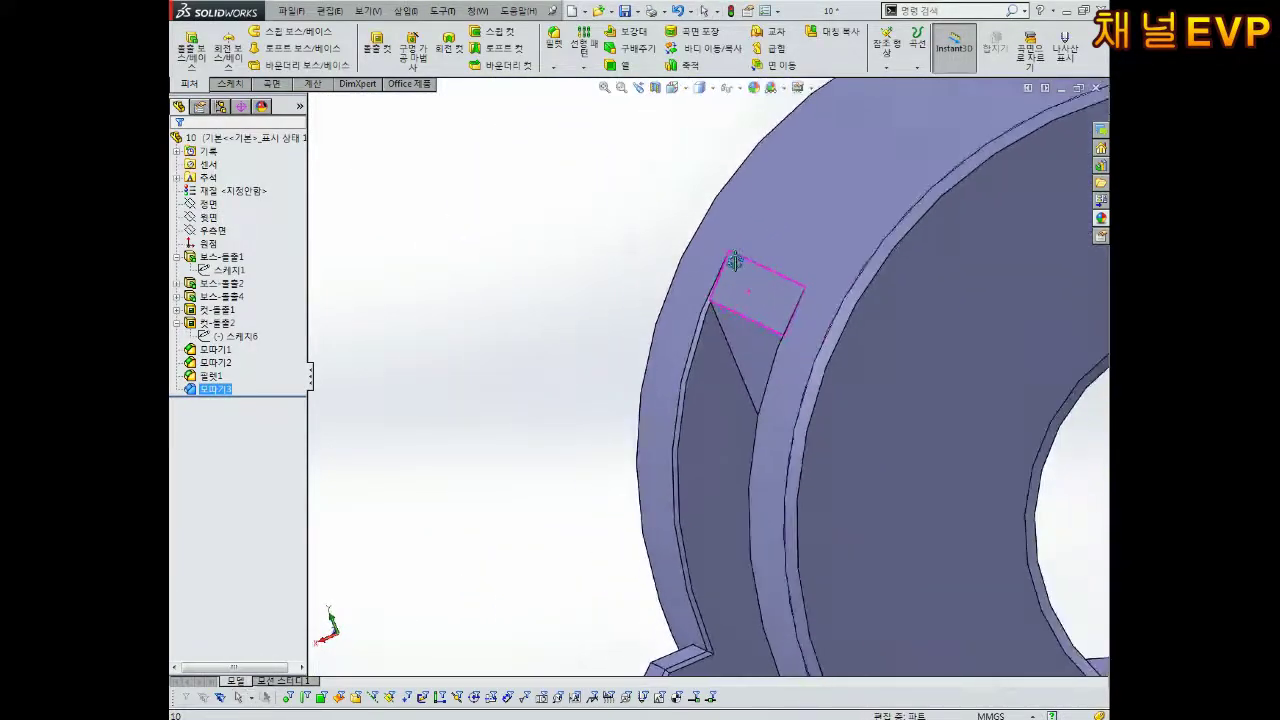
scroll(735, 262, down, 5)
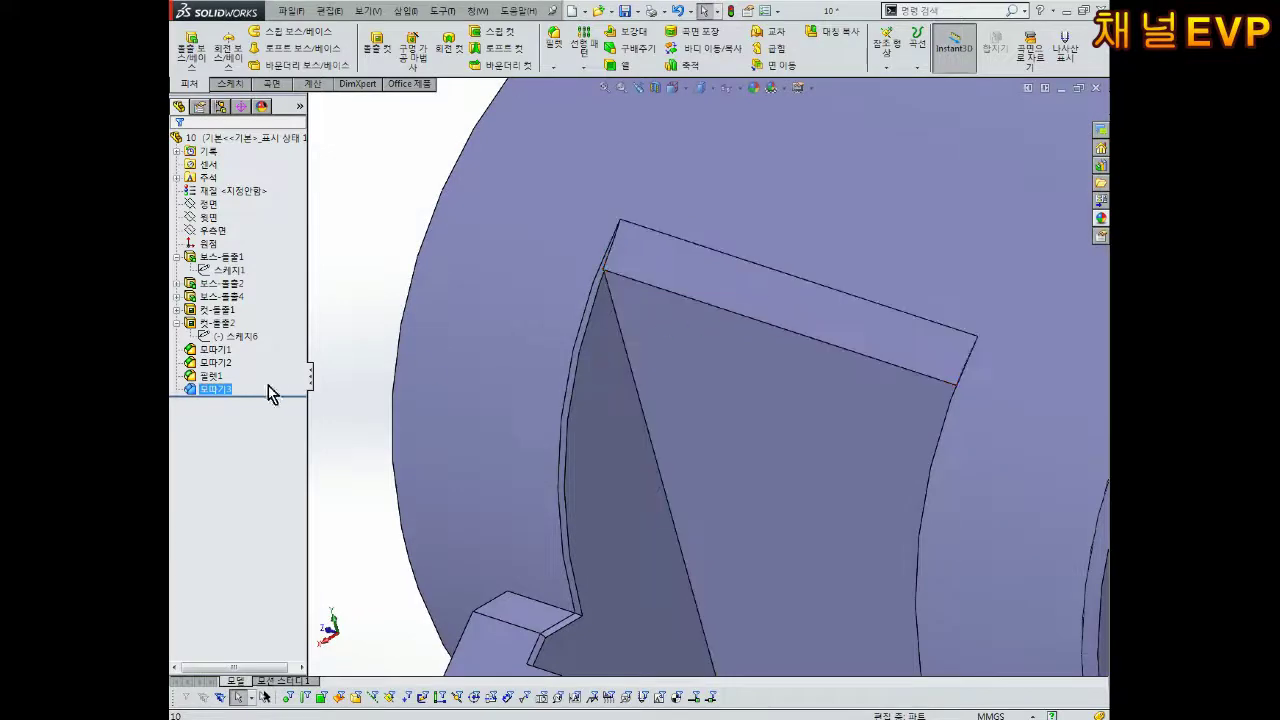
right_click(220, 397)
click(236, 359)
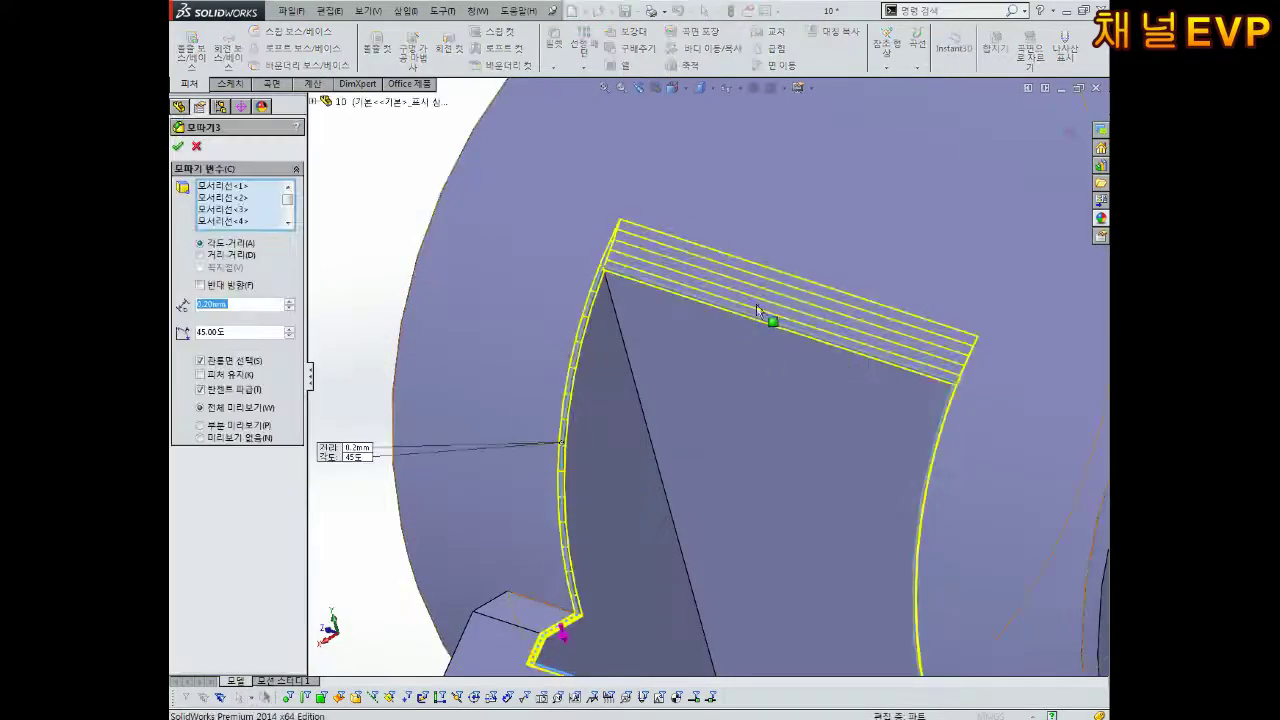
click(708, 311)
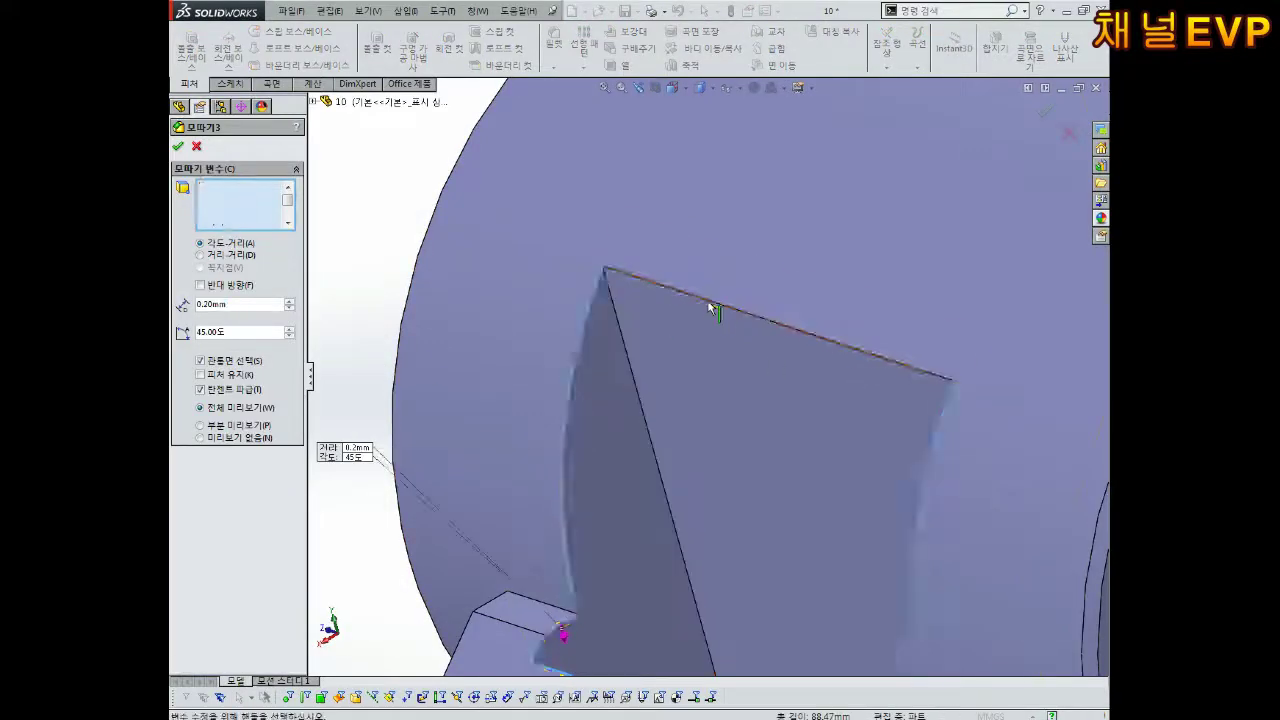
click(179, 146)
scroll(743, 360, up, 3)
Step: Start a 0.20 mm × 45° chamfer on the second slot, selecting its vertical and bottom edges
scroll(777, 406, up, 3)
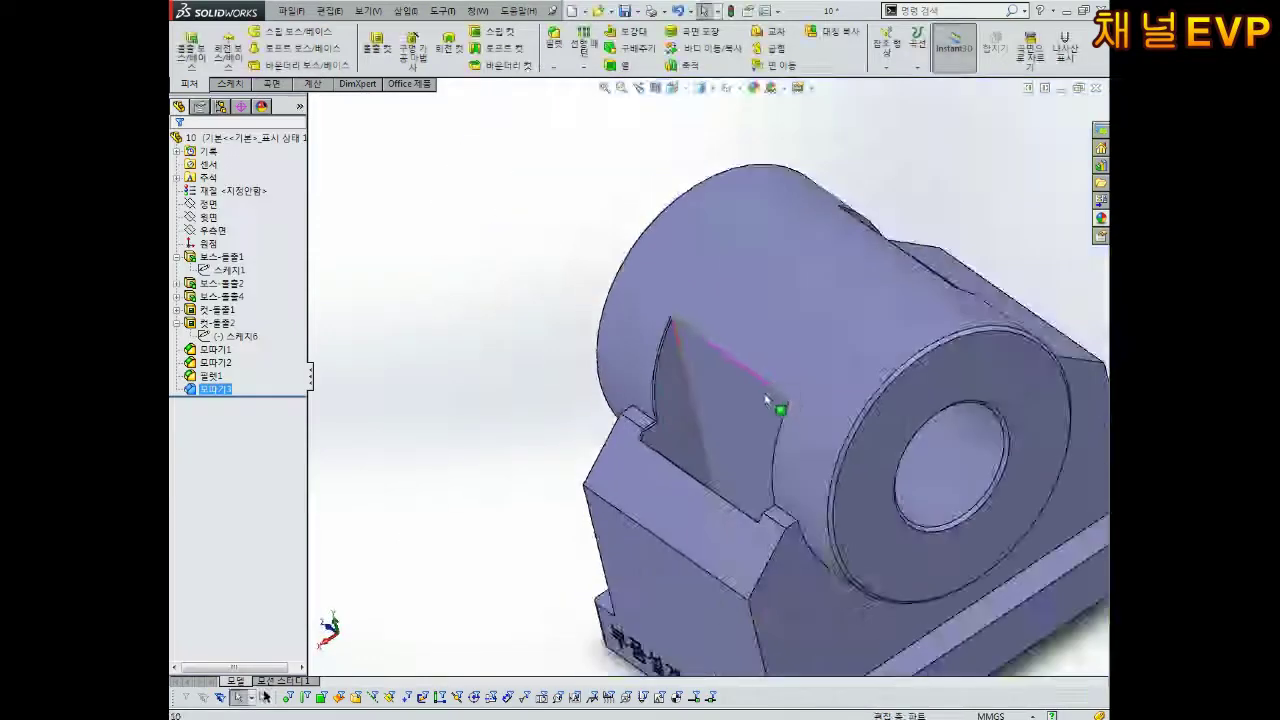
mouse_move(770, 557)
middle_down()
mouse_move(900, 480)
mouse_move(778, 441)
middle_up()
scroll(900, 480, up, 3)
scroll(796, 543, down, 3)
scroll(824, 590, down, 3)
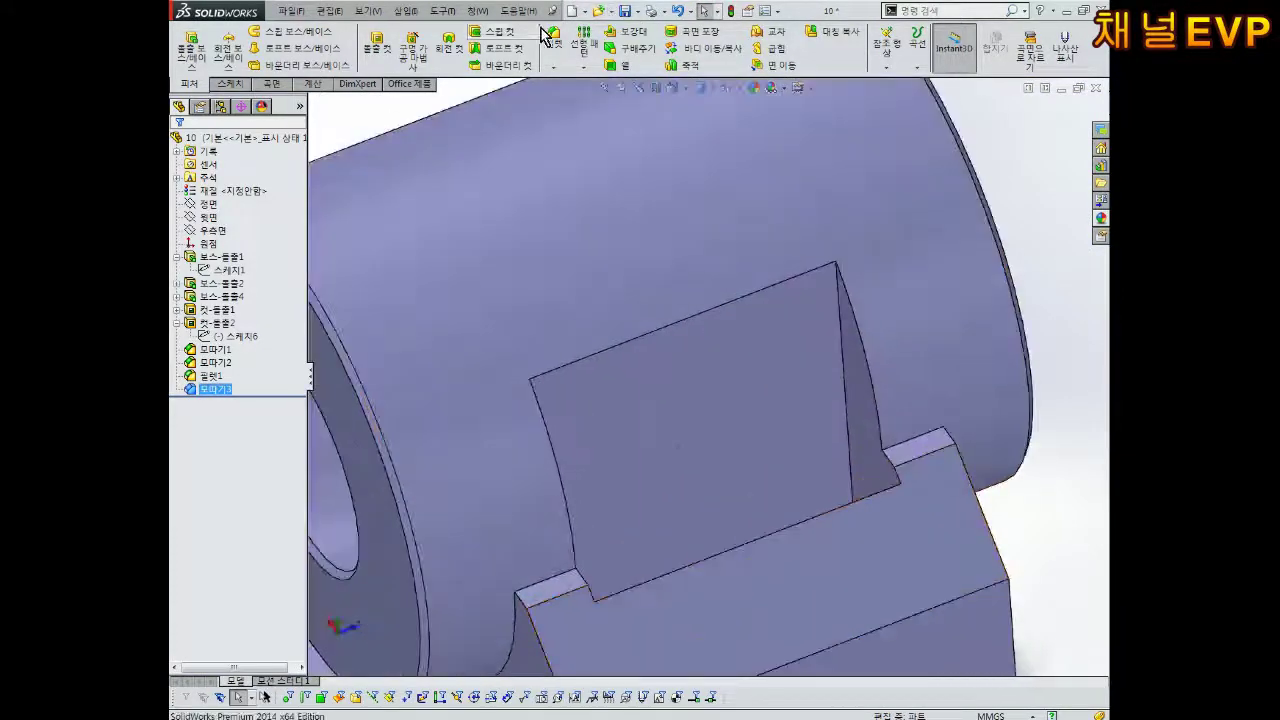
click(553, 70)
click(573, 96)
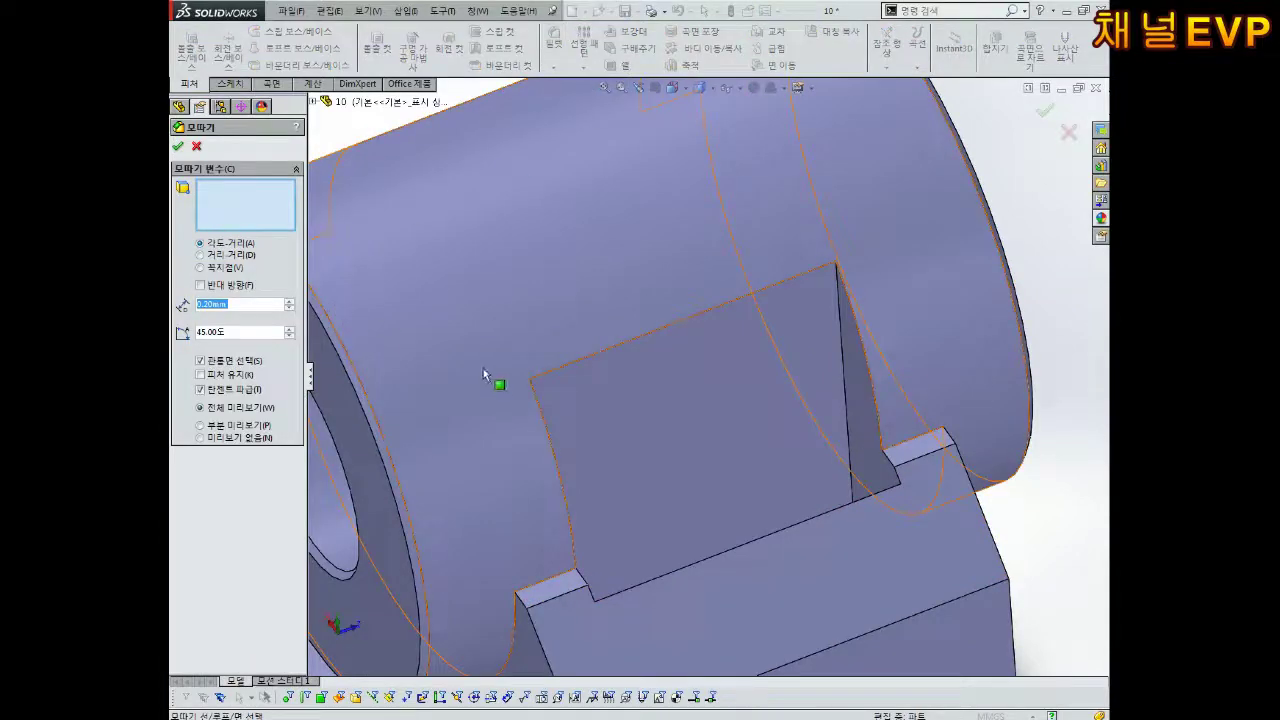
click(855, 318)
scroll(865, 395, down, 2)
scroll(871, 408, down, 3)
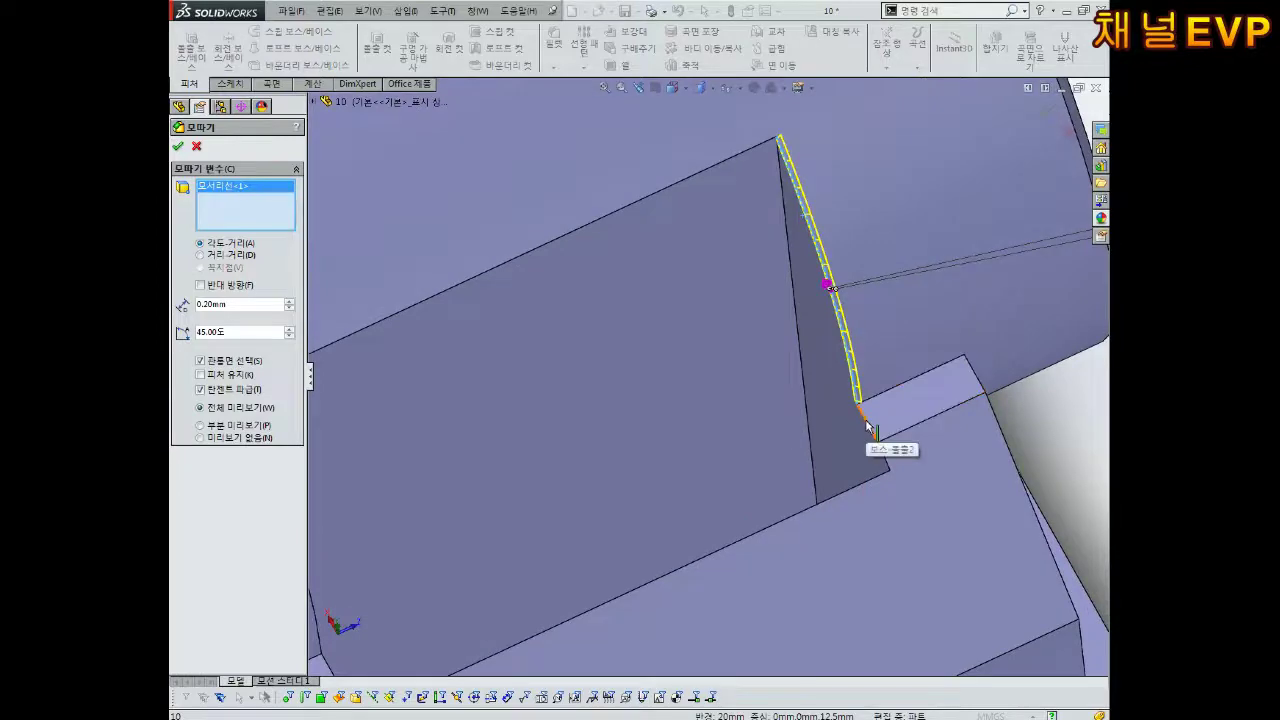
click(867, 424)
click(885, 470)
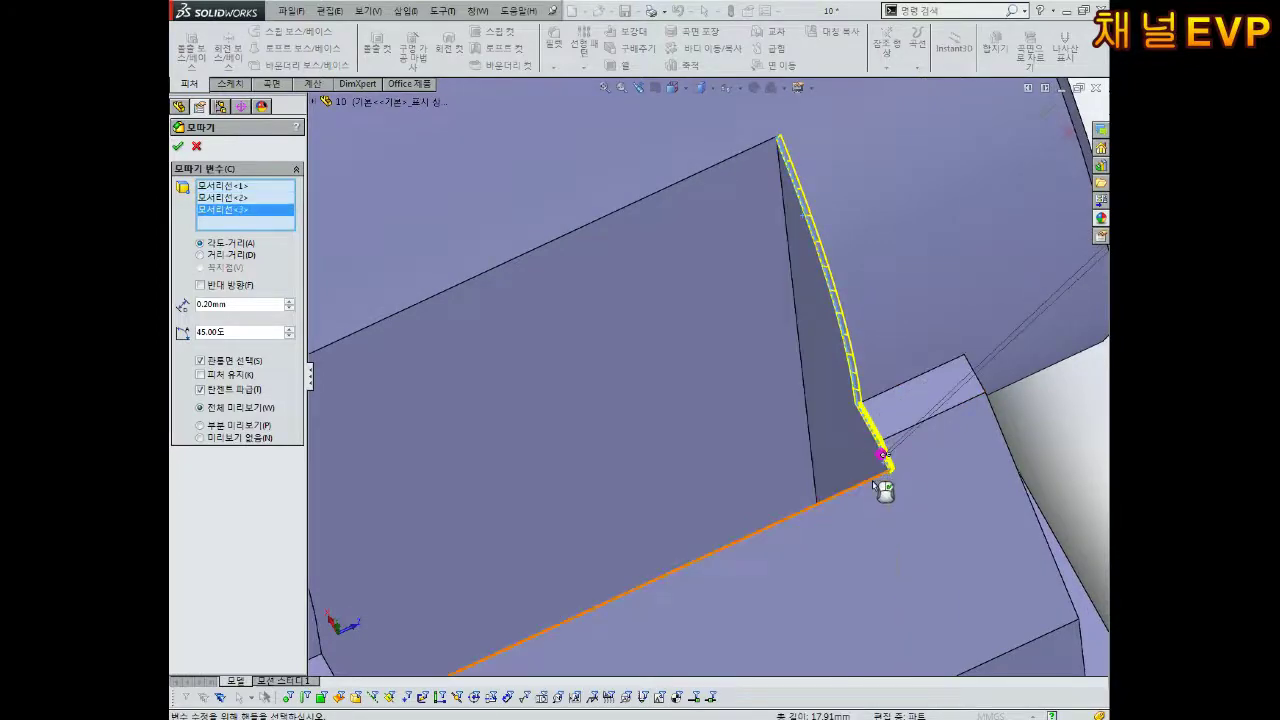
click(884, 478)
Step: Add the remaining three slot corner edges and finish the chamfer as 모따기4
scroll(878, 485, up, 3)
scroll(562, 500, down, 3)
scroll(562, 500, down, 2)
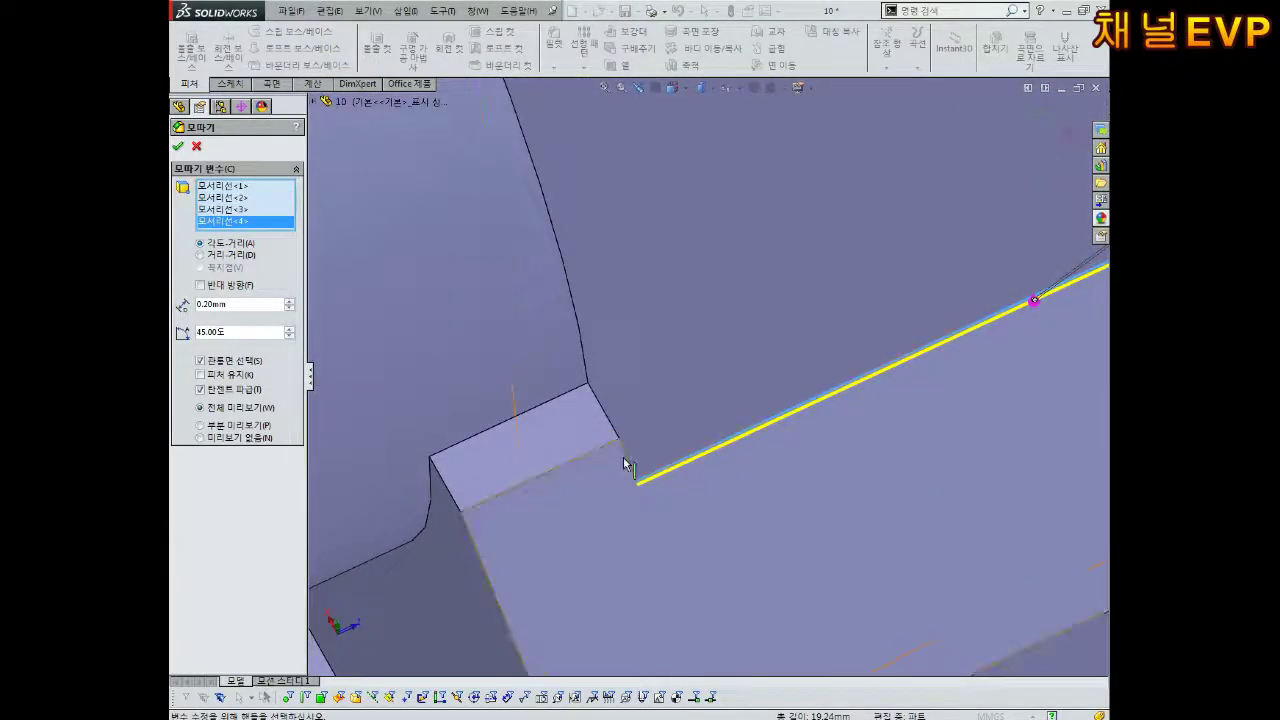
click(626, 448)
click(598, 405)
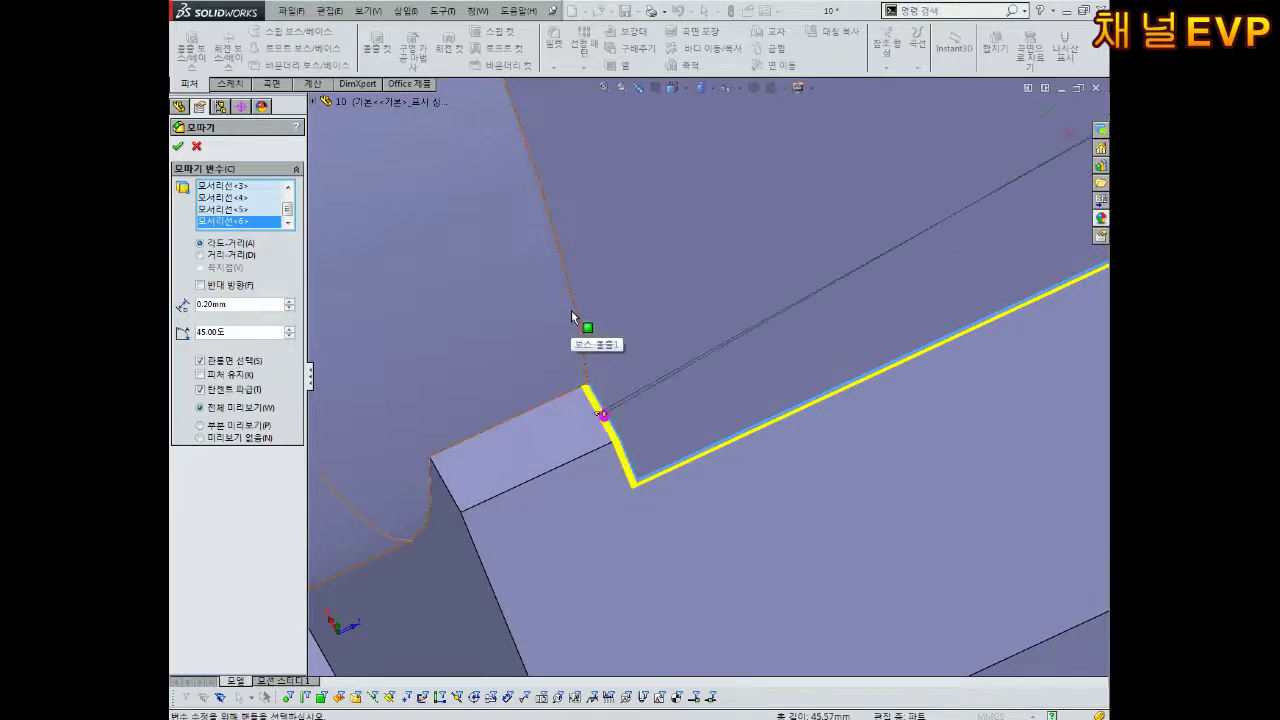
click(571, 316)
scroll(606, 291, up, 2)
scroll(606, 291, up, 3)
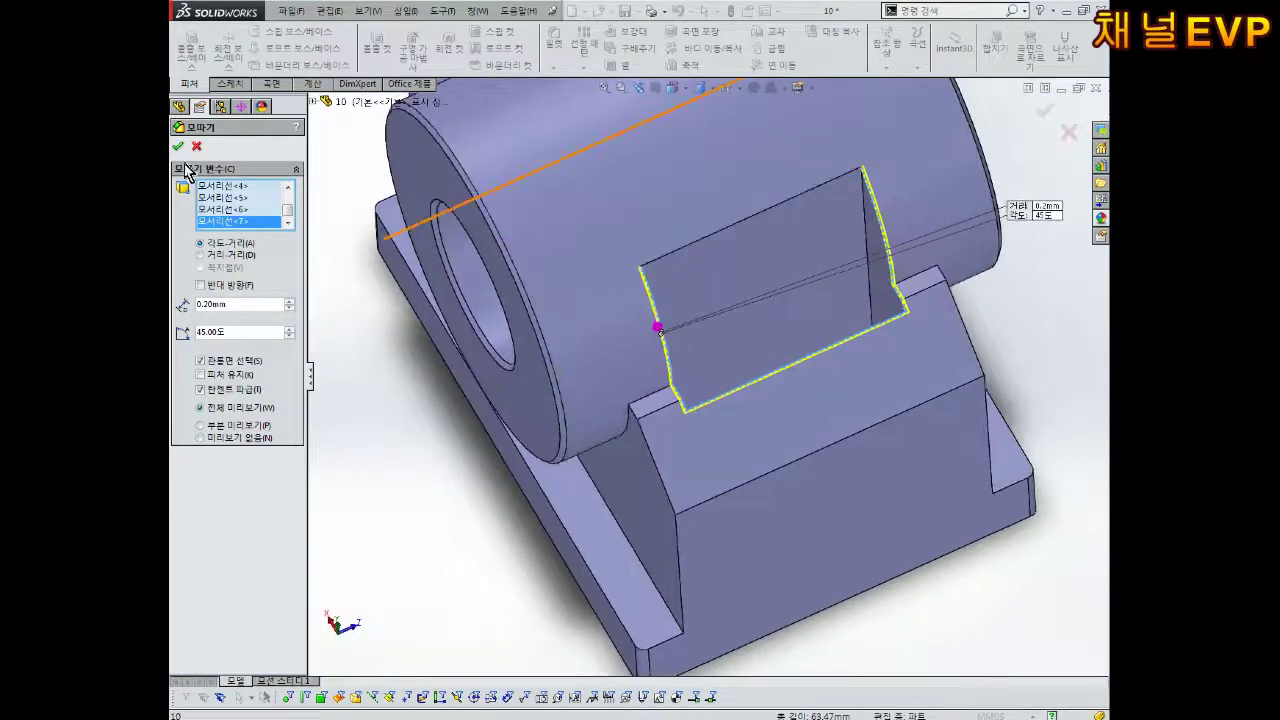
click(177, 146)
middle_drag(793, 414, 808, 271)
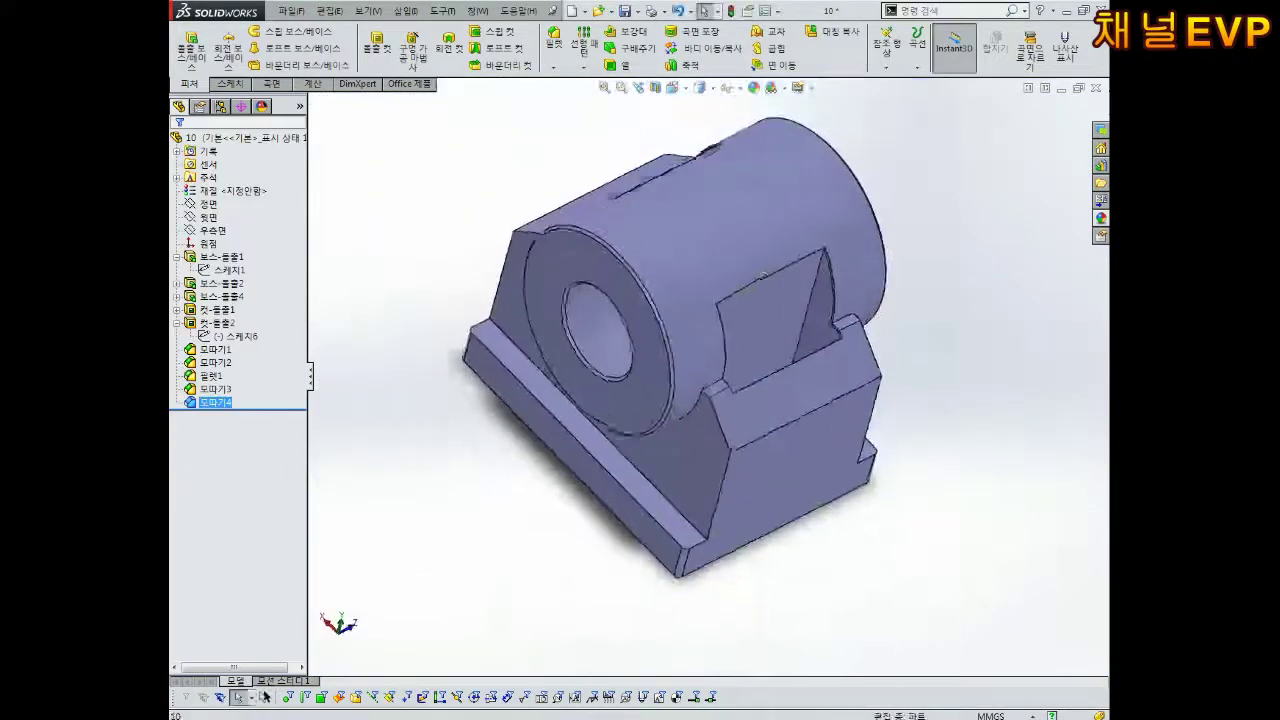
mouse_move(920, 369)
middle_down()
mouse_move(782, 376)
mouse_move(696, 330)
mouse_move(928, 476)
middle_up()
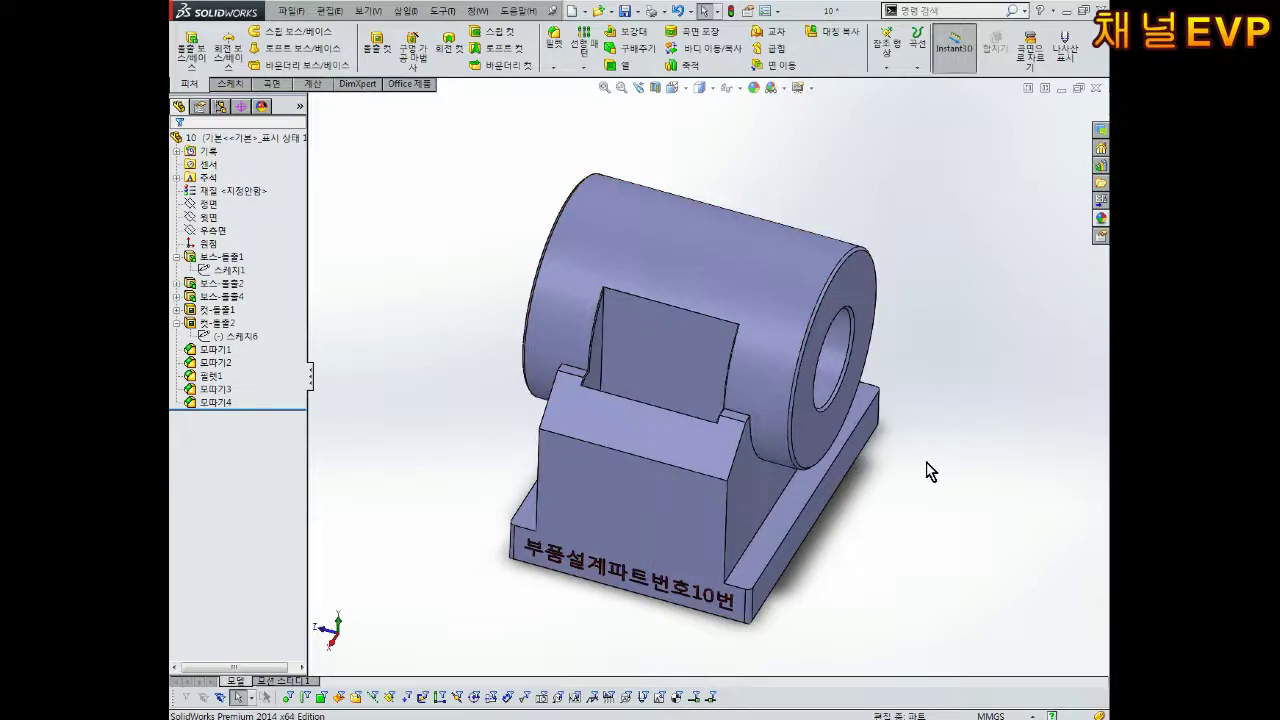
middle_drag(726, 462, 980, 518)
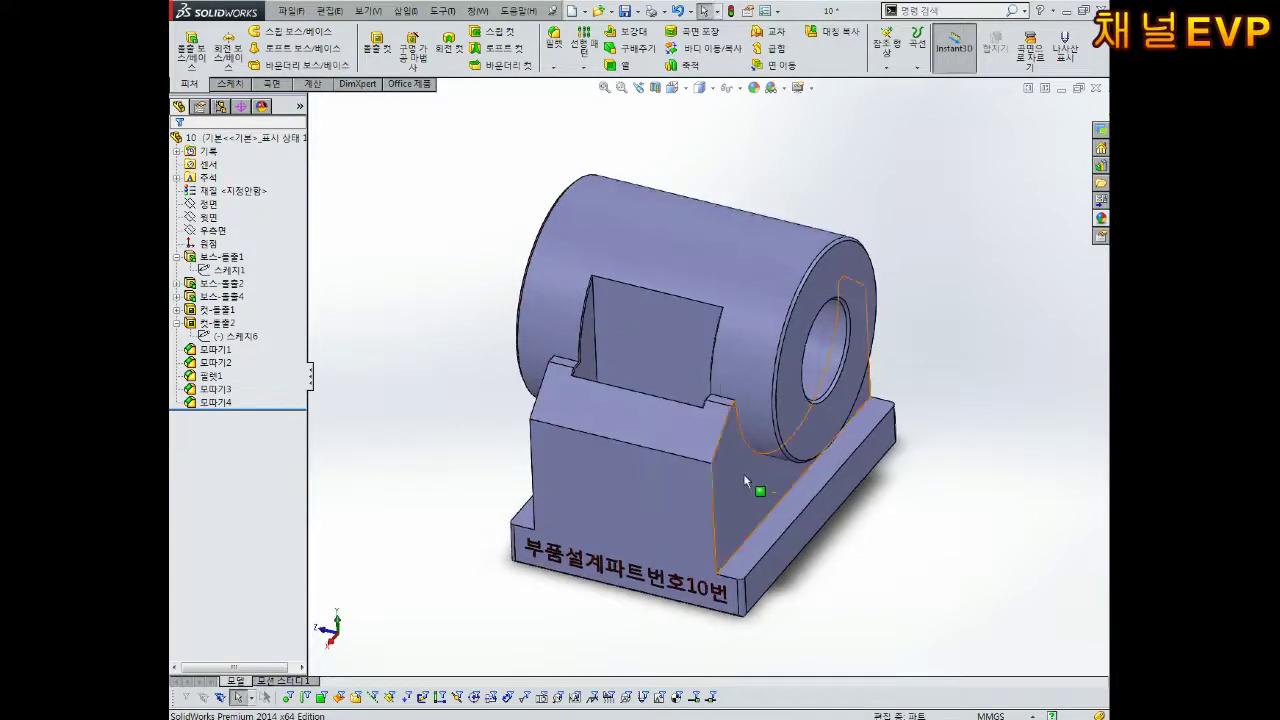